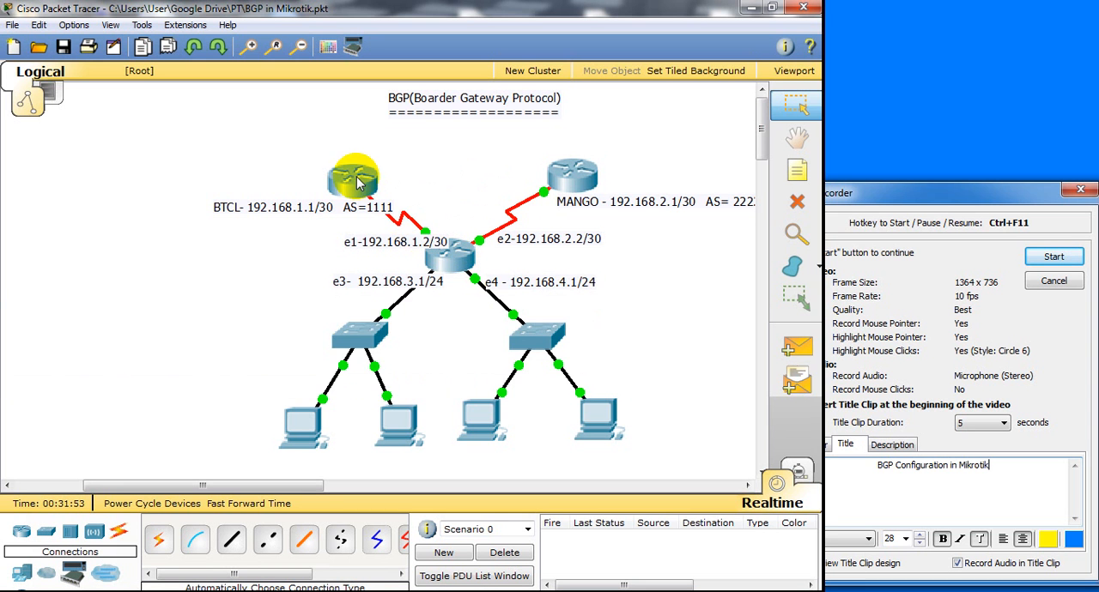
{"action": "mouse_move", "coordinate": [454, 262]}
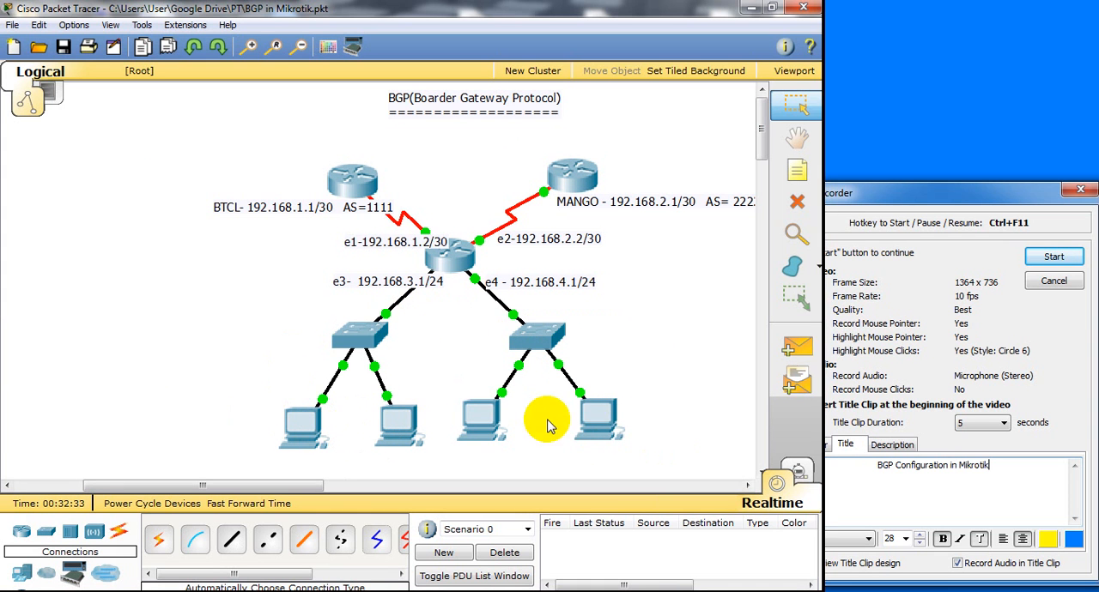
{"action": "mouse_move", "coordinate": [589, 424]}
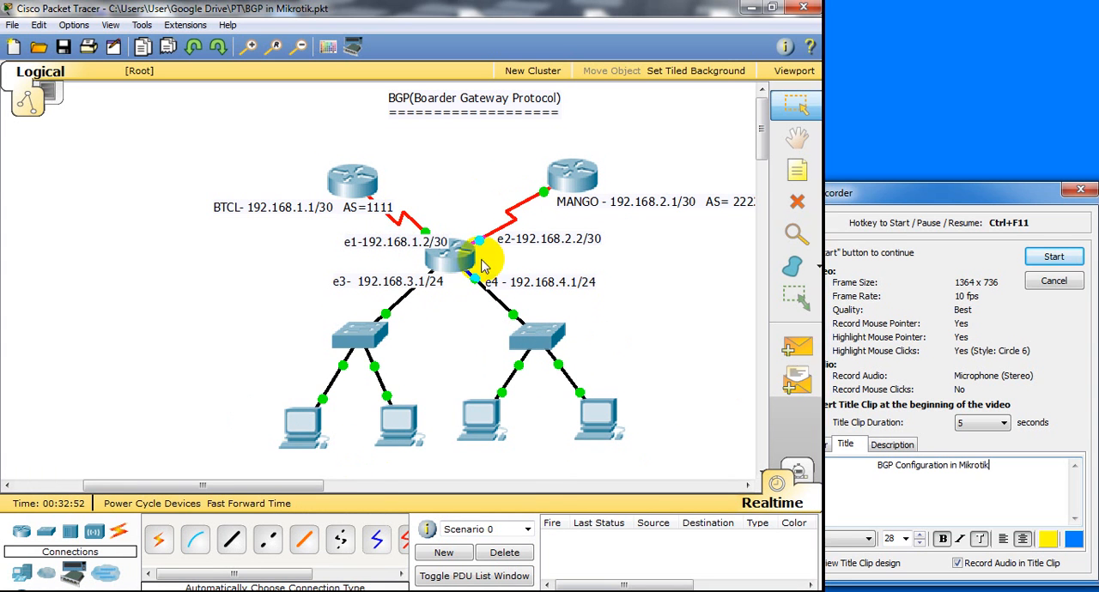
{"action": "mouse_move", "coordinate": [573, 195]}
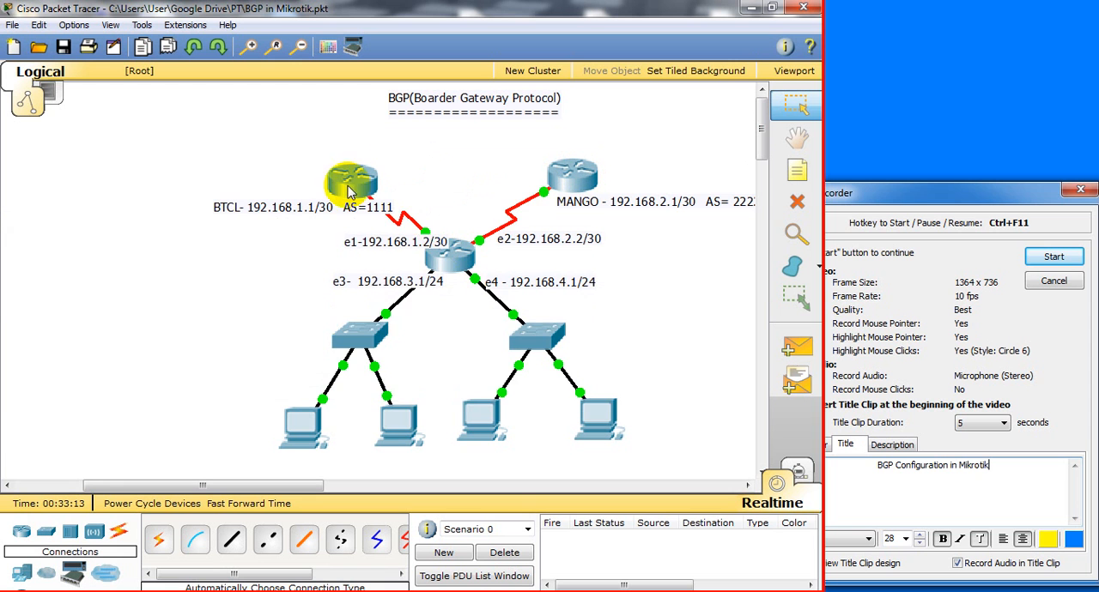
{"action": "mouse_move", "coordinate": [359, 194]}
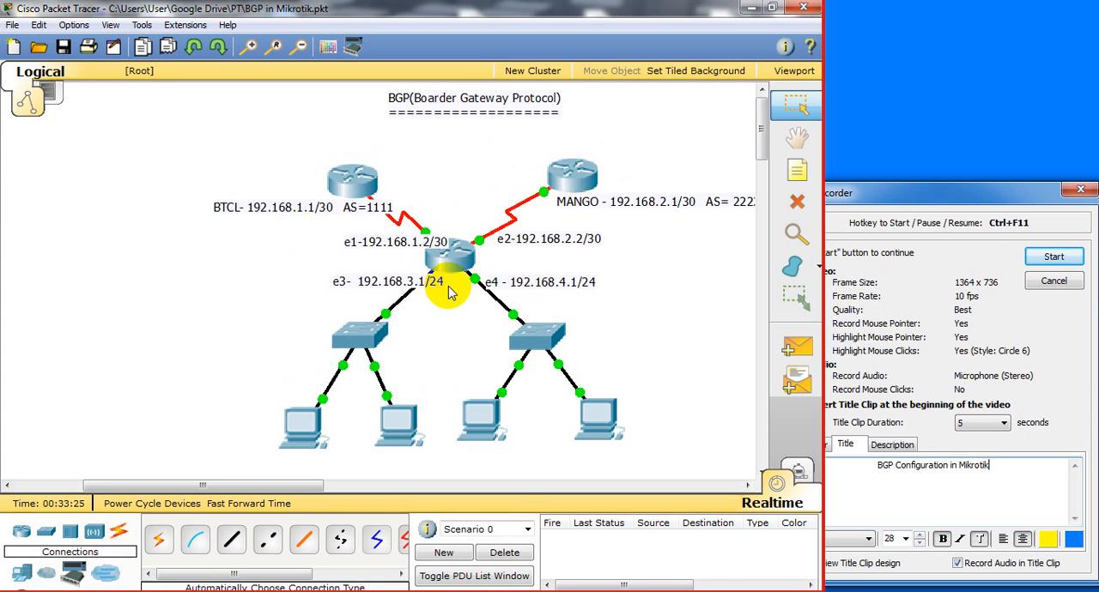
Add the text note "IT Bangladesh" to the network diagram and place it on the central router
{"action": "mouse_move", "coordinate": [448, 292]}
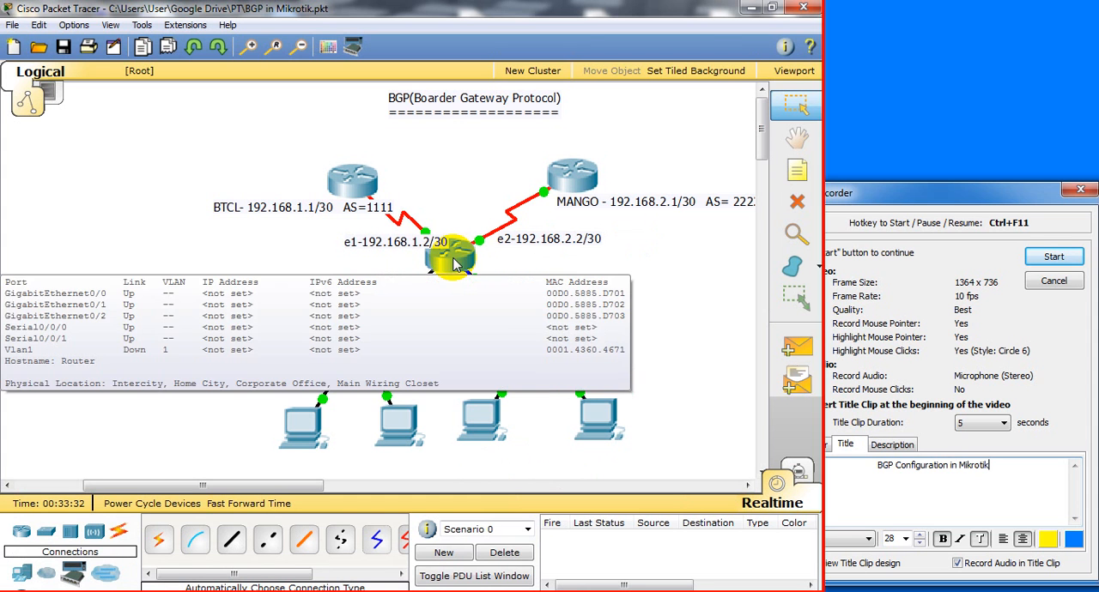
{"action": "left_click", "coordinate": [794, 176]}
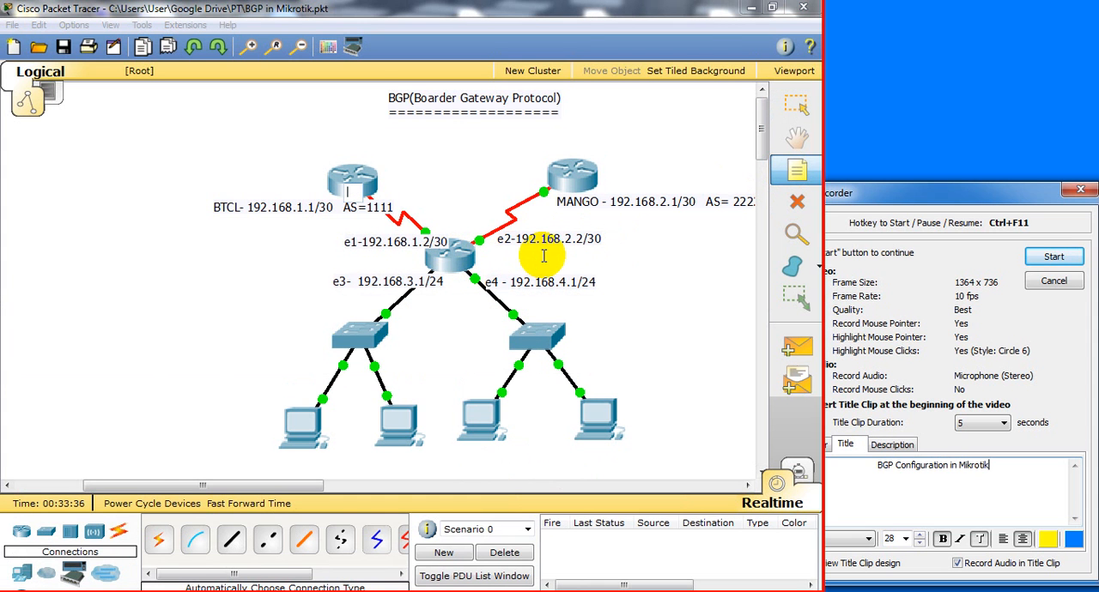
{"action": "type", "text": "Ban"}
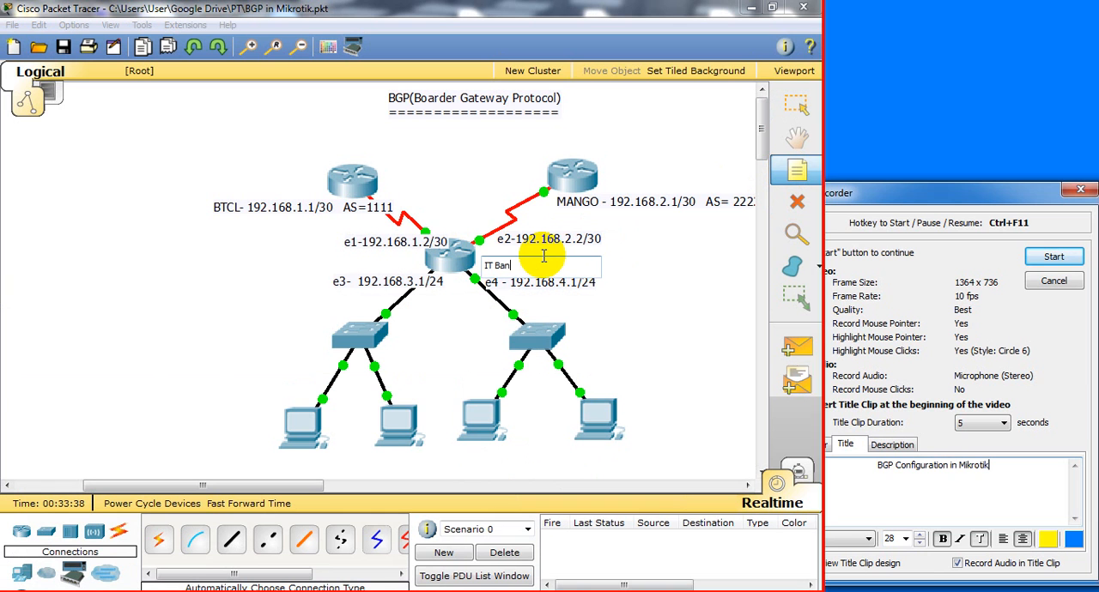
{"action": "type", "text": "gladesh"}
{"action": "left_click", "coordinate": [652, 308]}
{"action": "left_click_drag", "start_coordinate": [546, 269], "coordinate": [451, 255]}
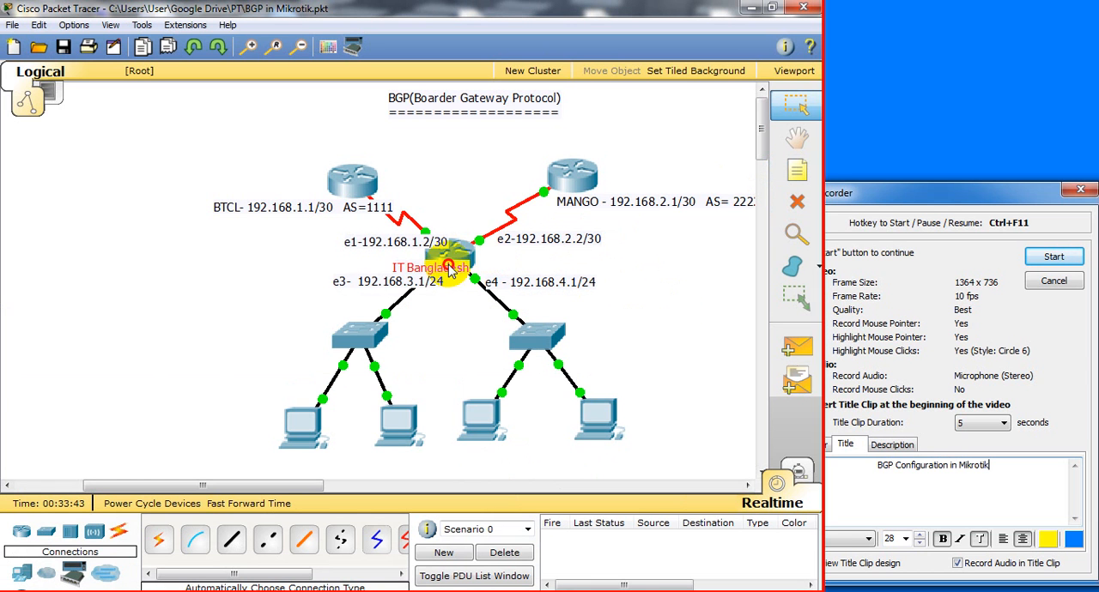
{"action": "left_click", "coordinate": [694, 300]}
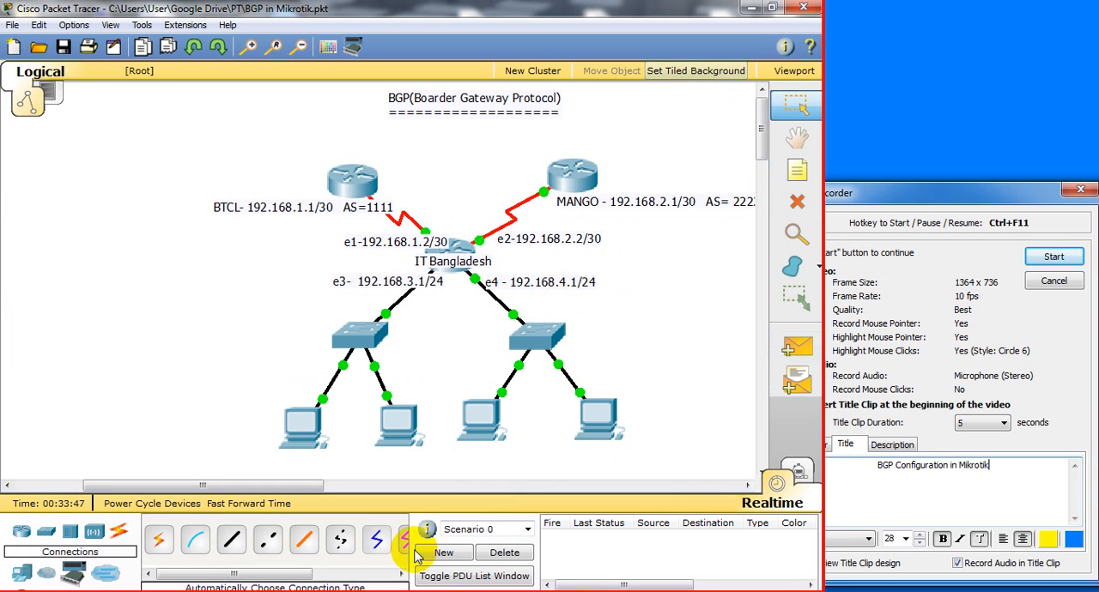
Switch to WinBox and connect to the neighboring RB750 router with MAC address D4:CA:6D:AD:FD:BF
{"action": "left_click", "coordinate": [397, 590]}
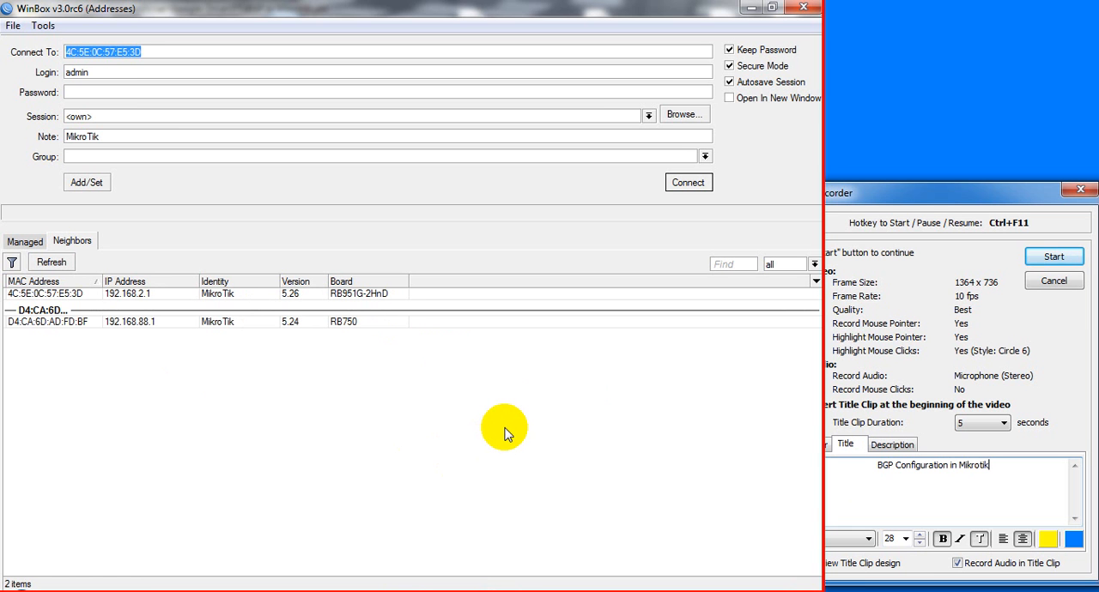
{"action": "left_click", "coordinate": [76, 321]}
{"action": "left_click", "coordinate": [688, 182]}
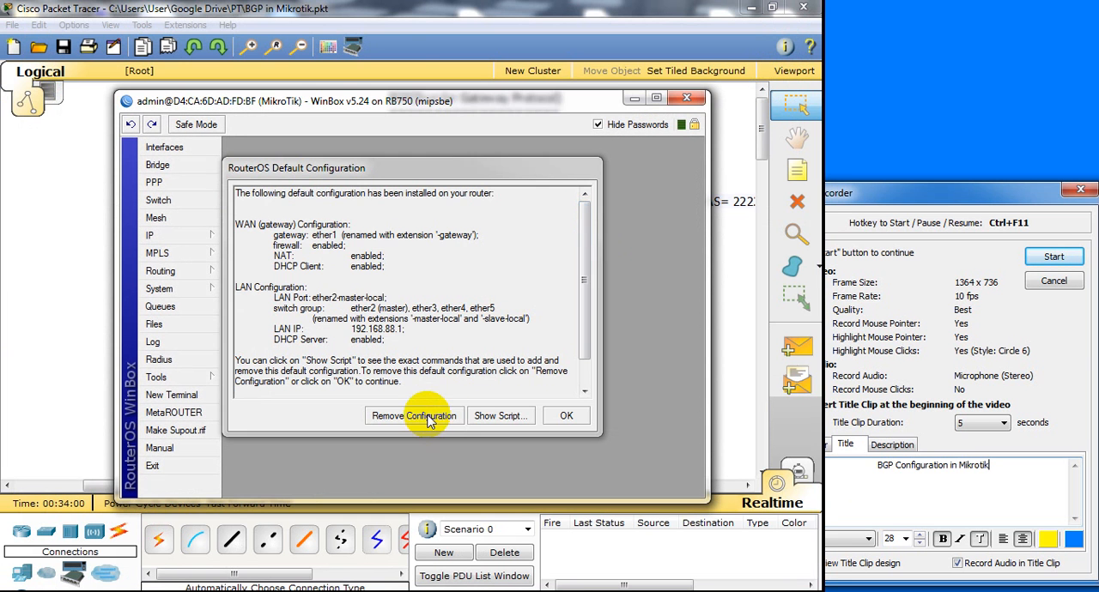
{"action": "left_click", "coordinate": [415, 416]}
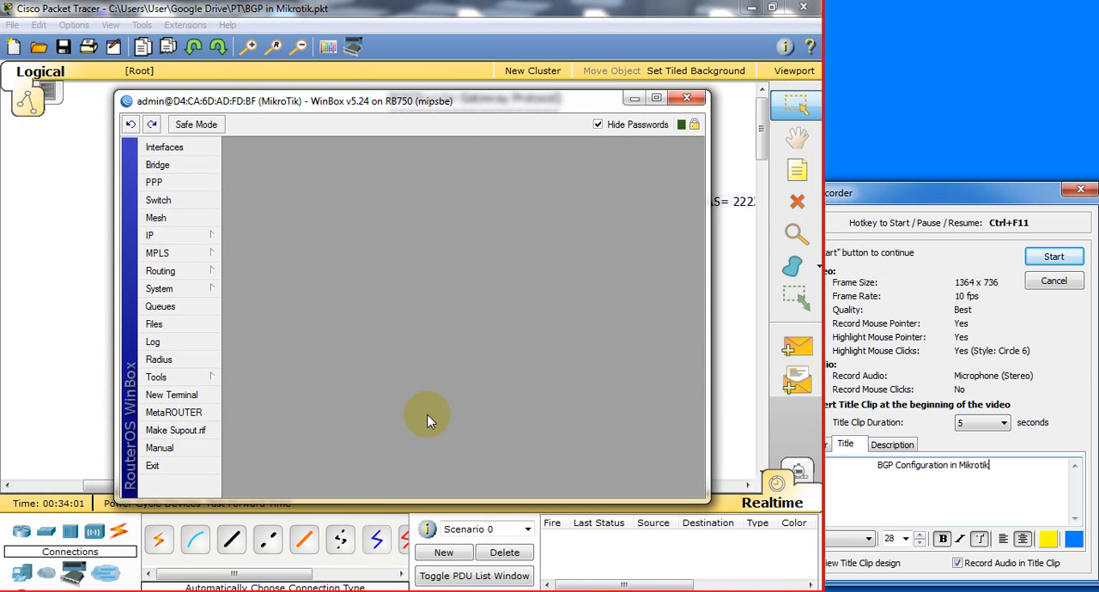
{"action": "left_click_drag", "start_coordinate": [447, 91], "coordinate": [447, 1]}
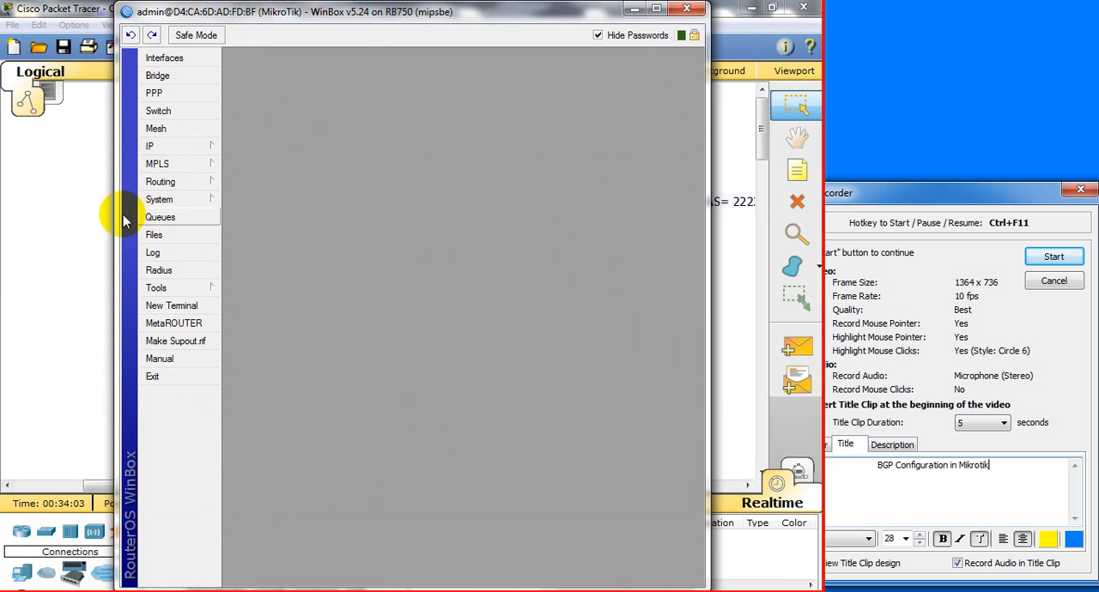
{"action": "left_click_drag", "start_coordinate": [118, 218], "coordinate": [2, 253]}
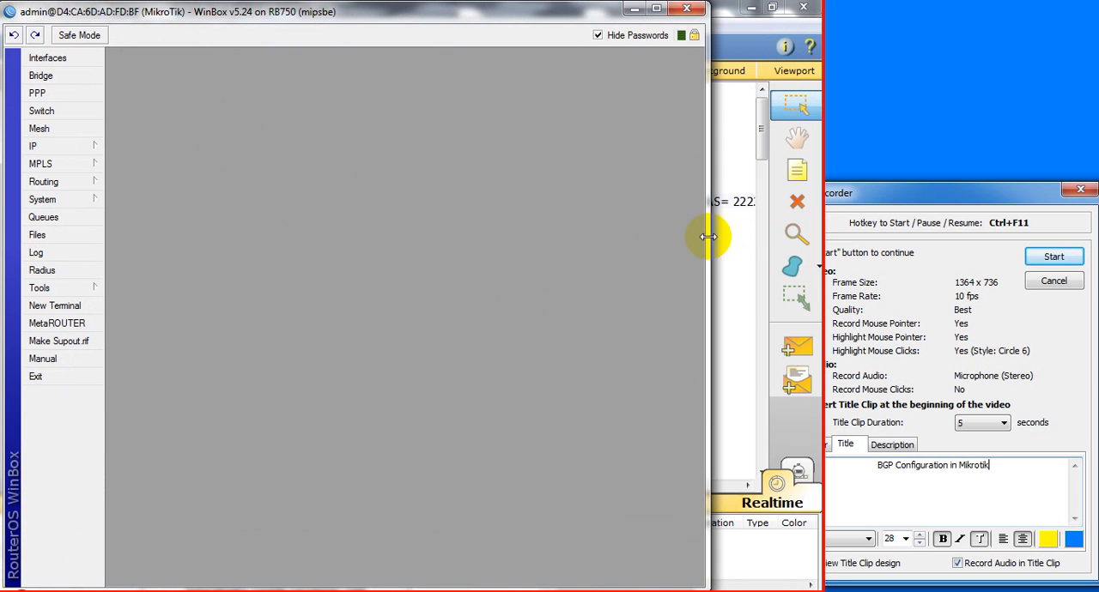
{"action": "left_click_drag", "start_coordinate": [710, 235], "coordinate": [825, 240]}
Reconnect to the RB750 router as admin and maximize its session window
{"action": "left_click", "coordinate": [470, 319]}
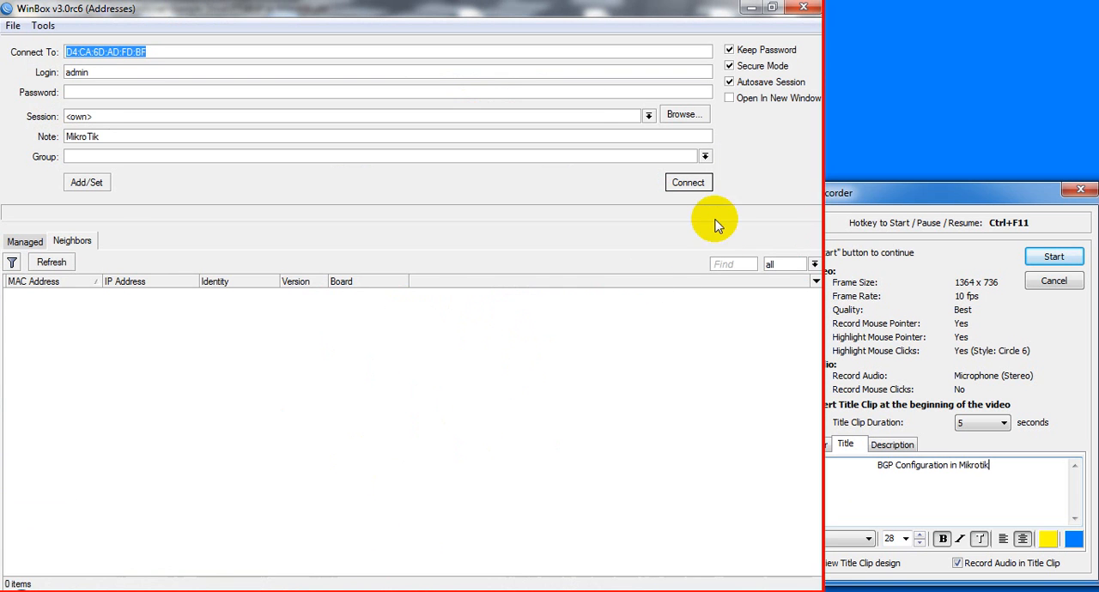
{"action": "left_click", "coordinate": [700, 184]}
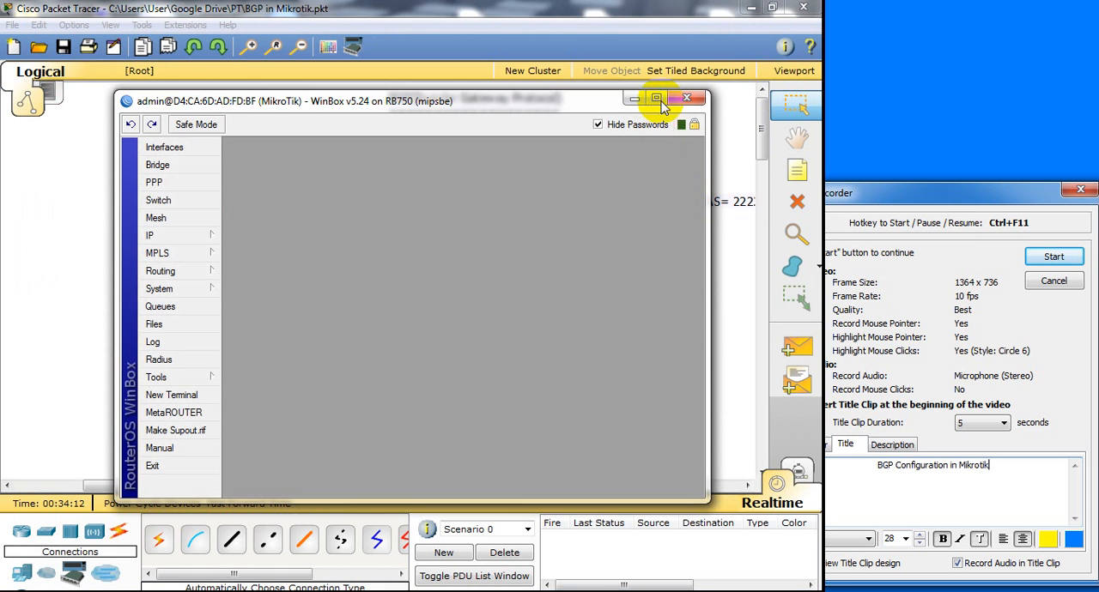
{"action": "left_click", "coordinate": [656, 99]}
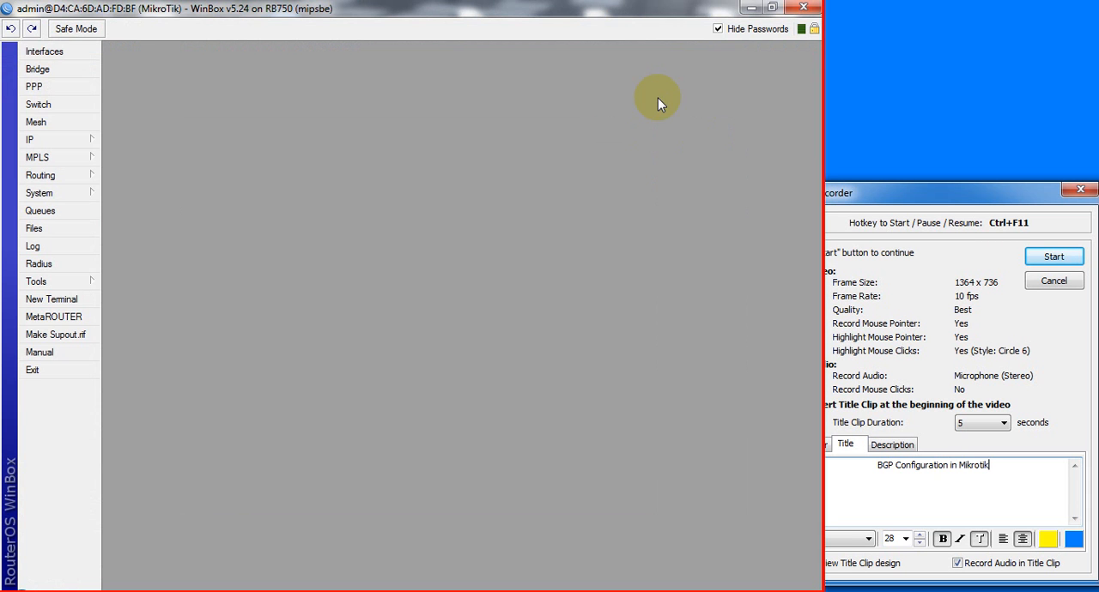
Check the router's IP address list and interface list, and close both windows
{"action": "left_click", "coordinate": [47, 142]}
{"action": "left_click", "coordinate": [138, 177]}
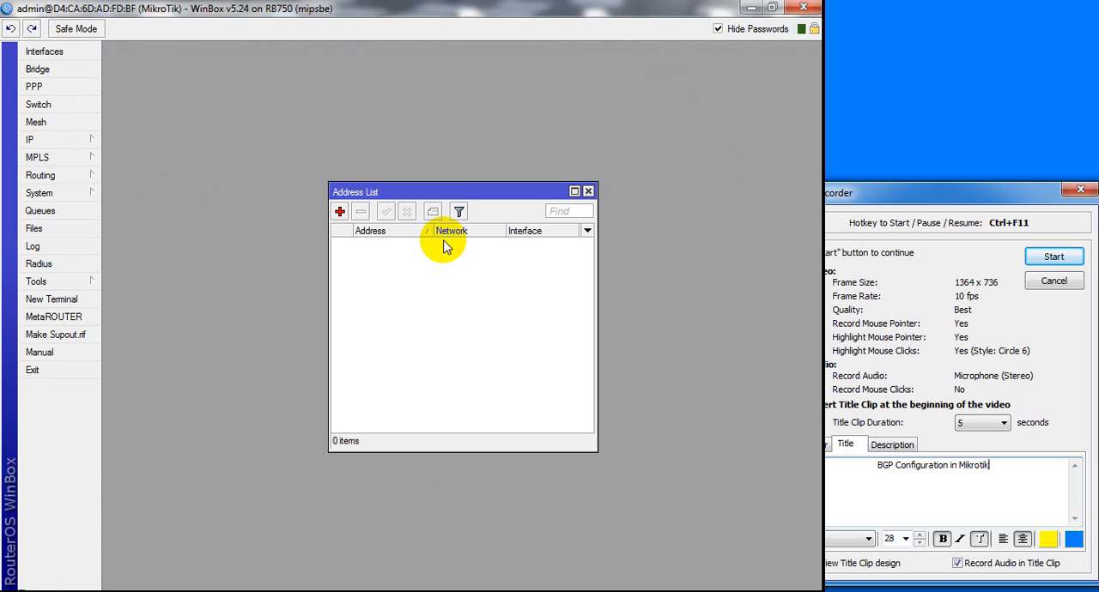
{"action": "left_click", "coordinate": [47, 52]}
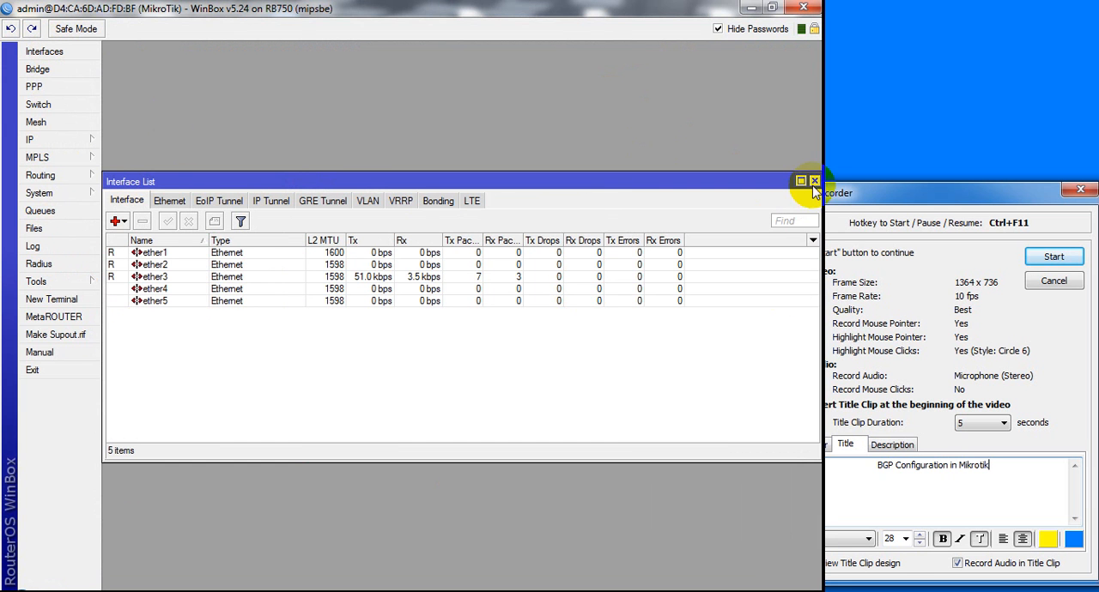
{"action": "left_click", "coordinate": [813, 182]}
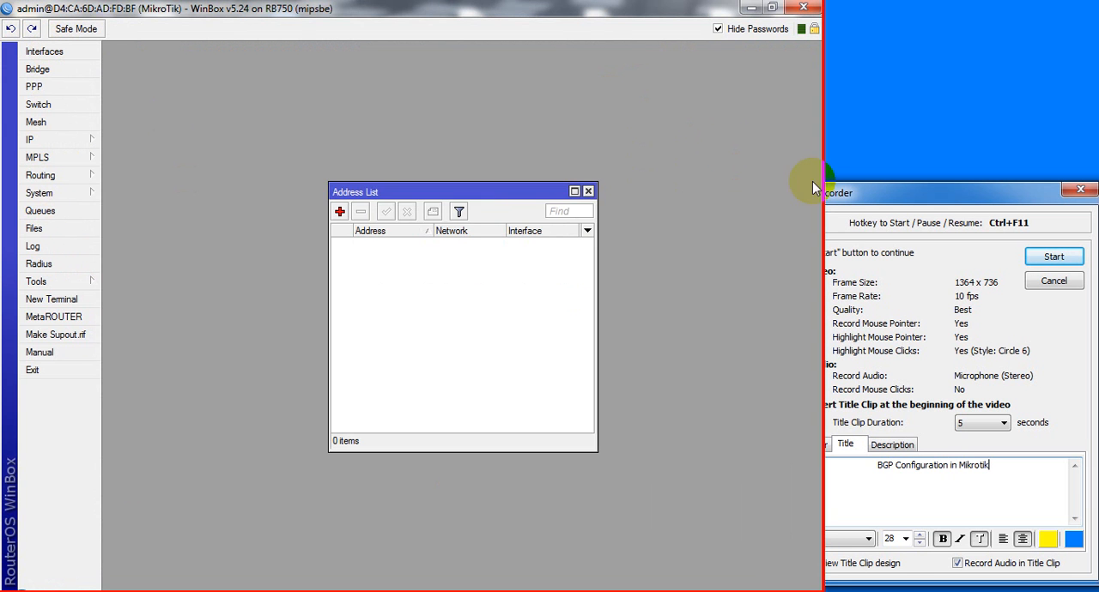
{"action": "left_click", "coordinate": [589, 191]}
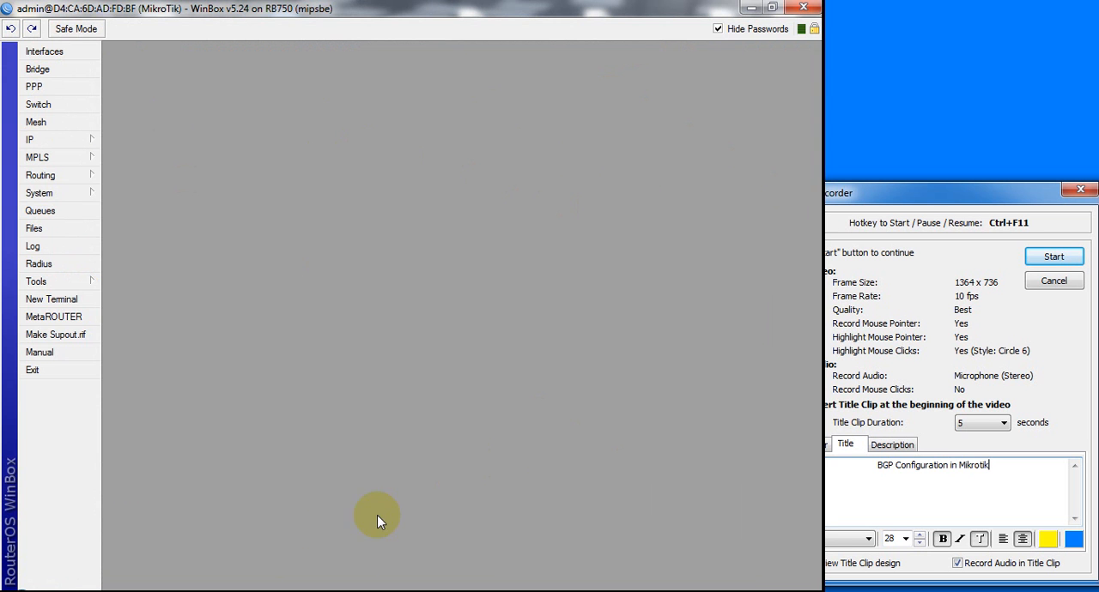
Switch to Packet Tracer and examine the BTCL, MANGO and IT Bangladesh routers with their addresses and AS numbers
{"action": "left_click", "coordinate": [251, 591]}
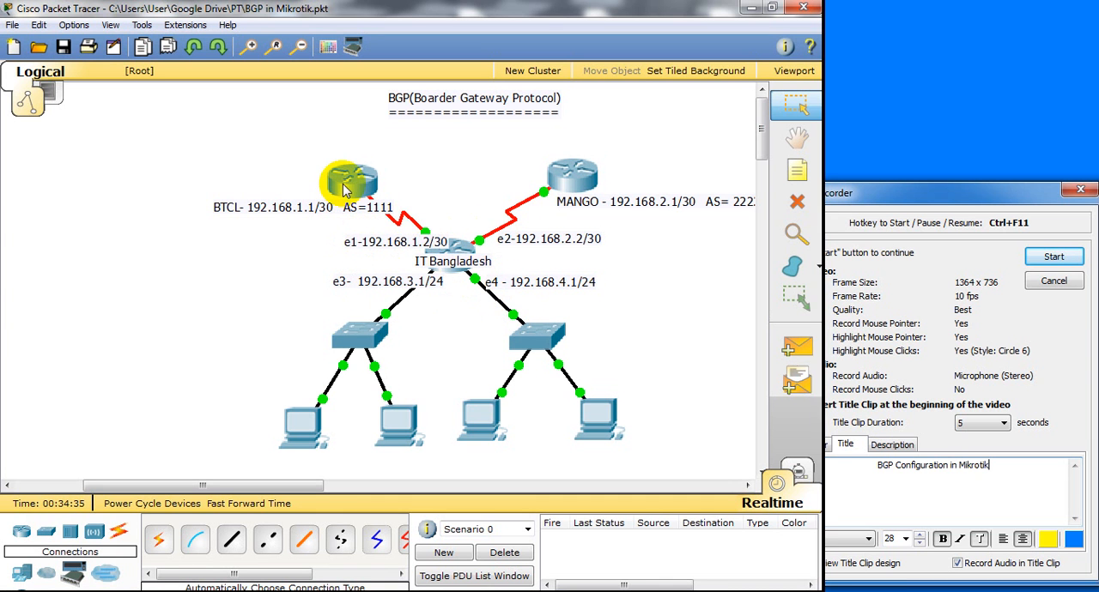
{"action": "mouse_move", "coordinate": [345, 190]}
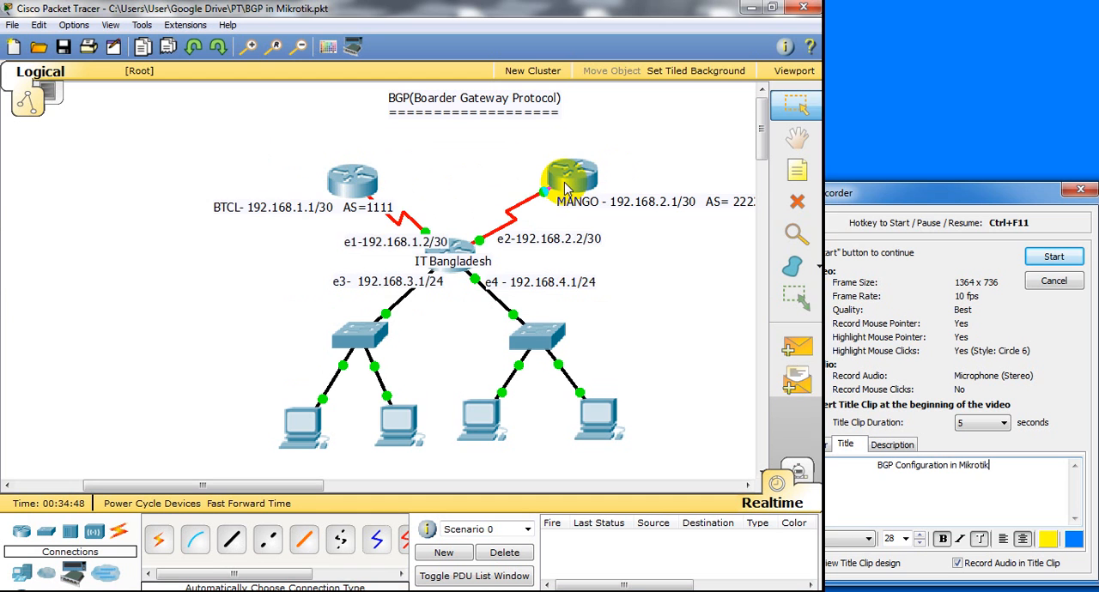
{"action": "mouse_move", "coordinate": [564, 189]}
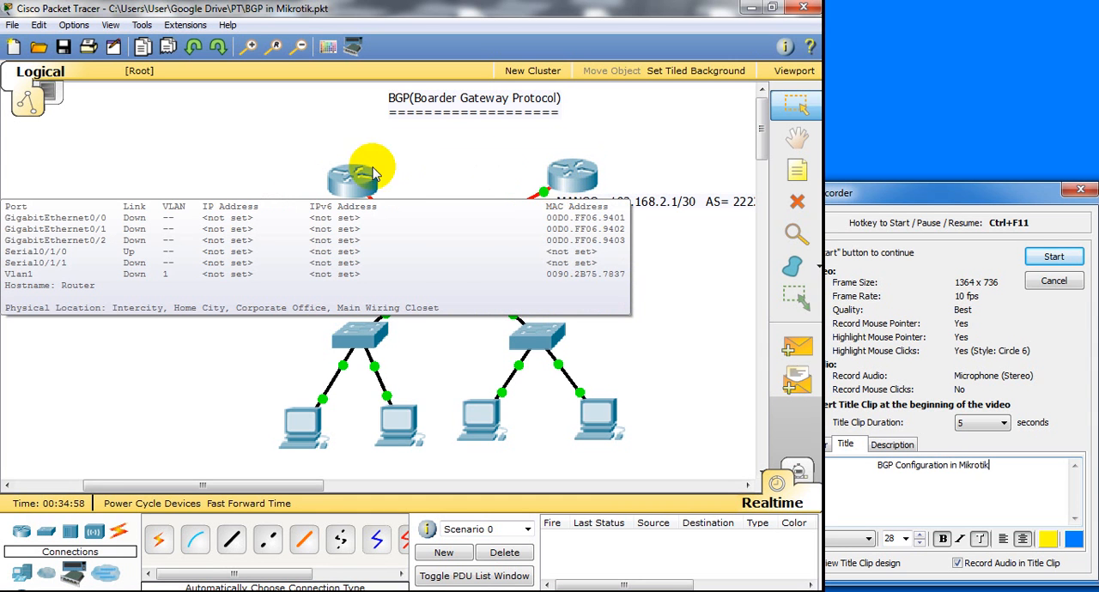
{"action": "mouse_move", "coordinate": [349, 189]}
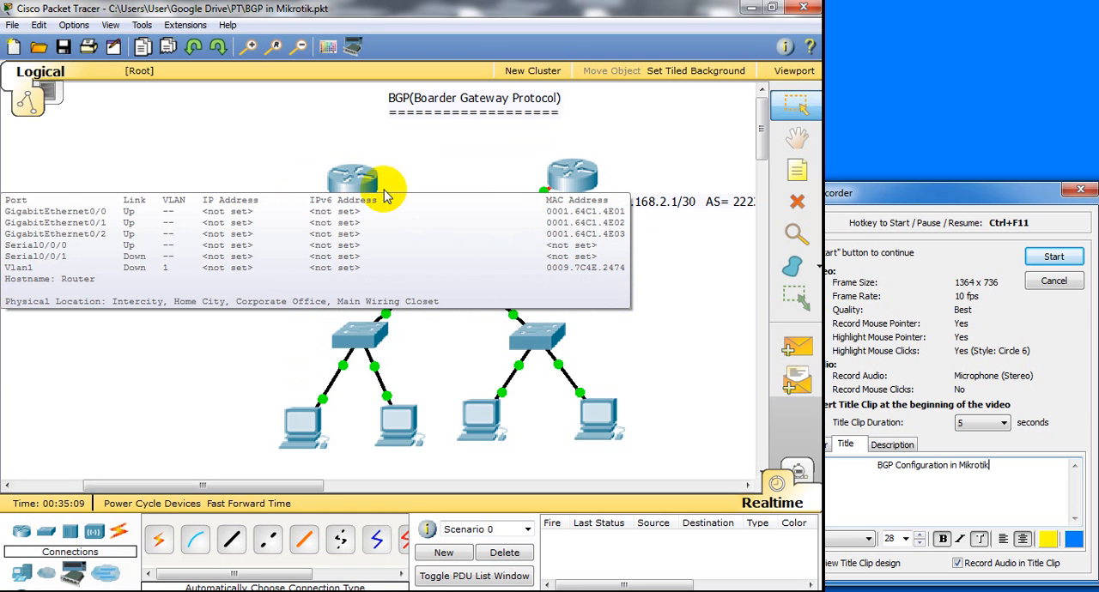
{"action": "mouse_move", "coordinate": [464, 255]}
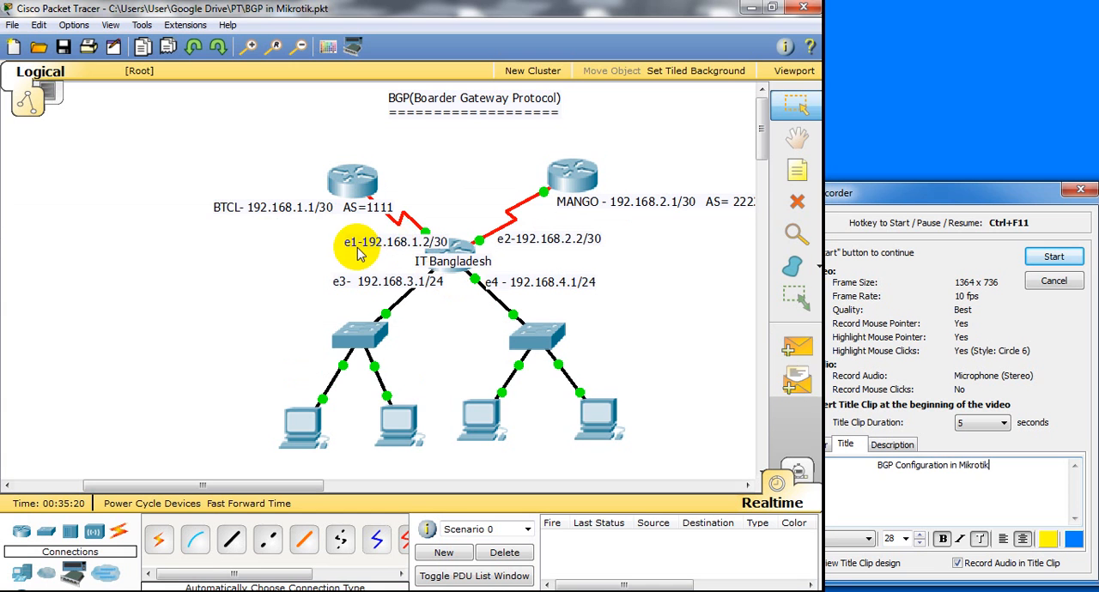
Switch to WinBox and add the IP address 192.168.1.2/30 on ether1, checking the topology diagram in Packet Tracer for the value
{"action": "left_click", "coordinate": [392, 587]}
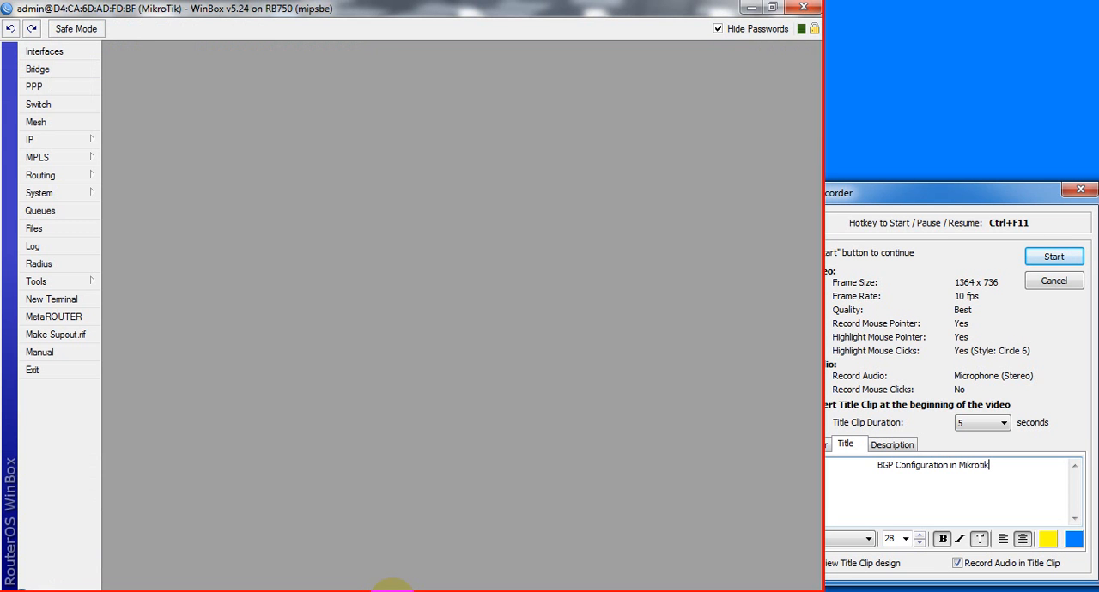
{"action": "left_click", "coordinate": [86, 140]}
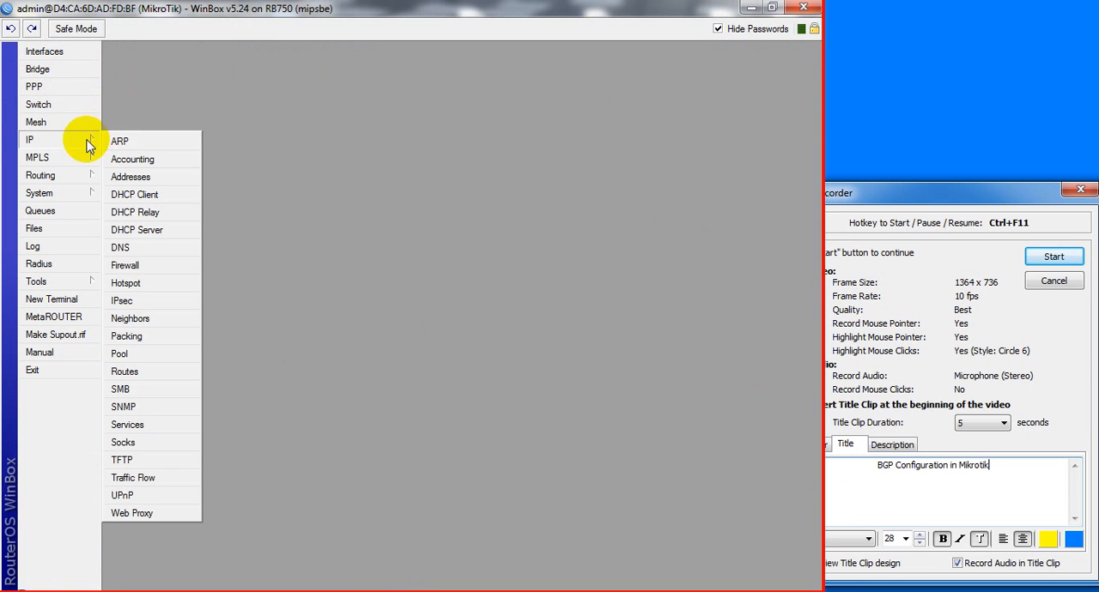
{"action": "left_click", "coordinate": [132, 178]}
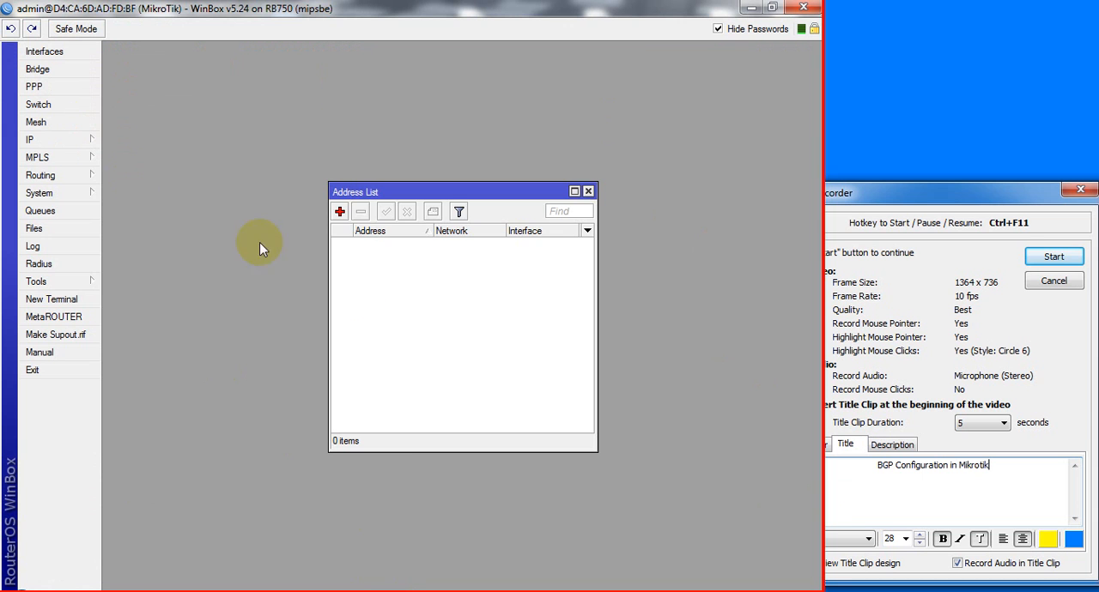
{"action": "left_click", "coordinate": [340, 212]}
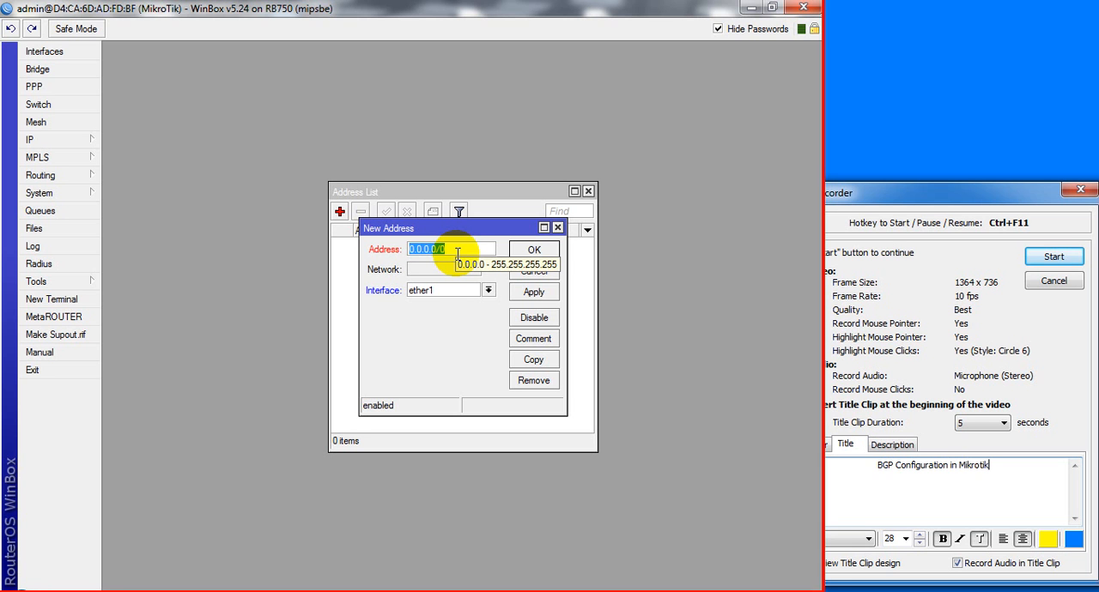
{"action": "type", "text": "192.16"}
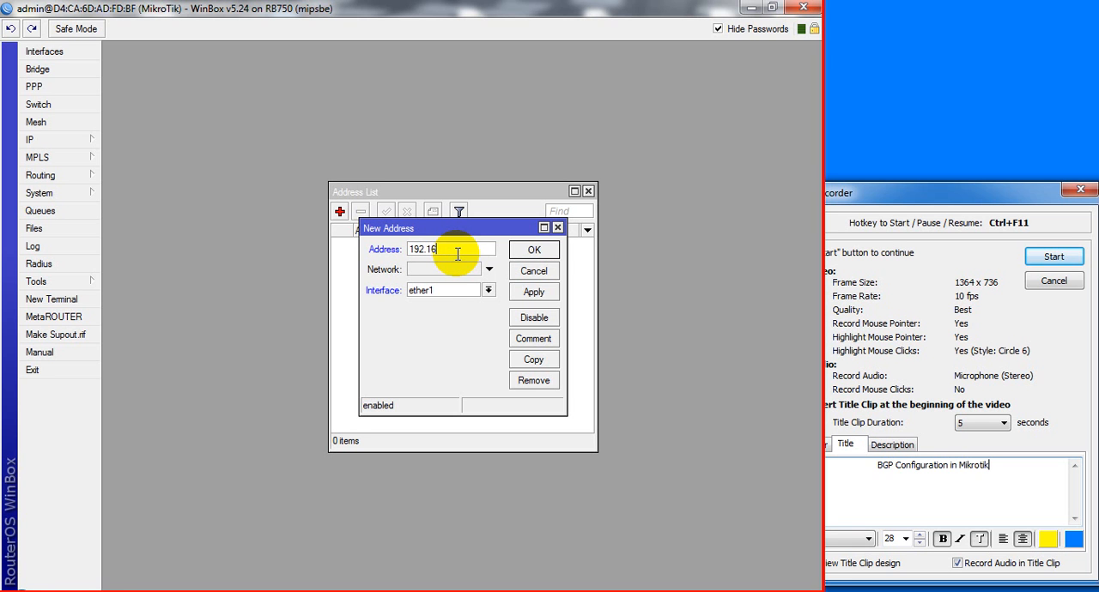
{"action": "type", "text": "8."}
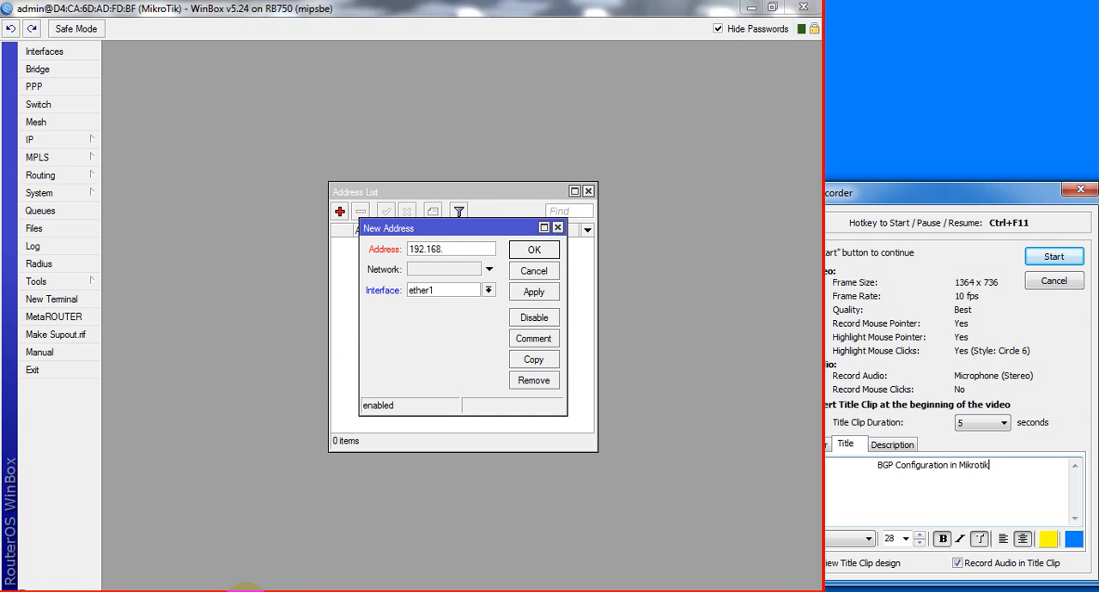
{"action": "left_click", "coordinate": [247, 591]}
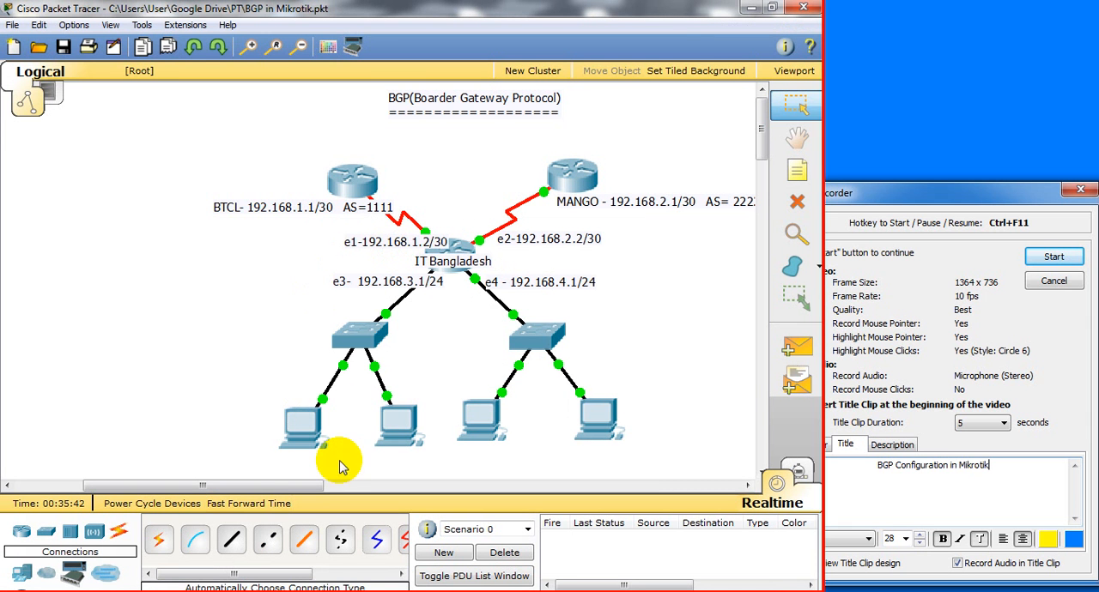
{"action": "left_click", "coordinate": [252, 591]}
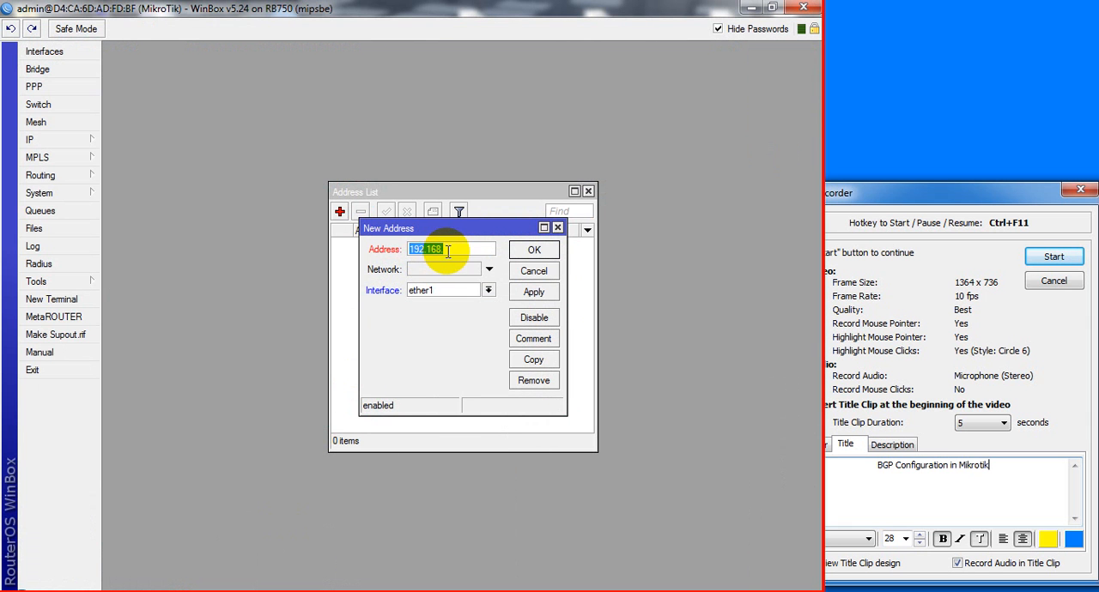
{"action": "left_click", "coordinate": [459, 250]}
{"action": "type", "text": "1.2/30"}
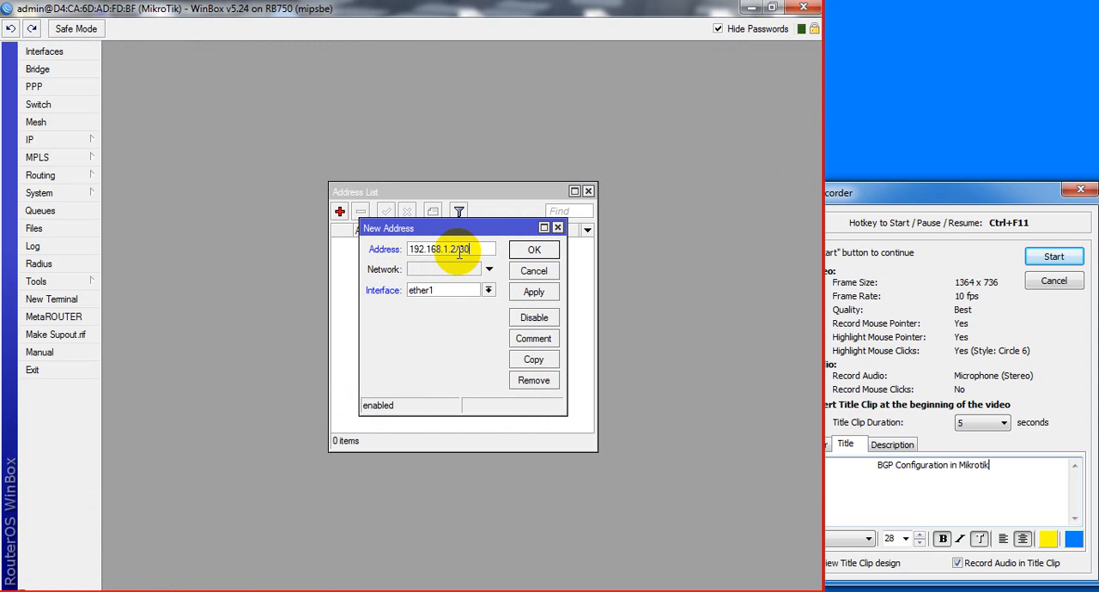
{"action": "left_click", "coordinate": [523, 294]}
{"action": "left_click", "coordinate": [525, 248]}
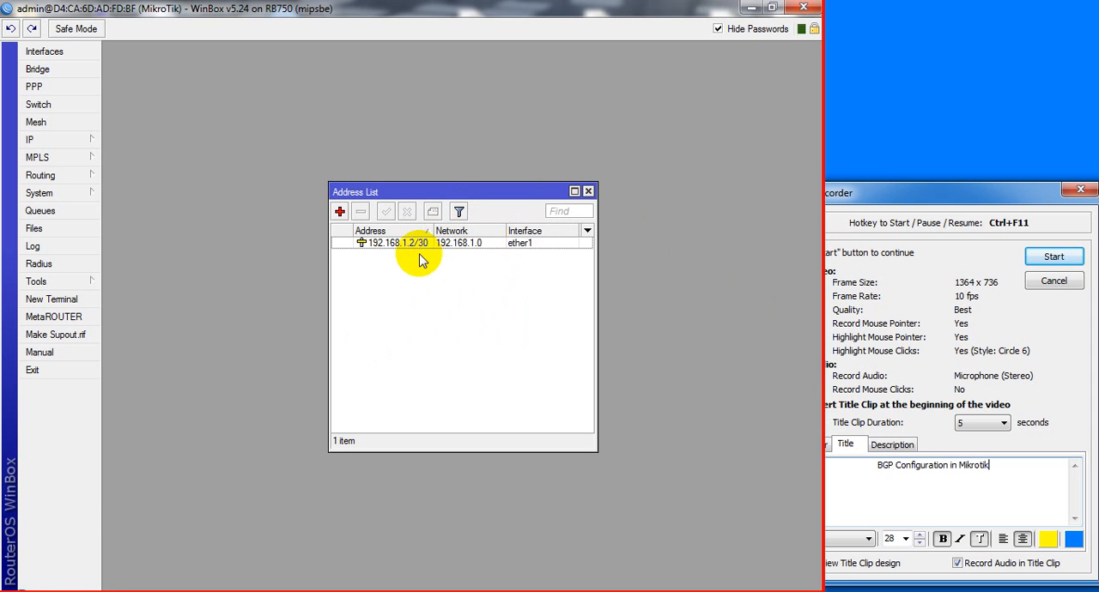
Open the router's IP route list
{"action": "left_click", "coordinate": [69, 140]}
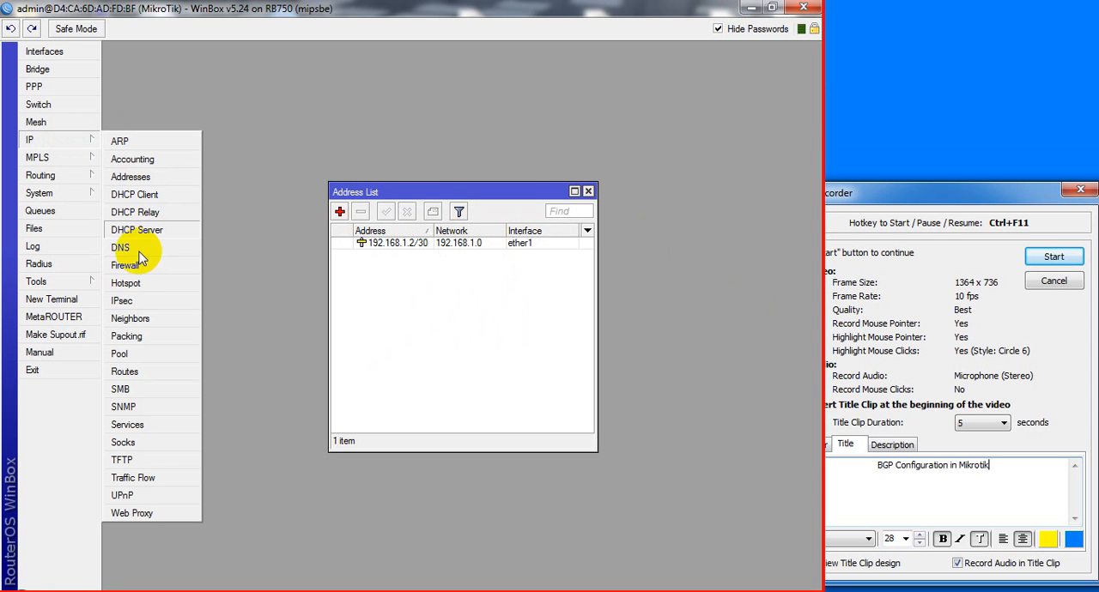
{"action": "left_click", "coordinate": [136, 376]}
{"action": "left_click", "coordinate": [203, 223]}
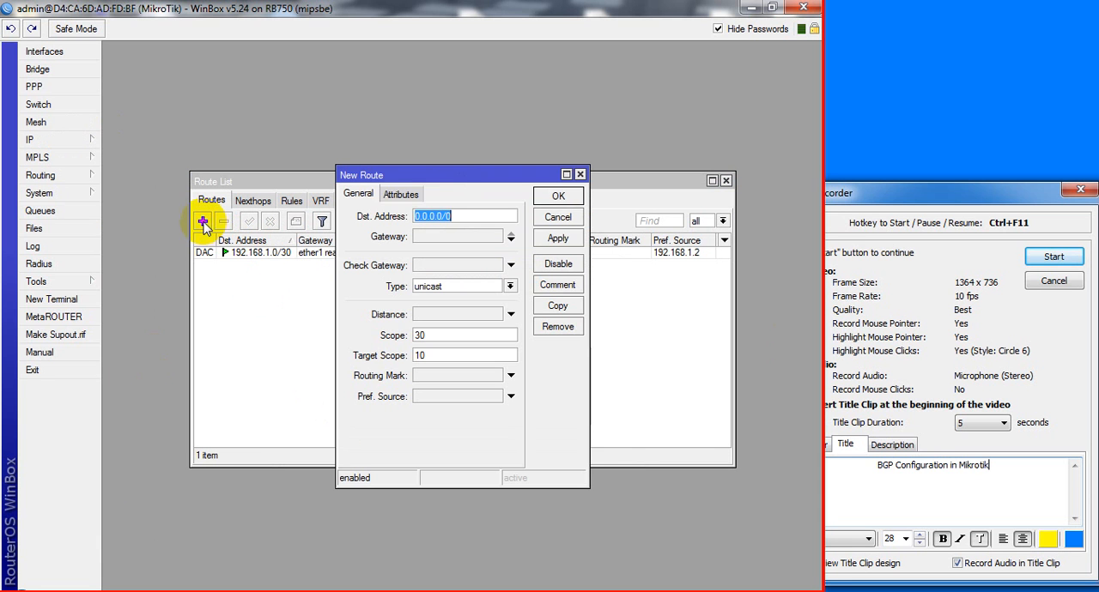
{"action": "type", "text": "19"}
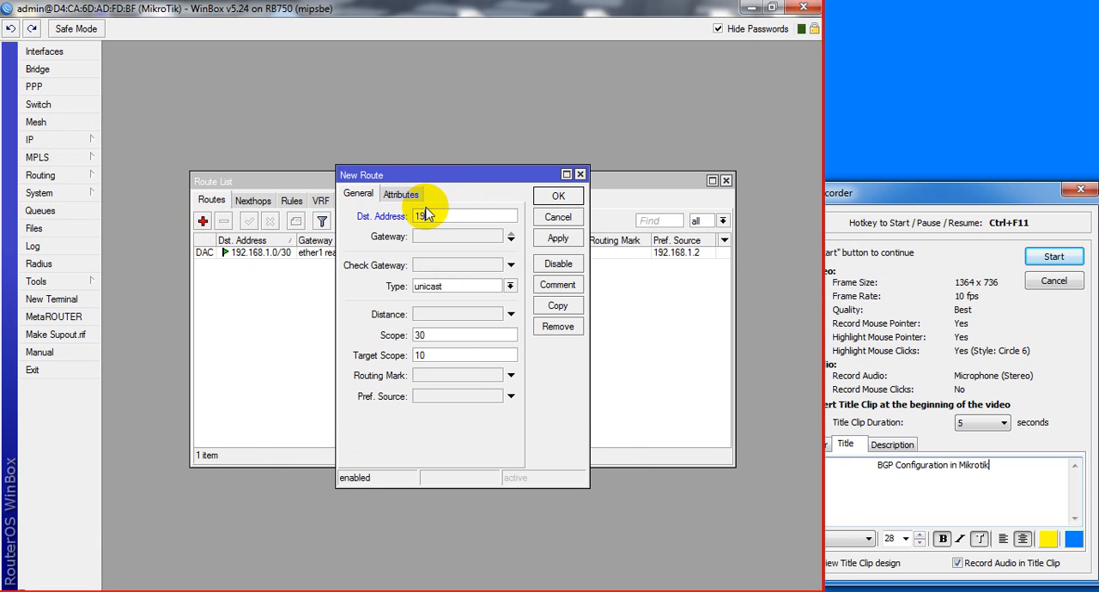
{"action": "type", "text": "2.168.1.1"}
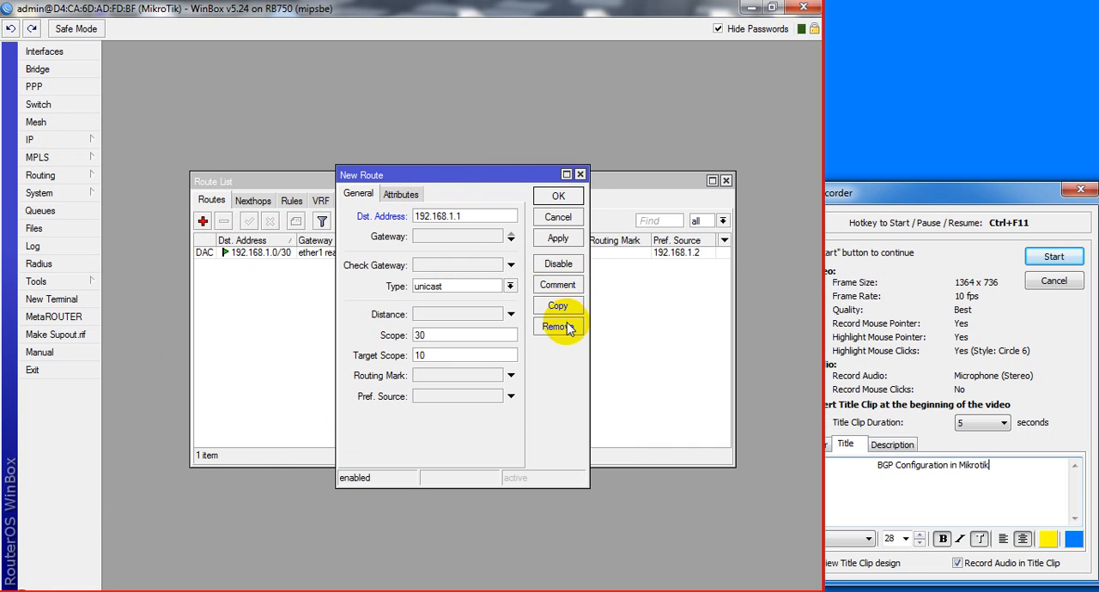
{"action": "left_click", "coordinate": [563, 221]}
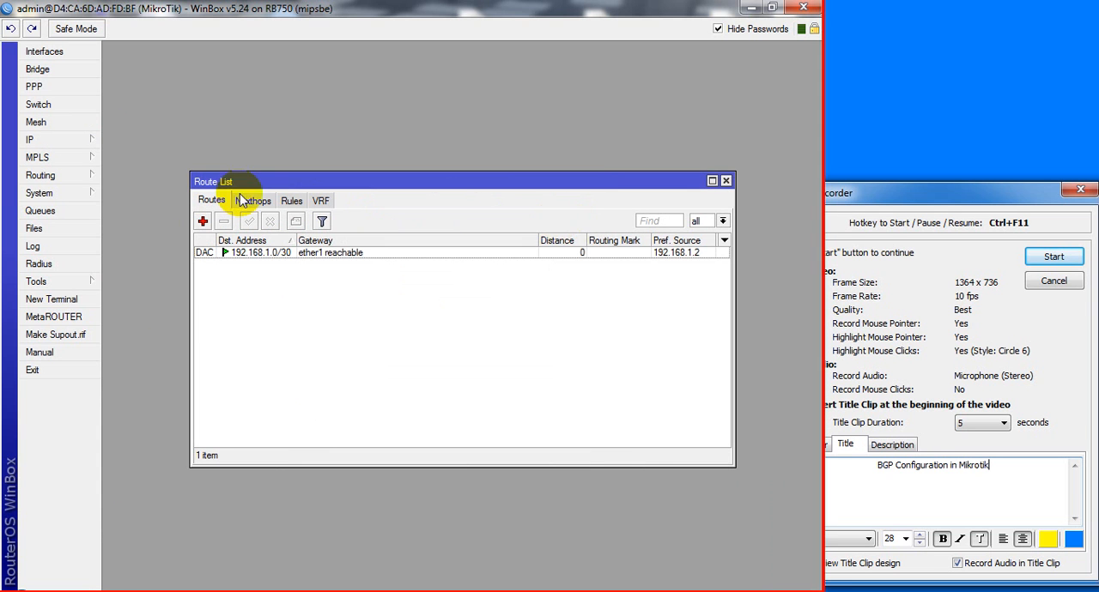
Add a default route for destination 0.0.0.0/0 through gateway 192.168.1.1
{"action": "left_click", "coordinate": [205, 219]}
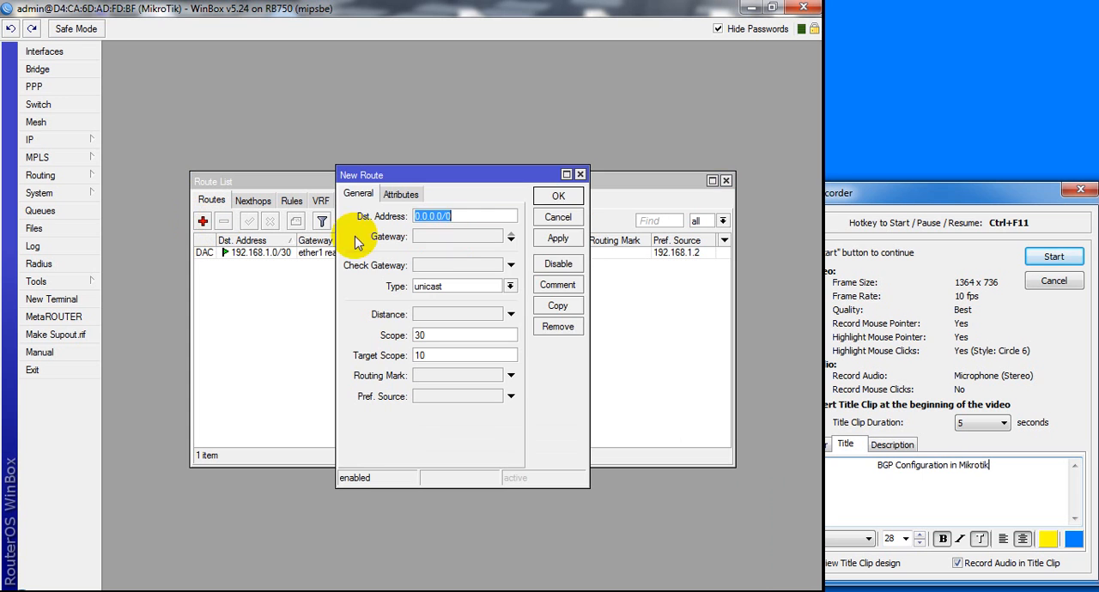
{"action": "left_click", "coordinate": [456, 238]}
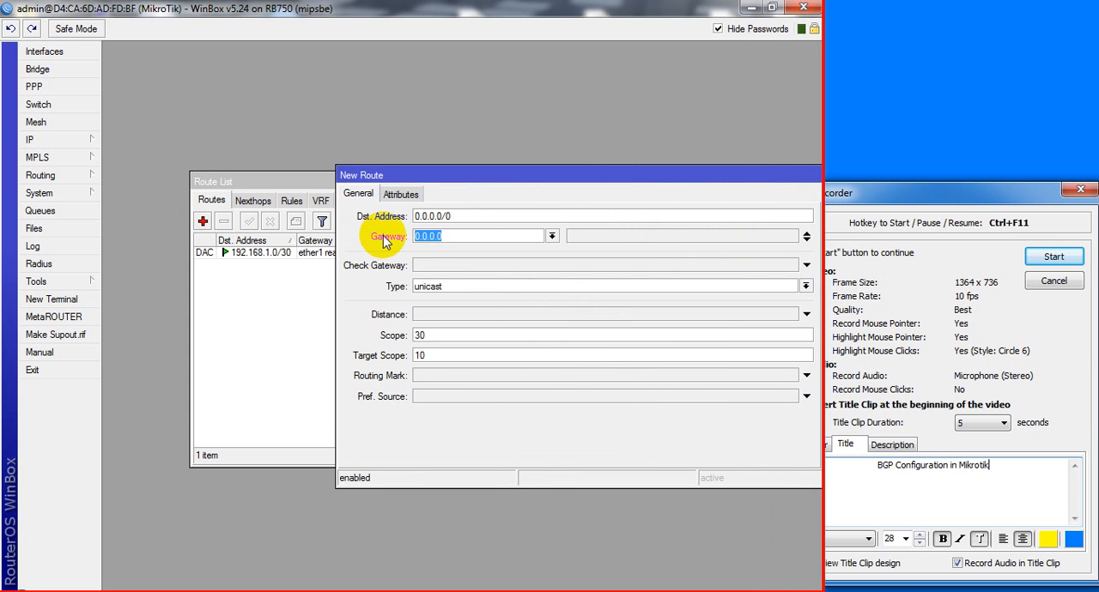
{"action": "type", "text": "192.168.1.1"}
{"action": "left_click_drag", "start_coordinate": [682, 177], "coordinate": [498, 148]}
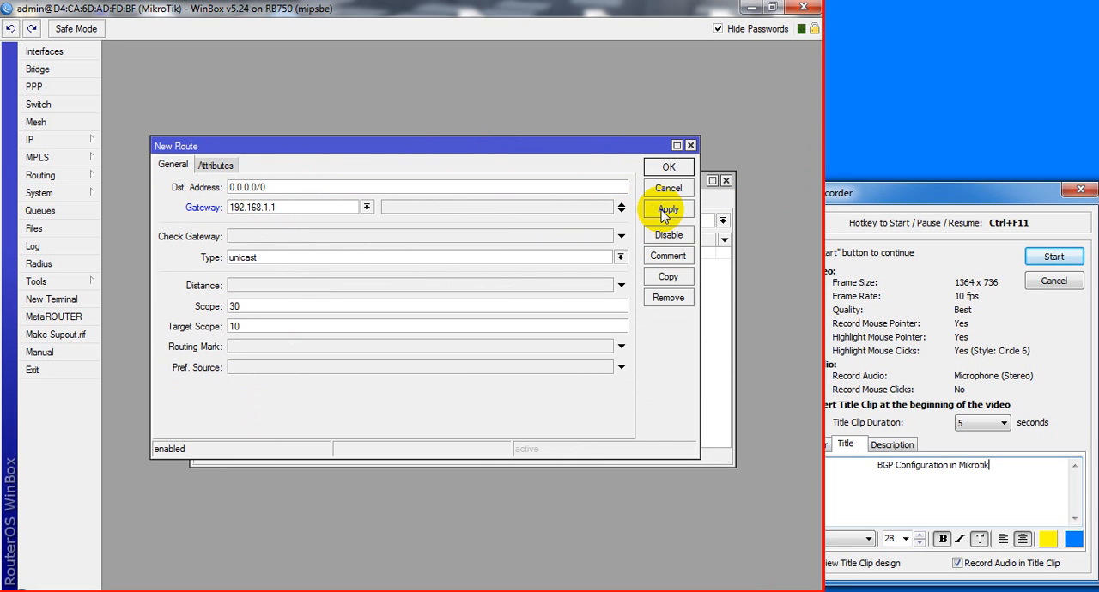
{"action": "left_click", "coordinate": [668, 210]}
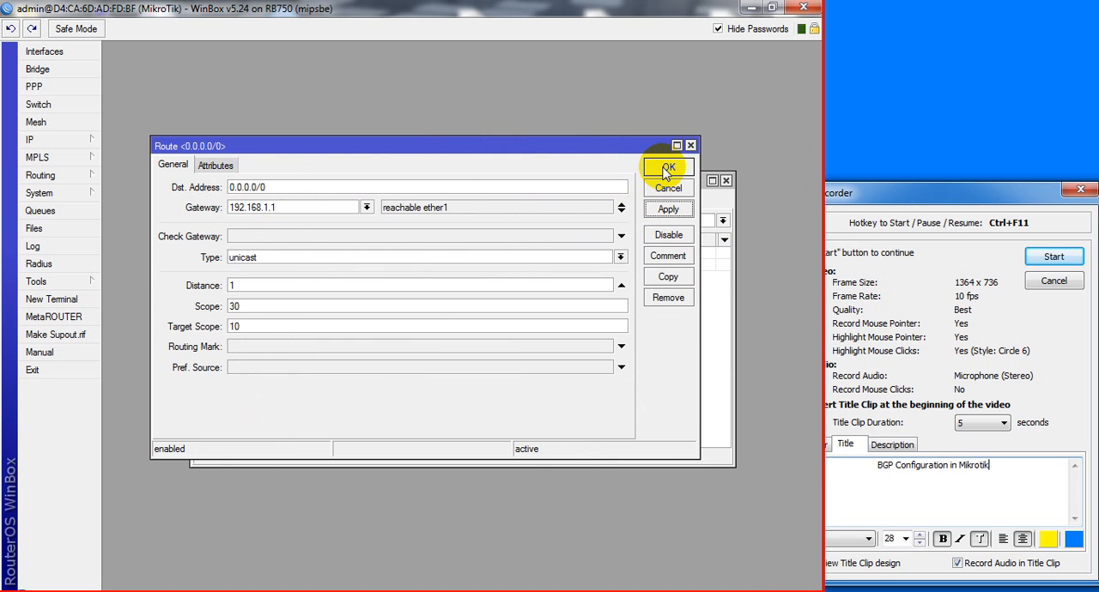
{"action": "left_click", "coordinate": [668, 168]}
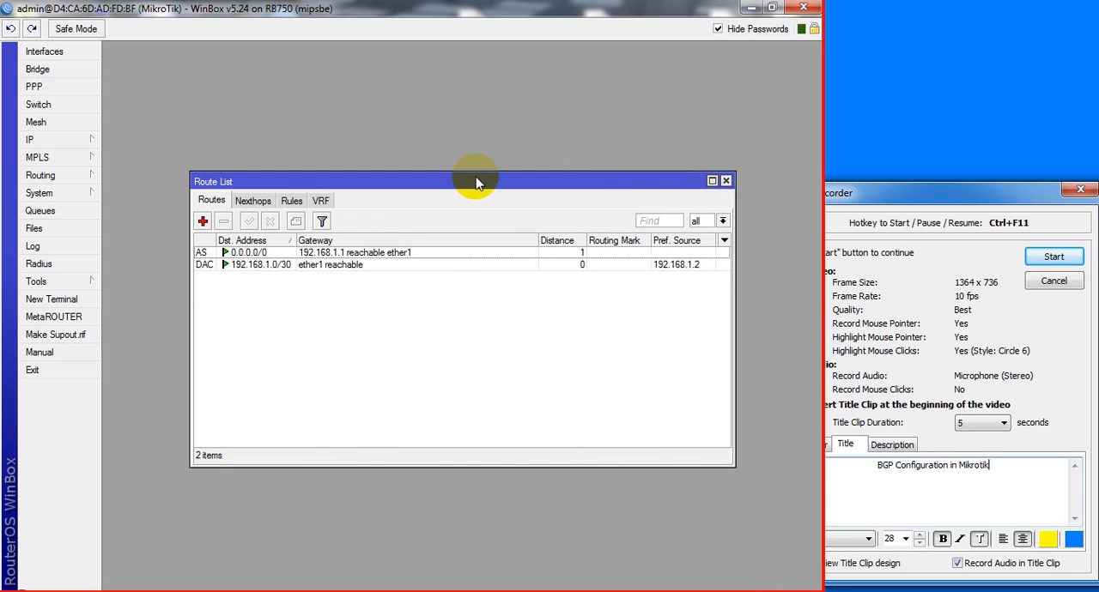
Set the router's DNS server to 8.8.8.8
{"action": "left_click", "coordinate": [89, 141]}
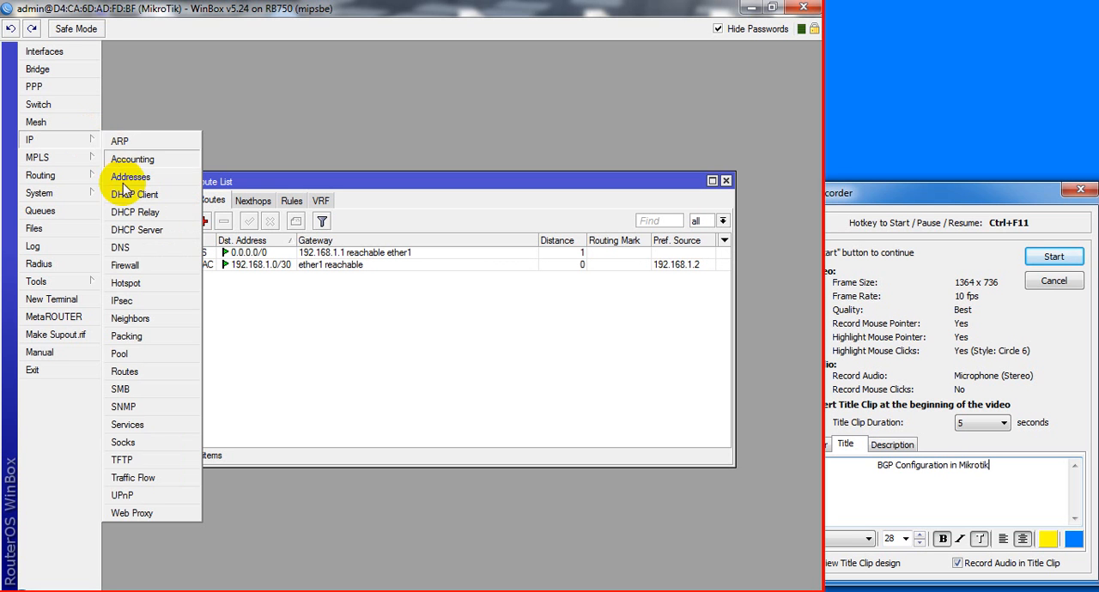
{"action": "left_click", "coordinate": [133, 249]}
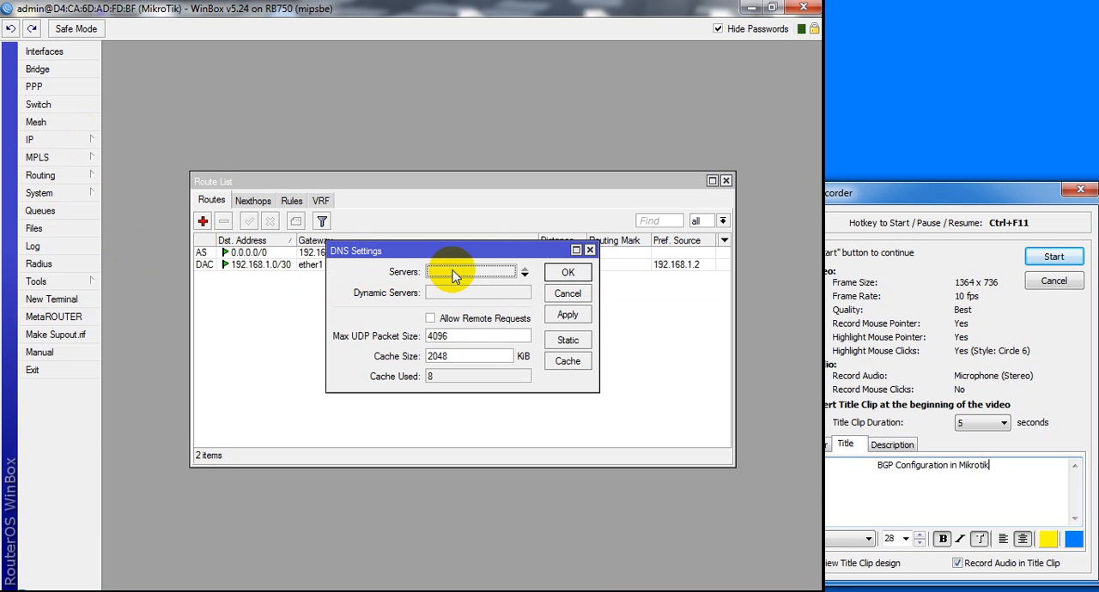
{"action": "type", "text": "8.8."}
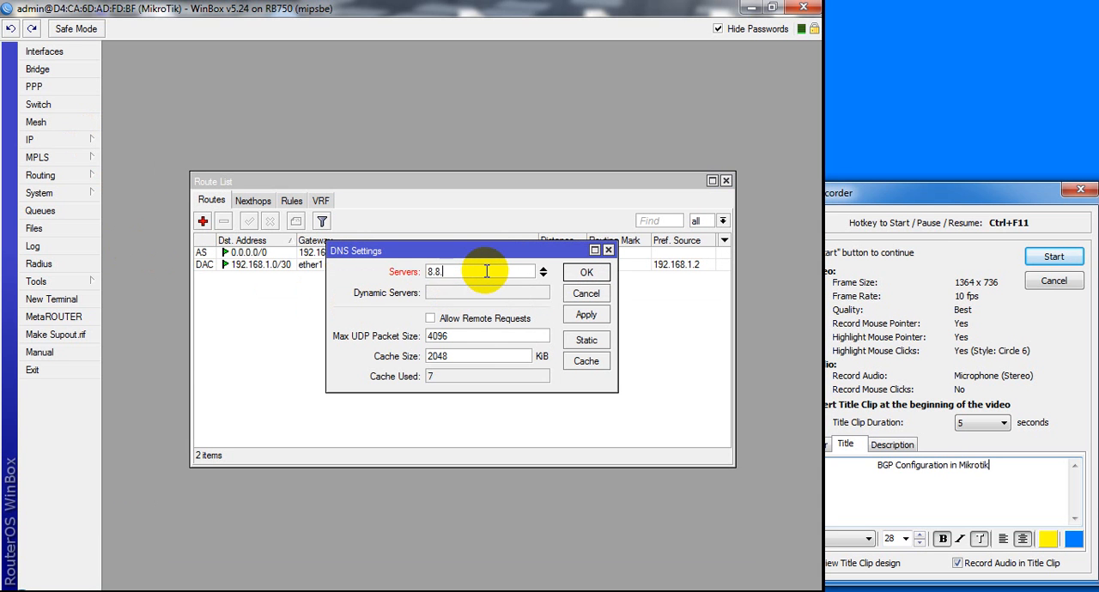
{"action": "type", "text": "8.8"}
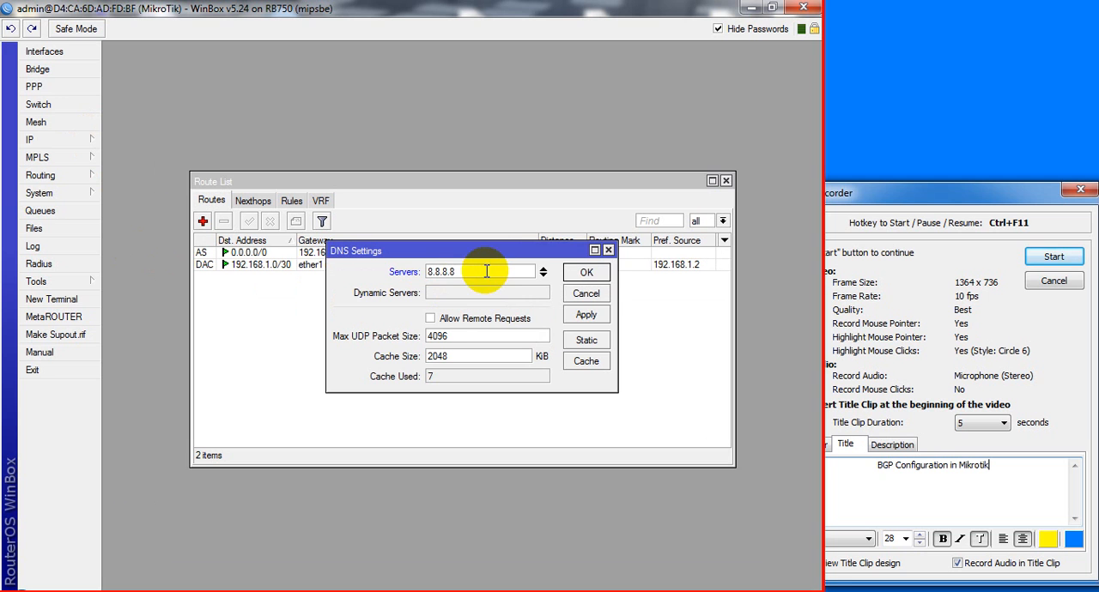
{"action": "left_click", "coordinate": [587, 273]}
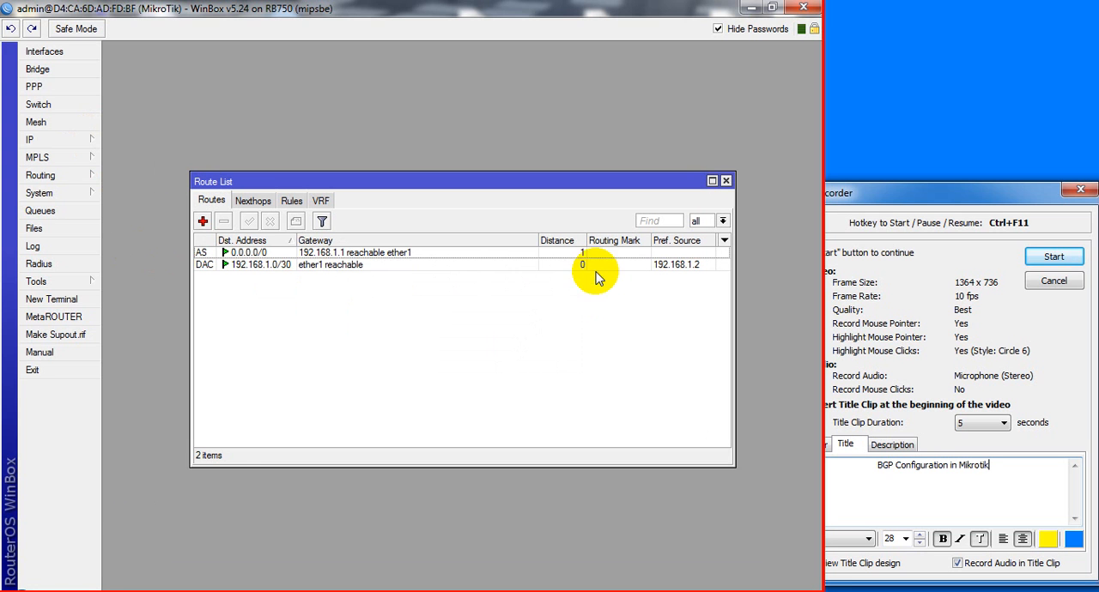
Test internet connectivity from a router terminal by pinging google.com, and stop the ping after a few replies
{"action": "left_click", "coordinate": [72, 302]}
{"action": "type", "text": "p"}
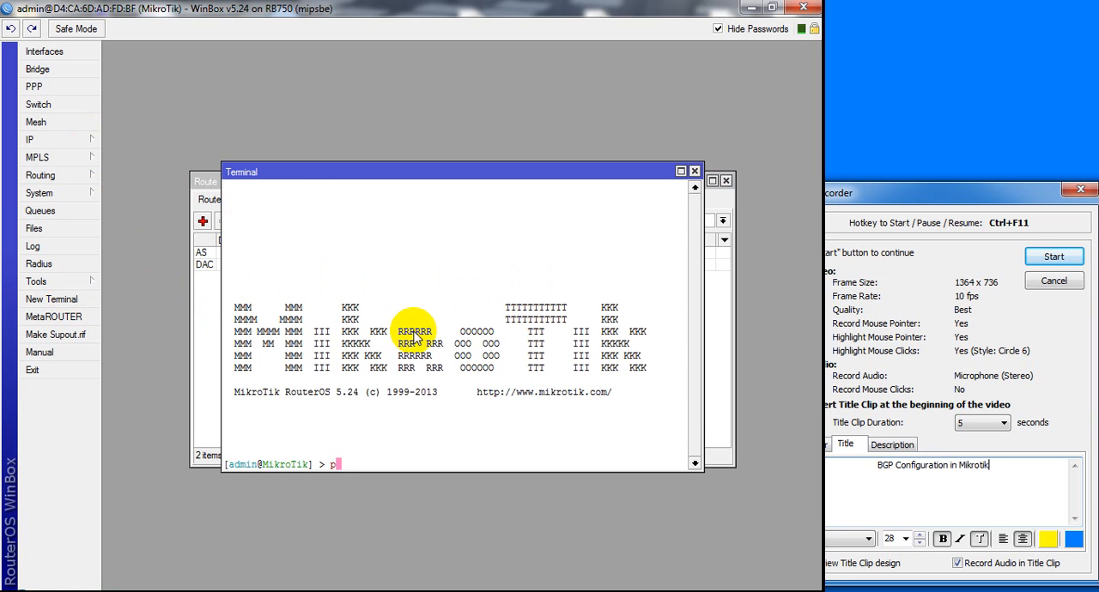
{"action": "type", "text": "ing google.com"}
{"action": "key", "text": "Return"}
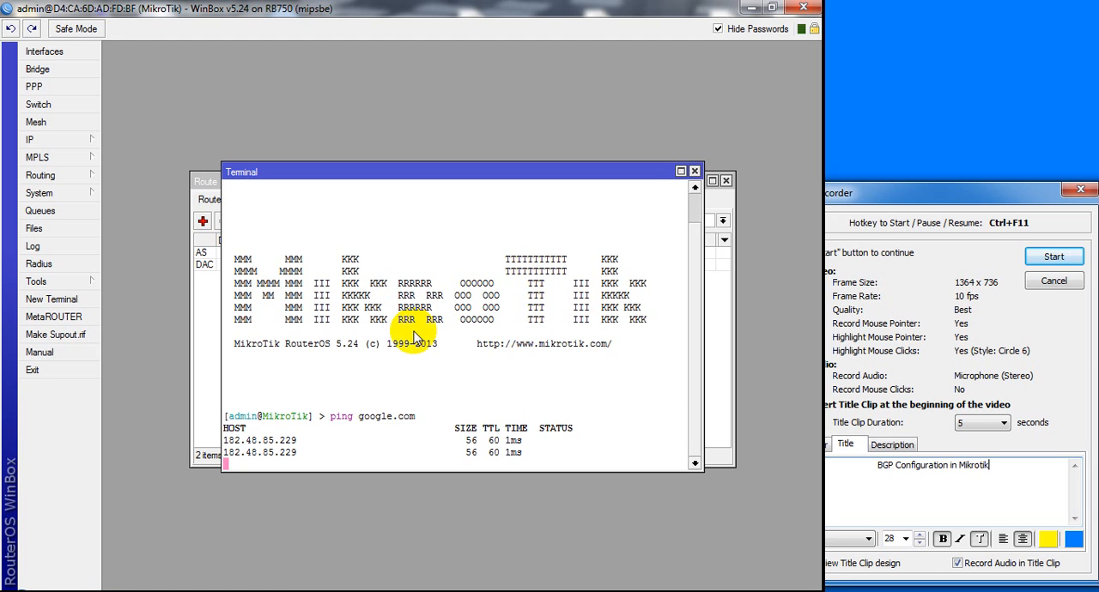
{"action": "key", "text": "ctrl+c"}
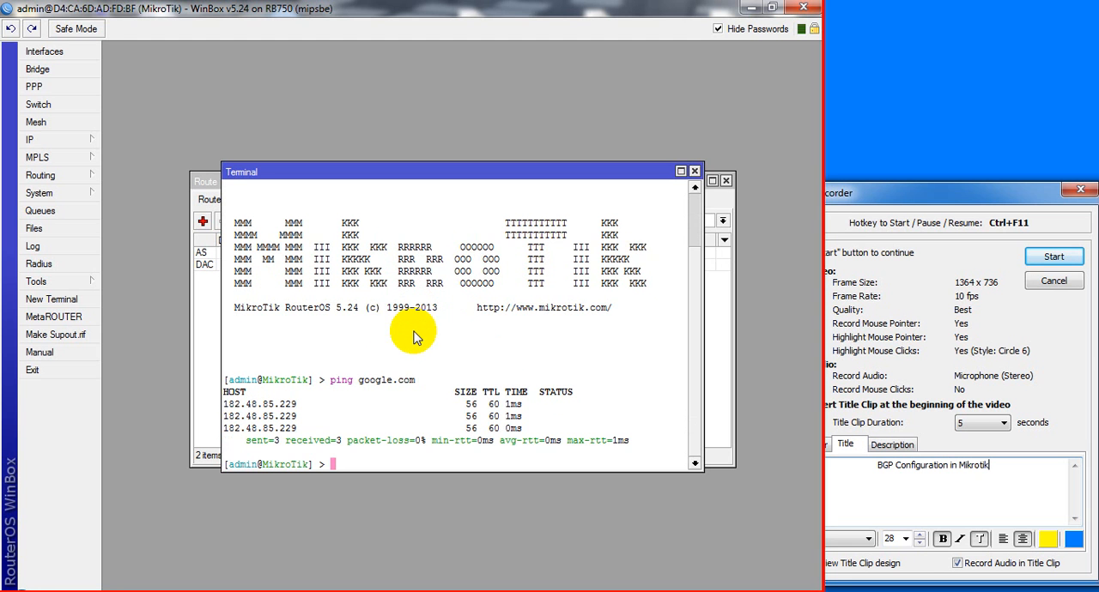
Disable the 192.168.1.2/30 address on ether1 in the IP address list
{"action": "left_click", "coordinate": [213, 298]}
{"action": "left_click", "coordinate": [73, 142]}
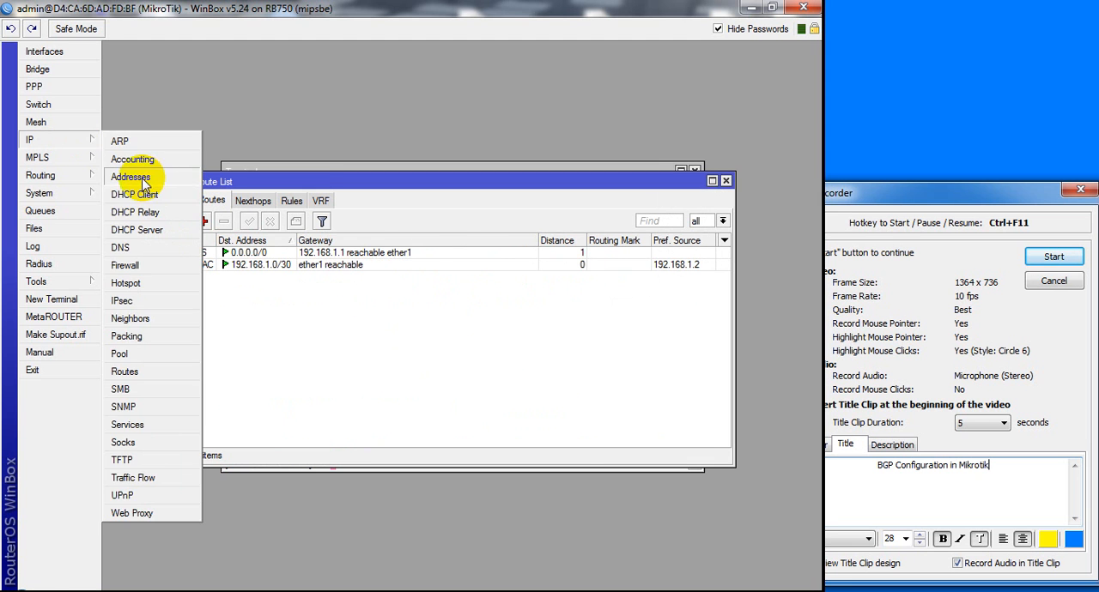
{"action": "left_click", "coordinate": [143, 184]}
{"action": "left_click", "coordinate": [357, 244]}
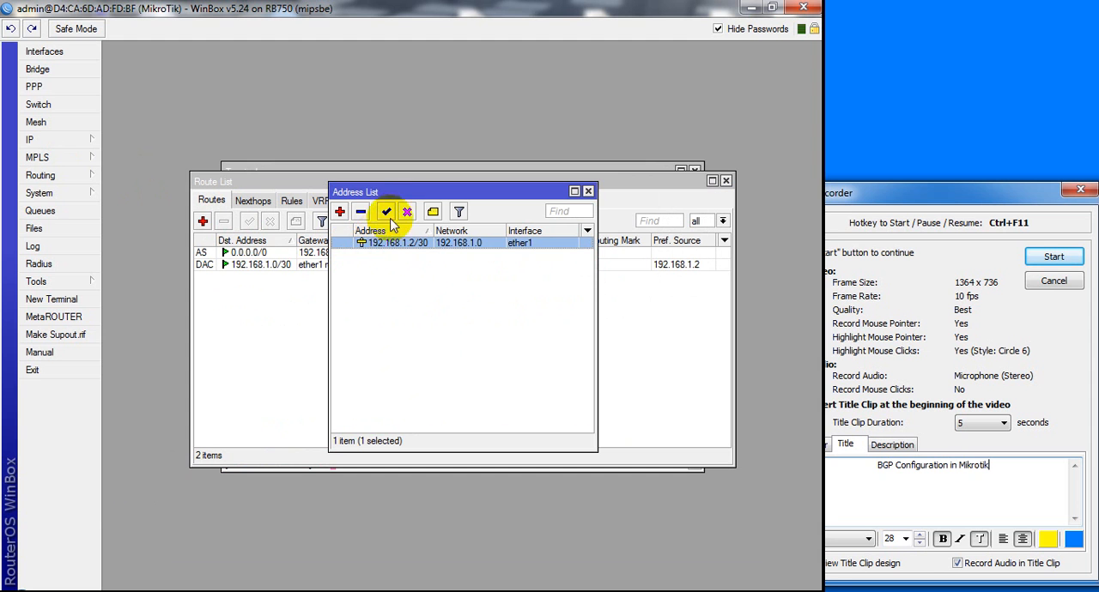
{"action": "left_click", "coordinate": [407, 212]}
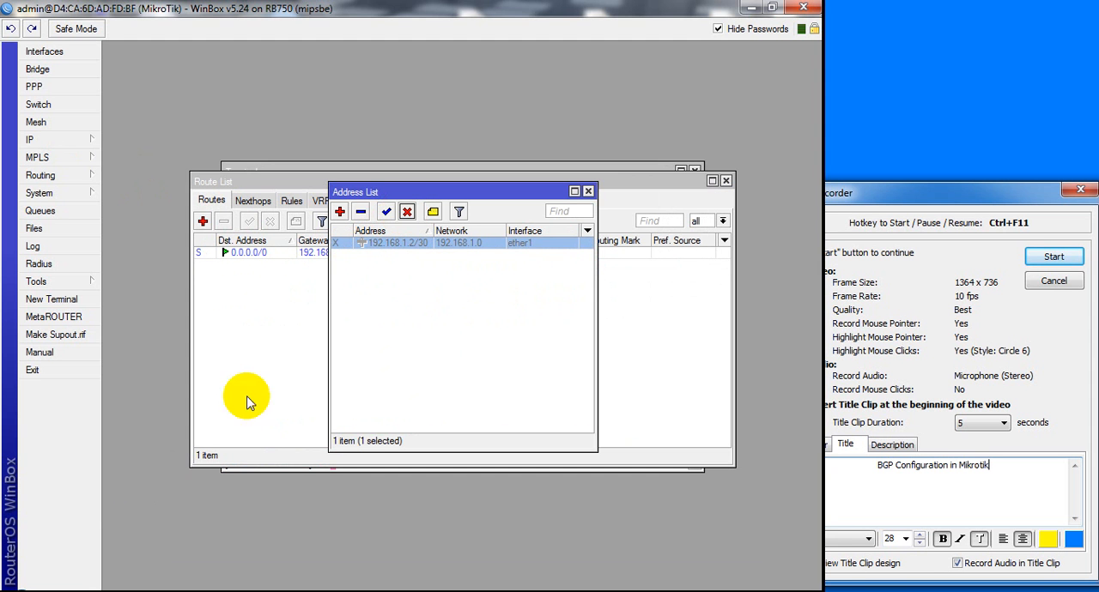
Add the IP address 192.168.2.2/30 on interface ether2, following the MANGO link in the topology diagram
{"action": "left_click", "coordinate": [243, 591]}
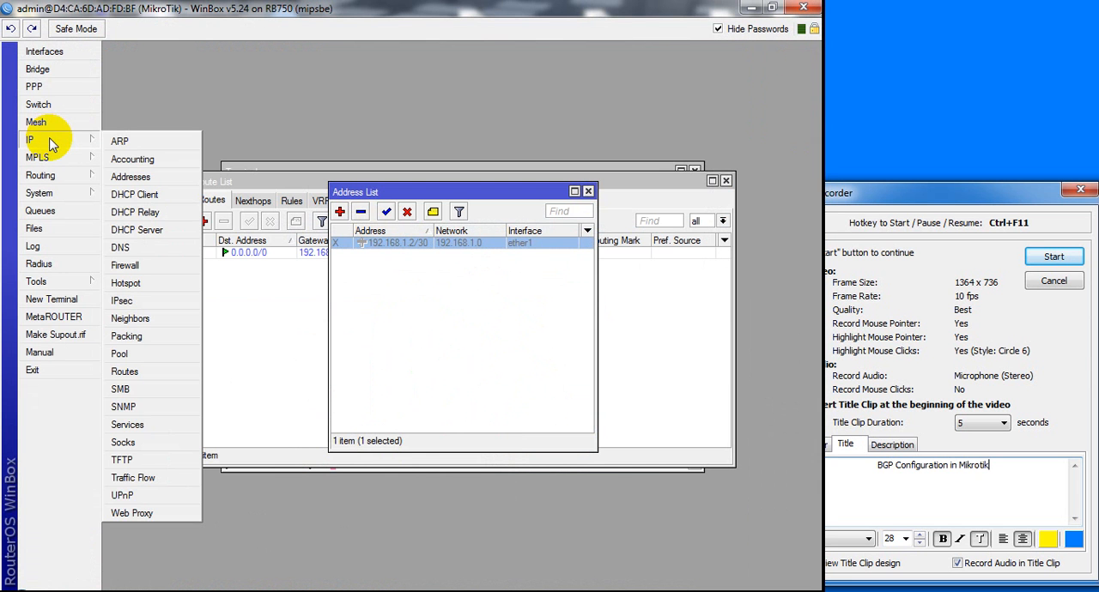
{"action": "left_click", "coordinate": [340, 212]}
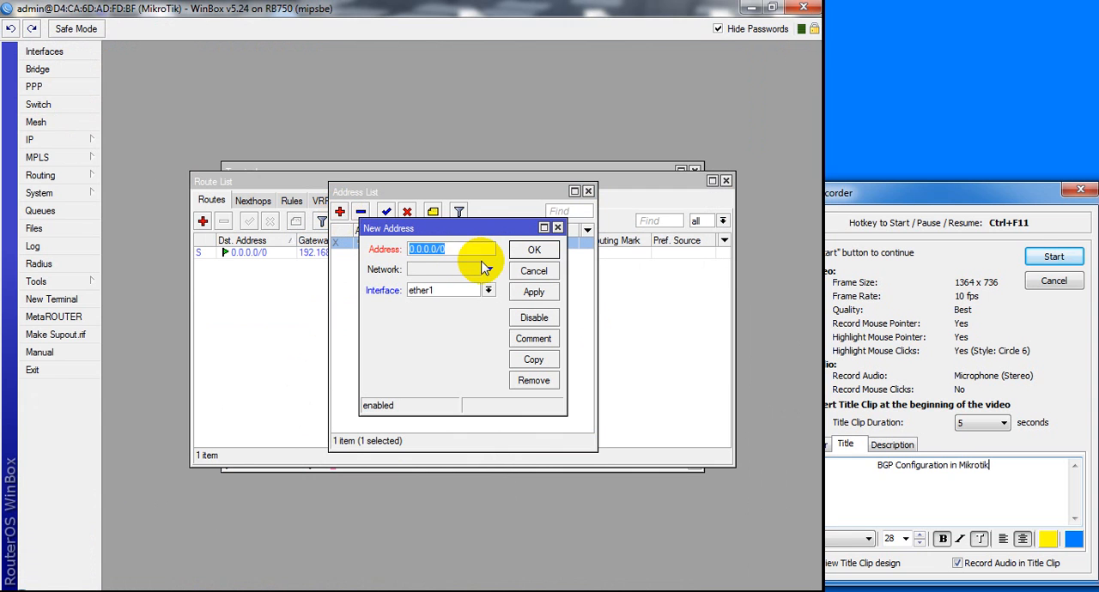
{"action": "type", "text": "192.168.2.2/30"}
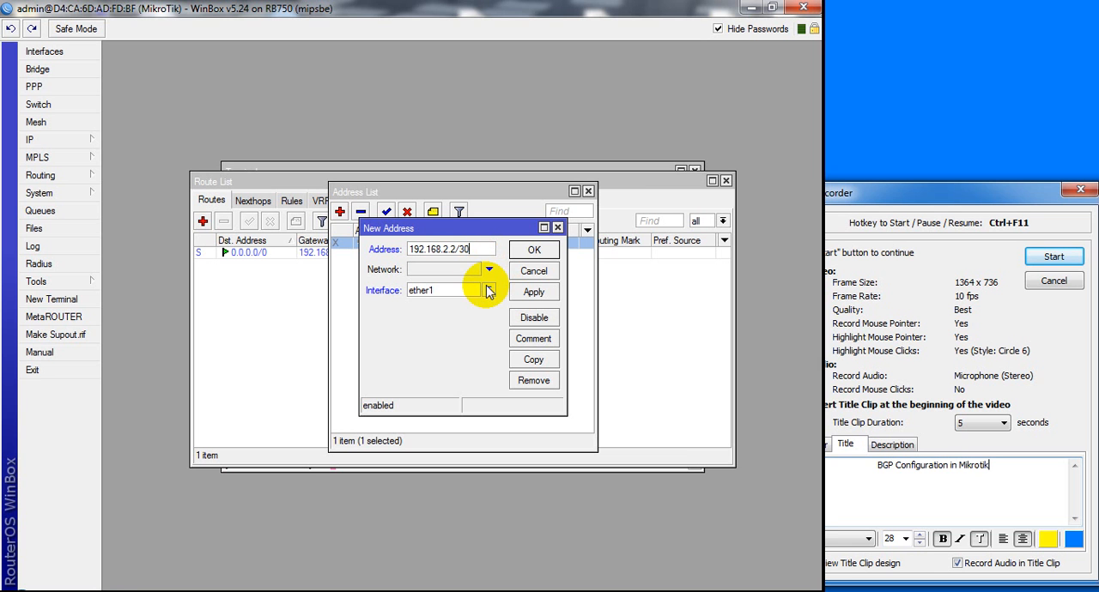
{"action": "left_click", "coordinate": [488, 293]}
{"action": "left_click", "coordinate": [439, 304]}
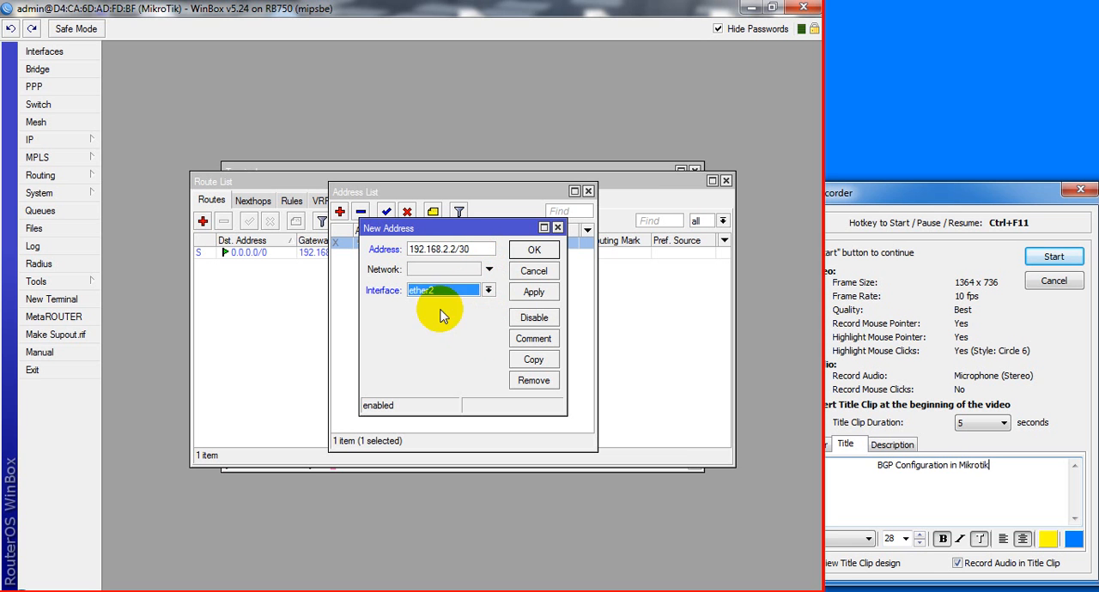
{"action": "left_click", "coordinate": [533, 295]}
{"action": "left_click", "coordinate": [534, 249]}
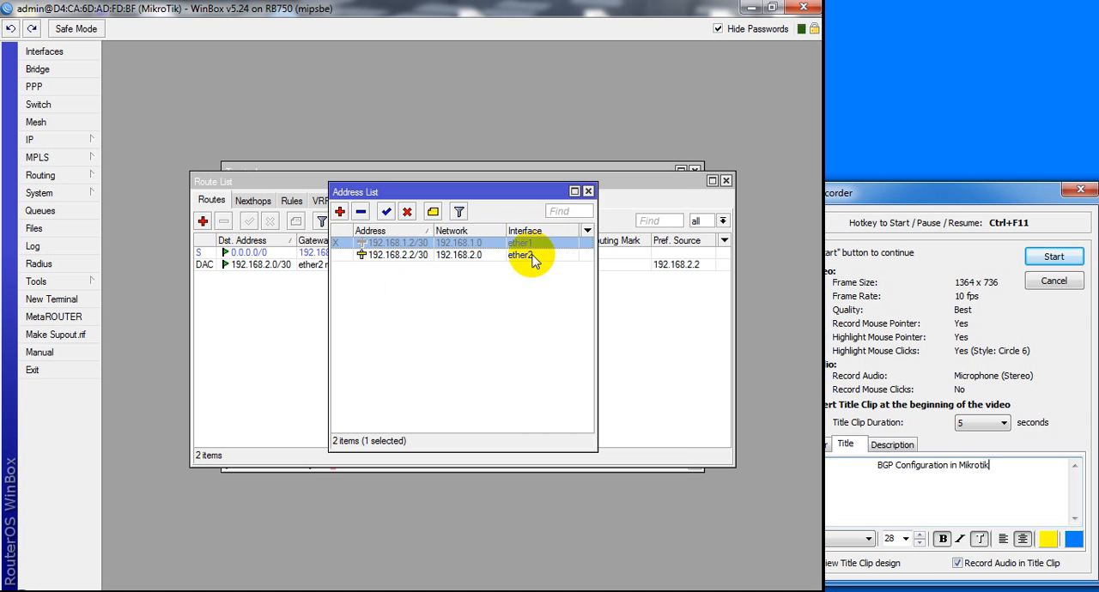
Add a second default route for destination 0.0.0.0/0 through gateway 192.168.2.1
{"action": "left_click", "coordinate": [52, 141]}
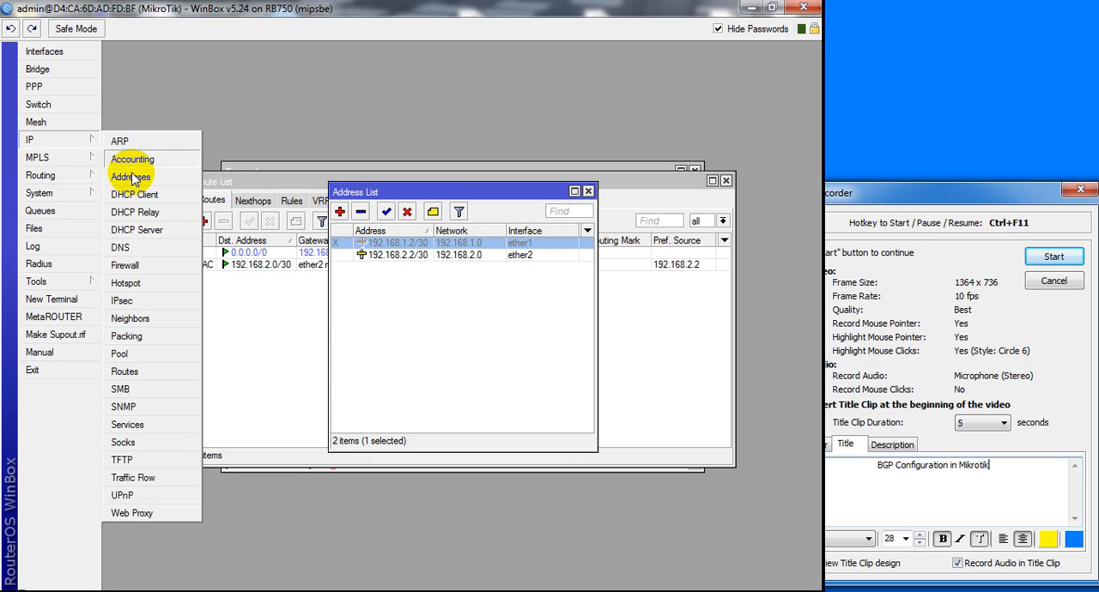
{"action": "left_click", "coordinate": [131, 376]}
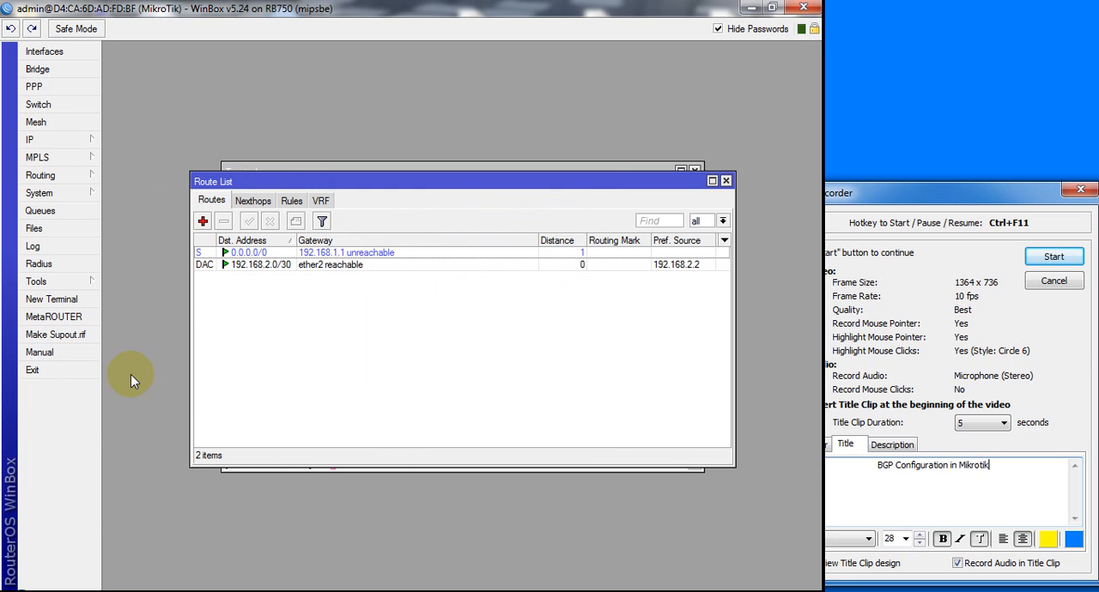
{"action": "left_click", "coordinate": [204, 220]}
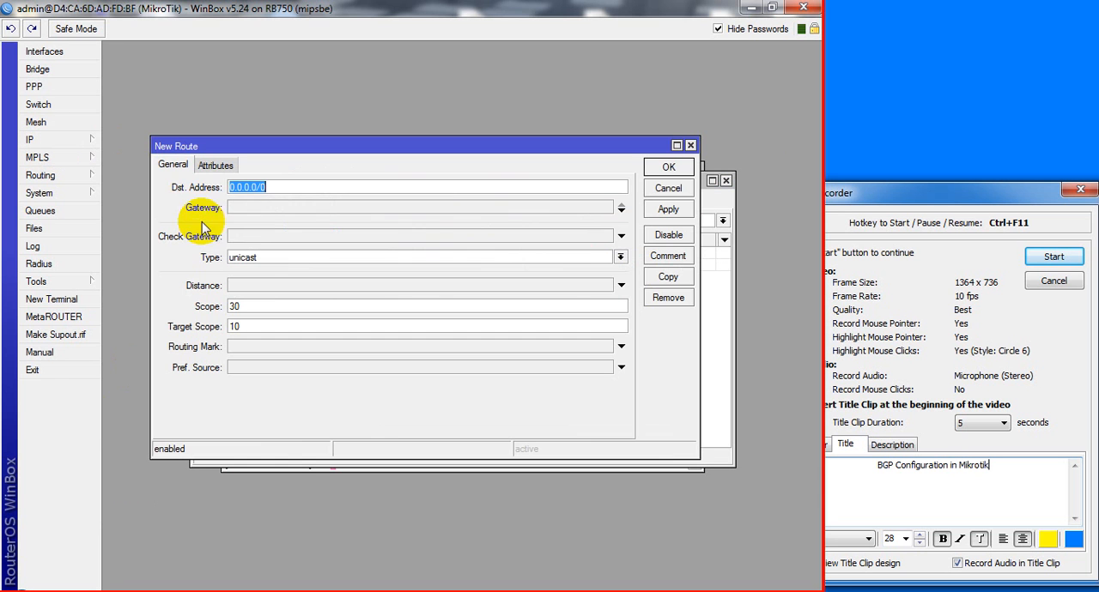
{"action": "left_click", "coordinate": [297, 209]}
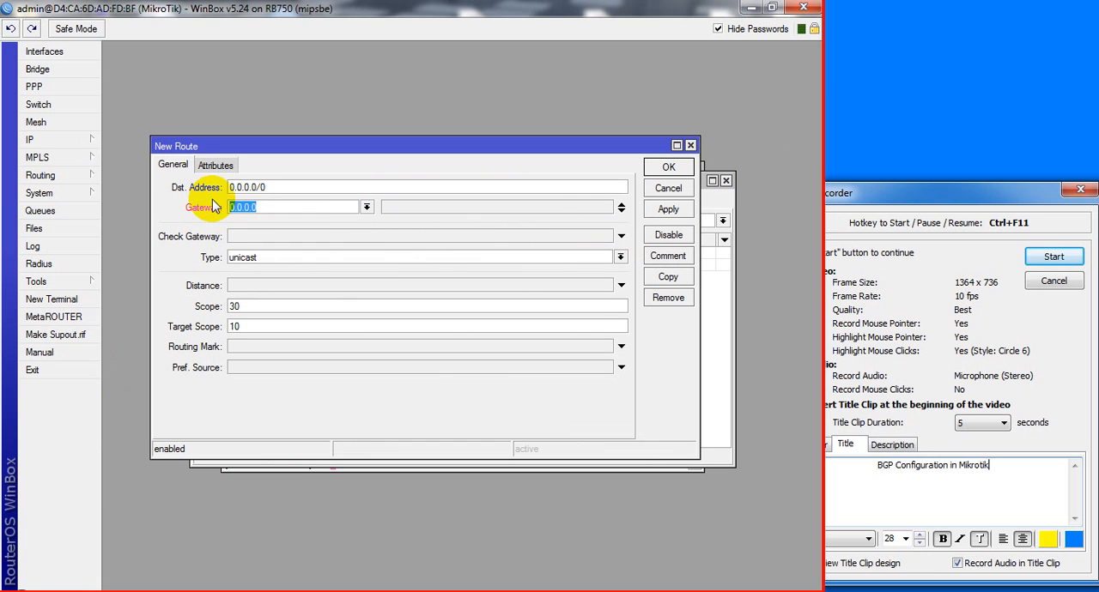
{"action": "type", "text": "192.168.2.1"}
{"action": "left_click", "coordinate": [668, 209]}
{"action": "left_click", "coordinate": [658, 168]}
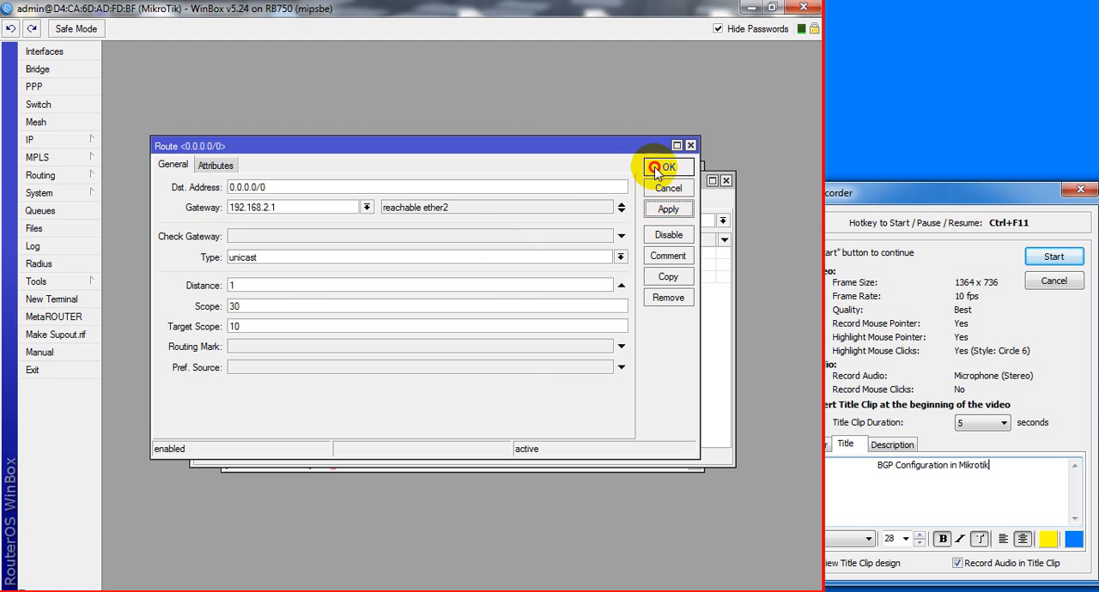
Check the router's DNS server setting and accept it as it is
{"action": "left_click", "coordinate": [60, 140]}
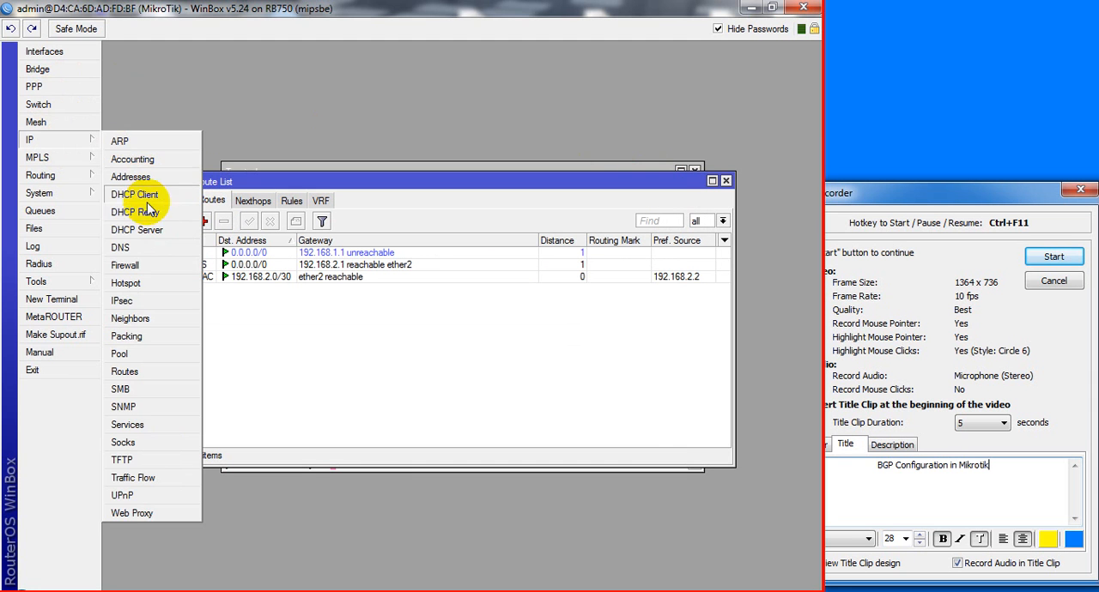
{"action": "left_click", "coordinate": [135, 247]}
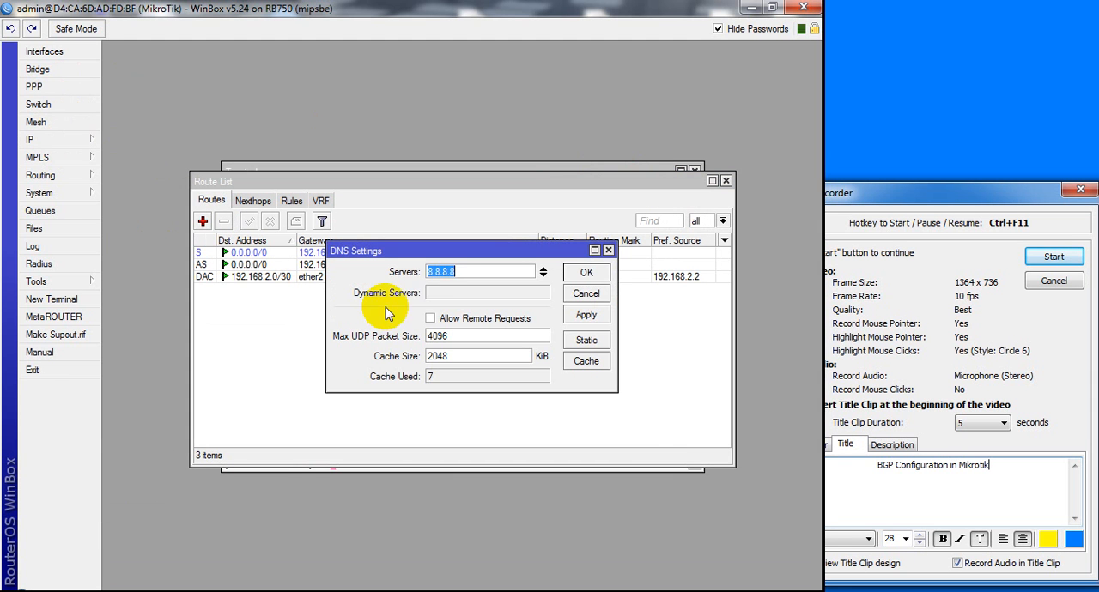
{"action": "left_click", "coordinate": [586, 277]}
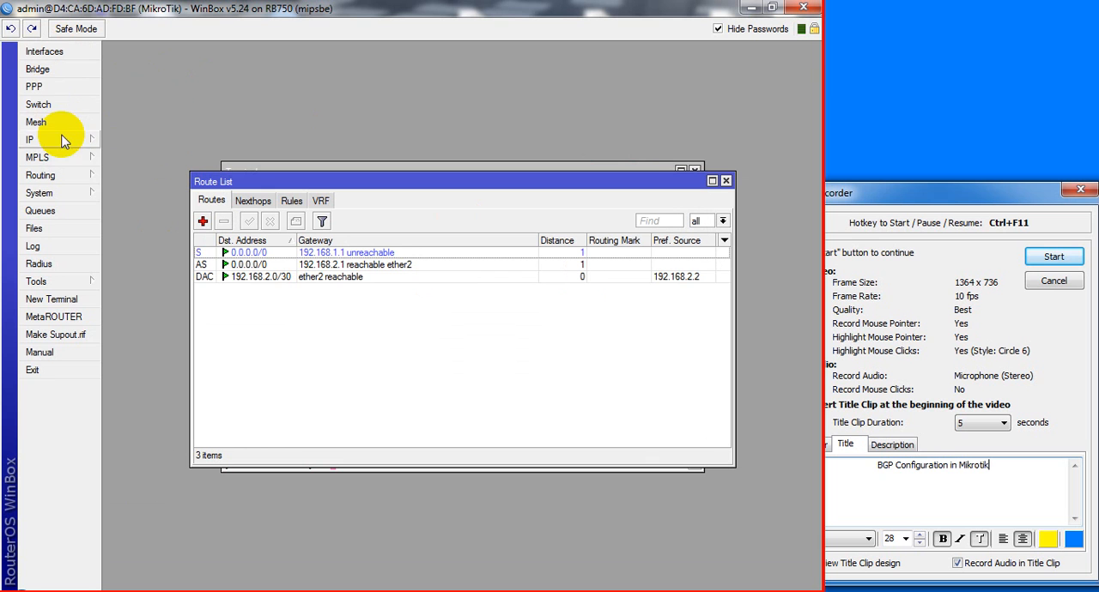
Ping google.com from a new router terminal to test the ether2 uplink, and stop after a few replies
{"action": "left_click", "coordinate": [75, 302]}
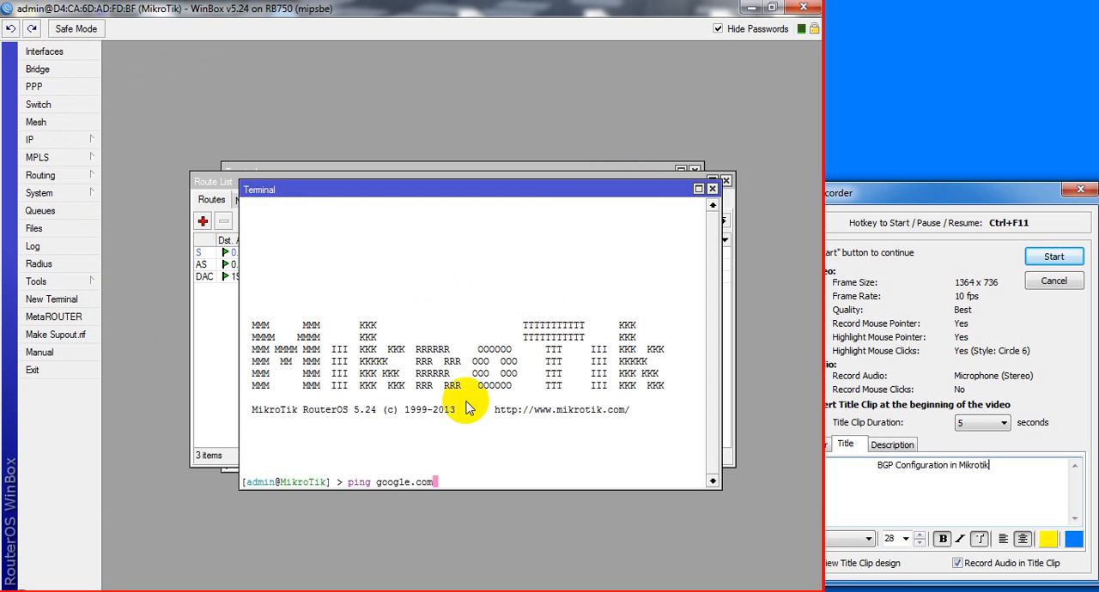
{"action": "key", "text": "Return"}
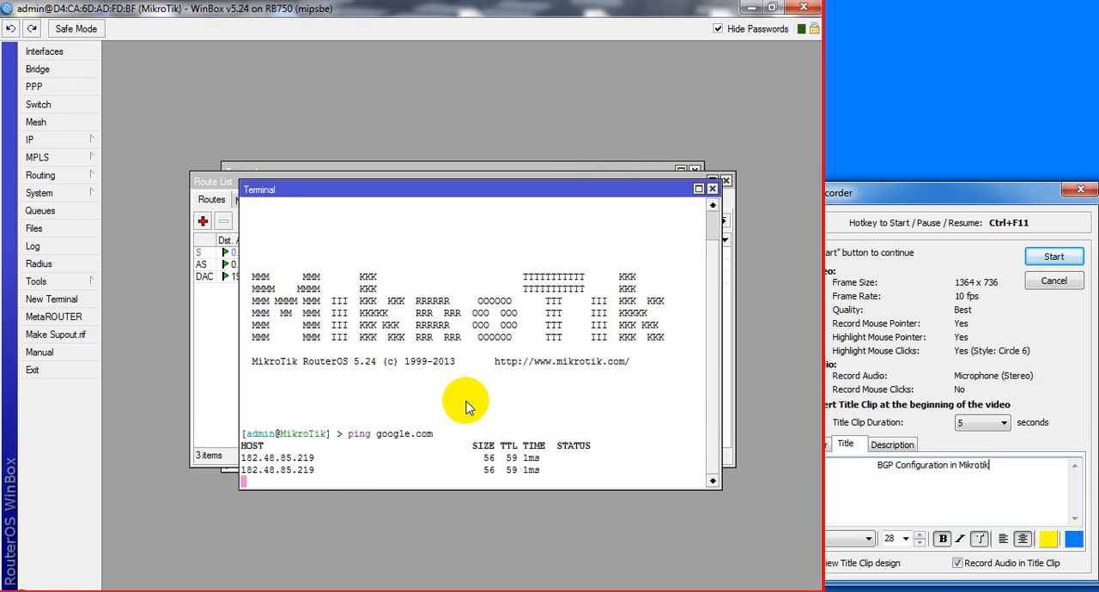
{"action": "key", "text": "ctrl+c"}
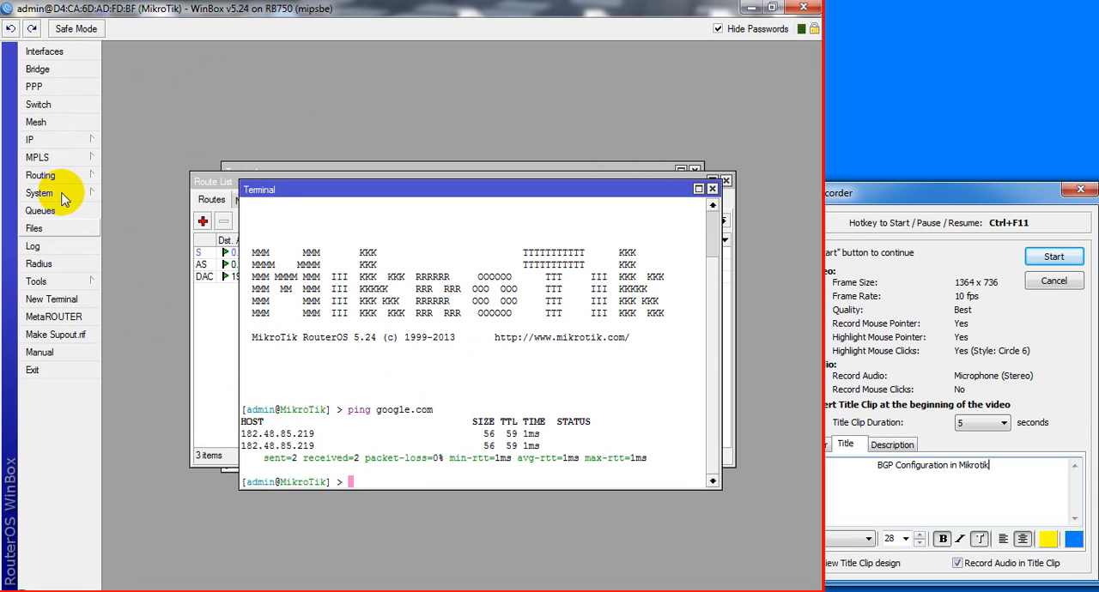
Reopen the IP address list and arrange it and the terminal so that the route list can be seen too
{"action": "left_click", "coordinate": [64, 141]}
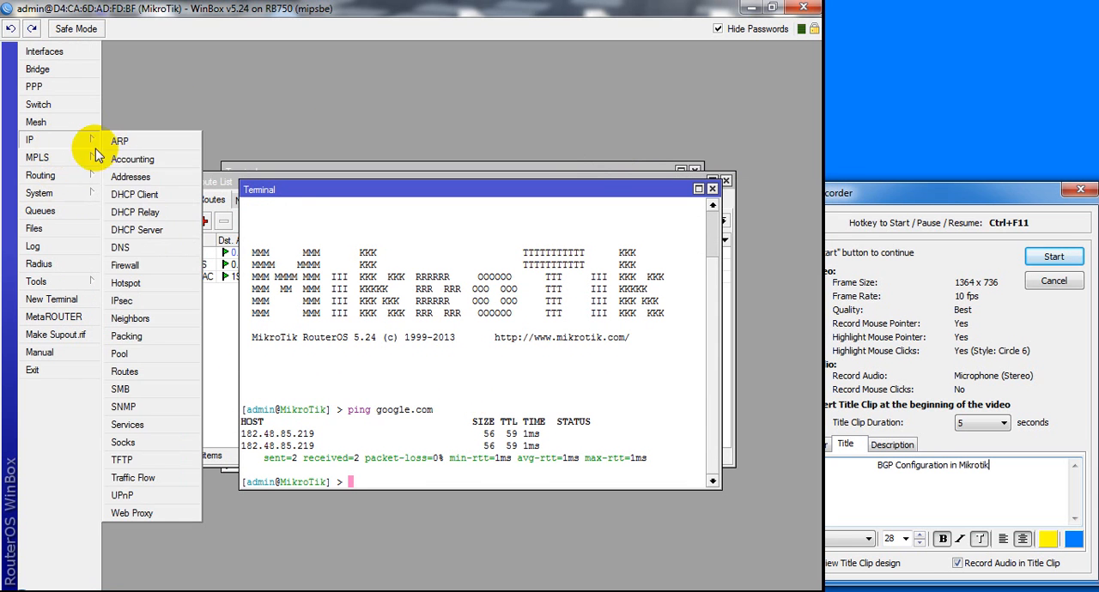
{"action": "left_click", "coordinate": [131, 177]}
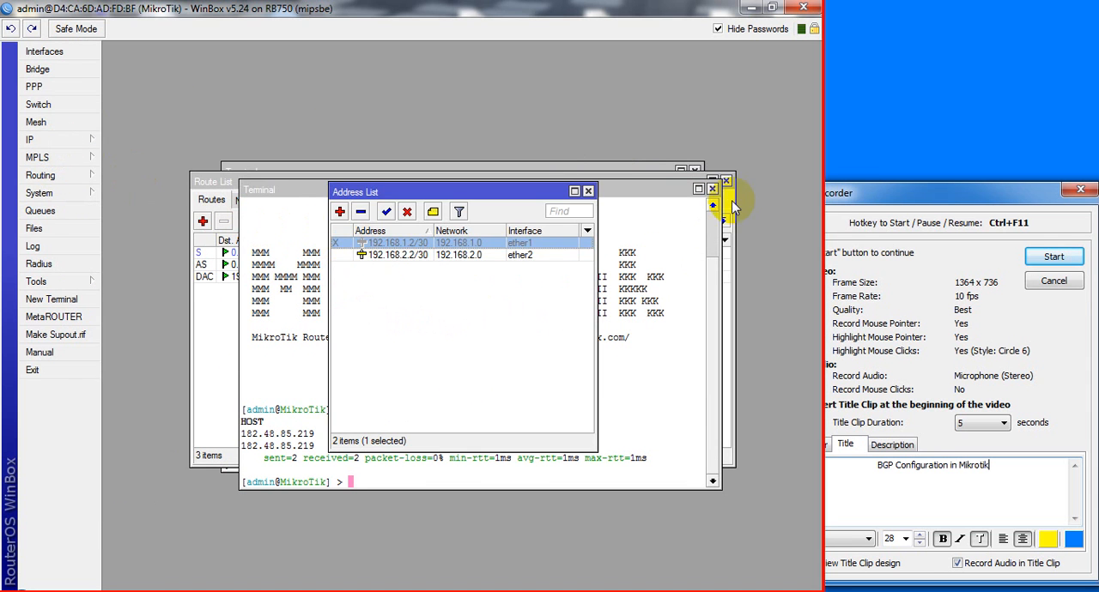
{"action": "left_click_drag", "start_coordinate": [643, 191], "coordinate": [586, 314]}
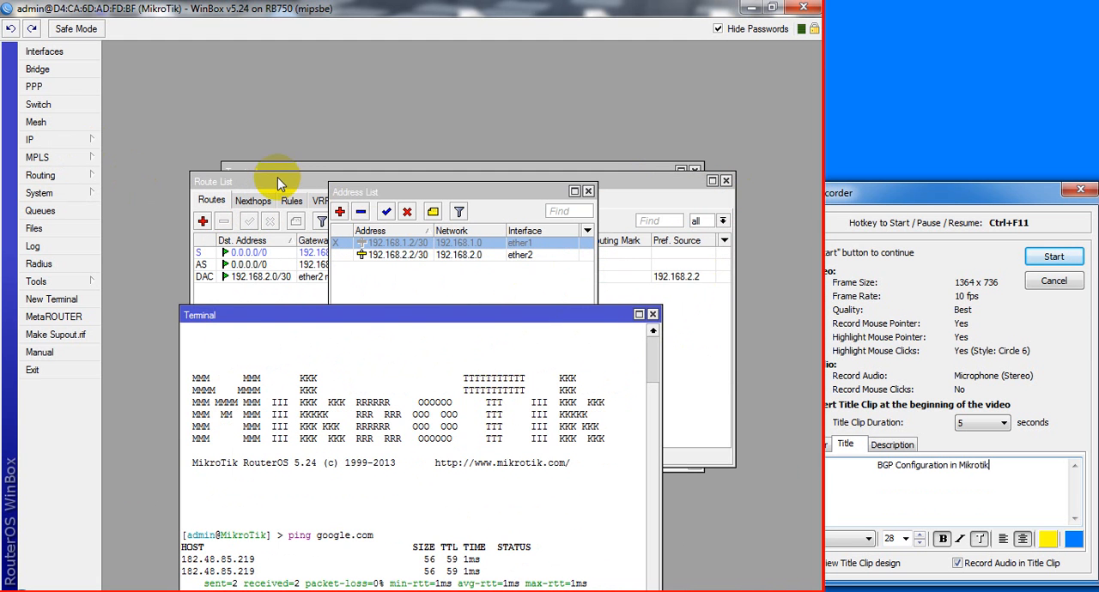
{"action": "left_click_drag", "start_coordinate": [418, 198], "coordinate": [574, 149]}
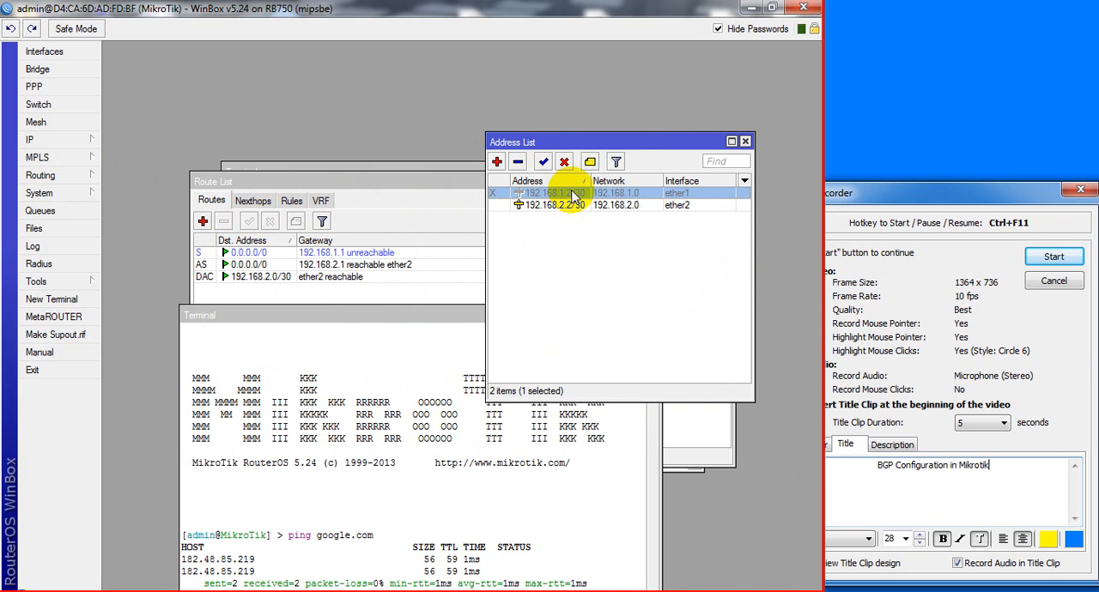
Remove the disabled 192.168.1.2/30 address on ether1 and undo the removal
{"action": "left_click", "coordinate": [517, 162]}
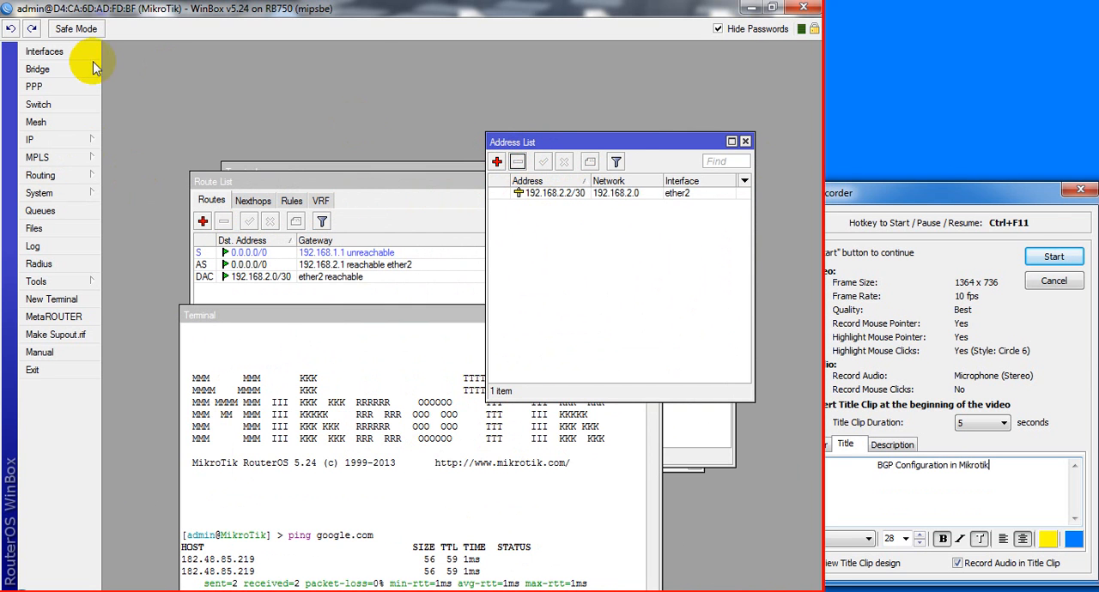
{"action": "left_click", "coordinate": [10, 29]}
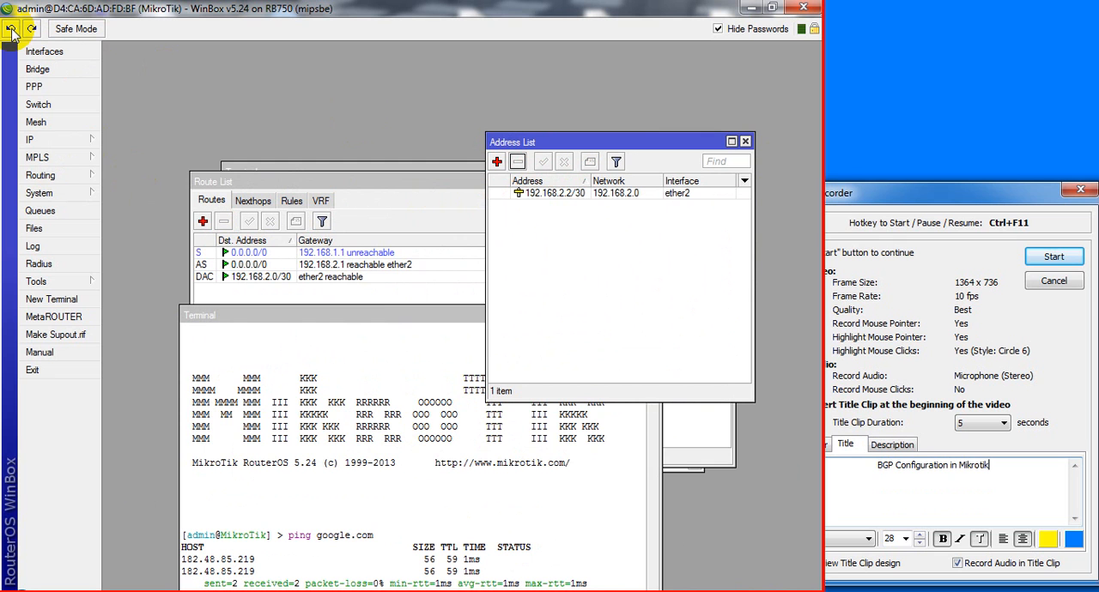
{"action": "left_click", "coordinate": [10, 30]}
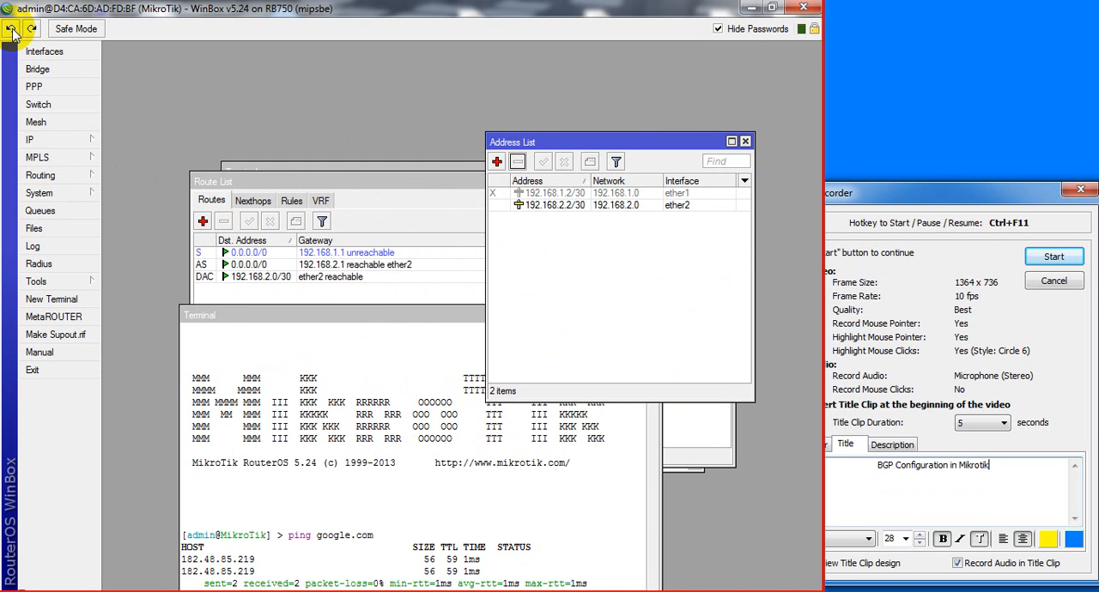
Enable the 192.168.1.2/30 address on ether1 in the IP address list
{"action": "left_click", "coordinate": [524, 193]}
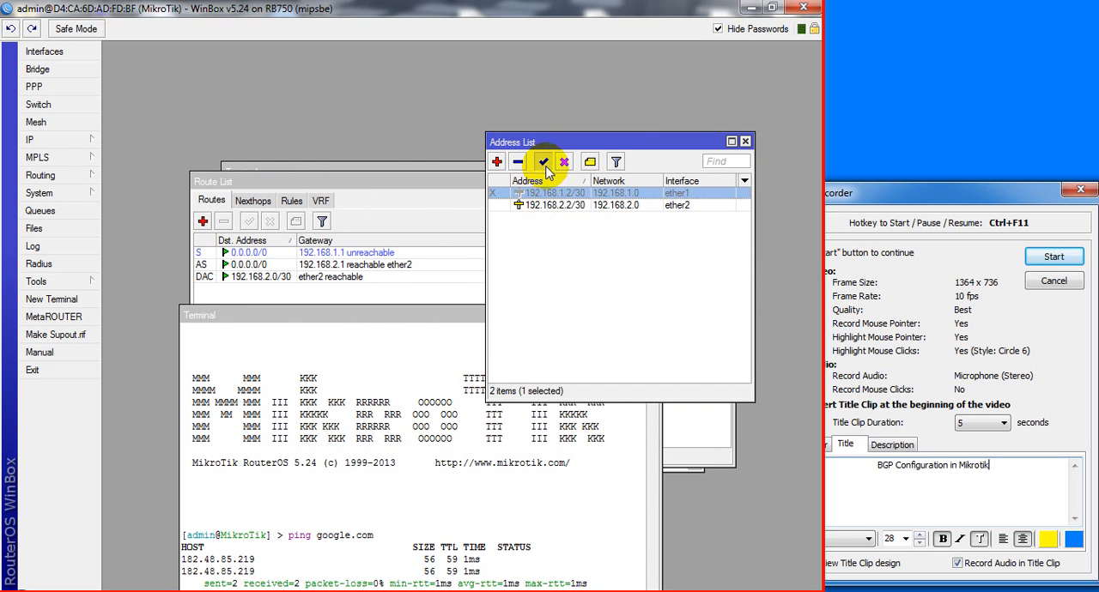
{"action": "left_click", "coordinate": [543, 161]}
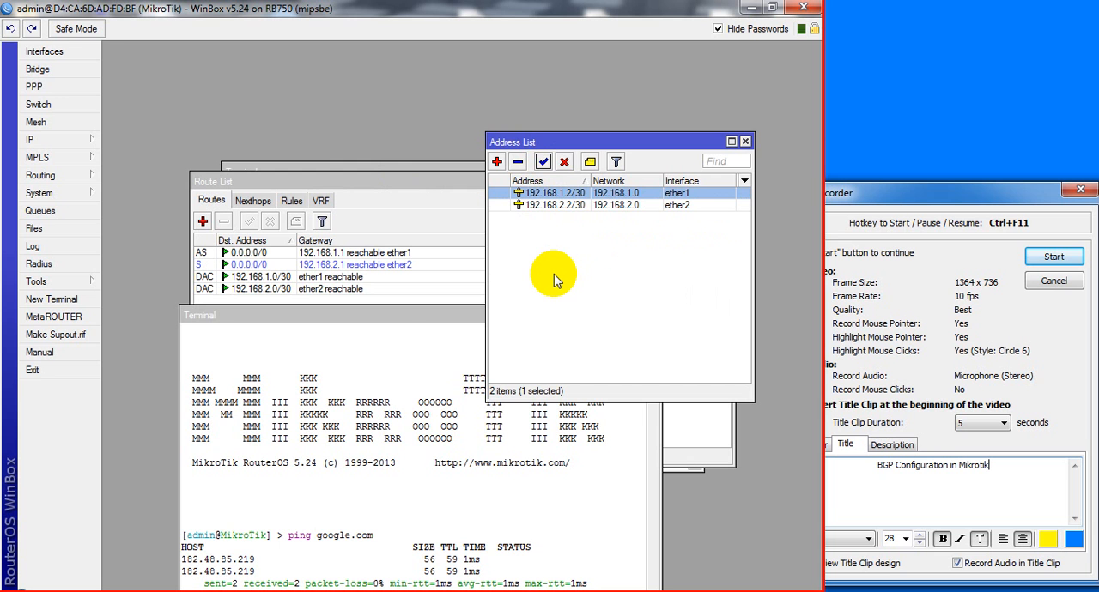
Bring the terminal into full view and repeat the google.com ping with both uplink addresses enabled
{"action": "left_click", "coordinate": [419, 318]}
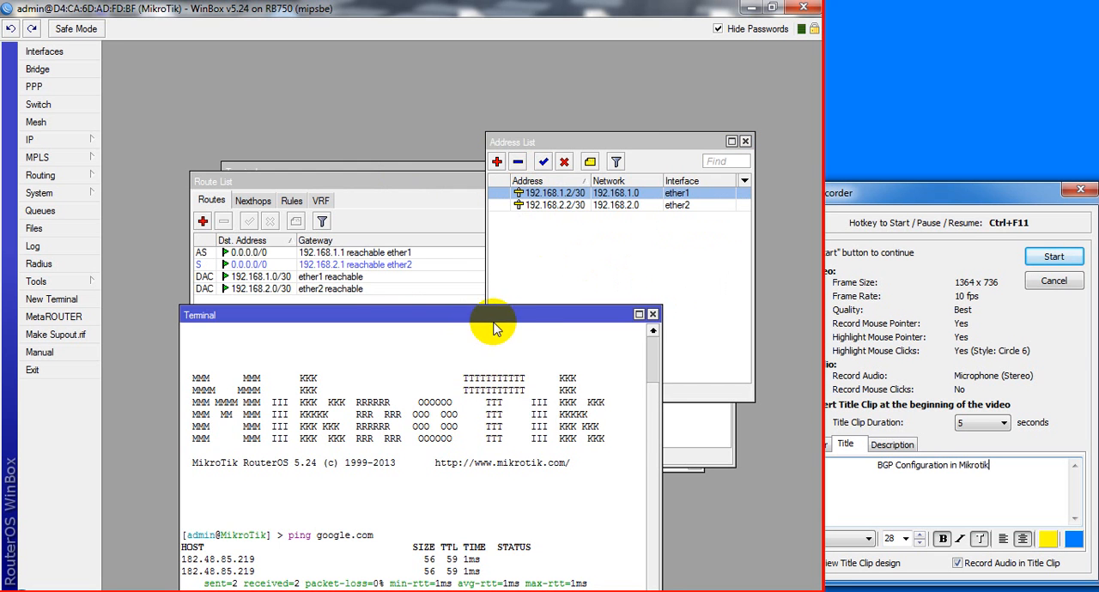
{"action": "left_click_drag", "start_coordinate": [481, 302], "coordinate": [477, 91]}
{"action": "key", "text": "Up"}
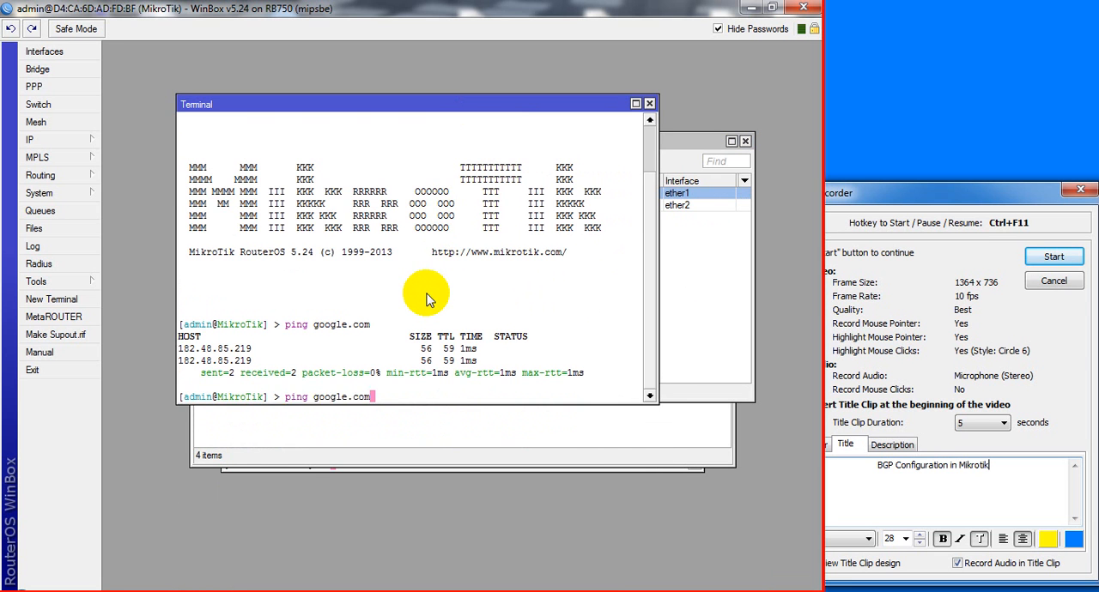
{"action": "key", "text": "Return"}
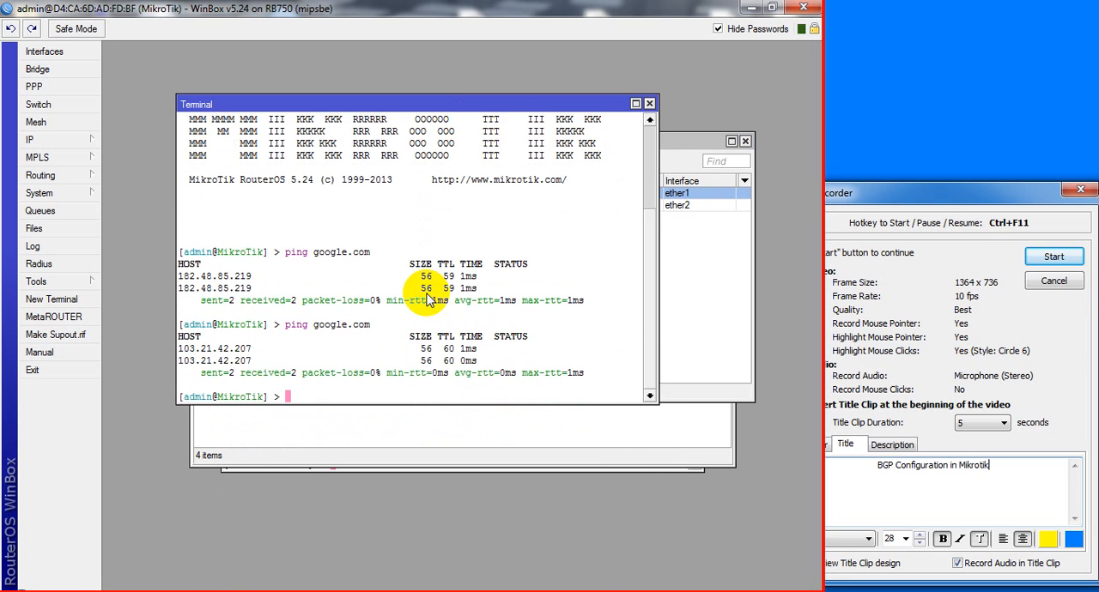
Check the LAN addressing on the Packet Tracer topology, then return to WinBox and bring up the IP address list
{"action": "left_click", "coordinate": [237, 591]}
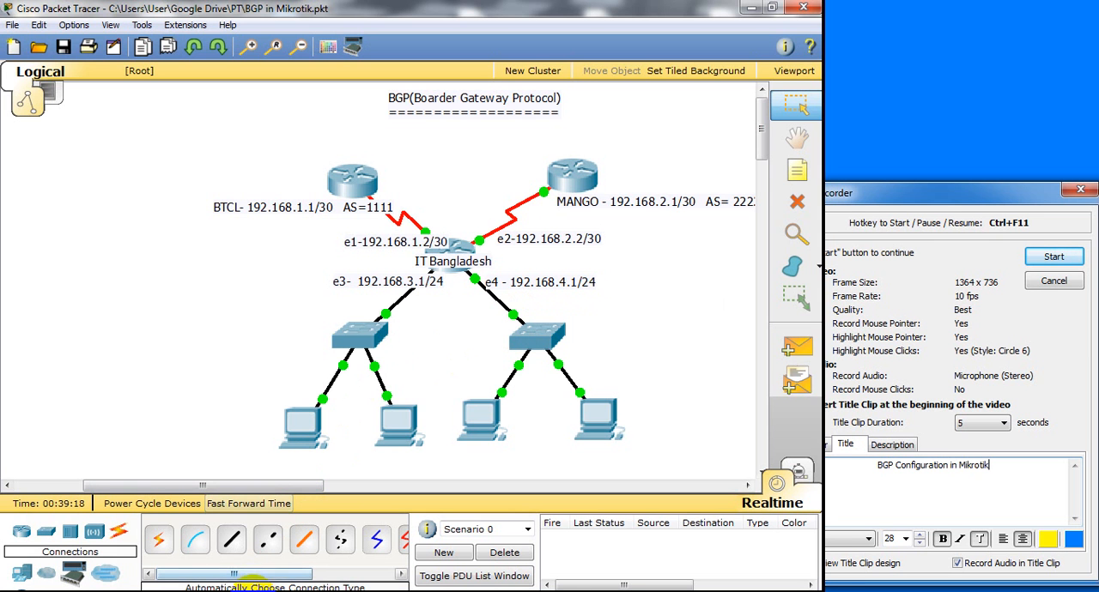
{"action": "left_click", "coordinate": [250, 590]}
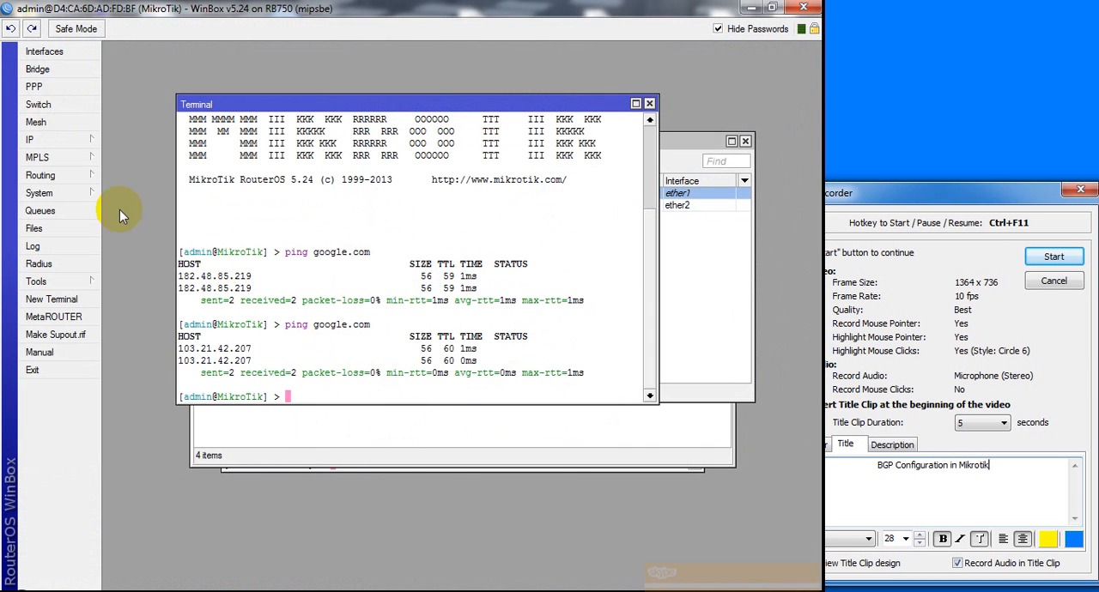
{"action": "left_click", "coordinate": [57, 139]}
{"action": "left_click", "coordinate": [138, 177]}
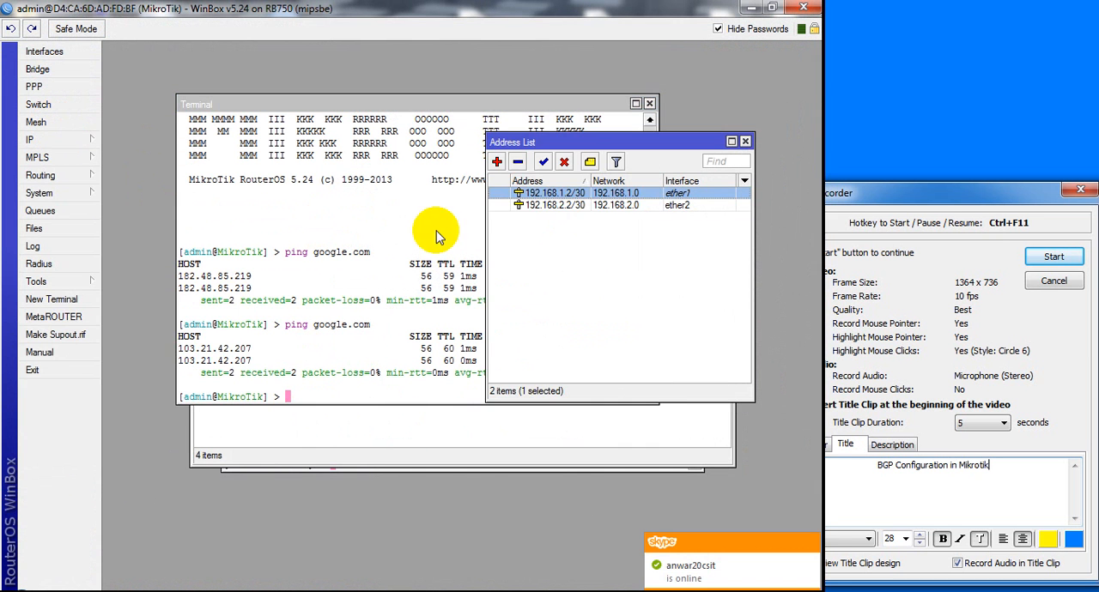
Add the address 192.168.3.1/24 on interface ether3
{"action": "left_click", "coordinate": [497, 165]}
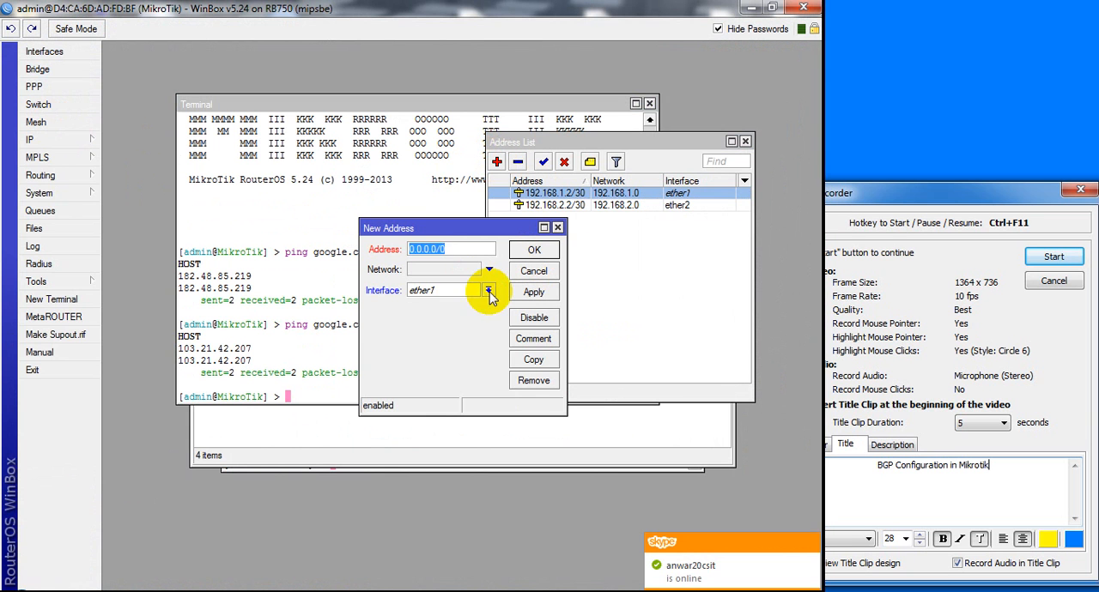
{"action": "left_click", "coordinate": [486, 290]}
{"action": "left_click", "coordinate": [448, 324]}
{"action": "left_click", "coordinate": [468, 249]}
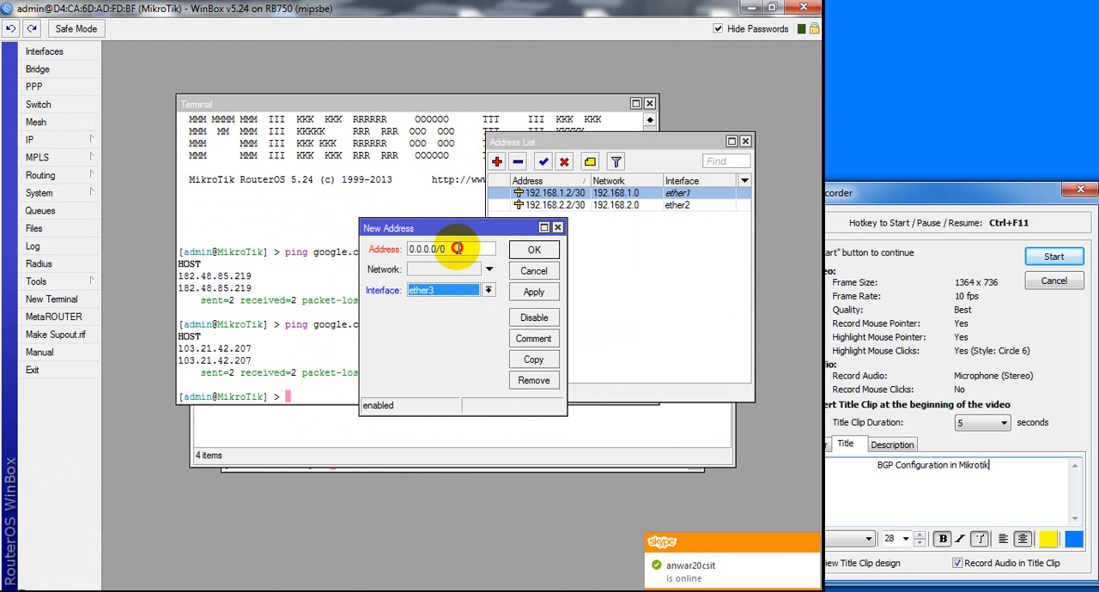
{"action": "type", "text": "192"}
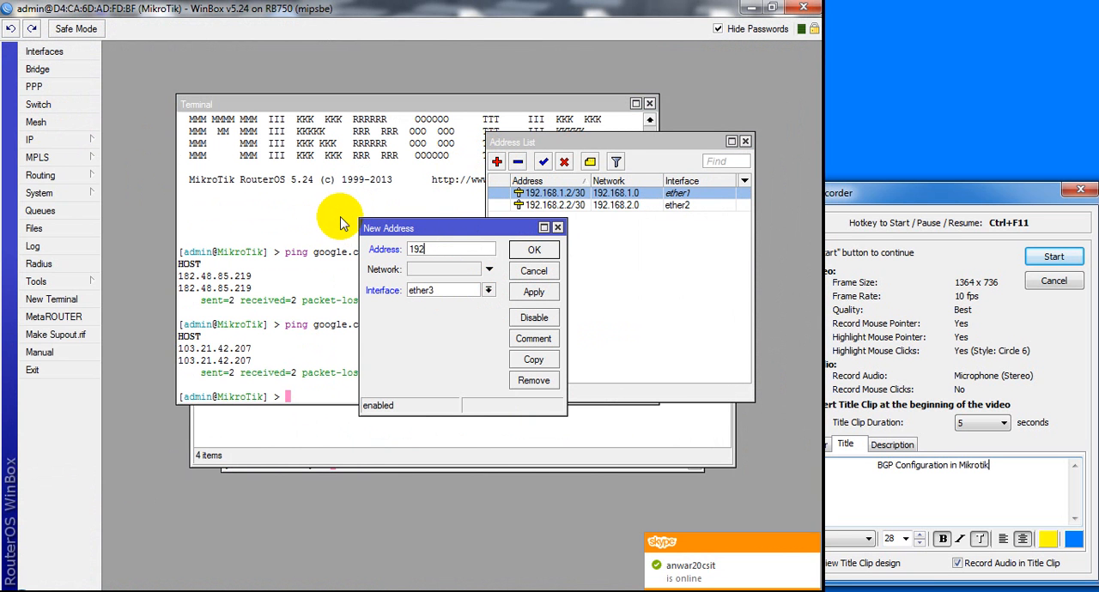
{"action": "type", "text": ".168.3."}
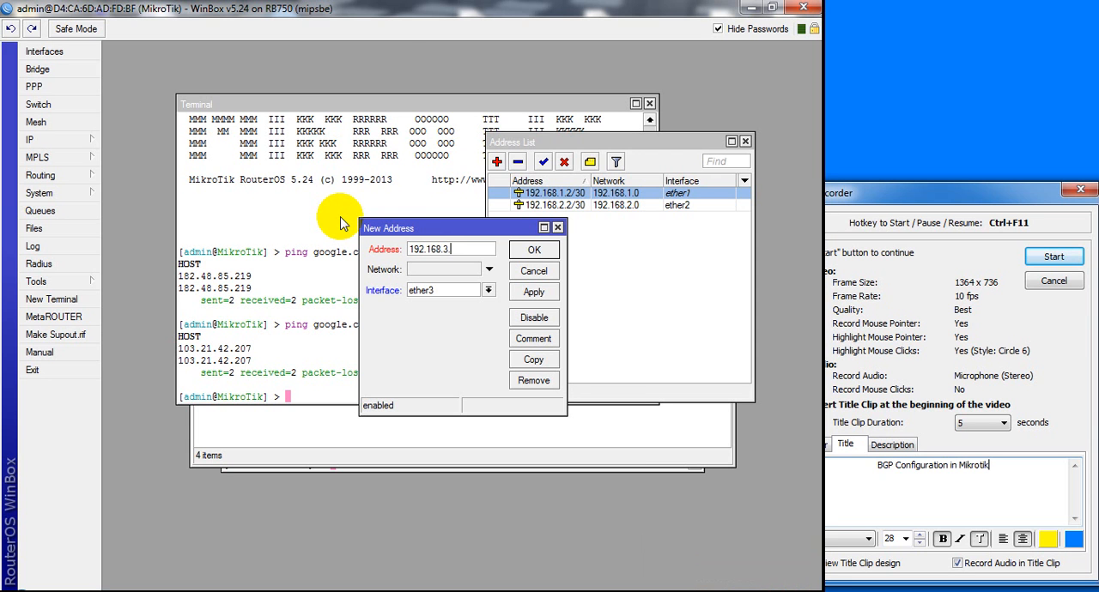
{"action": "type", "text": "1/24"}
{"action": "left_click", "coordinate": [528, 292]}
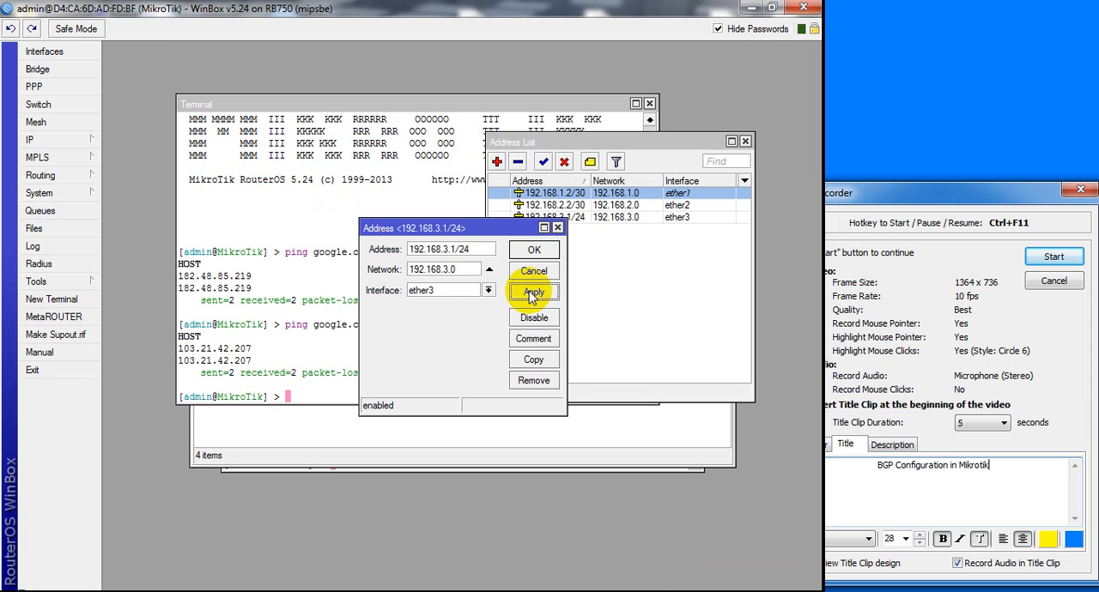
{"action": "left_click", "coordinate": [525, 249]}
Add the address 192.168.4.1/24 on interface ether4
{"action": "left_click", "coordinate": [496, 161]}
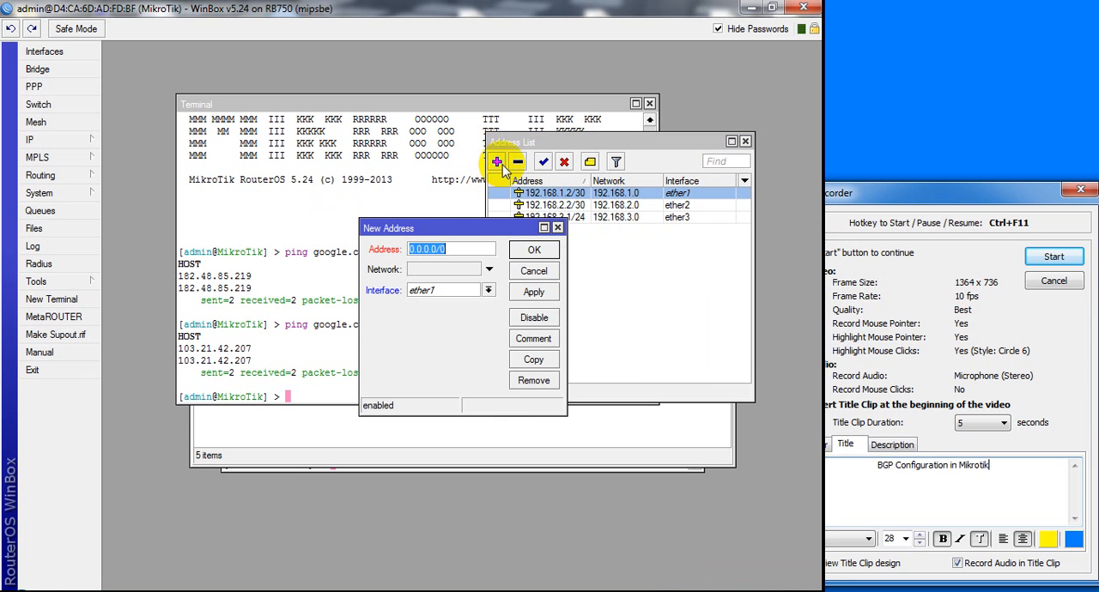
{"action": "left_click", "coordinate": [487, 291]}
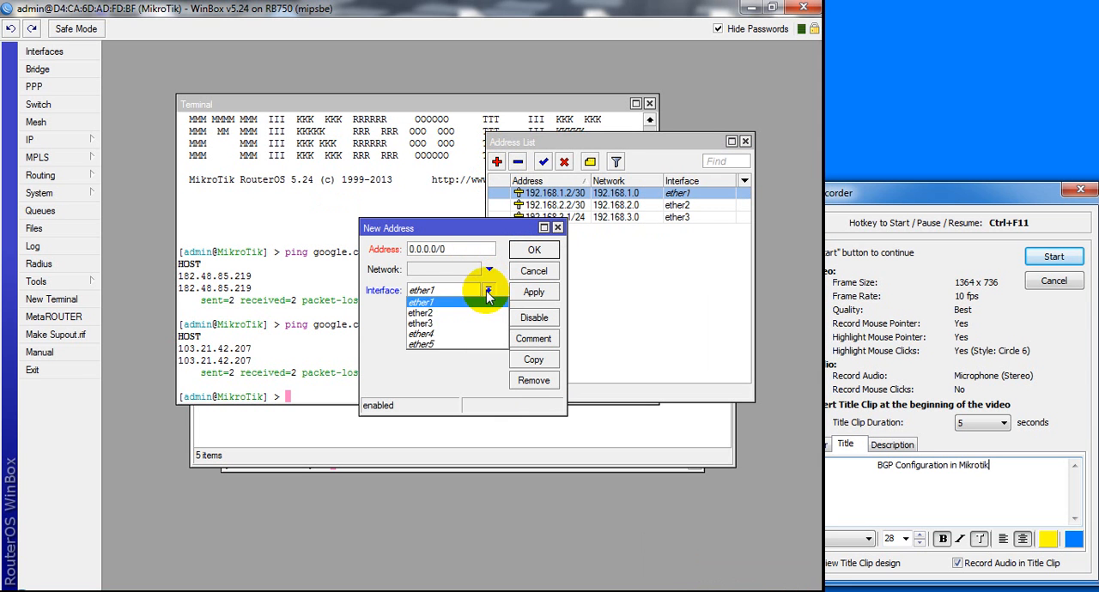
{"action": "left_click", "coordinate": [448, 315]}
{"action": "left_click_drag", "start_coordinate": [465, 249], "coordinate": [417, 248]}
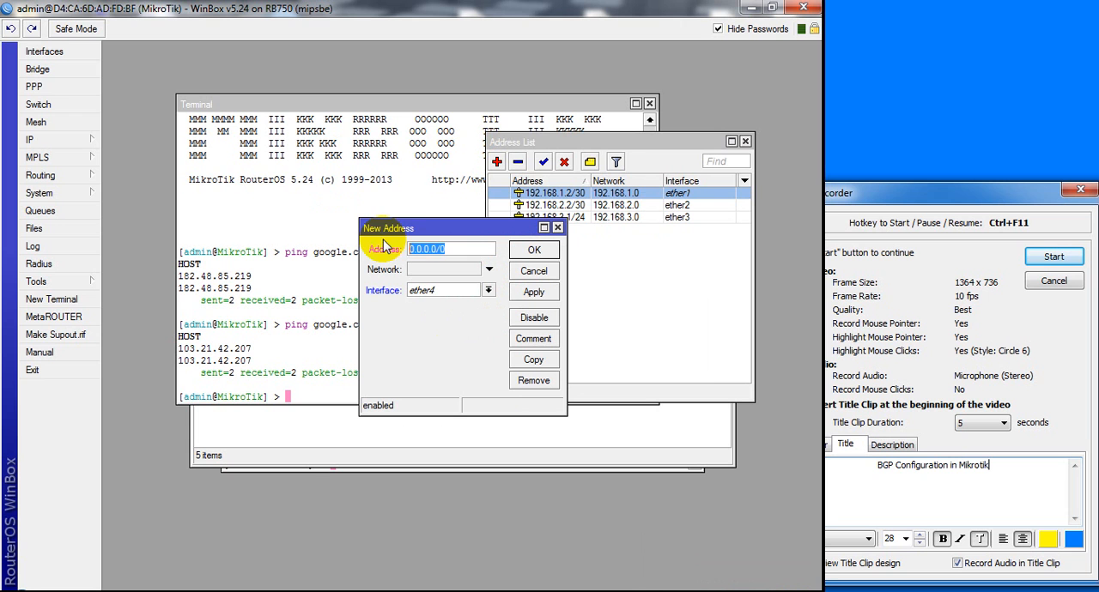
{"action": "key", "text": "BackSpace"}
{"action": "type", "text": "192.1"}
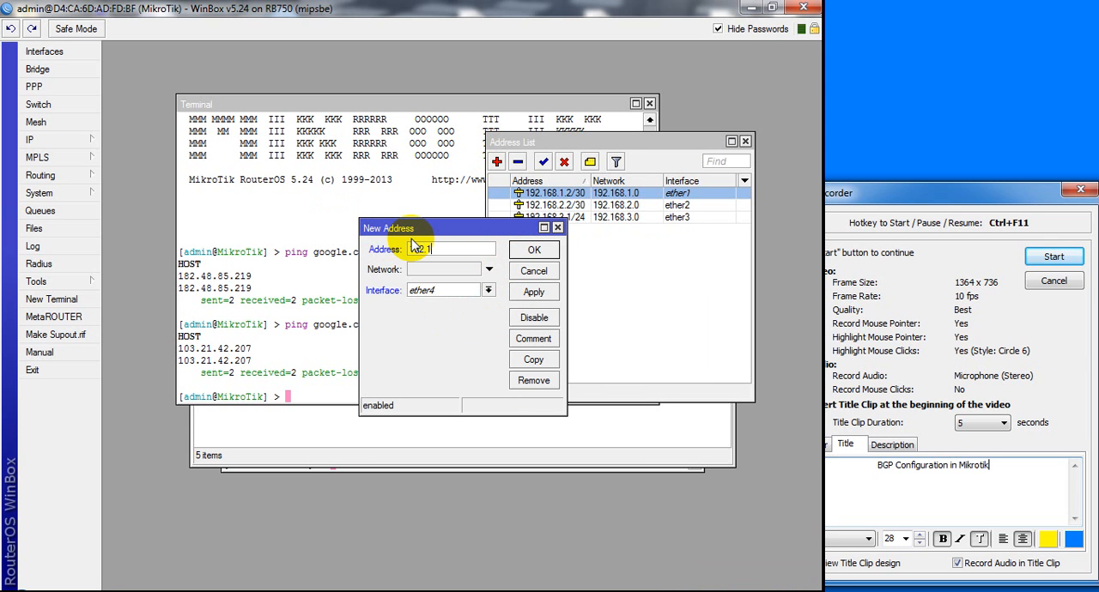
{"action": "type", "text": "68.4.1/24"}
{"action": "left_click", "coordinate": [518, 303]}
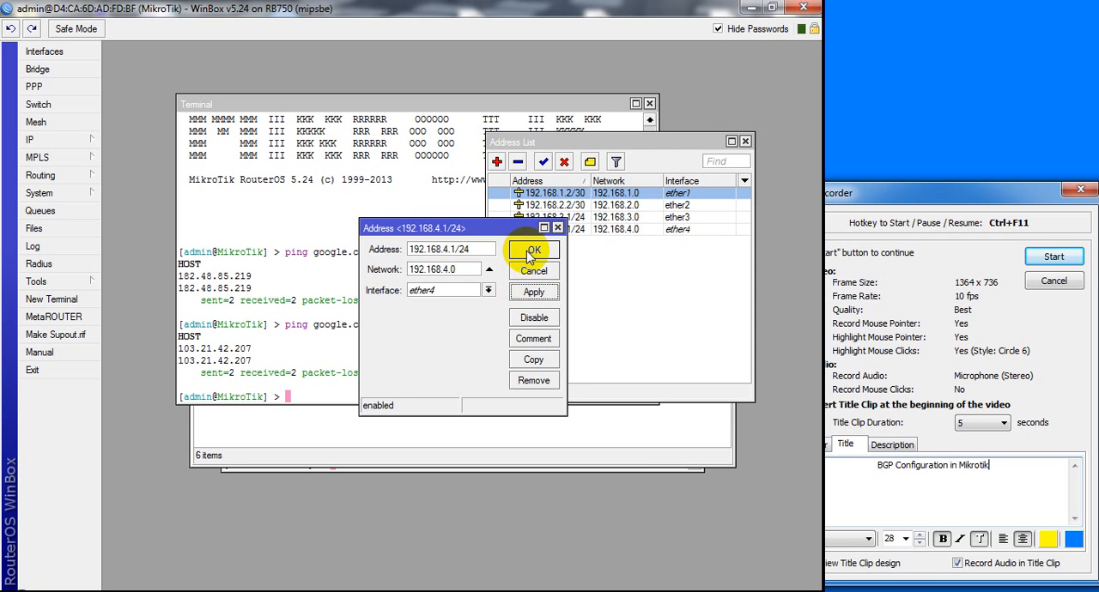
{"action": "left_click", "coordinate": [524, 249]}
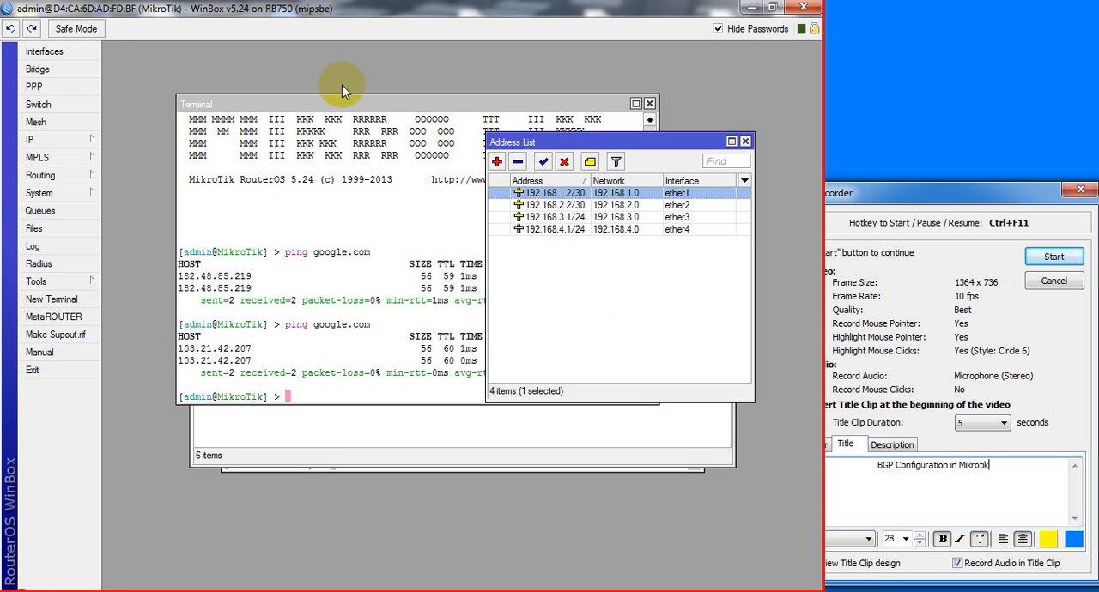
View the router's interface list and compare its Ethernet ports with the Packet Tracer topology
{"action": "left_click", "coordinate": [53, 51]}
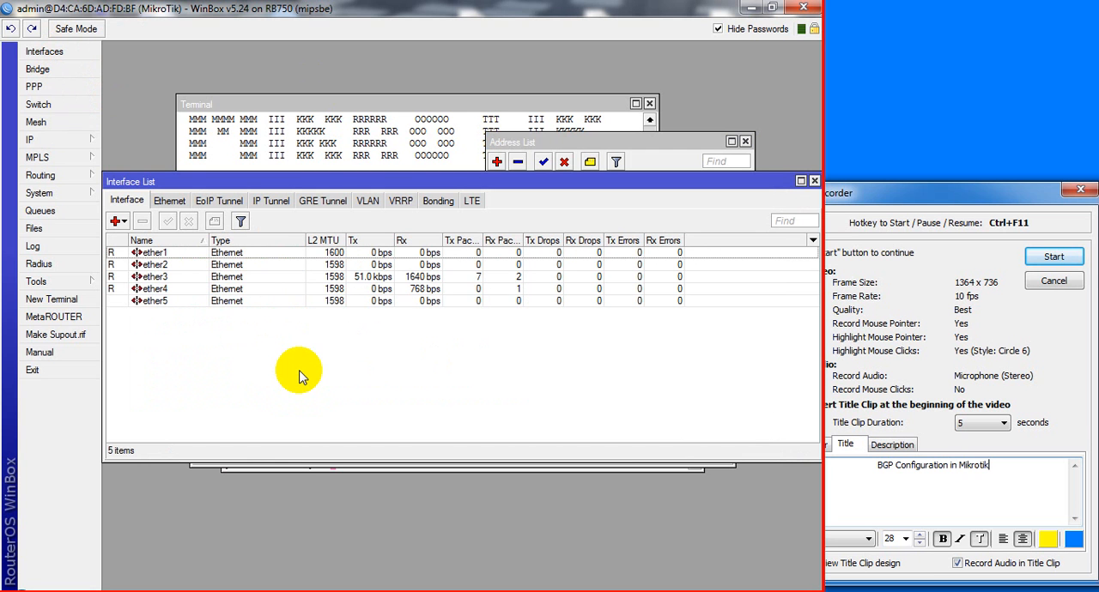
{"action": "left_click", "coordinate": [239, 591]}
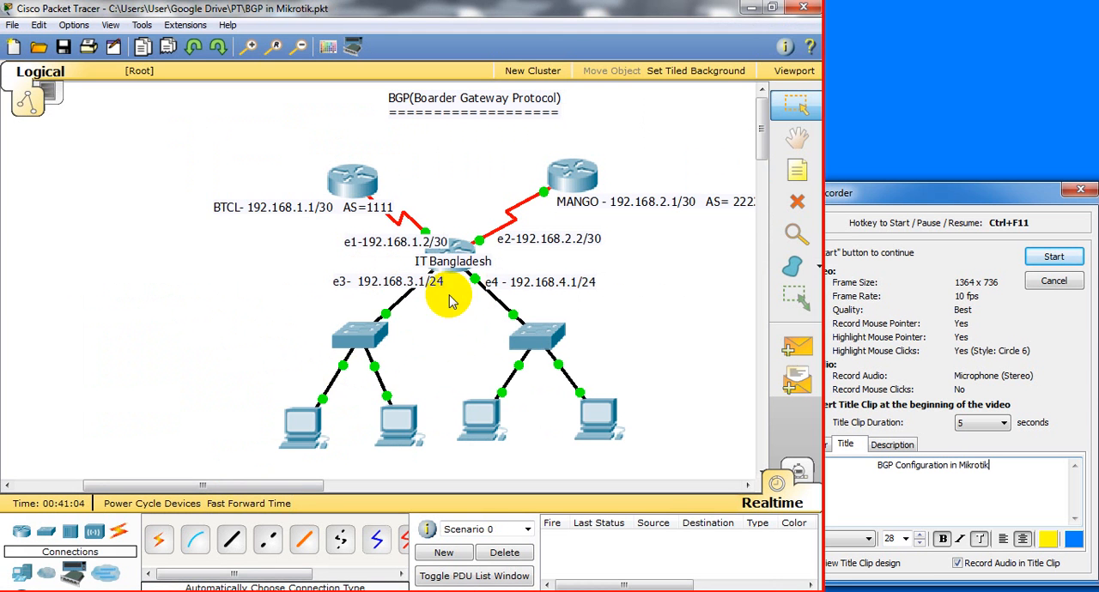
{"action": "left_click", "coordinate": [238, 591]}
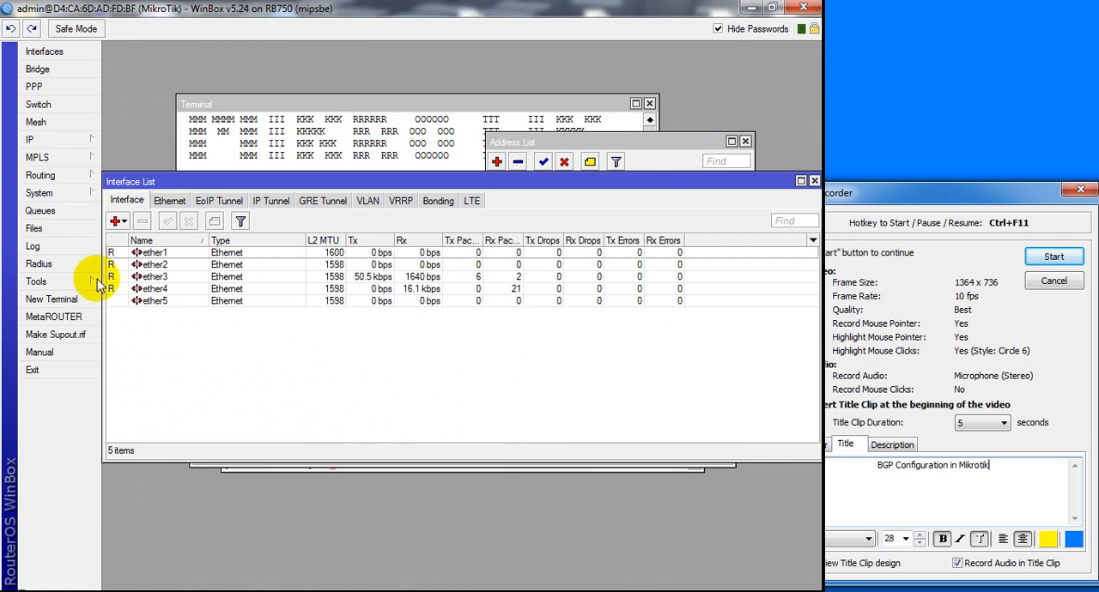
Add a firewall NAT rule with the masquerade action
{"action": "left_click", "coordinate": [57, 141]}
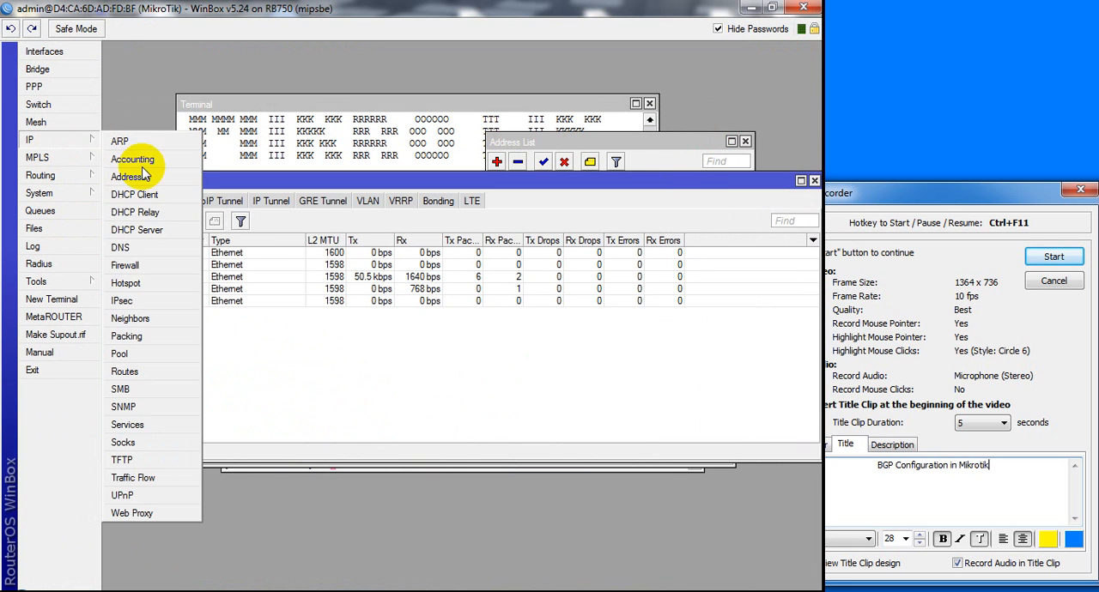
{"action": "left_click", "coordinate": [142, 271]}
{"action": "left_click", "coordinate": [243, 201]}
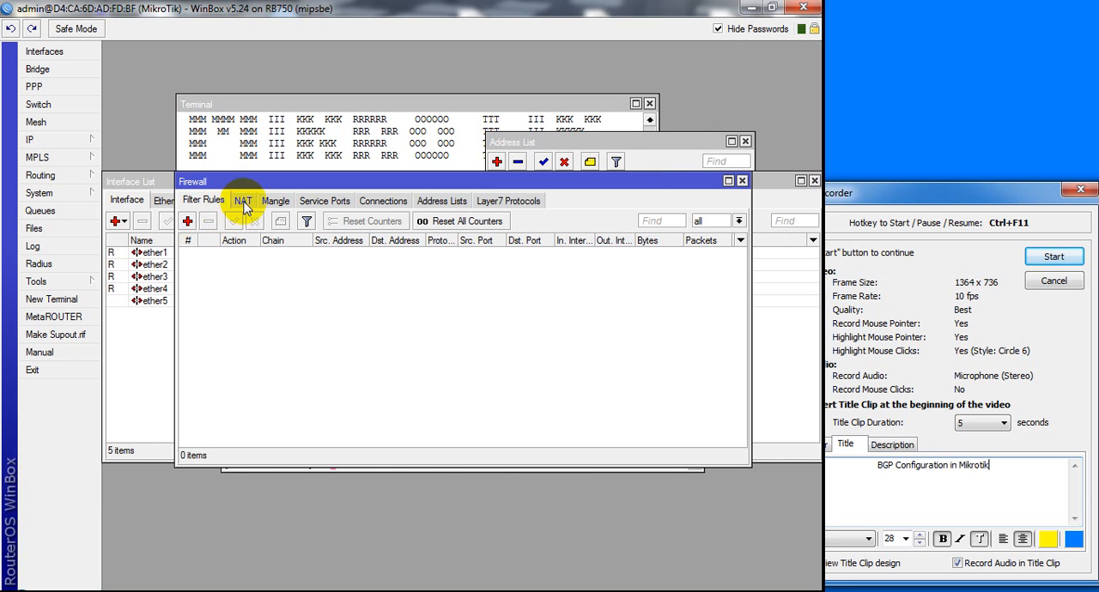
{"action": "left_click", "coordinate": [187, 222]}
{"action": "left_click", "coordinate": [357, 108]}
{"action": "left_click", "coordinate": [359, 130]}
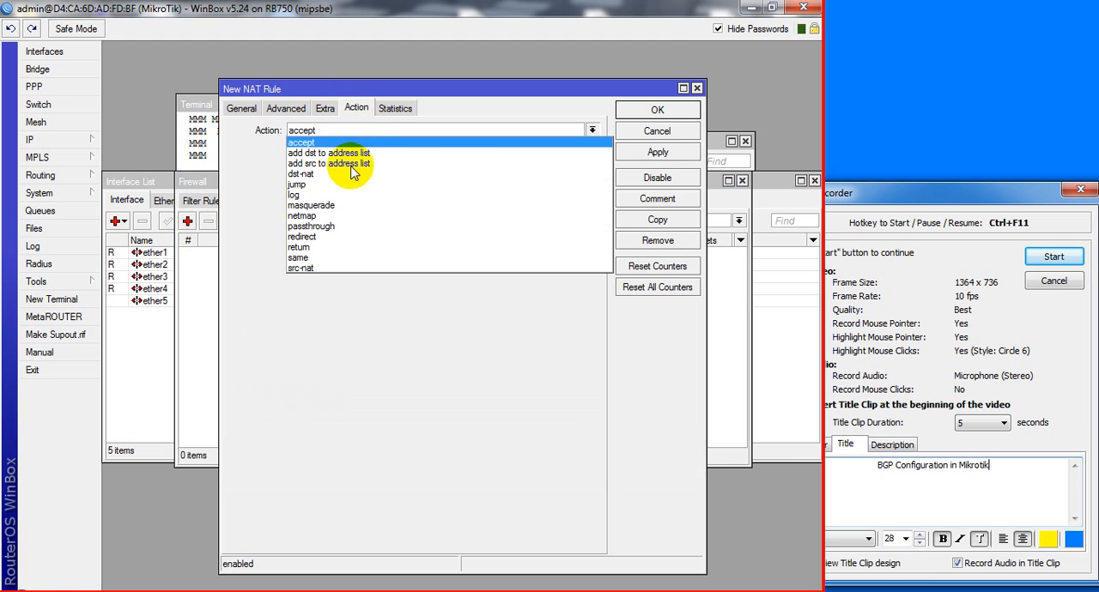
{"action": "left_click", "coordinate": [331, 210]}
{"action": "left_click", "coordinate": [658, 152]}
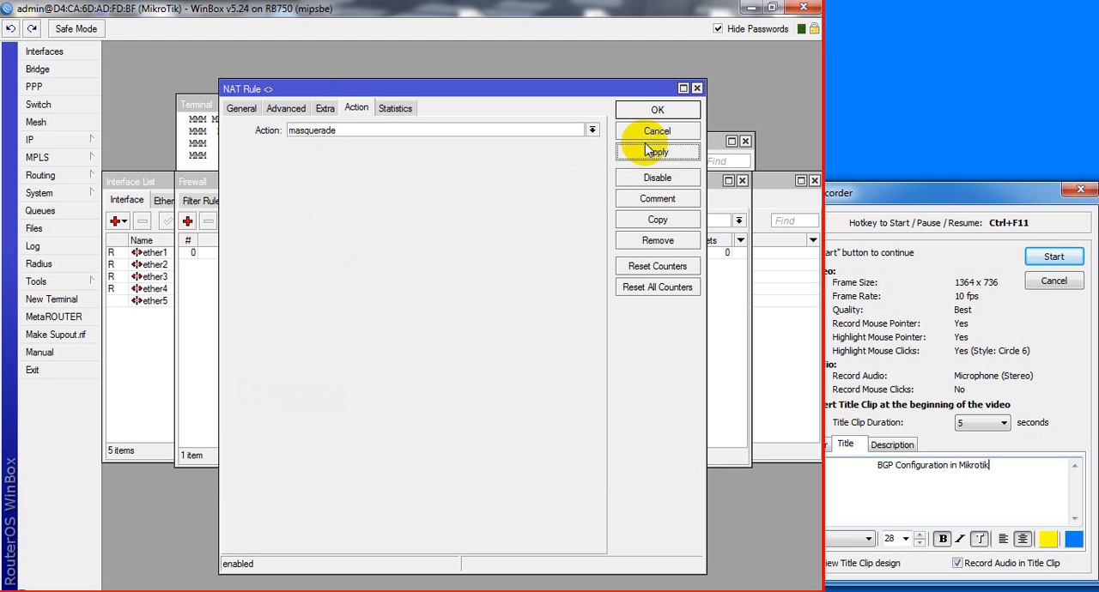
{"action": "left_click", "coordinate": [644, 110]}
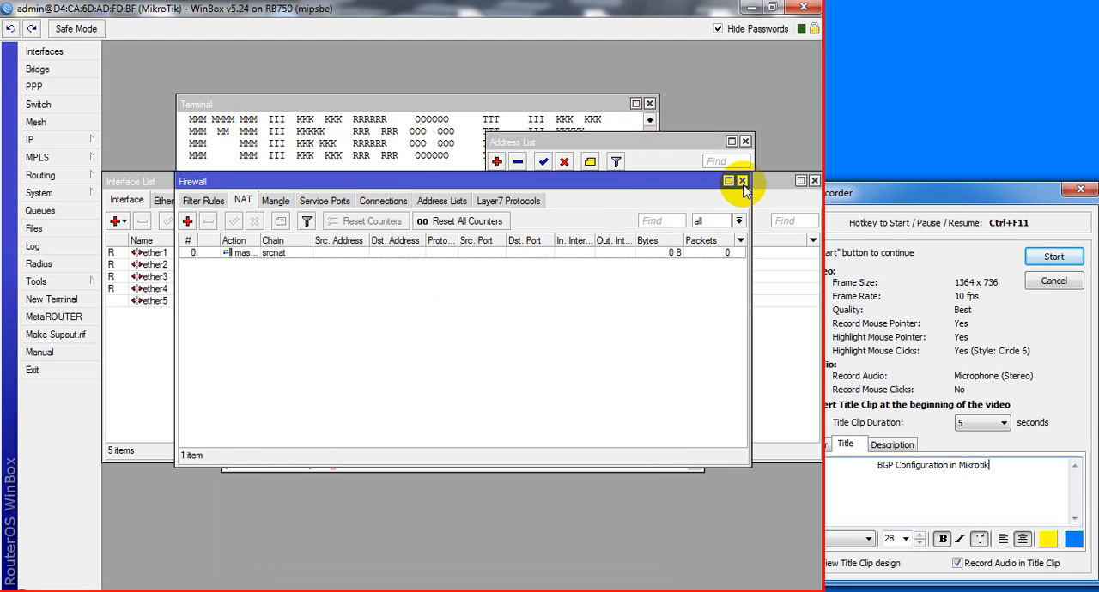
Close the firewall, interface, address, route and terminal windows, and open the BGP routing settings
{"action": "left_click", "coordinate": [743, 181]}
{"action": "left_click", "coordinate": [814, 181]}
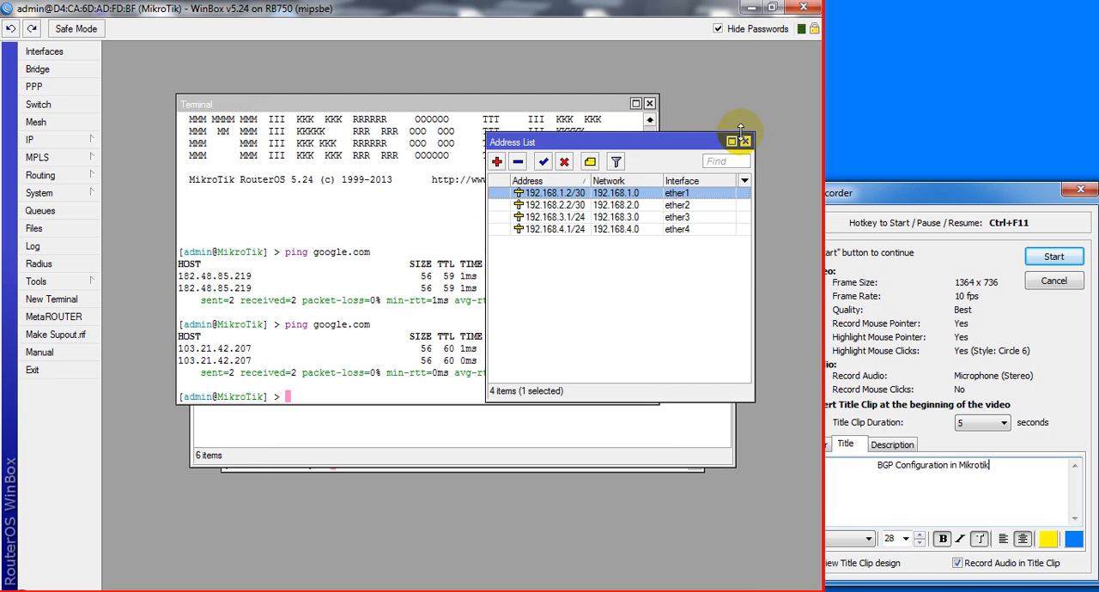
{"action": "left_click", "coordinate": [745, 143]}
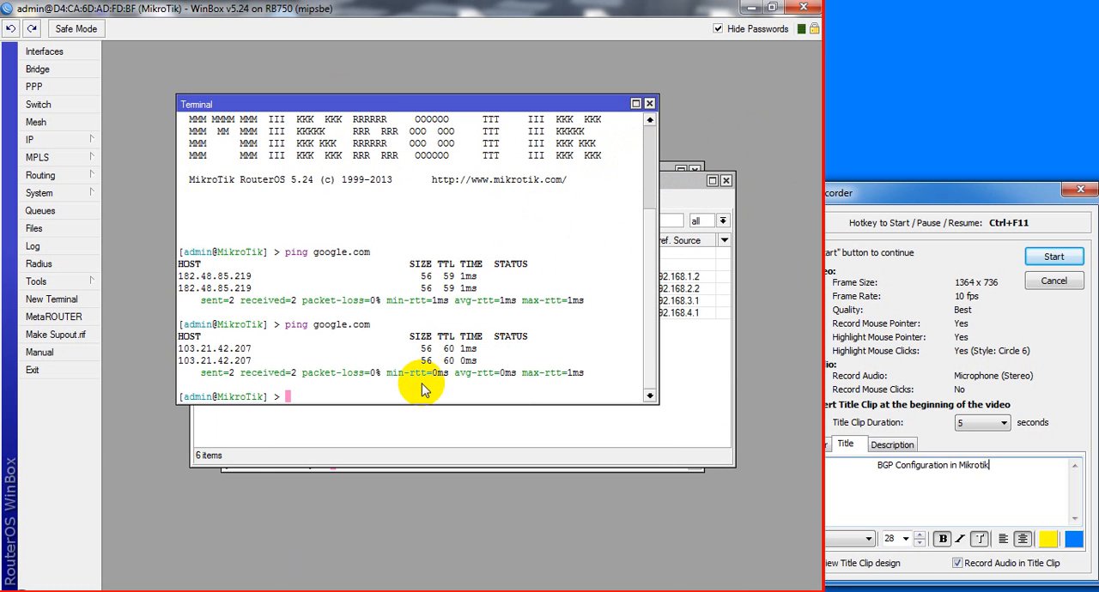
{"action": "left_click", "coordinate": [649, 103]}
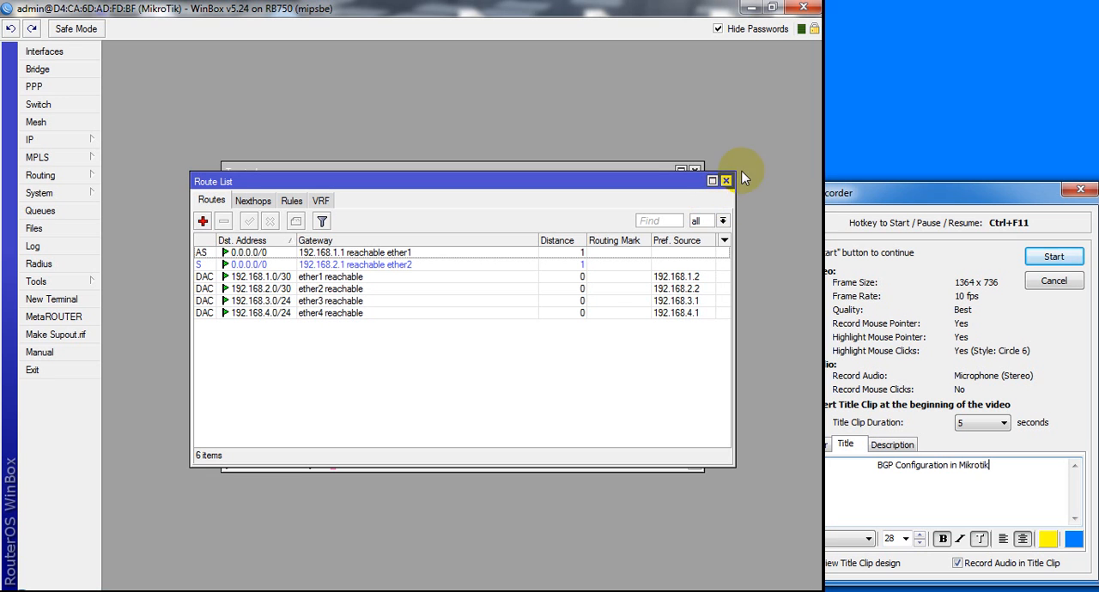
{"action": "left_click", "coordinate": [726, 182]}
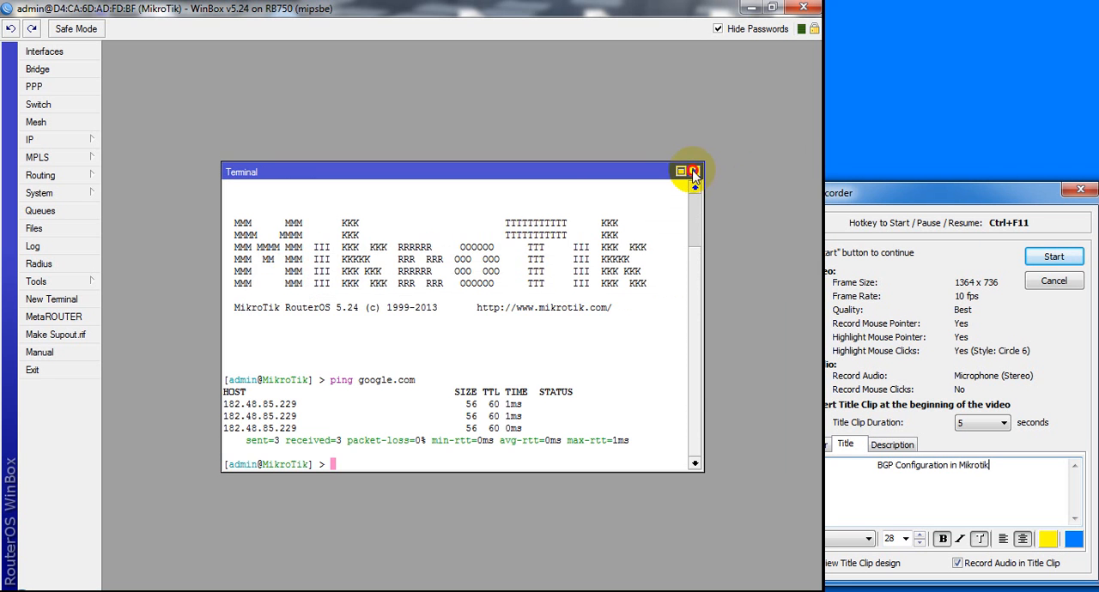
{"action": "left_click", "coordinate": [694, 173]}
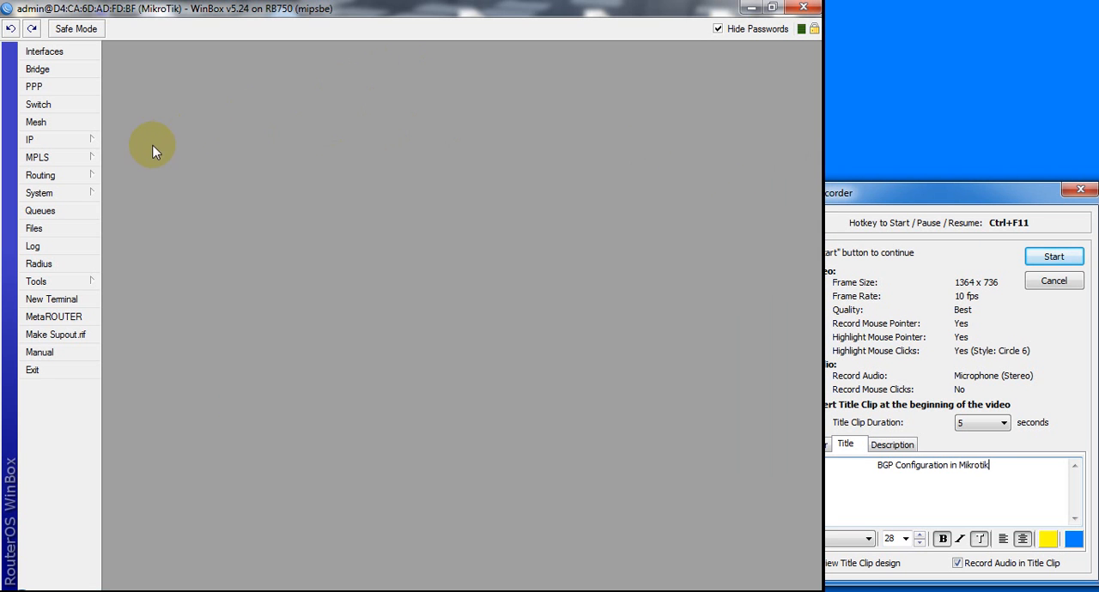
{"action": "left_click", "coordinate": [77, 183]}
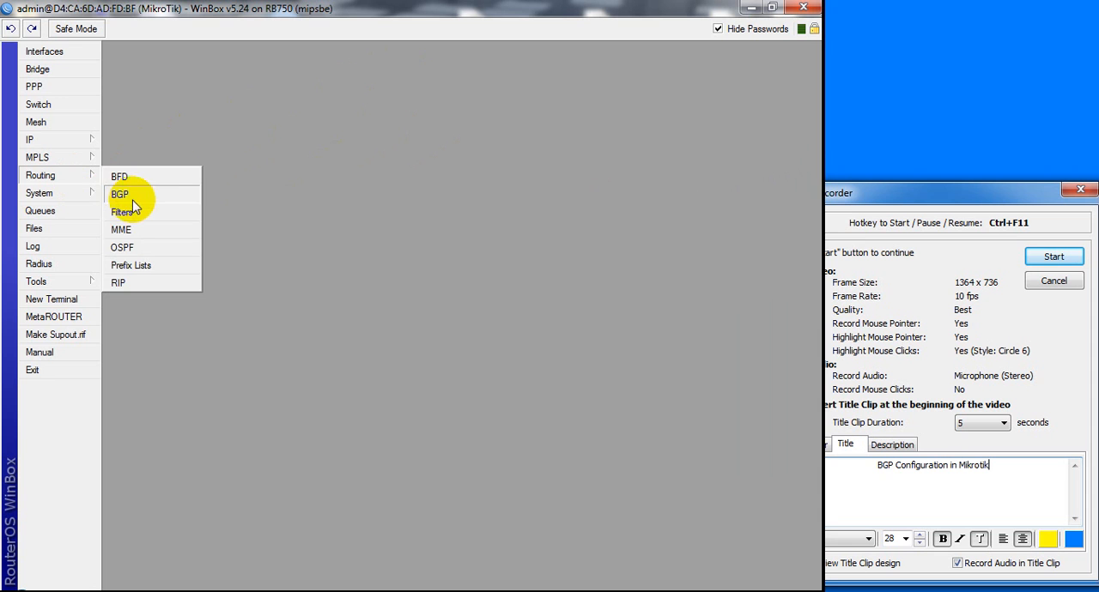
{"action": "left_click", "coordinate": [132, 194]}
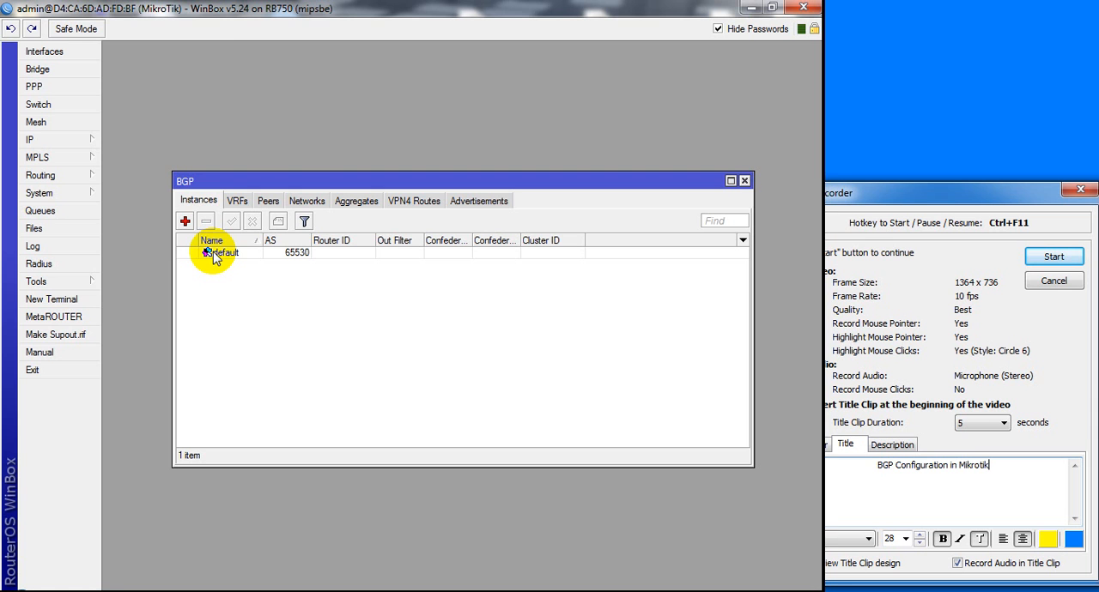
Switch to Packet Tracer, extend the central router's label to "IT Bangladesh AS = 3333" and centre it over the router
{"action": "left_click", "coordinate": [248, 589]}
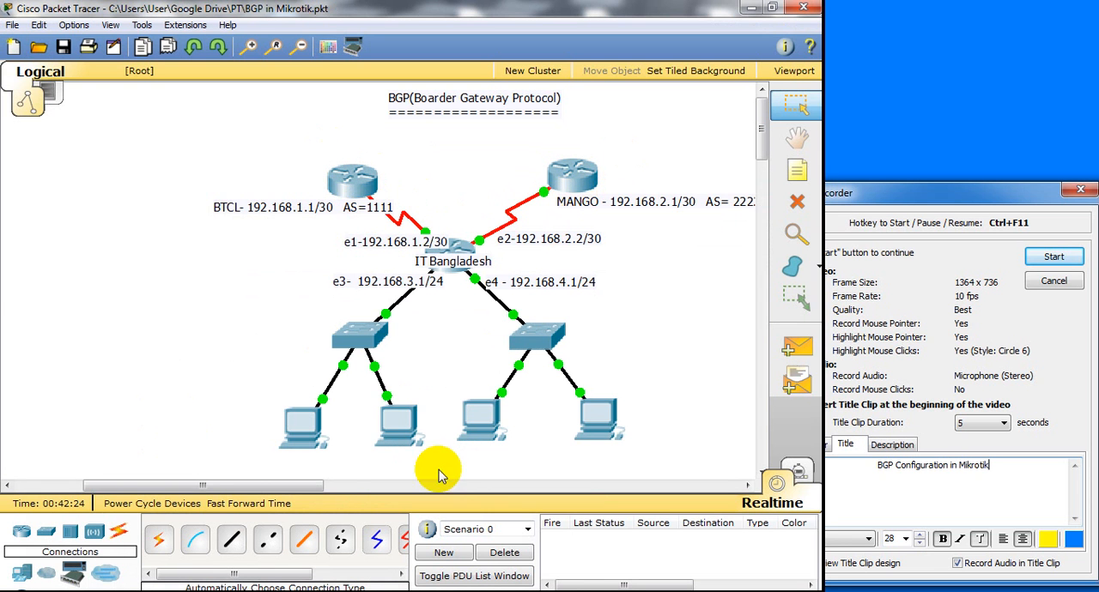
{"action": "left_click_drag", "start_coordinate": [302, 486], "coordinate": [328, 496]}
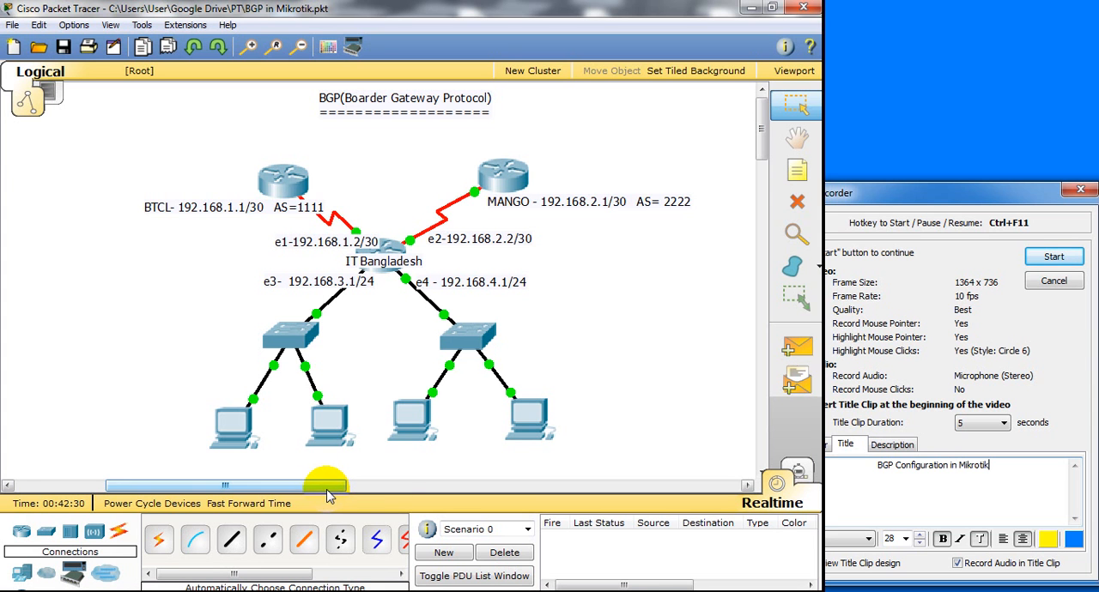
{"action": "left_click", "coordinate": [794, 176]}
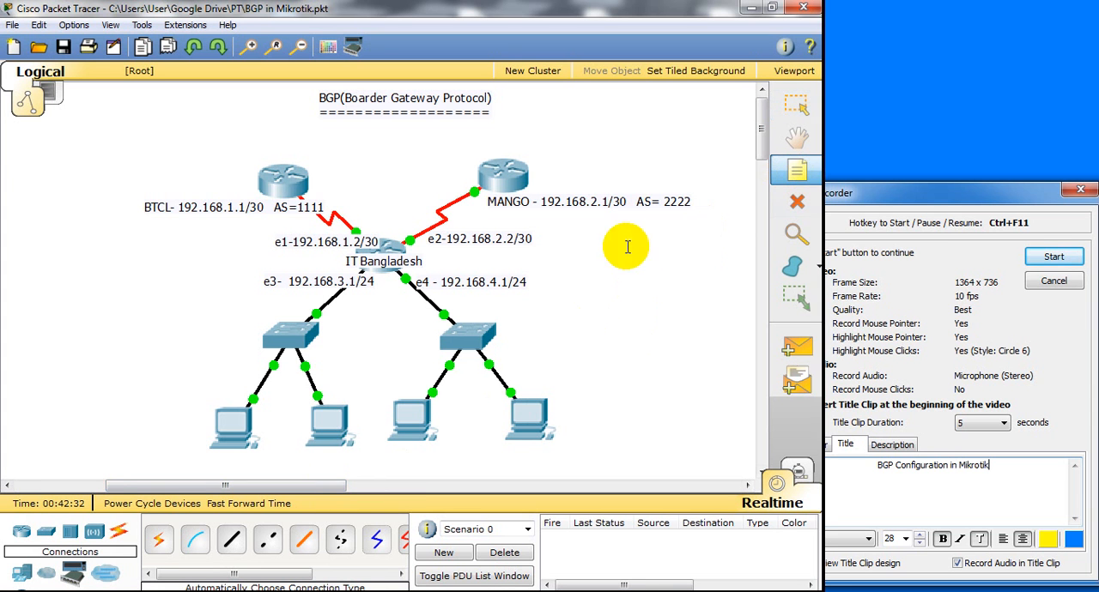
{"action": "left_click", "coordinate": [436, 261]}
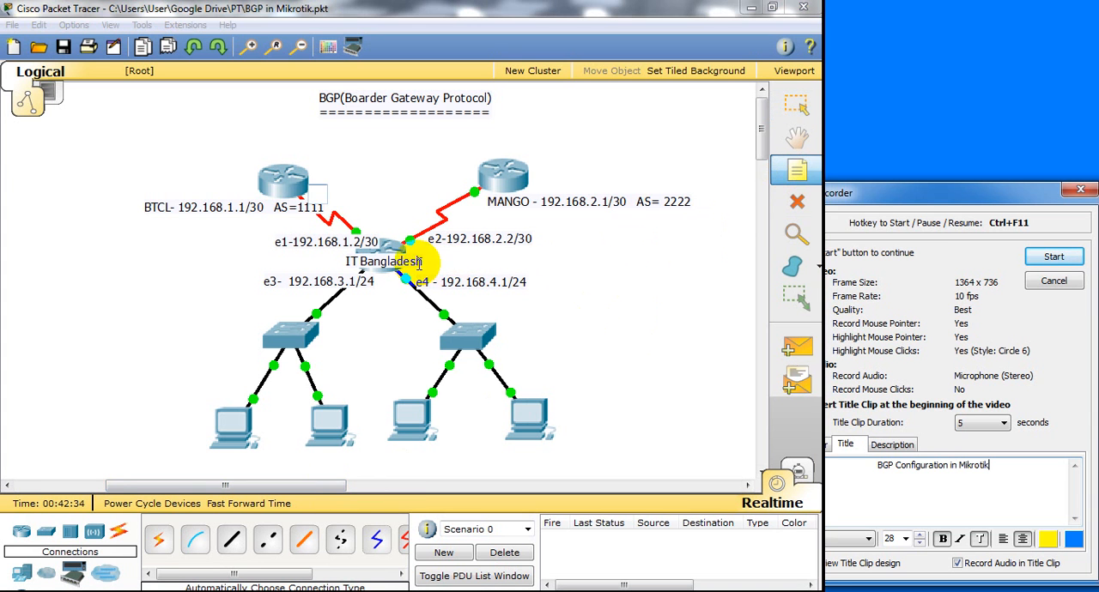
{"action": "left_click", "coordinate": [794, 105]}
{"action": "double_click", "coordinate": [421, 263]}
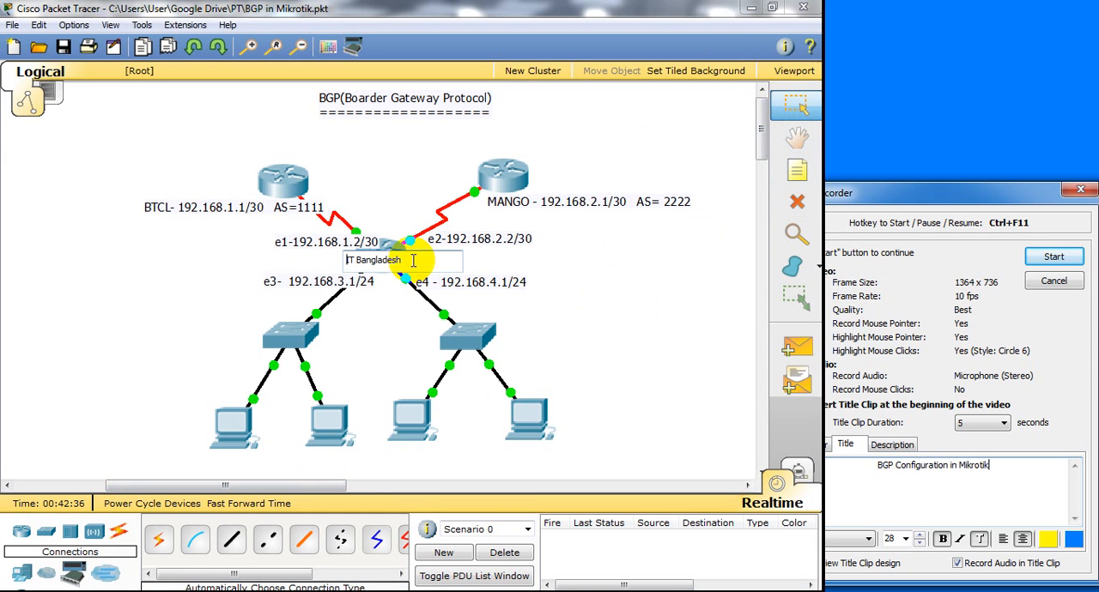
{"action": "type", "text": "A"}
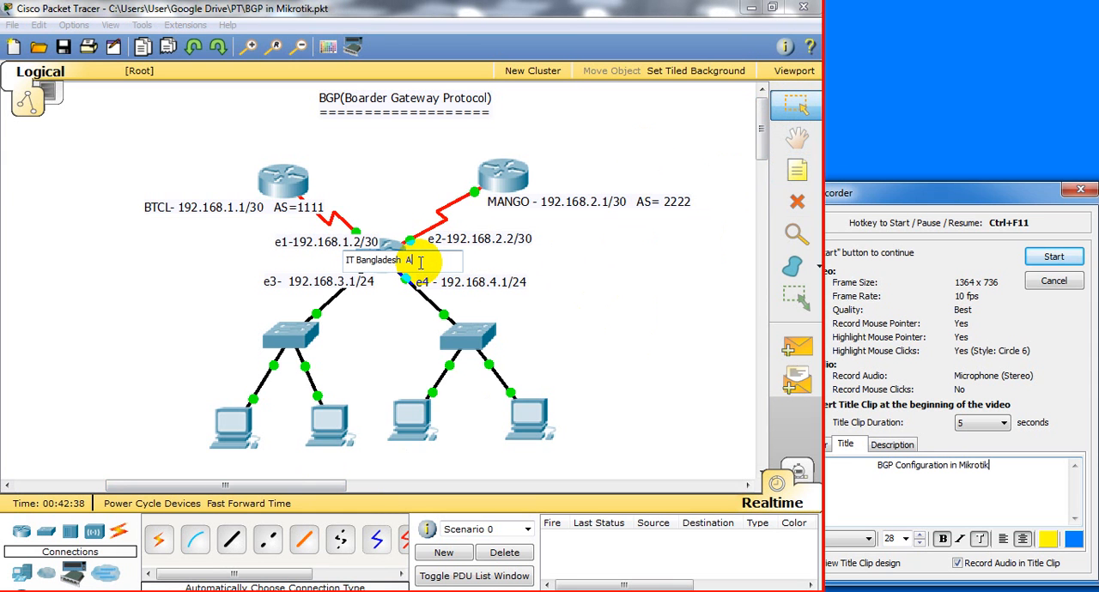
{"action": "type", "text": "S = 3333"}
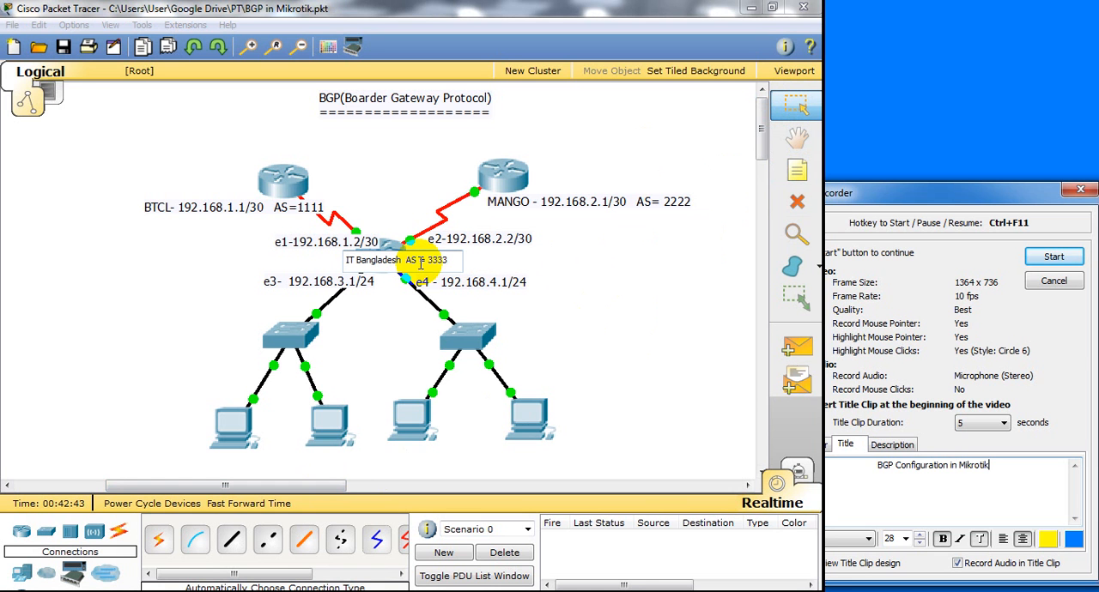
{"action": "left_click", "coordinate": [601, 327]}
{"action": "left_click_drag", "start_coordinate": [432, 267], "coordinate": [397, 264]}
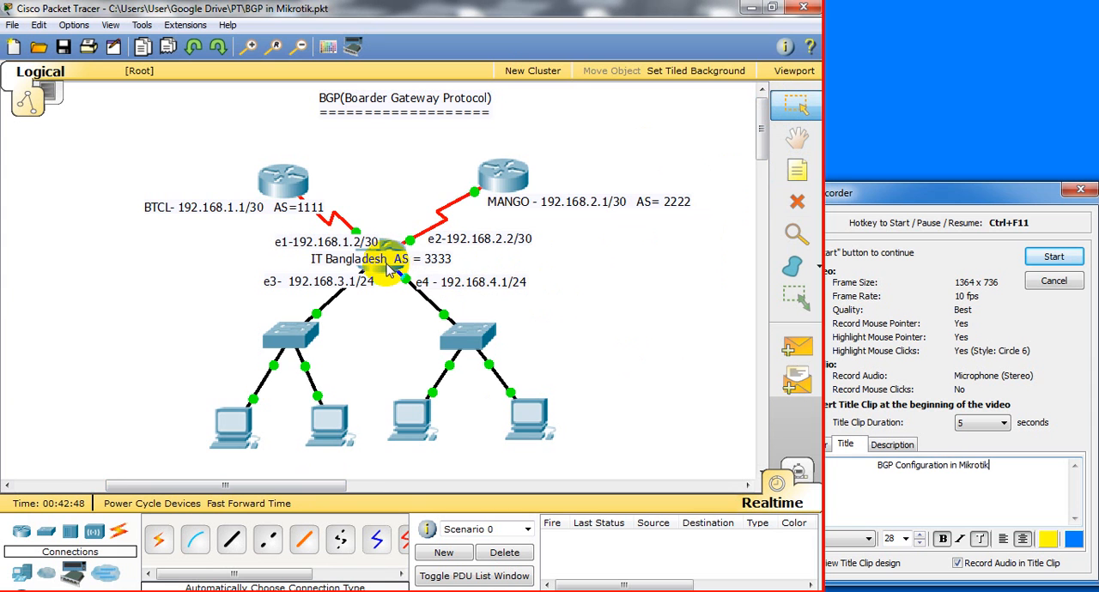
{"action": "mouse_move", "coordinate": [388, 270]}
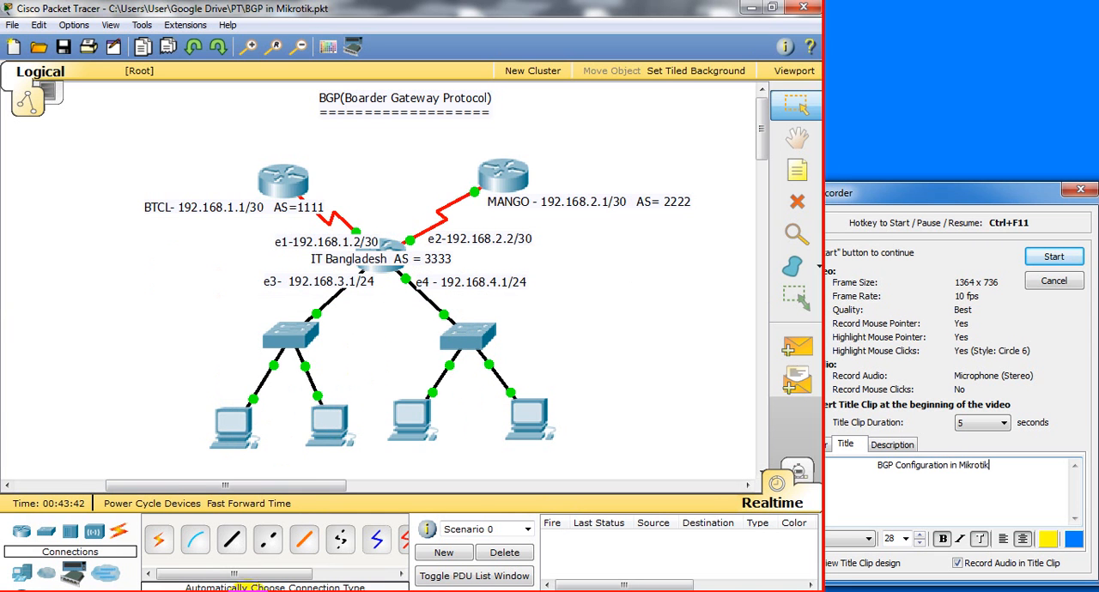
Switch to WinBox and set the default BGP instance's AS to 3333 and router ID to 192.168.3.1
{"action": "left_click", "coordinate": [405, 591]}
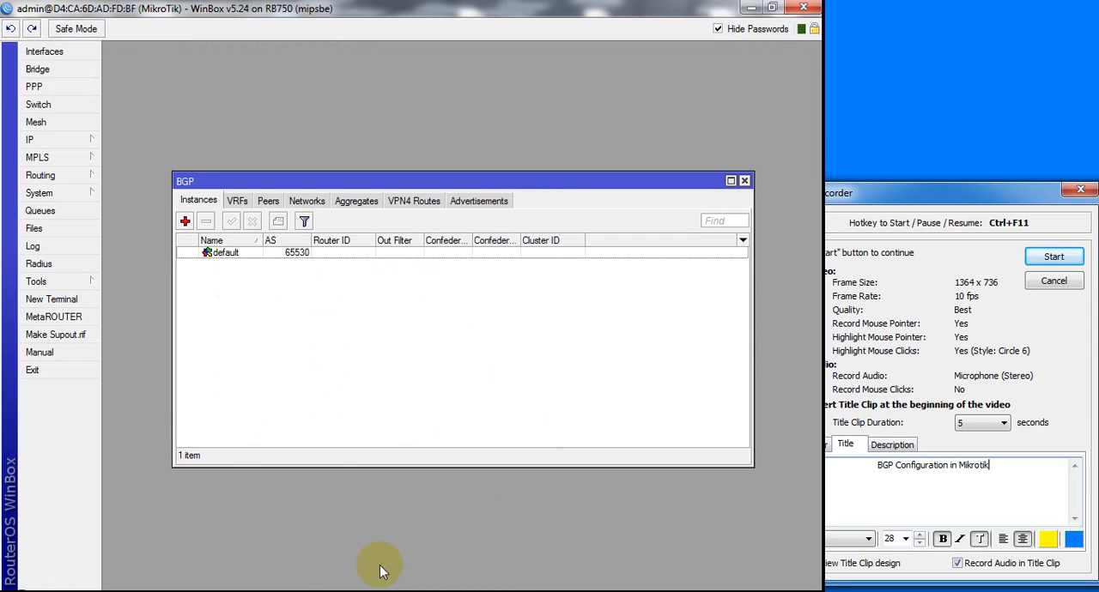
{"action": "double_click", "coordinate": [235, 262]}
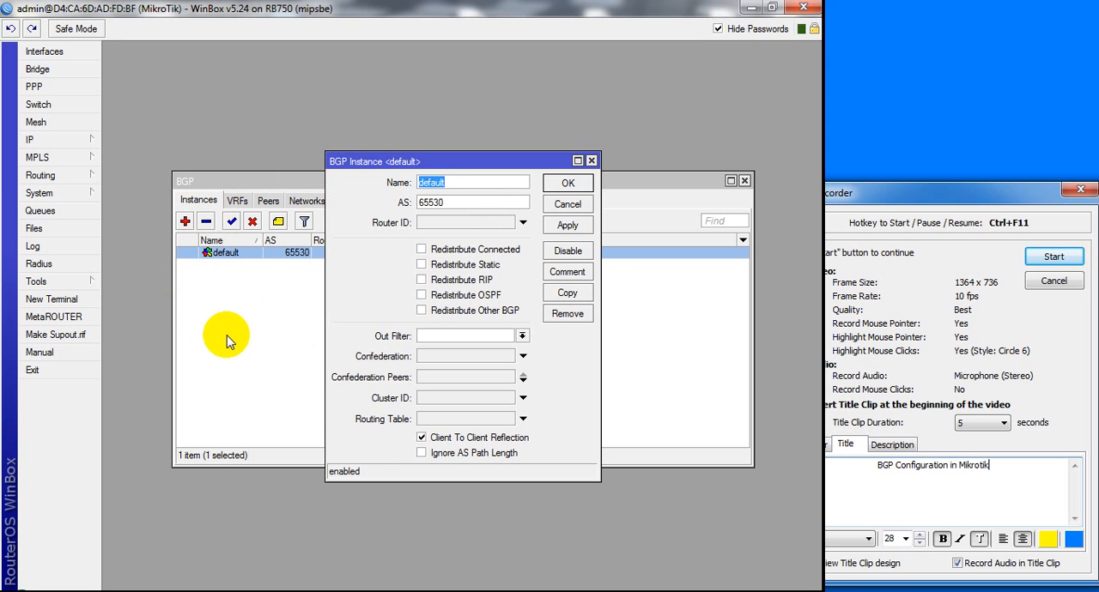
{"action": "double_click", "coordinate": [468, 202]}
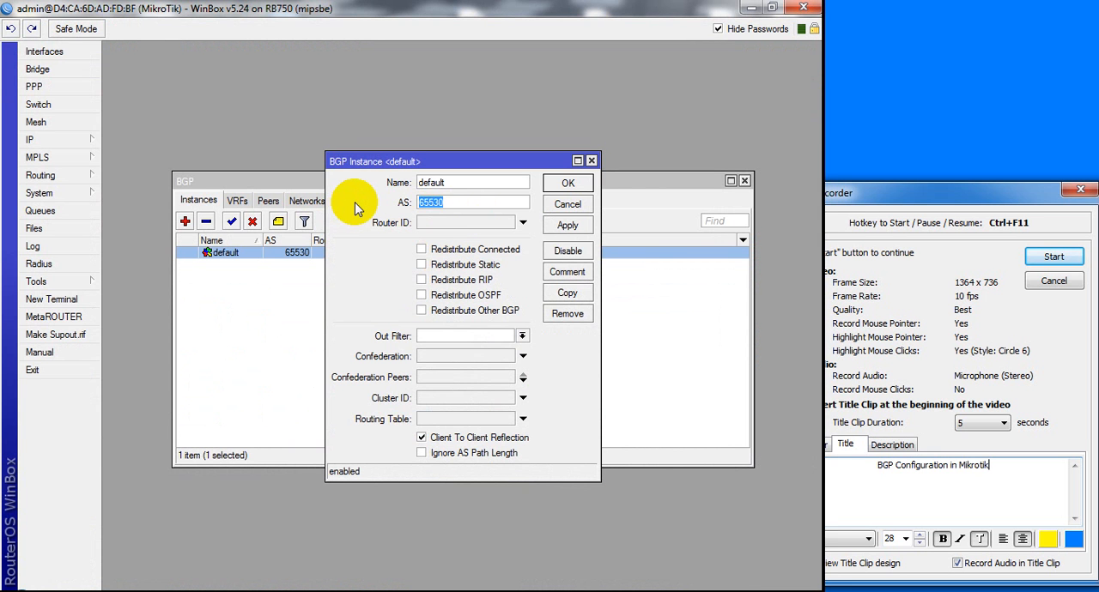
{"action": "type", "text": "3333"}
{"action": "left_click", "coordinate": [448, 223]}
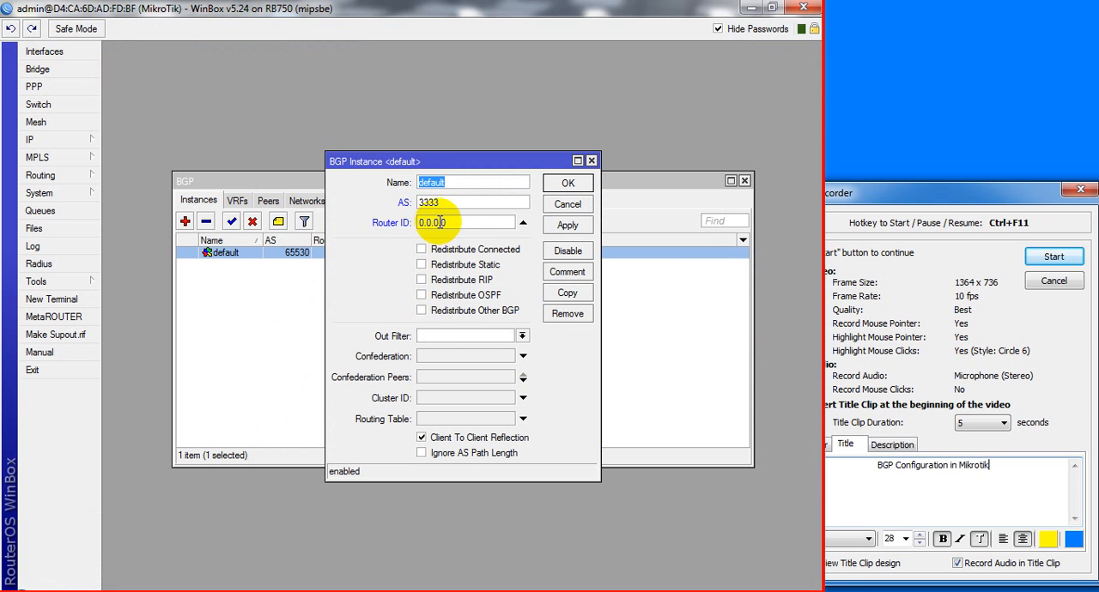
{"action": "left_click", "coordinate": [434, 222]}
{"action": "left_click_drag", "start_coordinate": [434, 222], "coordinate": [387, 225]}
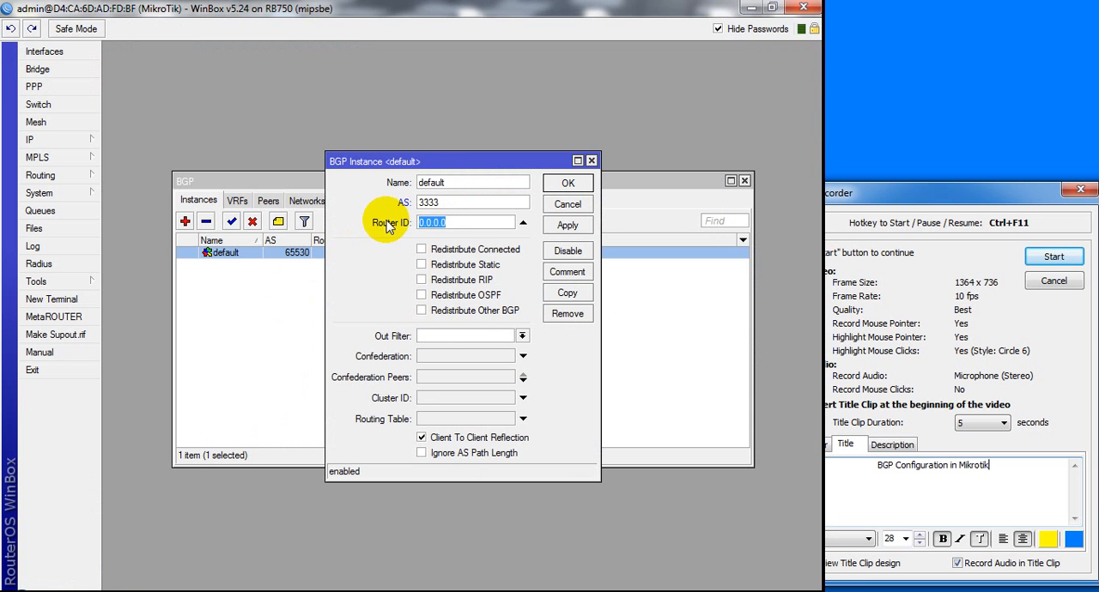
{"action": "type", "text": "192.168.3.1"}
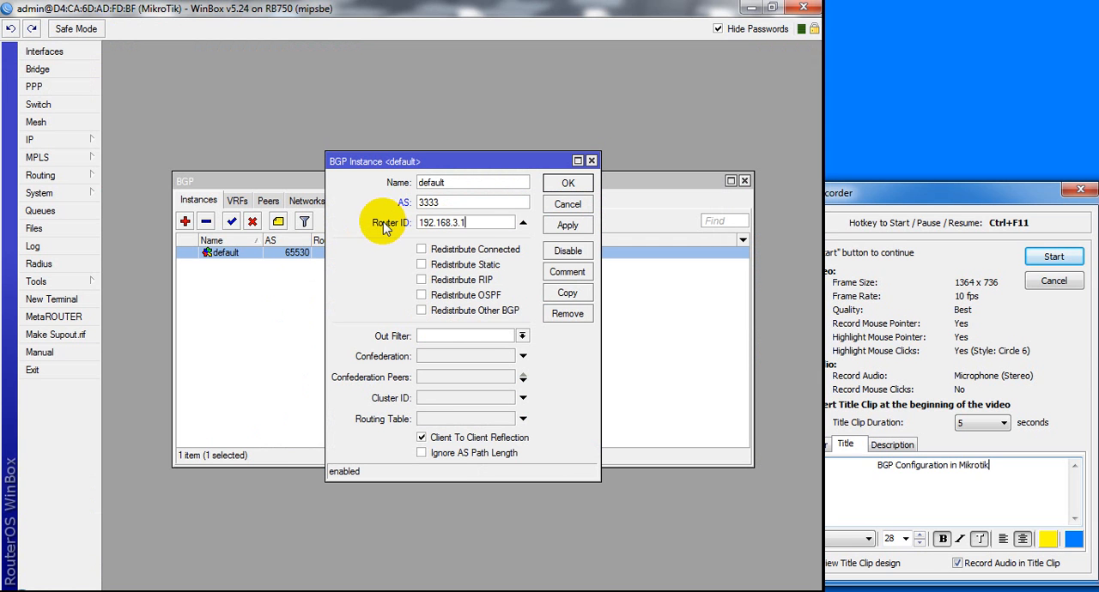
{"action": "left_click", "coordinate": [568, 225]}
{"action": "left_click", "coordinate": [566, 184]}
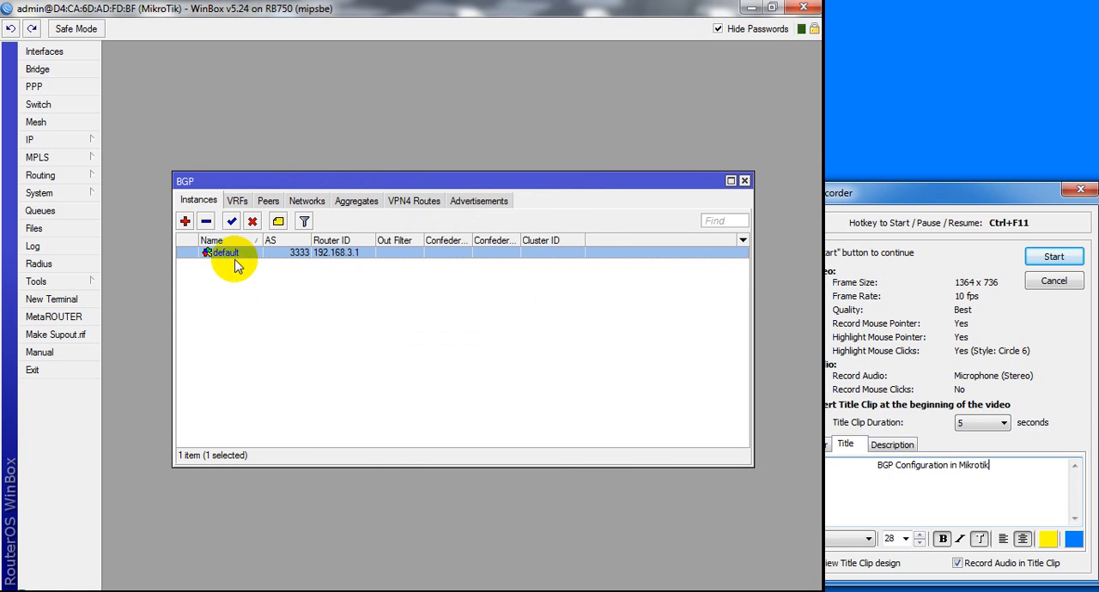
Add the comment "Self ASN" to the default BGP instance and return to the instance list
{"action": "double_click", "coordinate": [287, 253]}
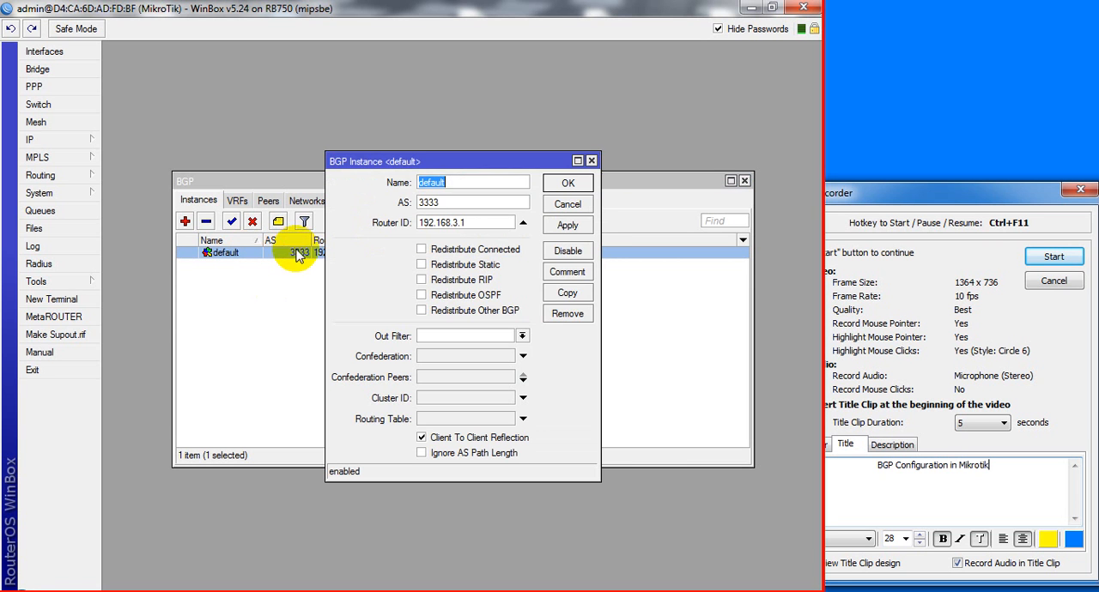
{"action": "left_click", "coordinate": [564, 275]}
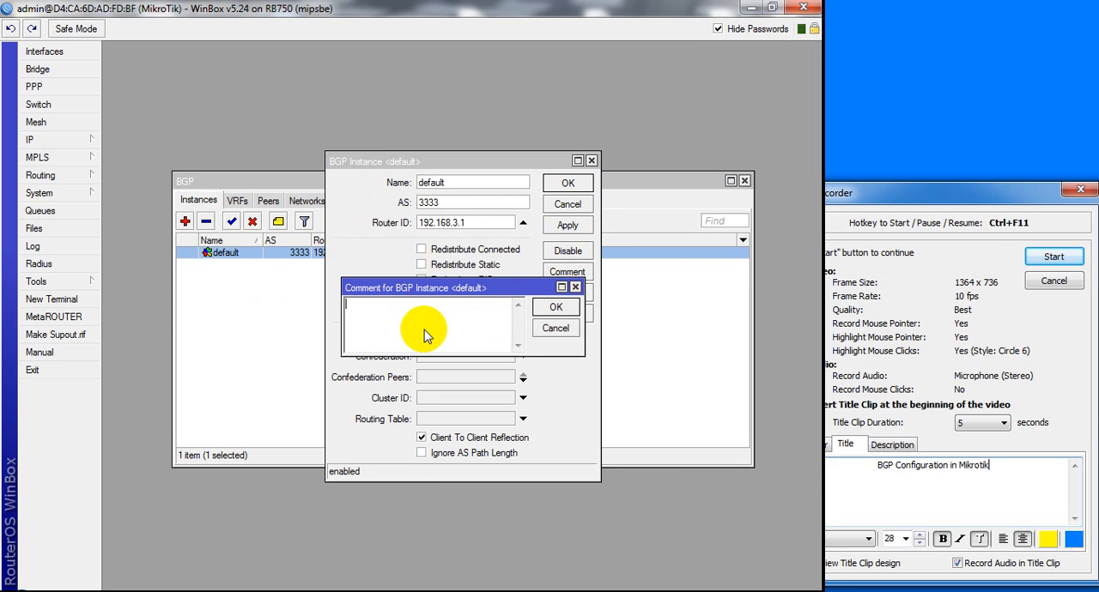
{"action": "type", "text": "Self ASN"}
{"action": "left_click", "coordinate": [554, 309]}
{"action": "left_click", "coordinate": [236, 293]}
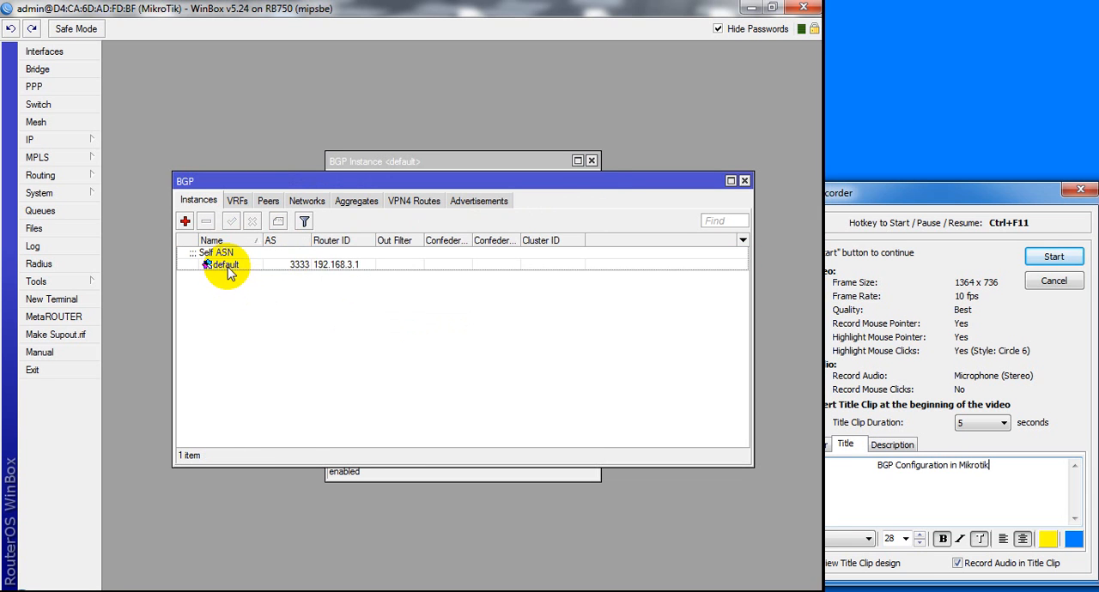
{"action": "left_click", "coordinate": [225, 272]}
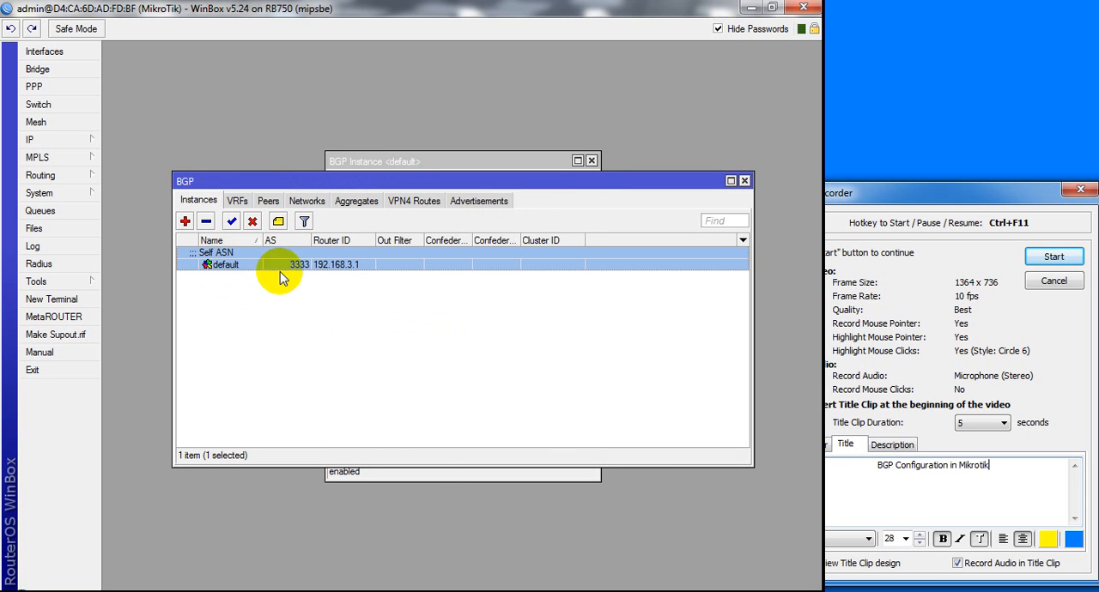
Start a new BGP peer on the default instance and name it BTCL
{"action": "left_click", "coordinate": [268, 203]}
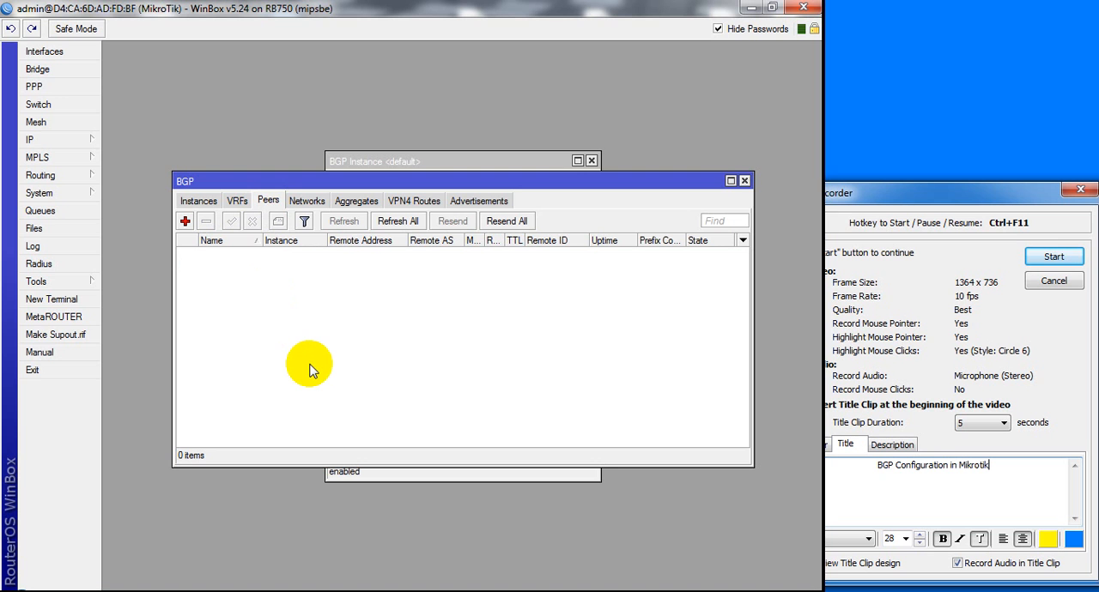
{"action": "left_click", "coordinate": [185, 221]}
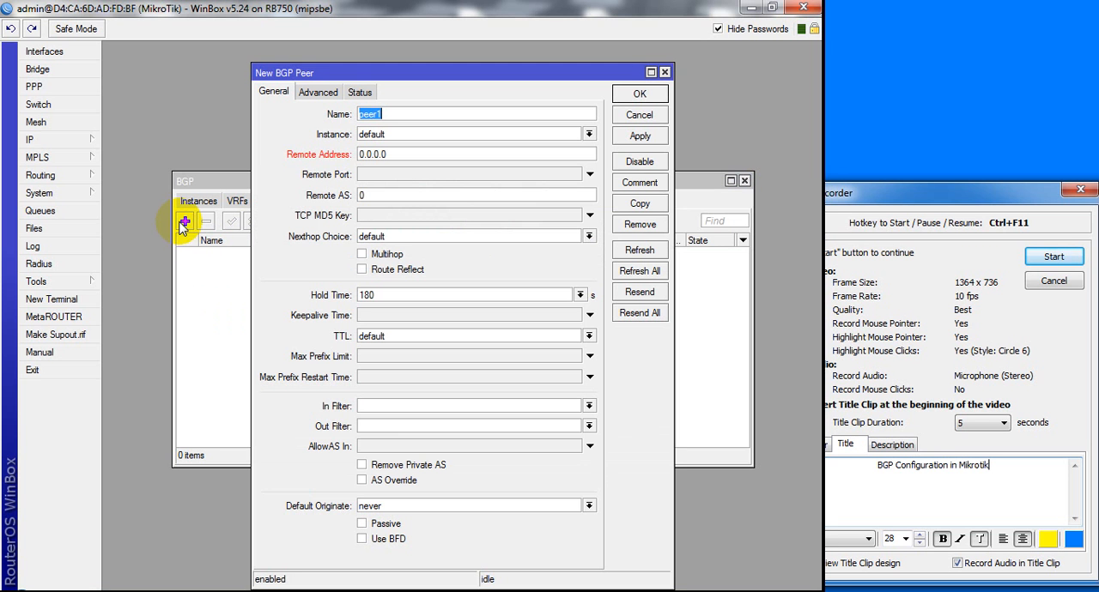
{"action": "left_click", "coordinate": [407, 138]}
{"action": "left_click", "coordinate": [404, 148]}
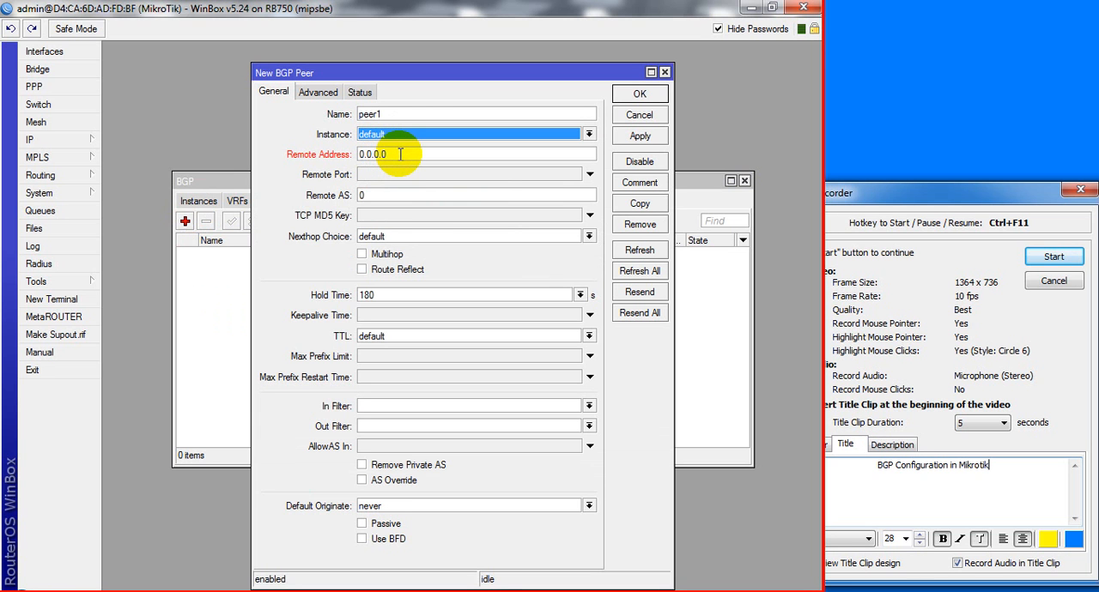
{"action": "left_click_drag", "start_coordinate": [400, 154], "coordinate": [353, 149]}
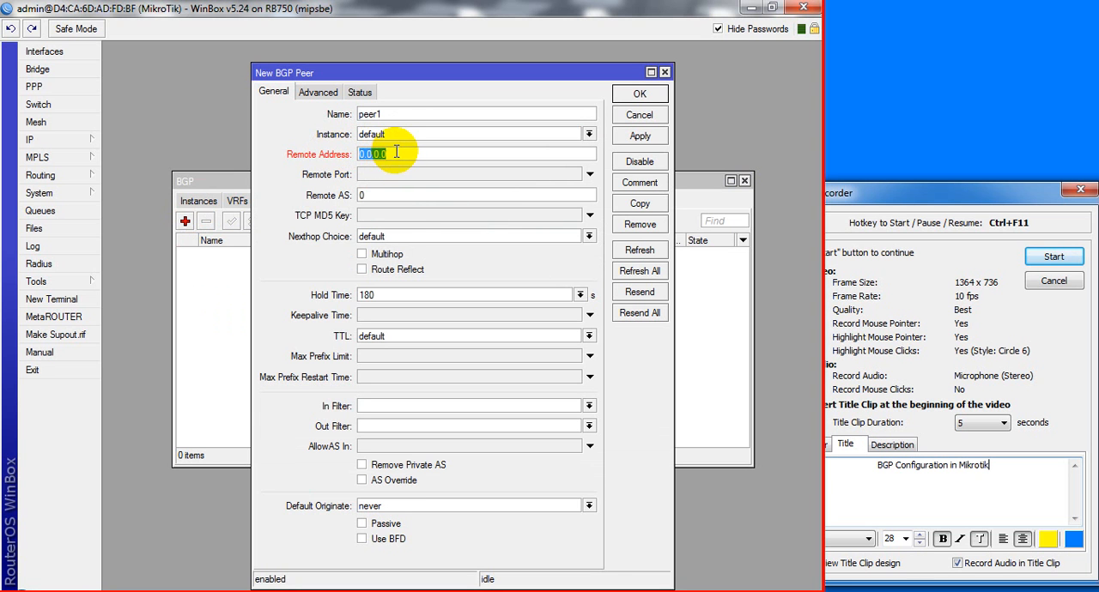
{"action": "mouse_move", "coordinate": [249, 591]}
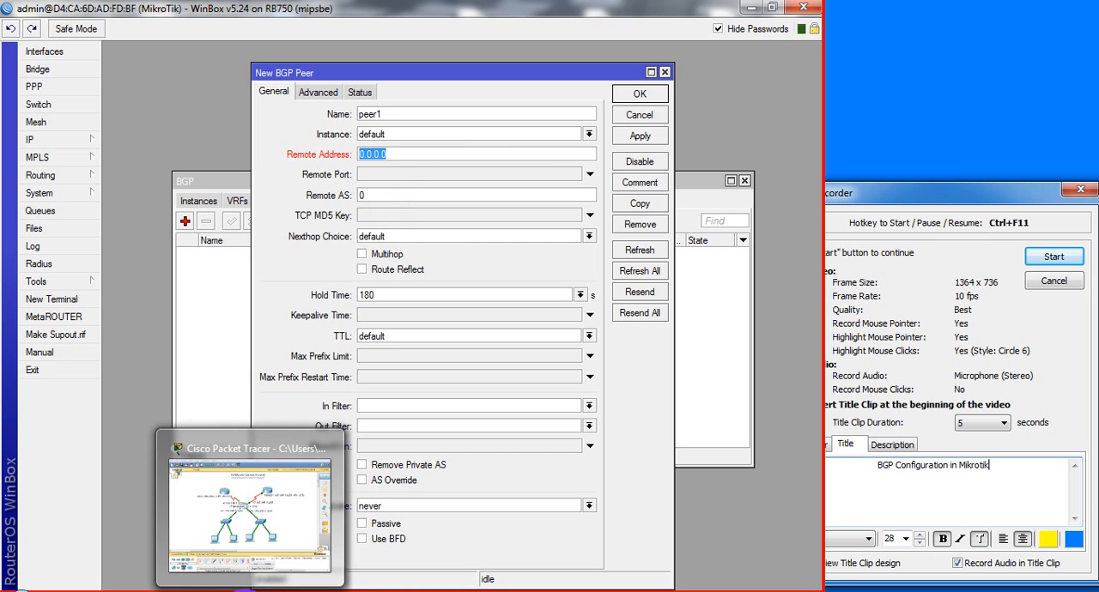
{"action": "double_click", "coordinate": [391, 113]}
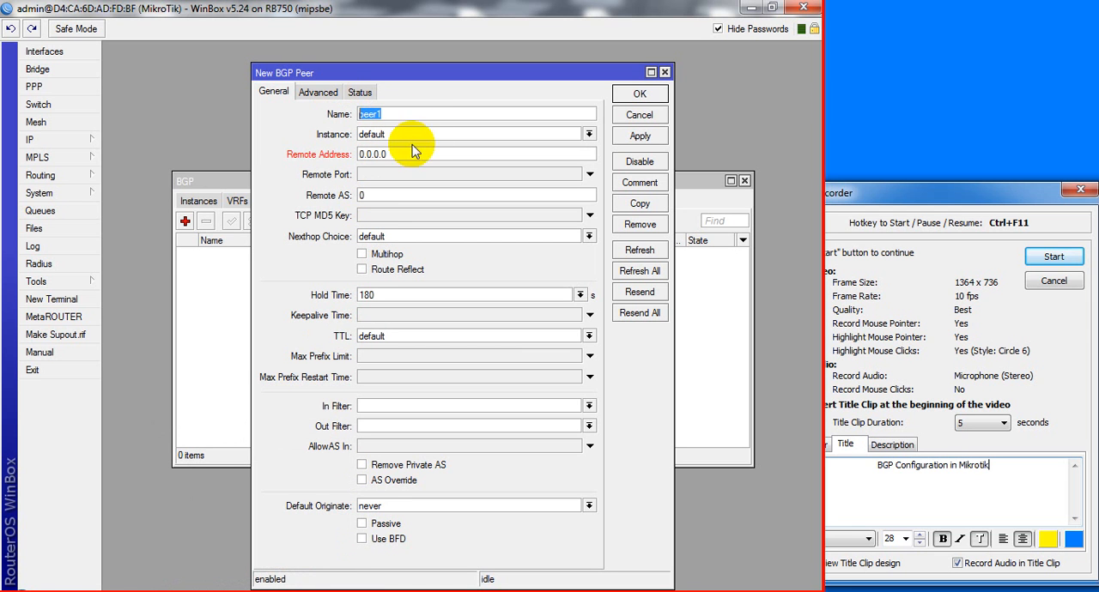
{"action": "type", "text": "B"}
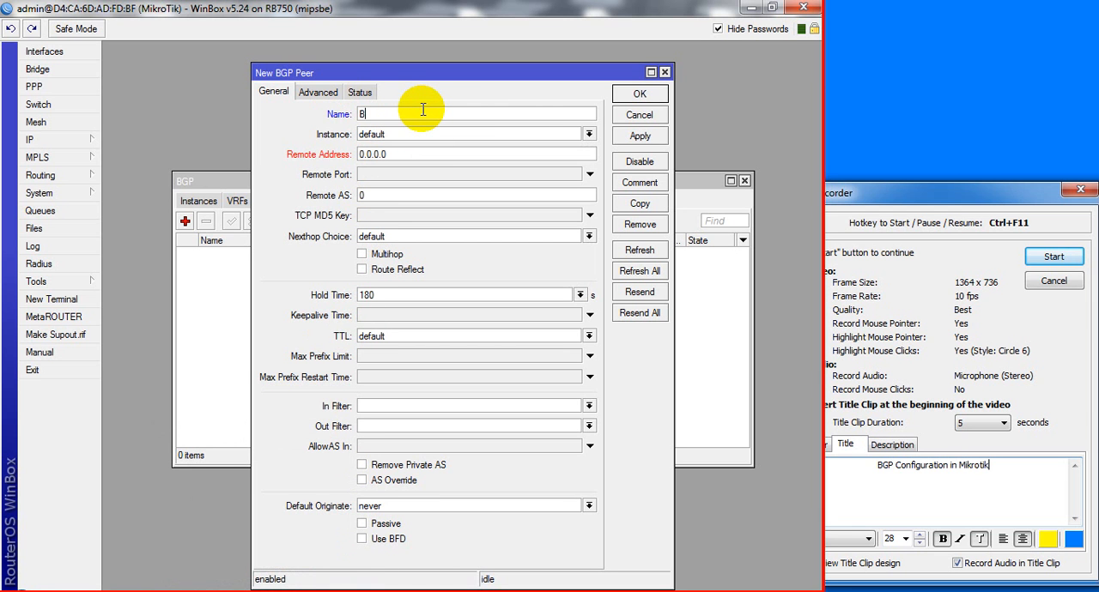
{"action": "type", "text": "TCL"}
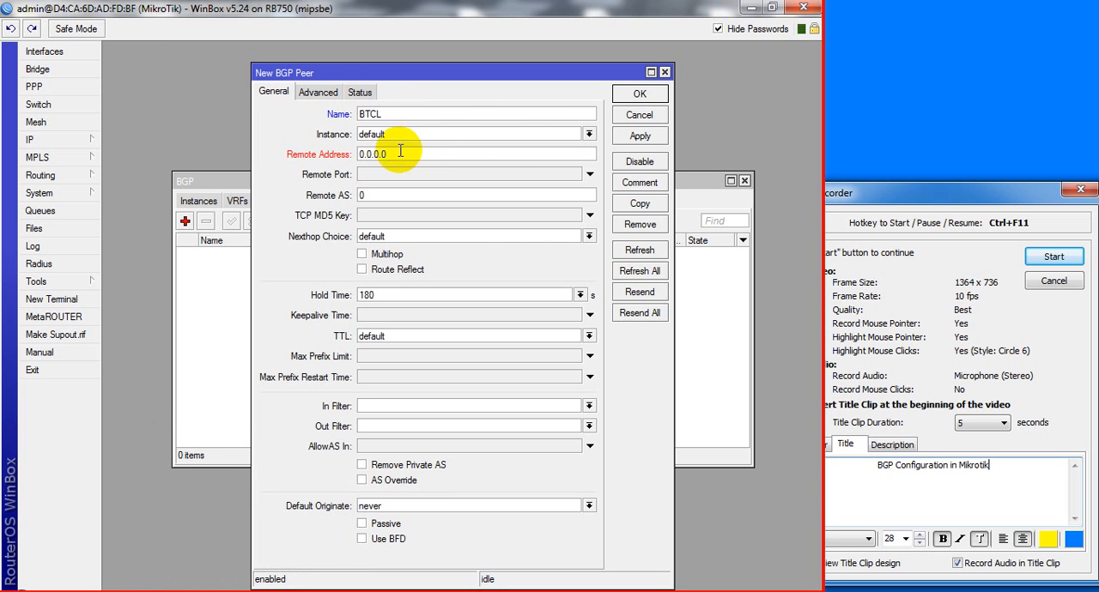
Check the BGP instance and the topology, and set the BTCL peer's remote address to 192.168.1.1
{"action": "left_click", "coordinate": [182, 216]}
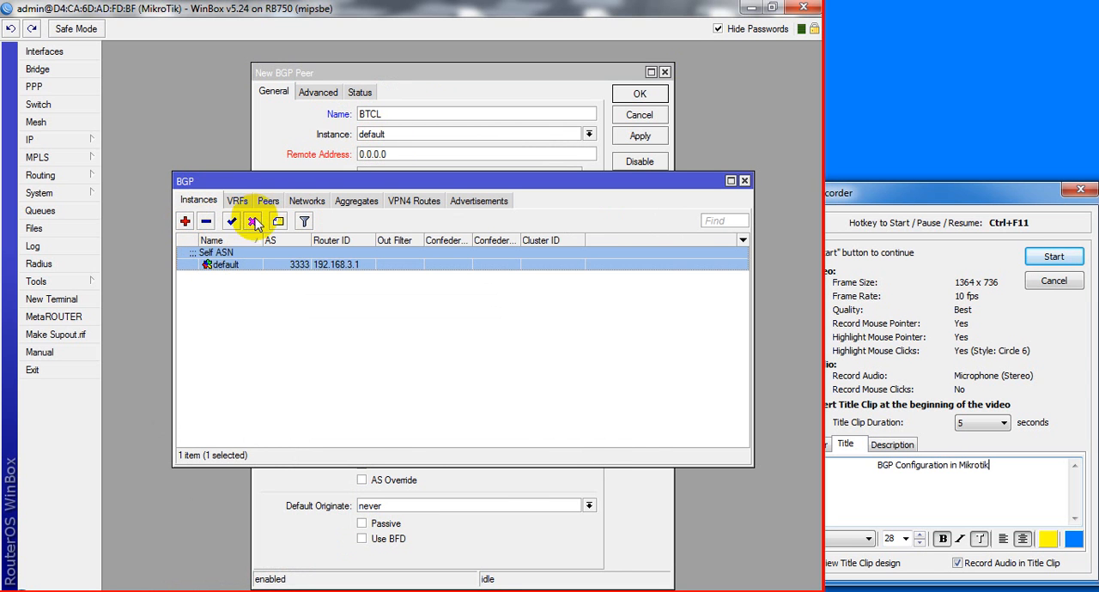
{"action": "left_click", "coordinate": [268, 200]}
{"action": "left_click", "coordinate": [420, 83]}
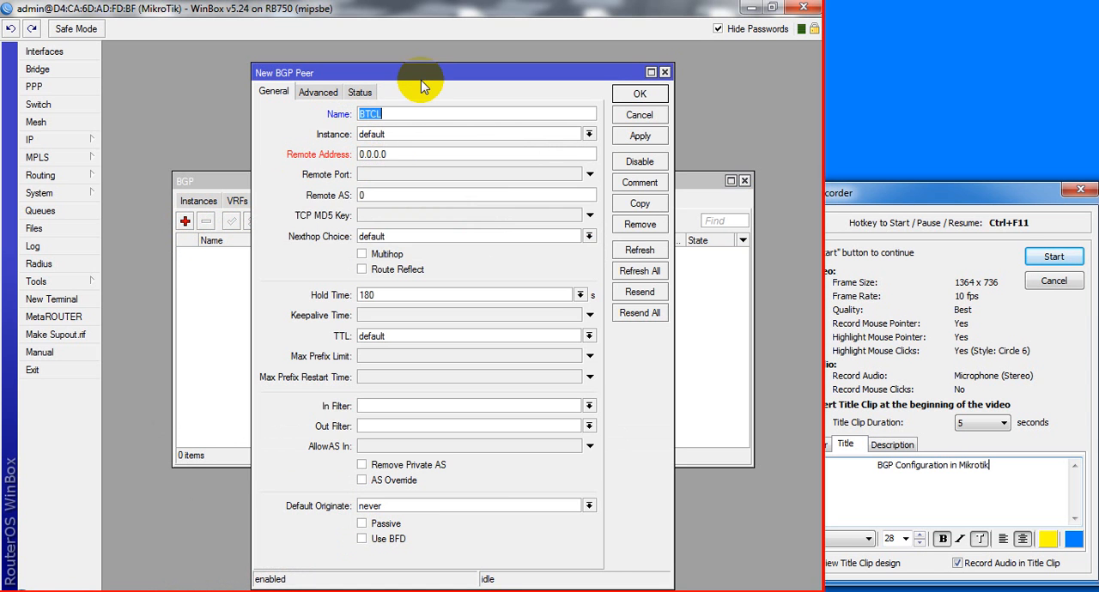
{"action": "double_click", "coordinate": [399, 154]}
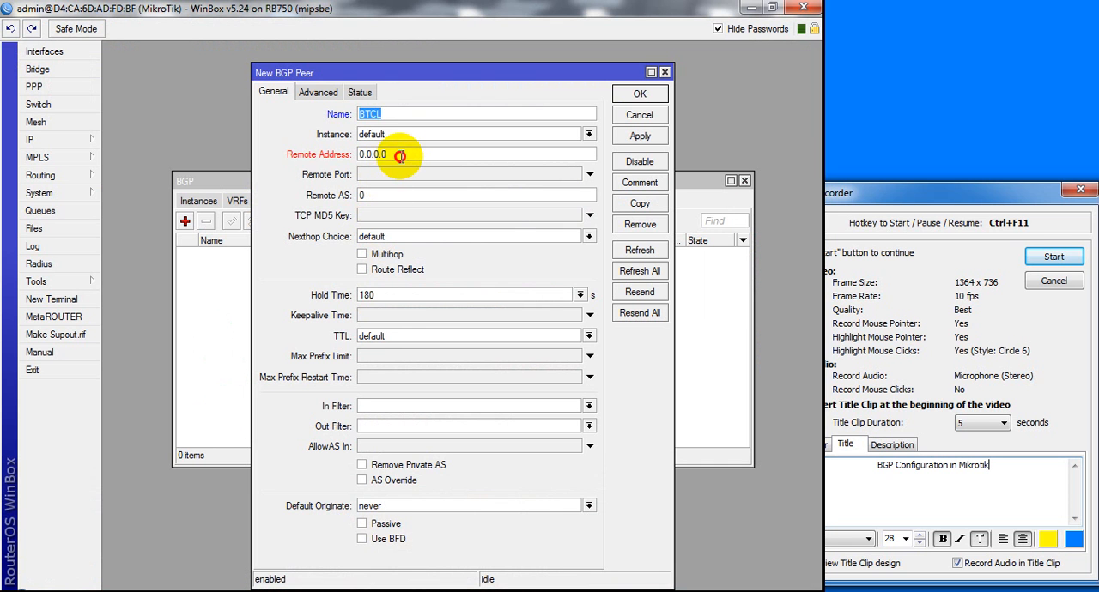
{"action": "left_click", "coordinate": [400, 156]}
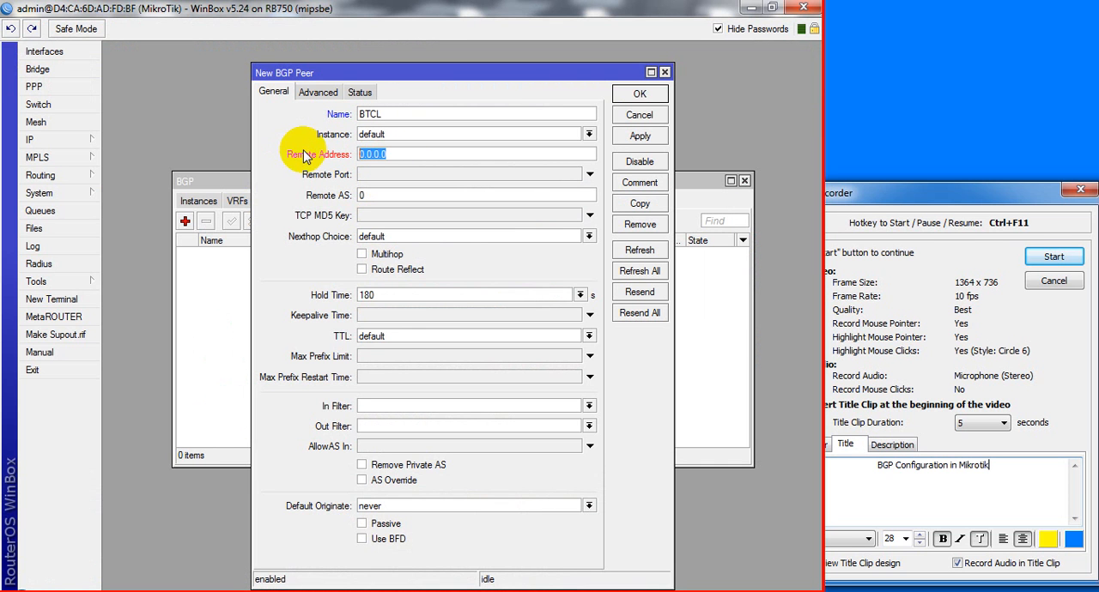
{"action": "type", "text": "192."}
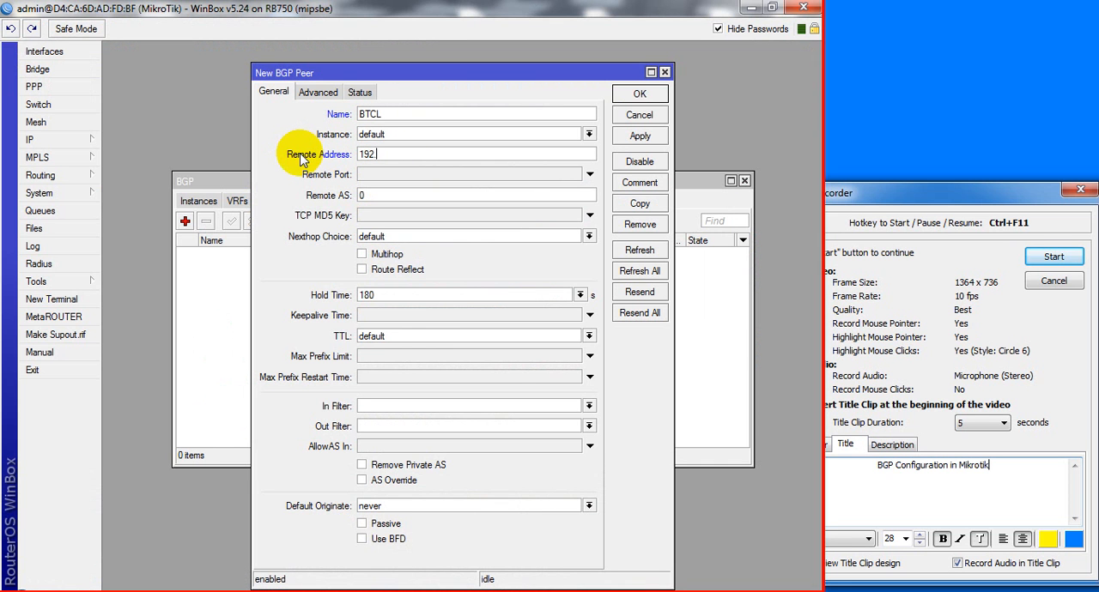
{"action": "type", "text": "168.1.1"}
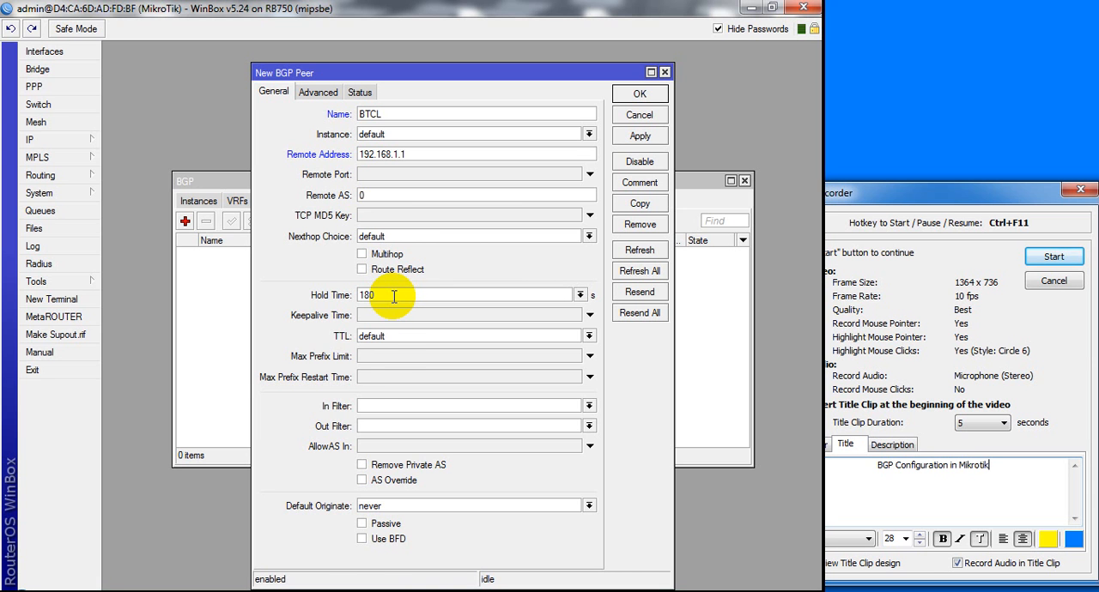
Check the BTCL link in the topology diagram and try to apply the new BTCL peer without a remote AS
{"action": "left_click", "coordinate": [386, 591]}
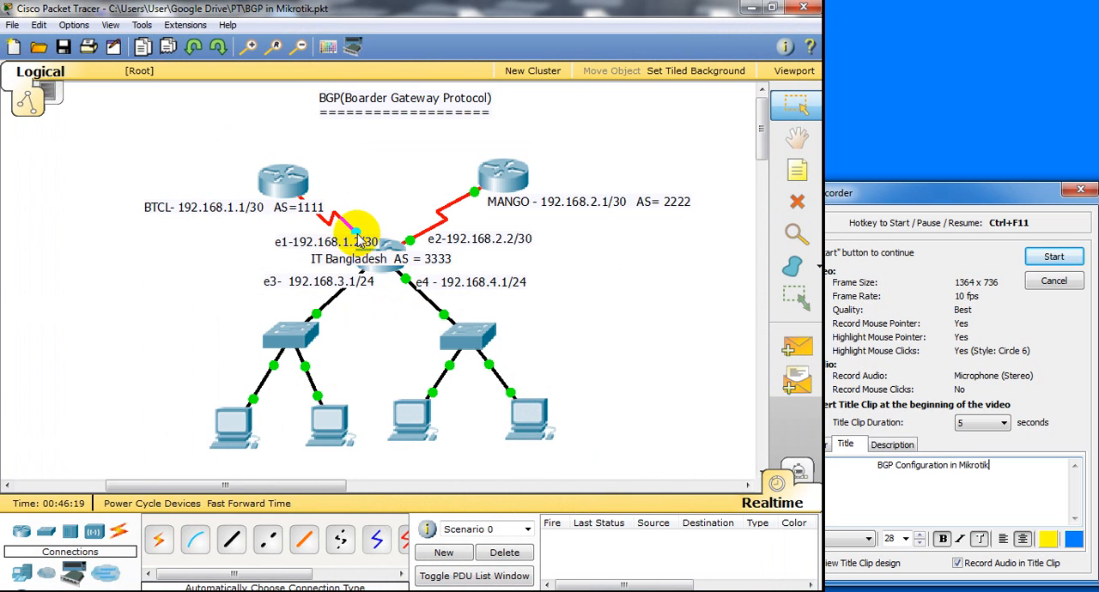
{"action": "mouse_move", "coordinate": [375, 273]}
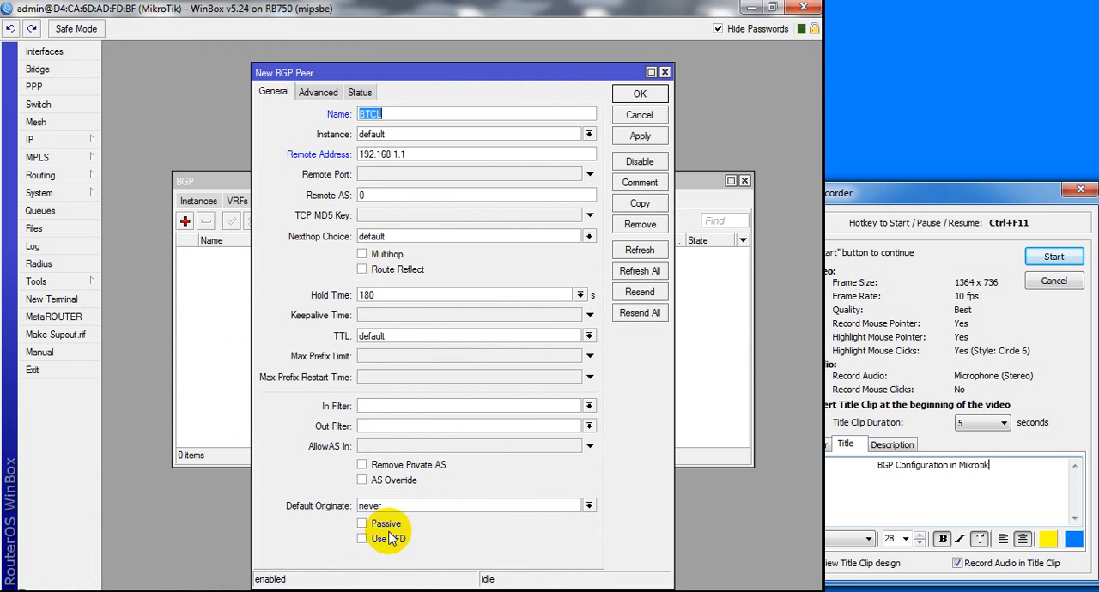
{"action": "left_click", "coordinate": [626, 139]}
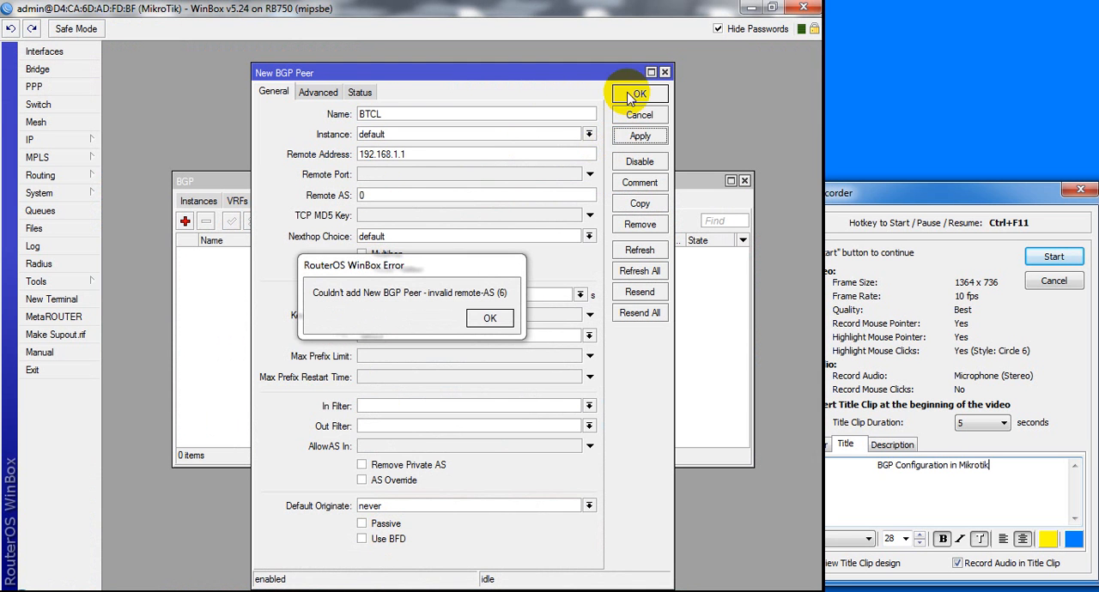
{"action": "left_click", "coordinate": [491, 323]}
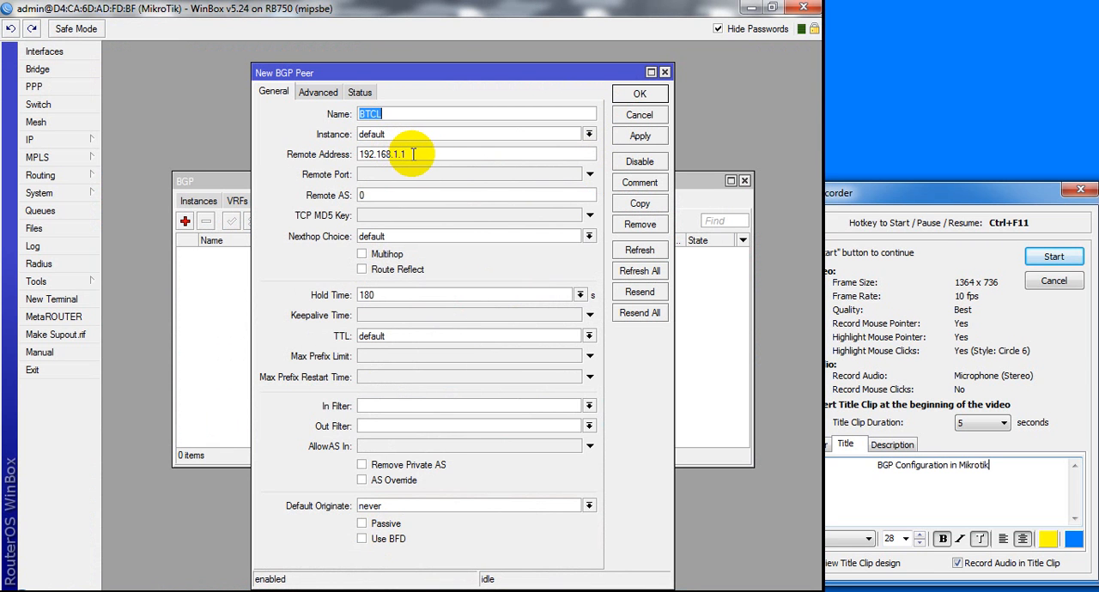
Look up BTCL's AS number in the topology, set the peer's remote AS to 1111 and save the peer
{"action": "left_click", "coordinate": [413, 153]}
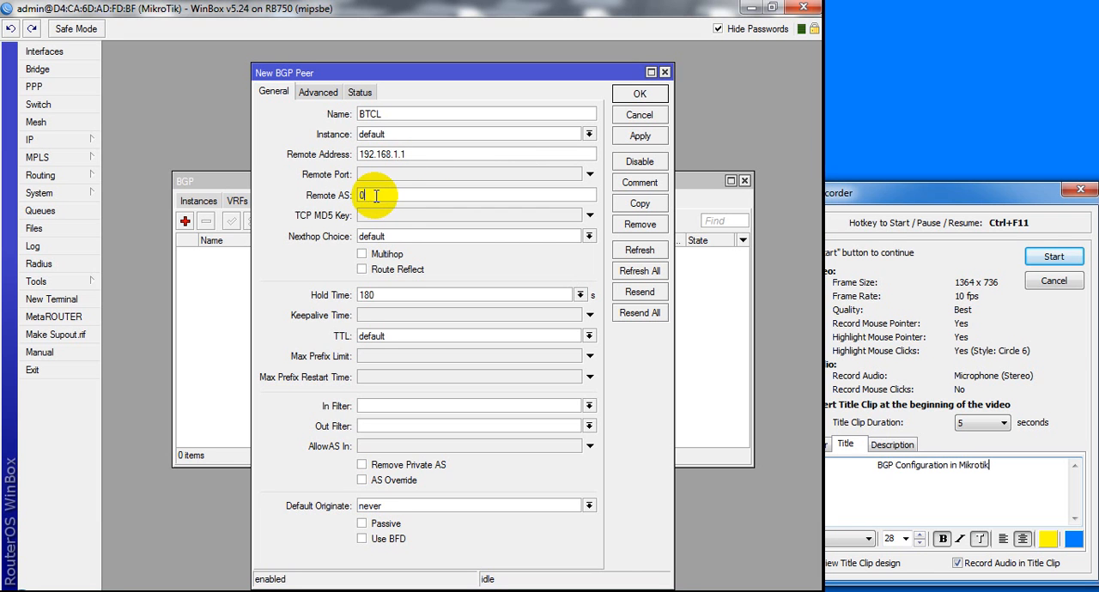
{"action": "left_click", "coordinate": [319, 196]}
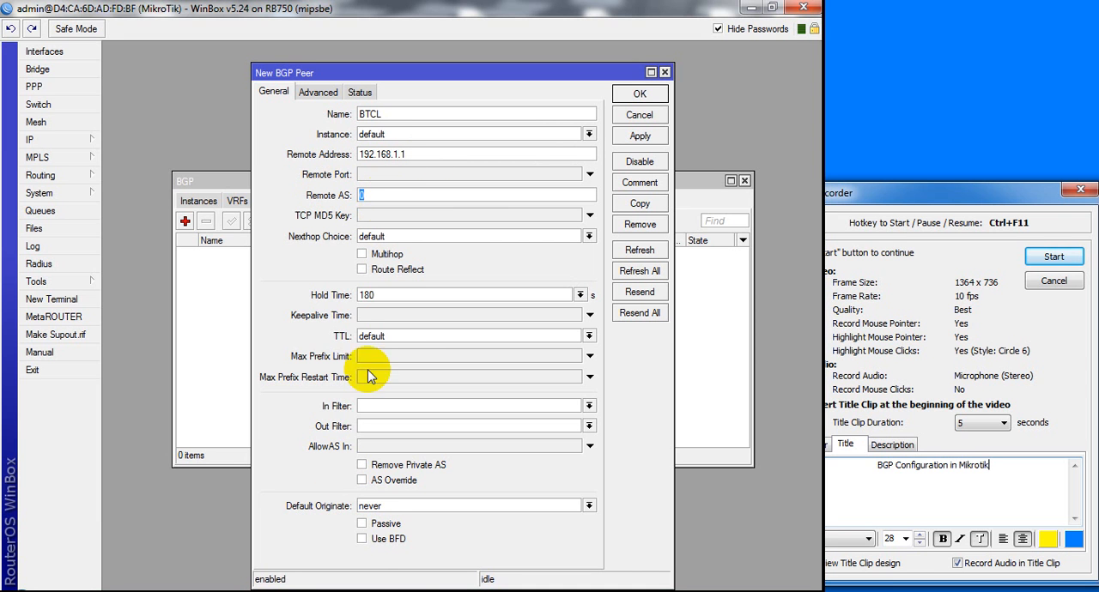
{"action": "left_click", "coordinate": [396, 590]}
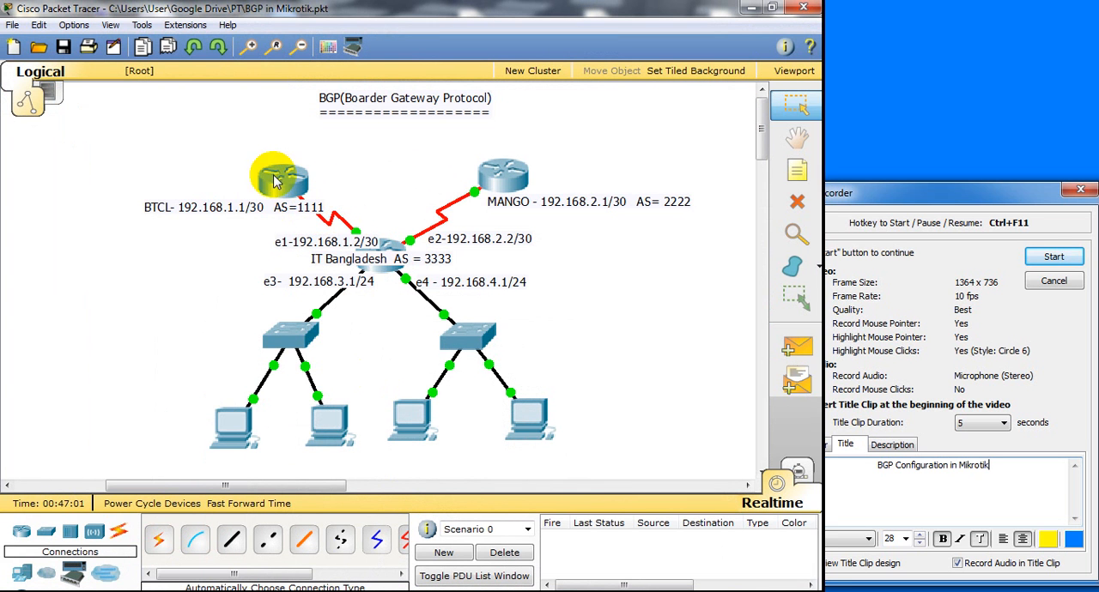
{"action": "mouse_move", "coordinate": [286, 191]}
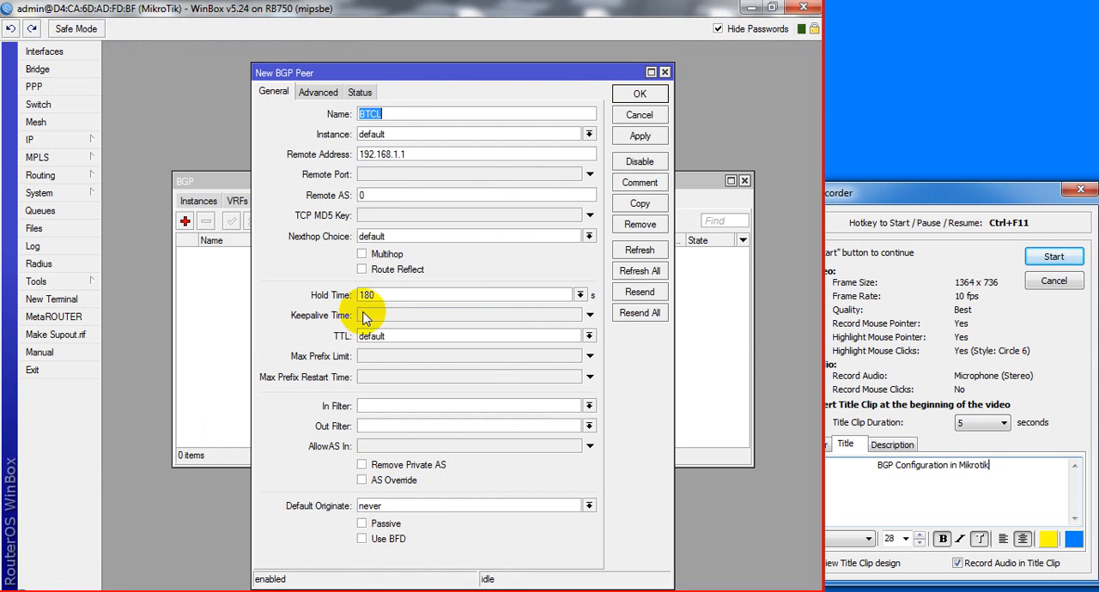
{"action": "left_click", "coordinate": [384, 193]}
{"action": "type", "text": "1111"}
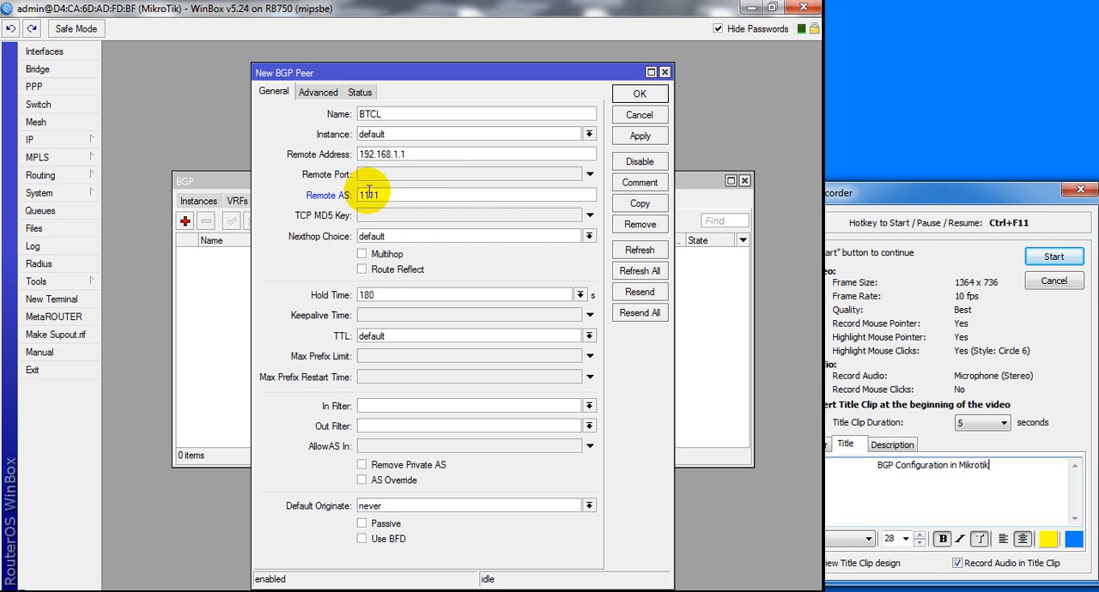
{"action": "left_click", "coordinate": [639, 137]}
{"action": "left_click", "coordinate": [640, 95]}
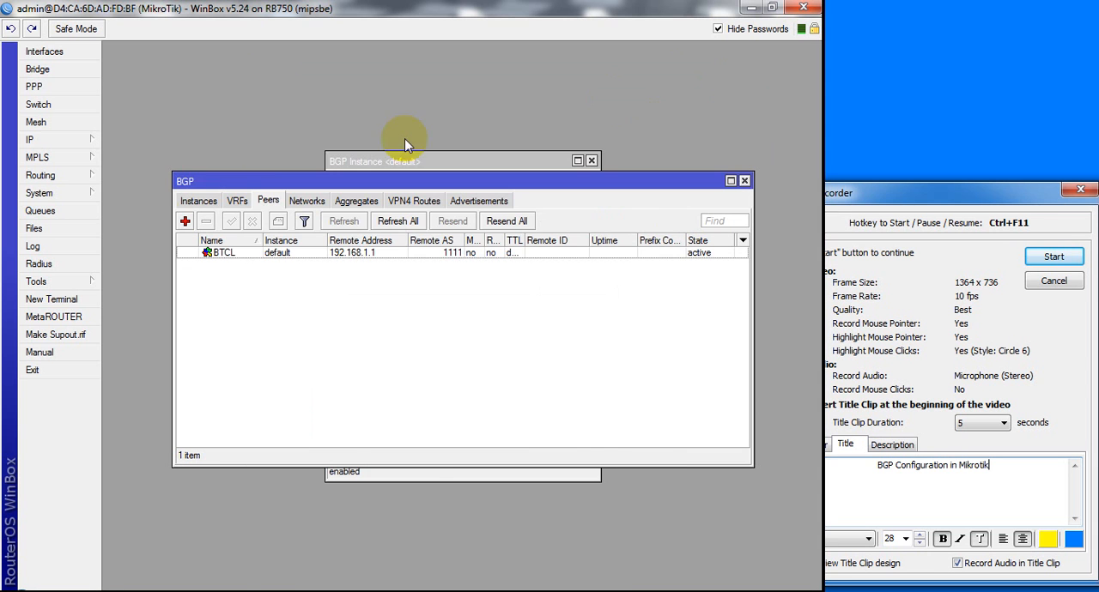
Start a second BGP peer named MANGO and set its remote address to 192.168.2.1 as given in the topology
{"action": "left_click", "coordinate": [183, 222]}
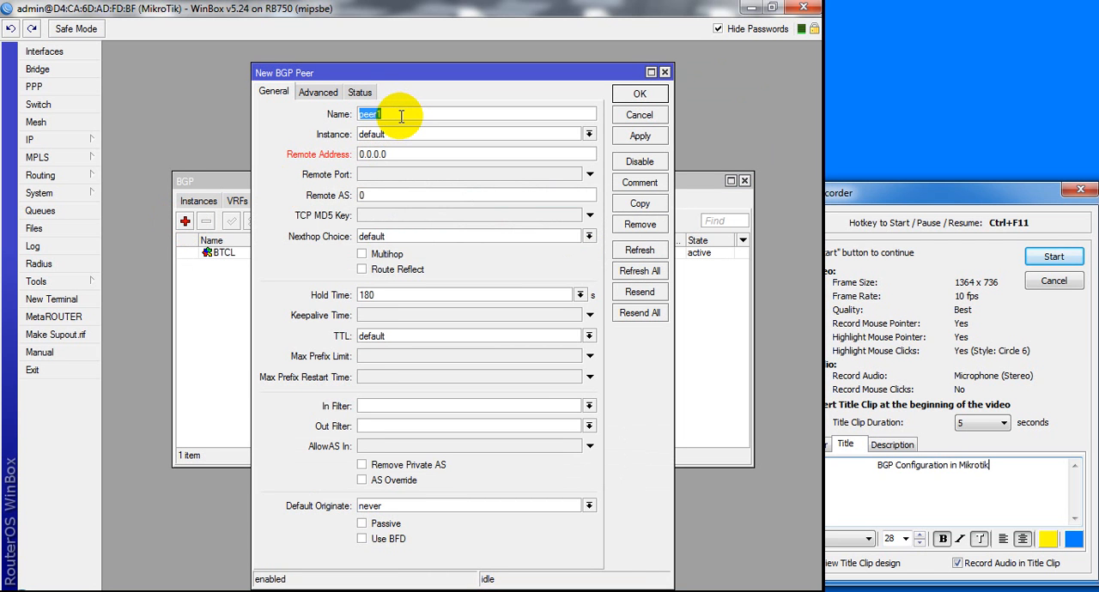
{"action": "type", "text": "MANG"}
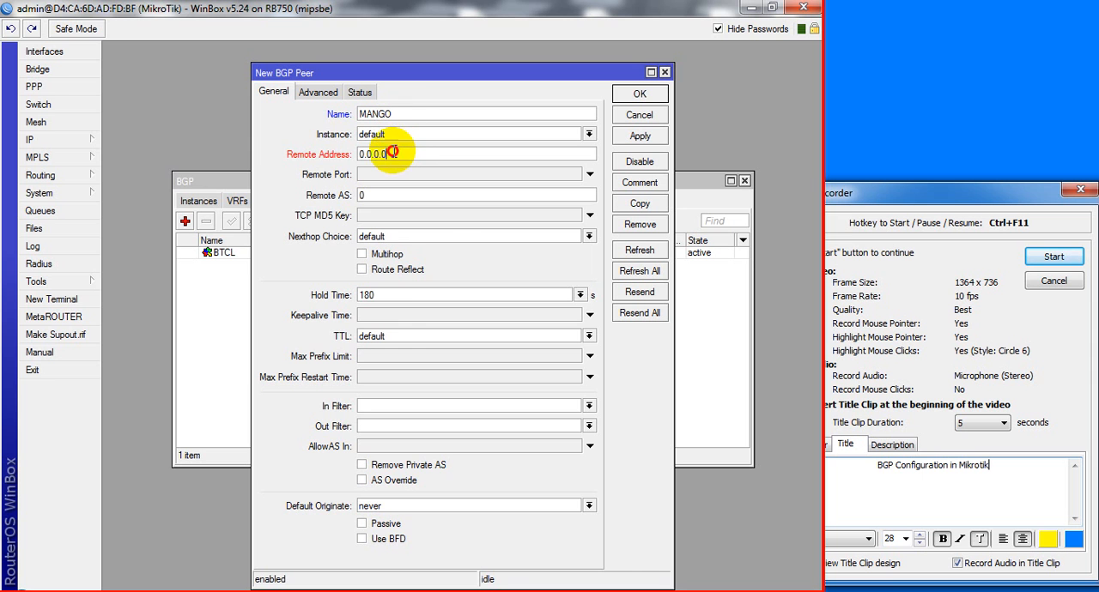
{"action": "double_click", "coordinate": [391, 152]}
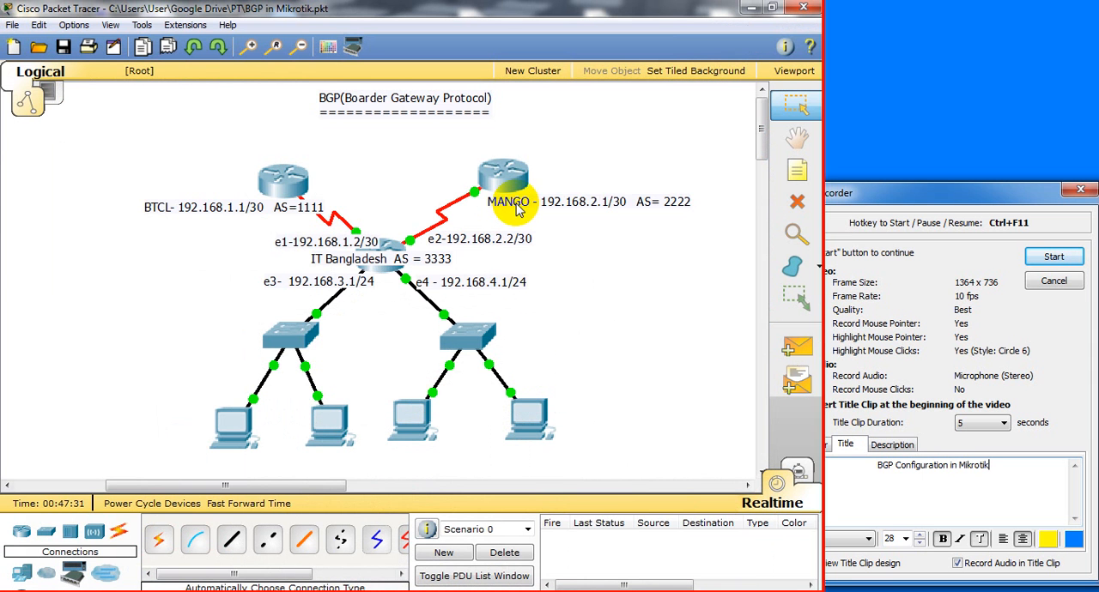
{"action": "left_click", "coordinate": [397, 591]}
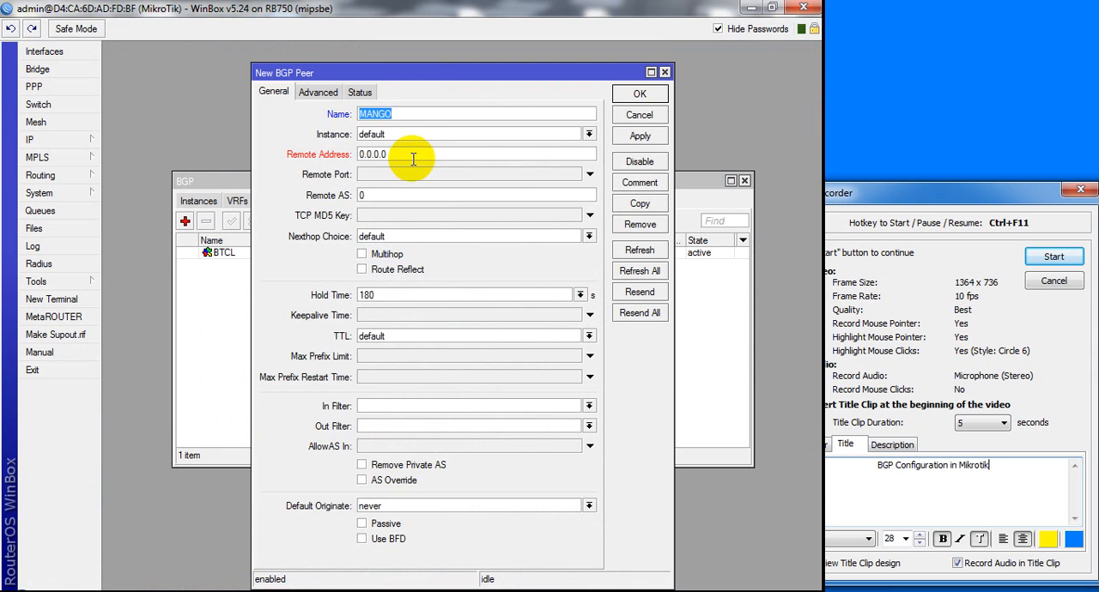
{"action": "double_click", "coordinate": [413, 159]}
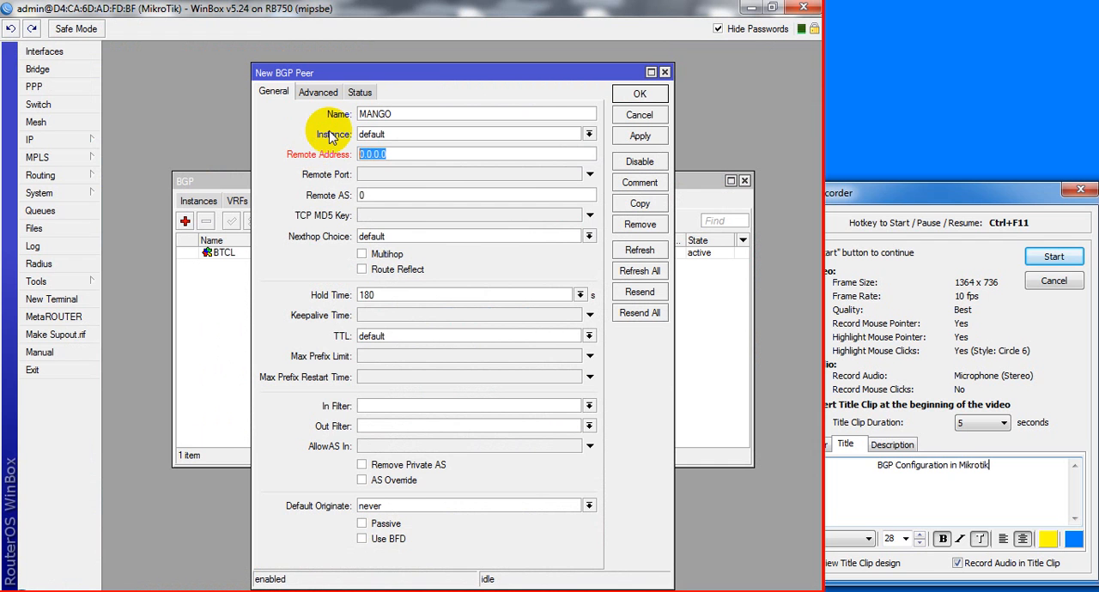
{"action": "type", "text": "192.168"}
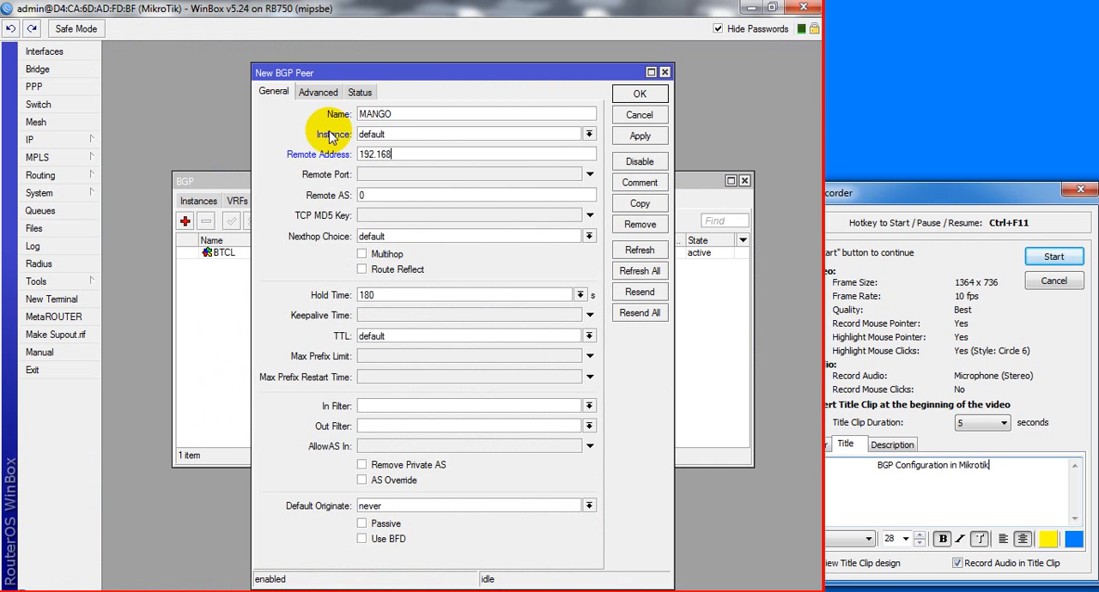
{"action": "type", "text": ".2.1"}
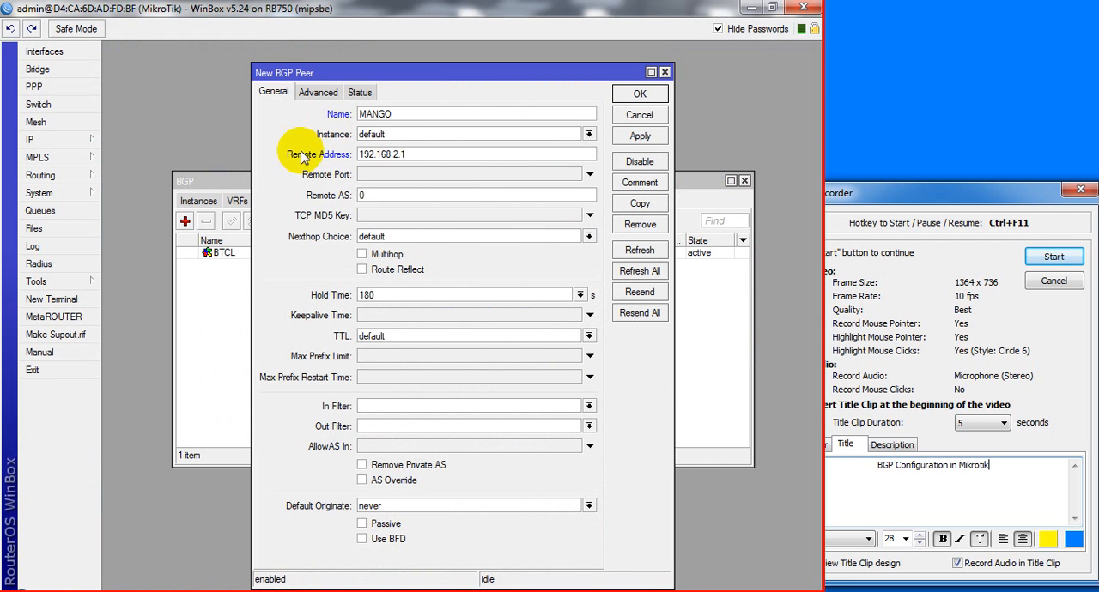
Look up MANGO's AS number in the topology, set the peer's remote AS to 2222 and save the peer
{"action": "left_click_drag", "start_coordinate": [384, 197], "coordinate": [292, 176]}
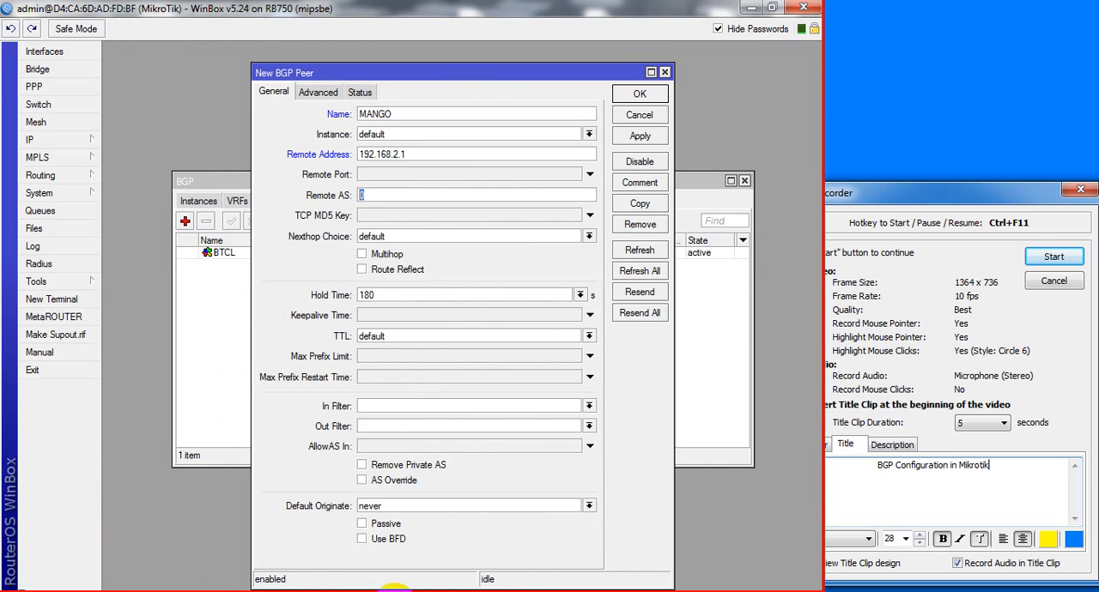
{"action": "left_click", "coordinate": [397, 591]}
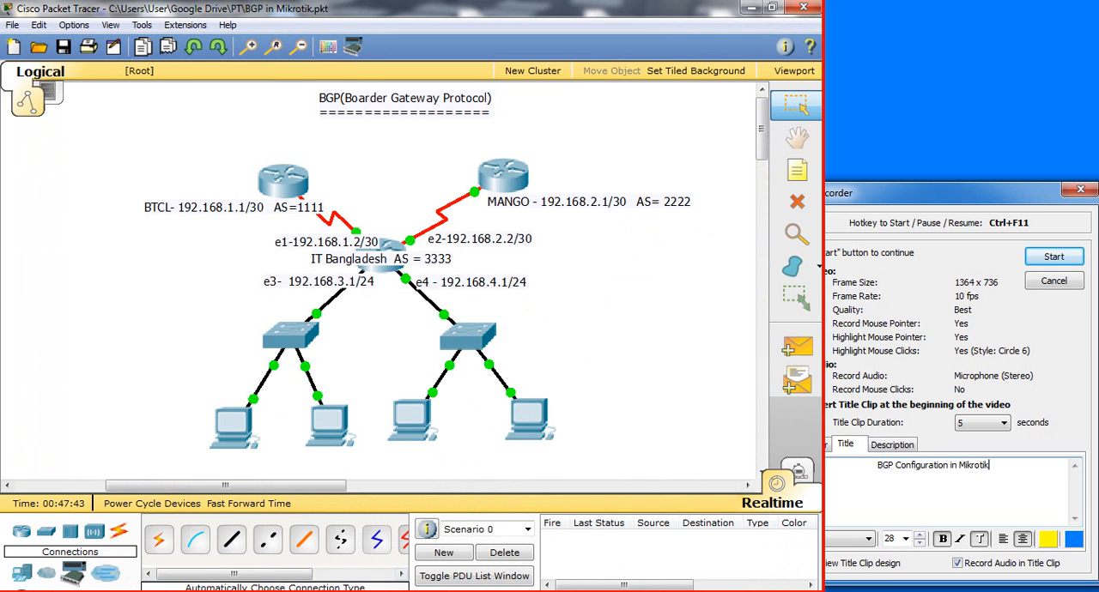
{"action": "left_click", "coordinate": [392, 591]}
{"action": "left_click_drag", "start_coordinate": [369, 195], "coordinate": [314, 194]}
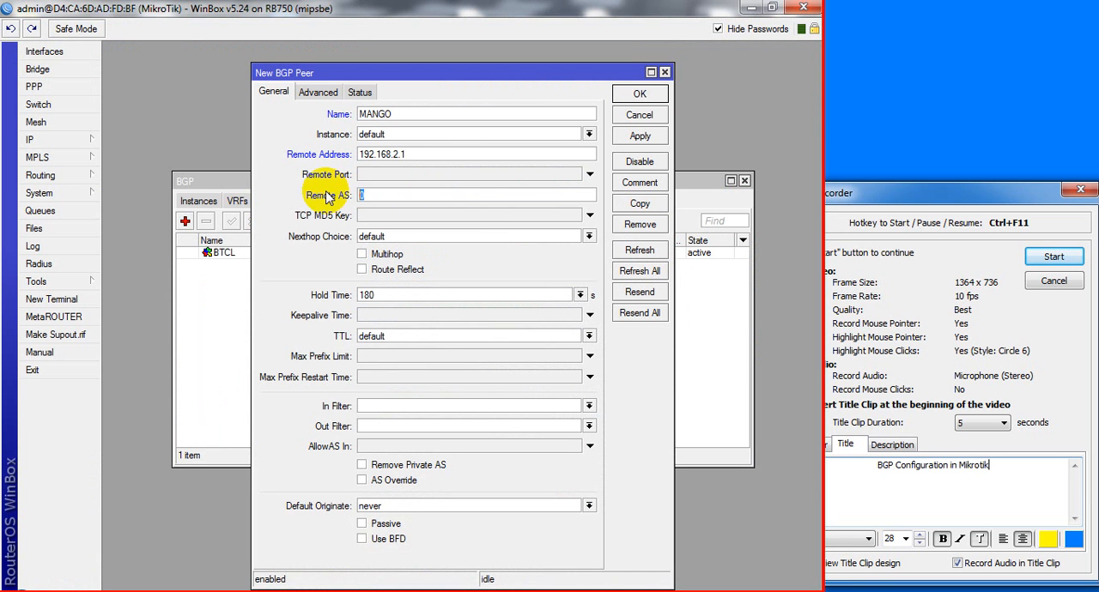
{"action": "type", "text": "2222"}
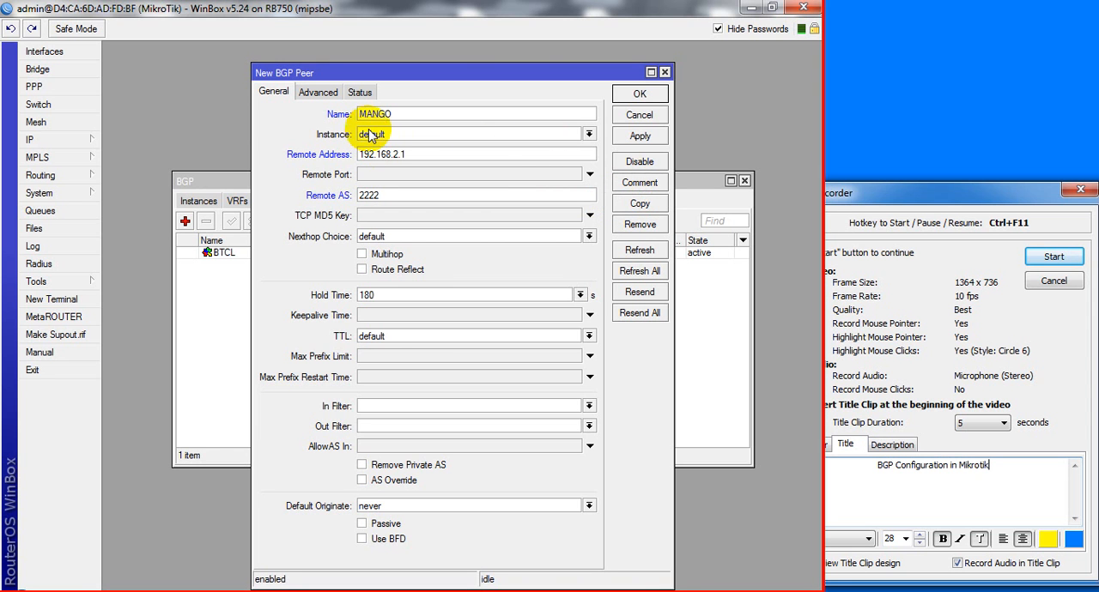
{"action": "left_click", "coordinate": [641, 138]}
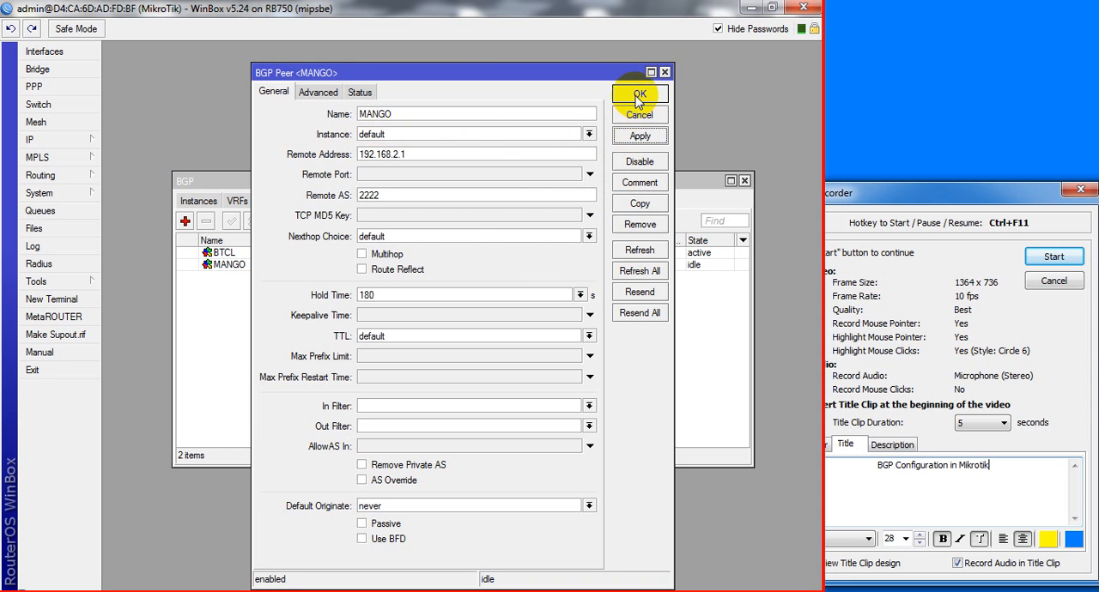
{"action": "left_click", "coordinate": [639, 96]}
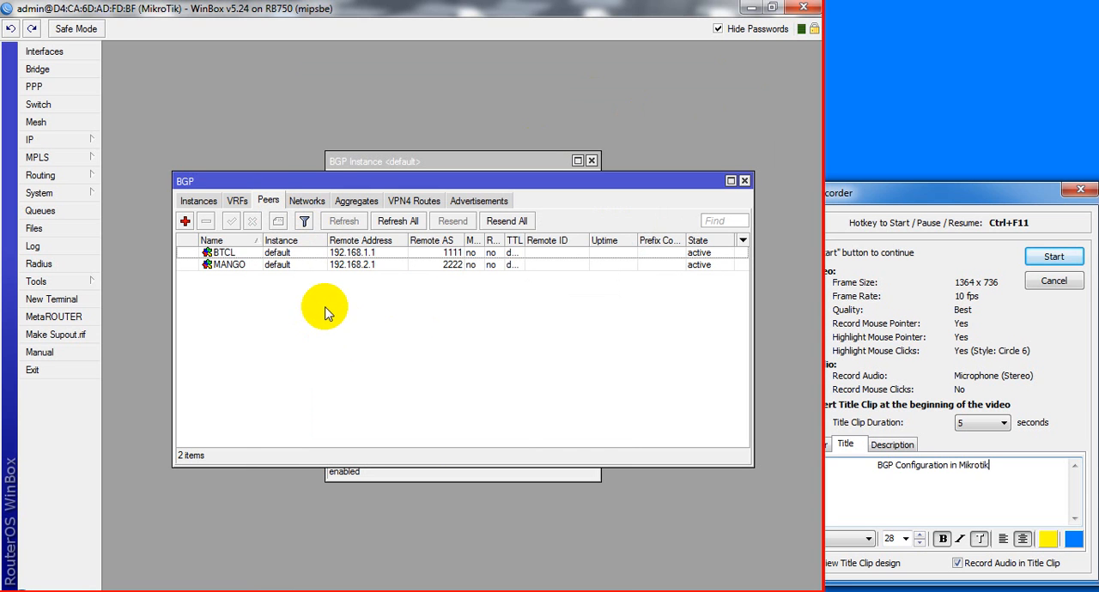
Show the BGP networks list and place the router's IP address list above it for reference
{"action": "left_click", "coordinate": [313, 204]}
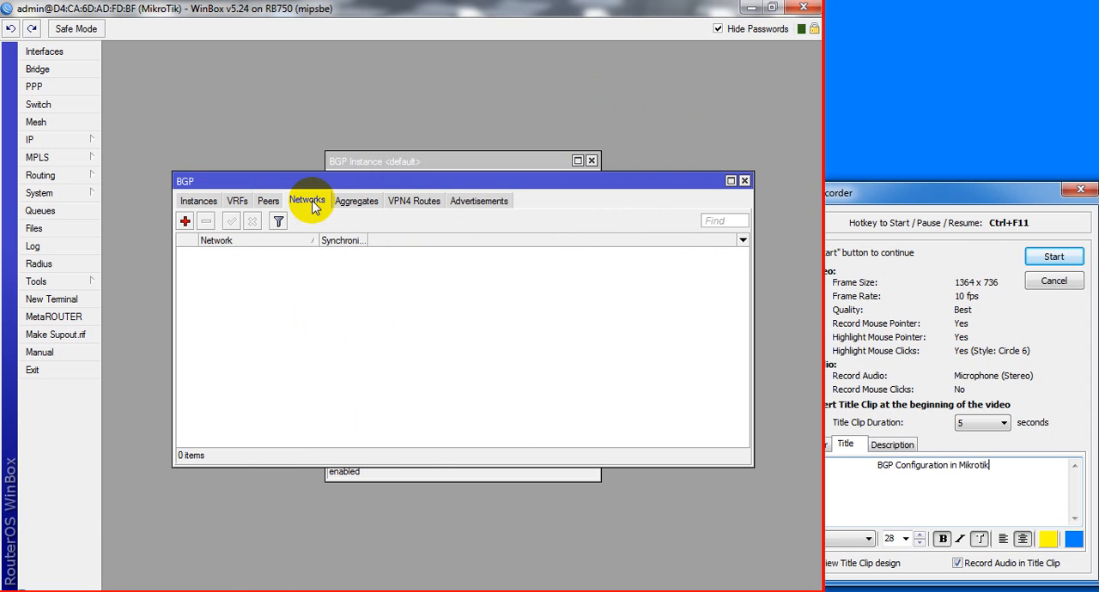
{"action": "left_click", "coordinate": [86, 142]}
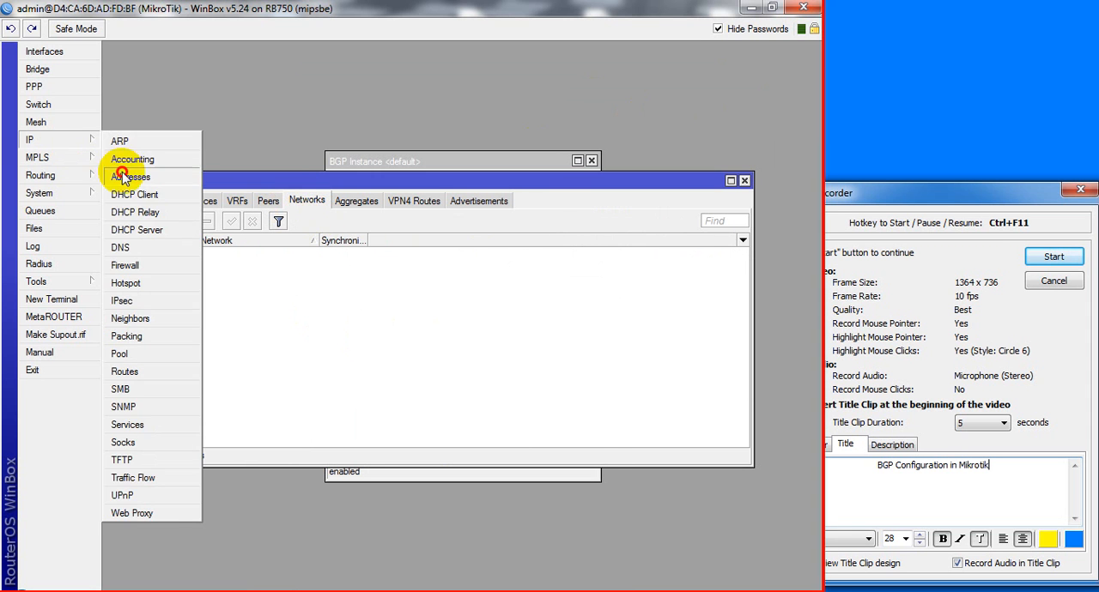
{"action": "left_click", "coordinate": [125, 177]}
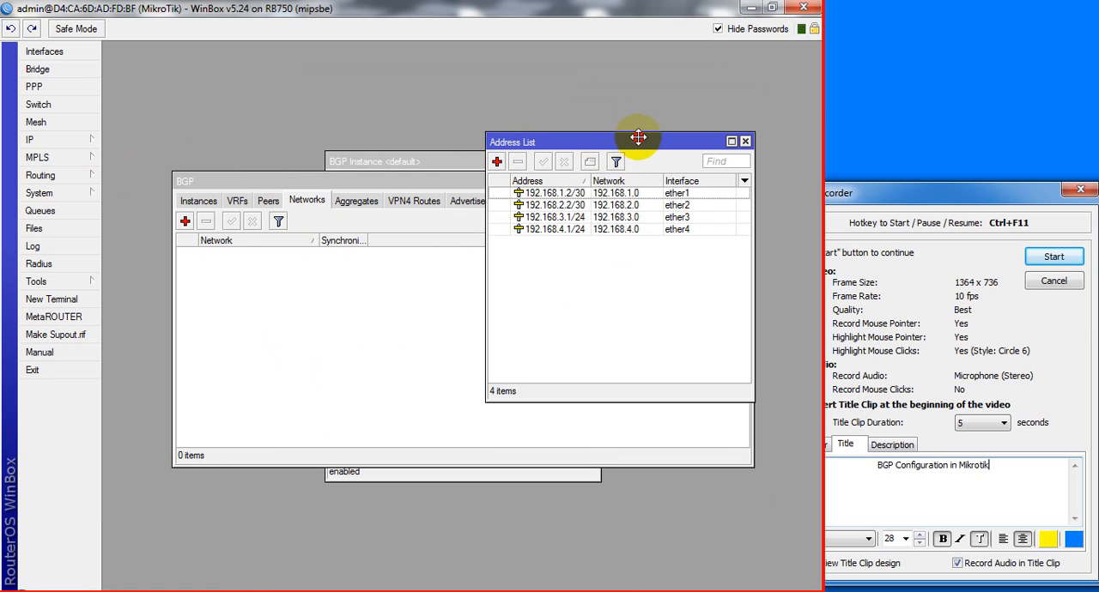
{"action": "left_click_drag", "start_coordinate": [637, 143], "coordinate": [663, 63]}
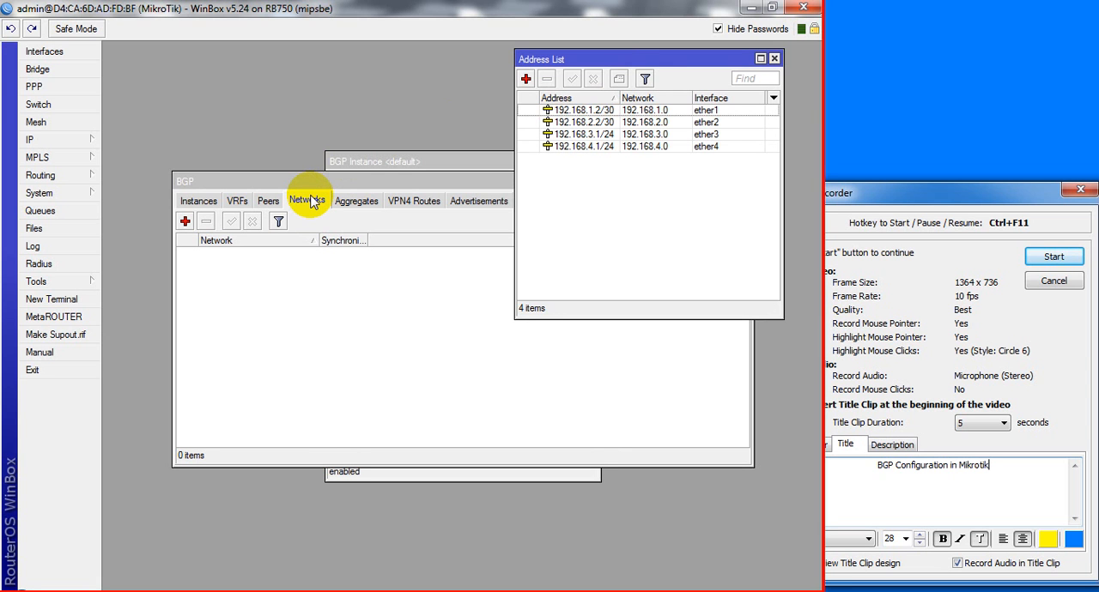
Add the ether3 network 192.168.3.0/24 to the BGP networks without synchronization
{"action": "left_click", "coordinate": [185, 221]}
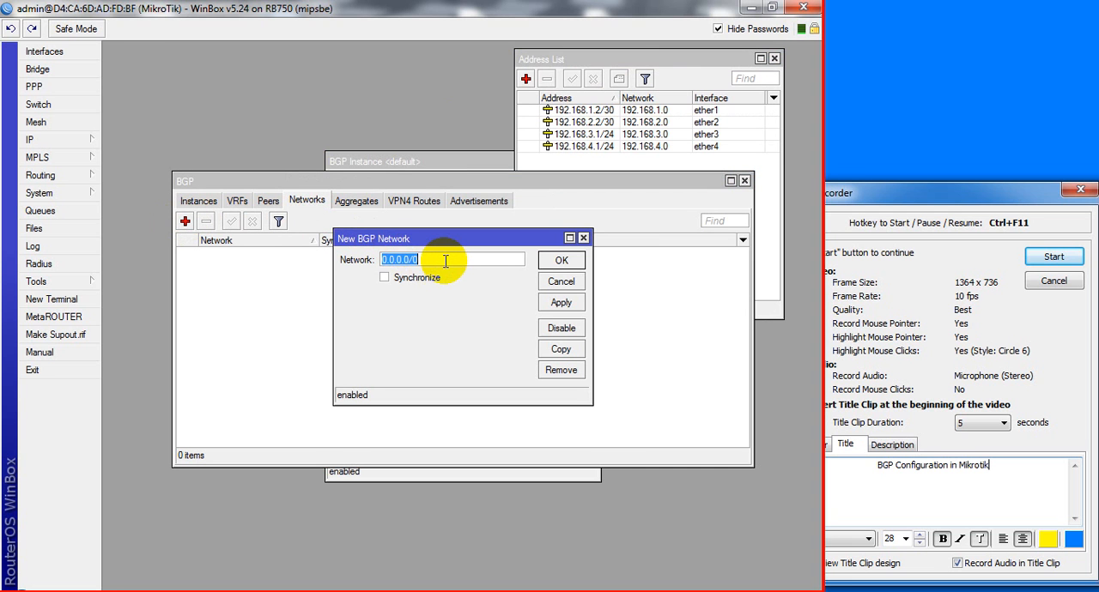
{"action": "type", "text": "192.168.3"}
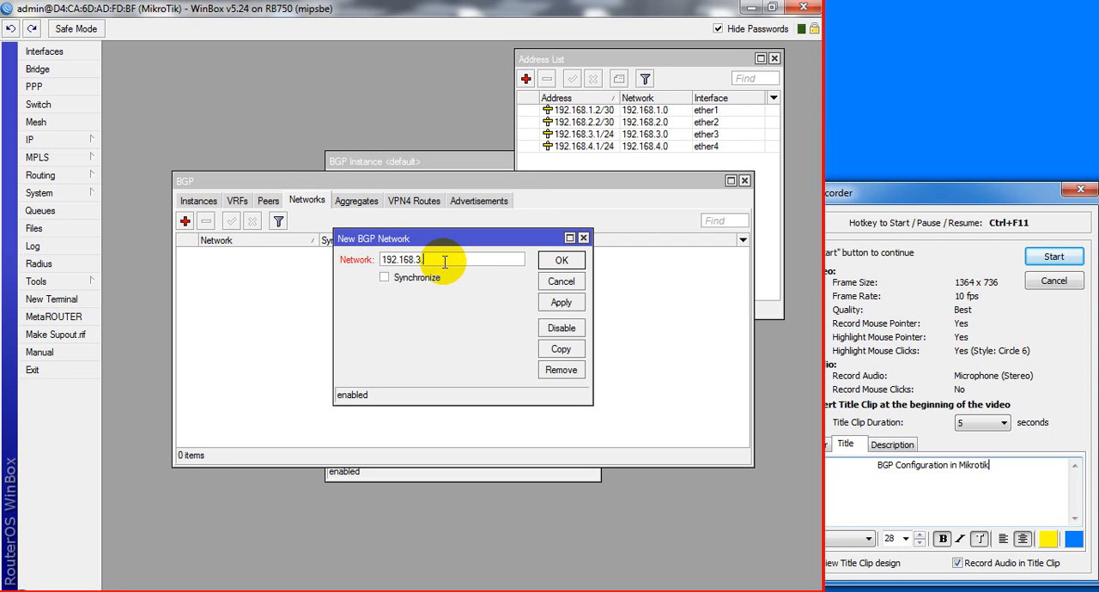
{"action": "type", "text": ".0/24"}
{"action": "left_click", "coordinate": [558, 304]}
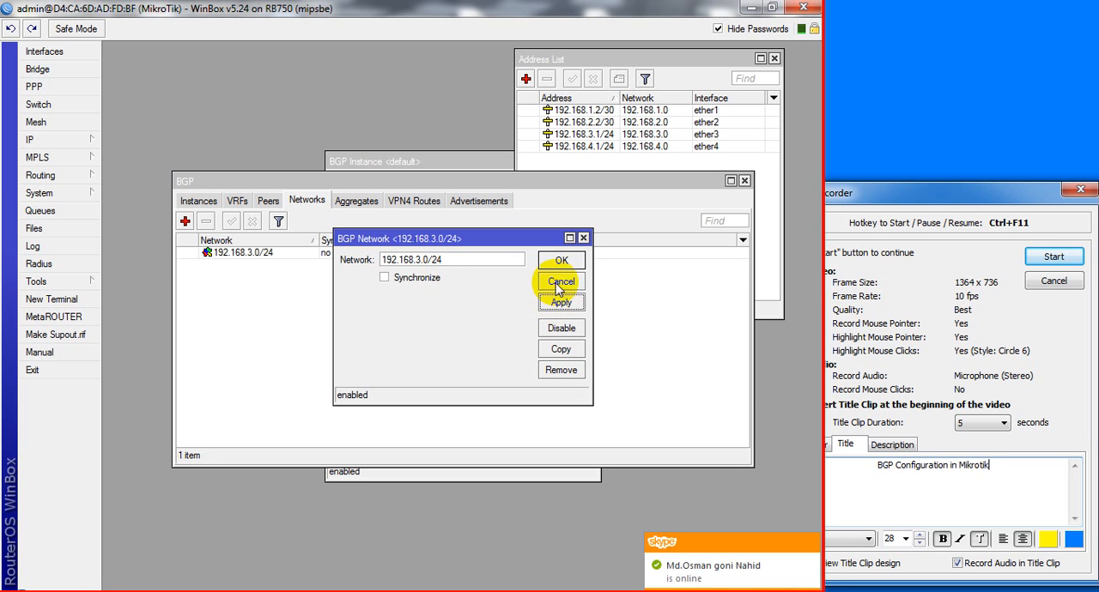
{"action": "left_click", "coordinate": [562, 260]}
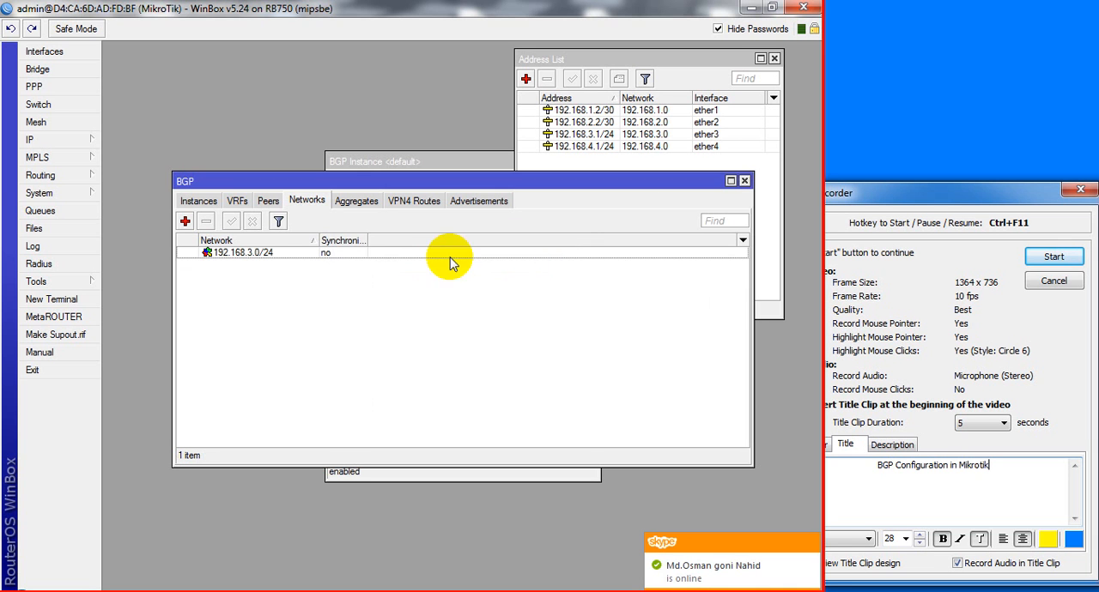
Add the ether4 network 192.168.4.0/24 to the BGP networks without synchronization
{"action": "left_click", "coordinate": [185, 220]}
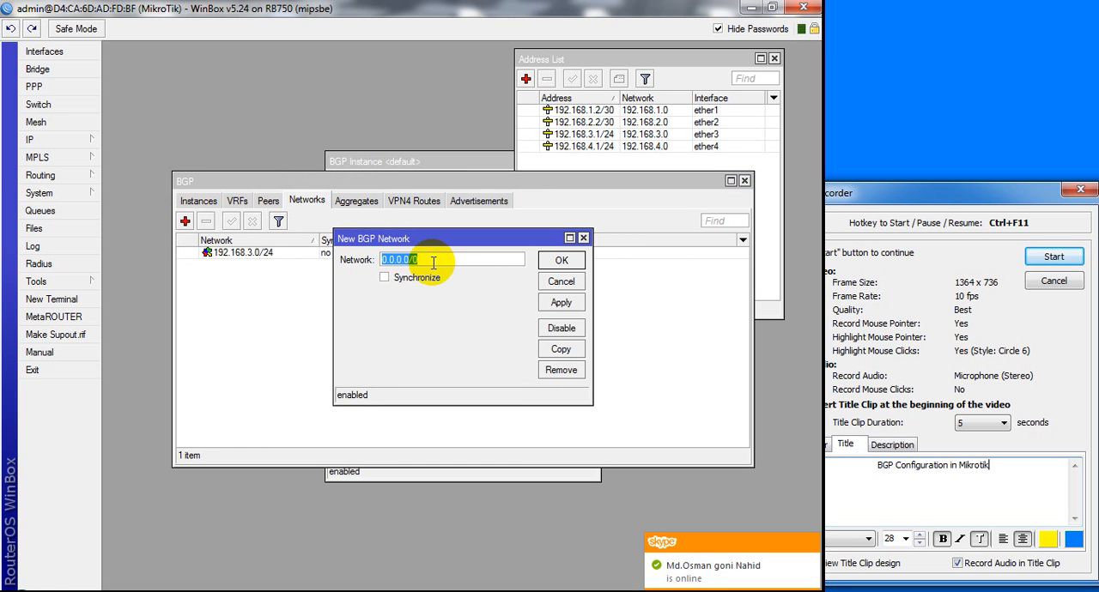
{"action": "type", "text": "192.168.4."}
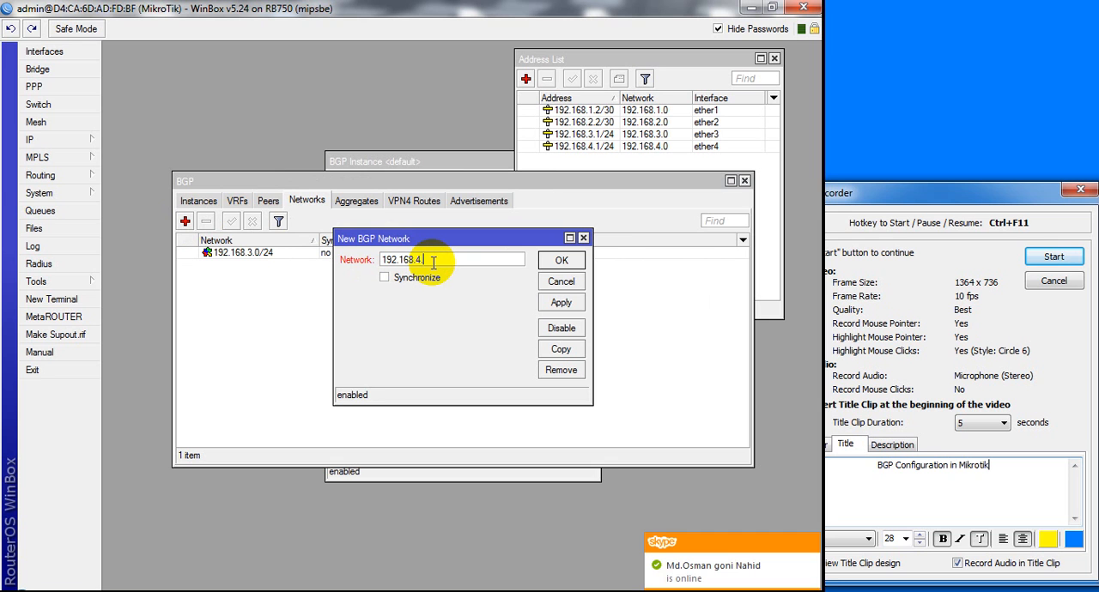
{"action": "type", "text": "0/"}
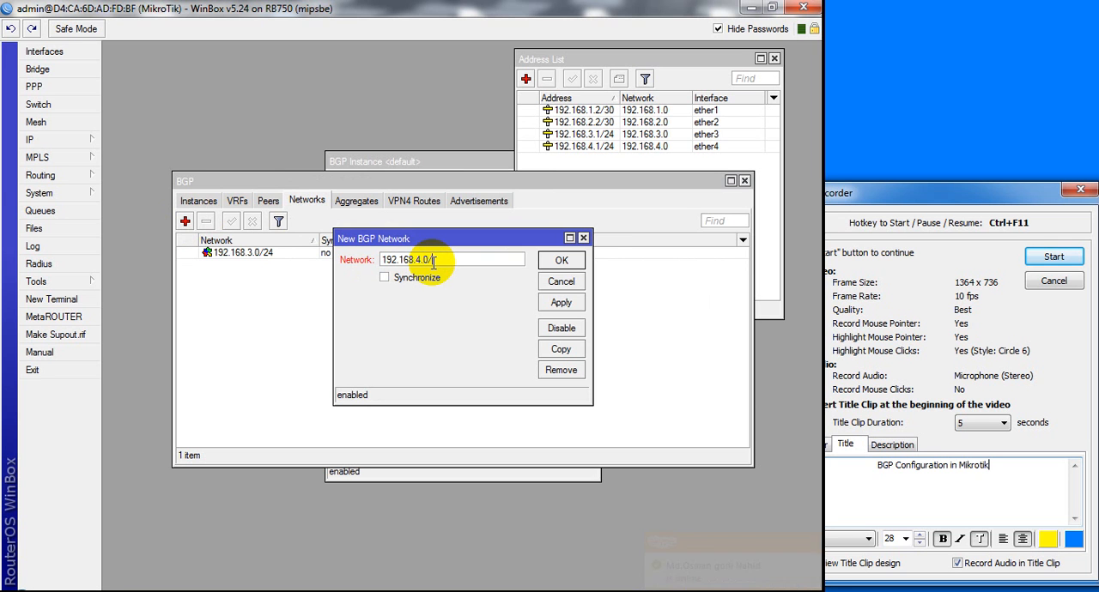
{"action": "type", "text": "24"}
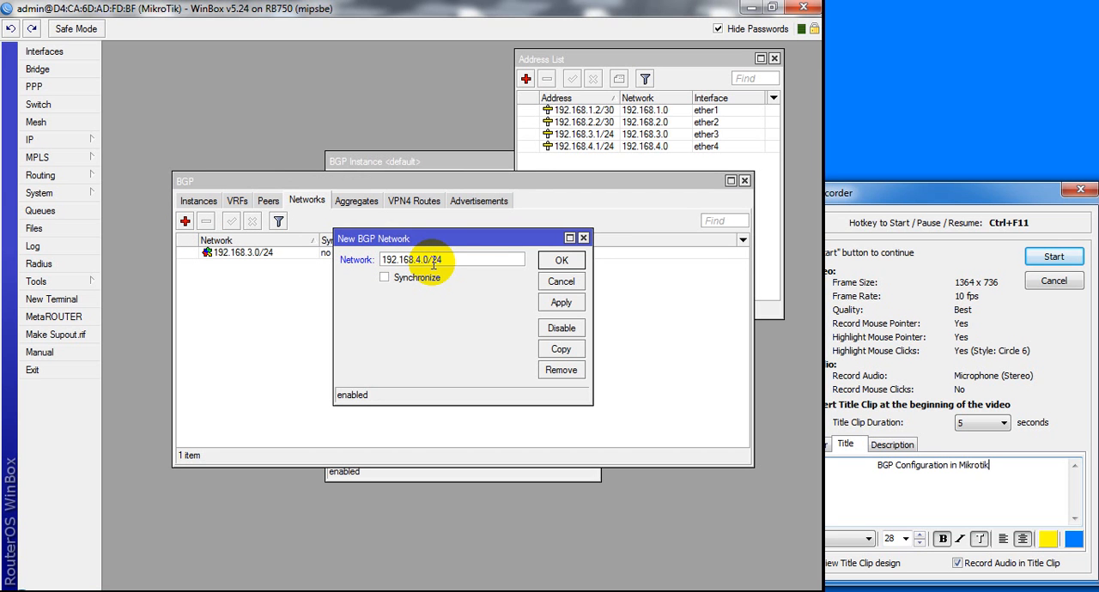
{"action": "left_click", "coordinate": [561, 302]}
{"action": "left_click", "coordinate": [560, 261]}
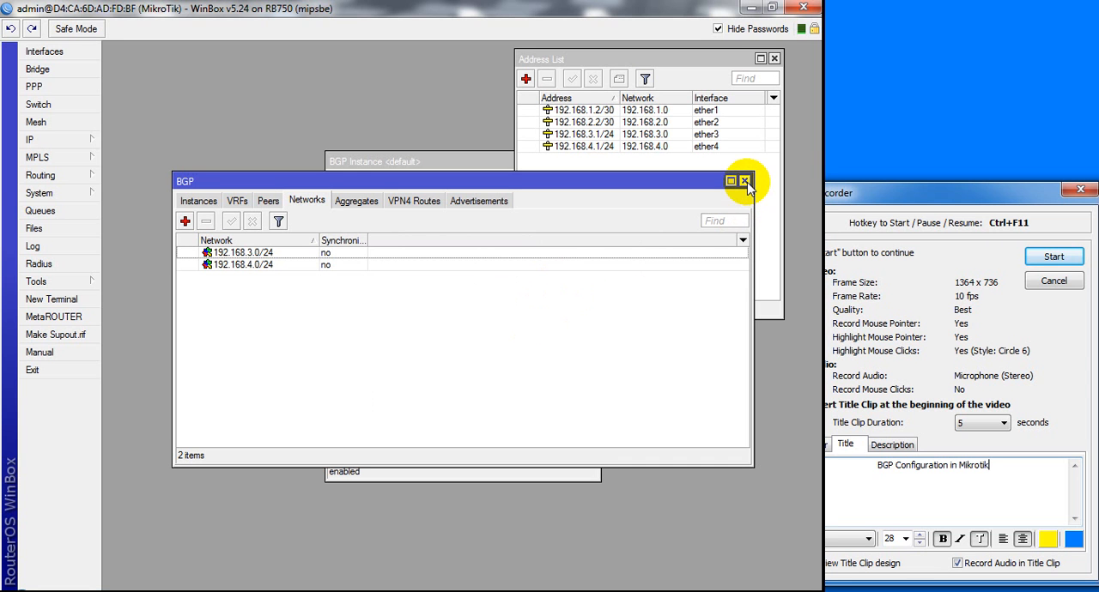
Widen the BGP window and add the network 192.168.0.0/23 to the BGP networks without synchronization
{"action": "left_click_drag", "start_coordinate": [752, 243], "coordinate": [795, 243]}
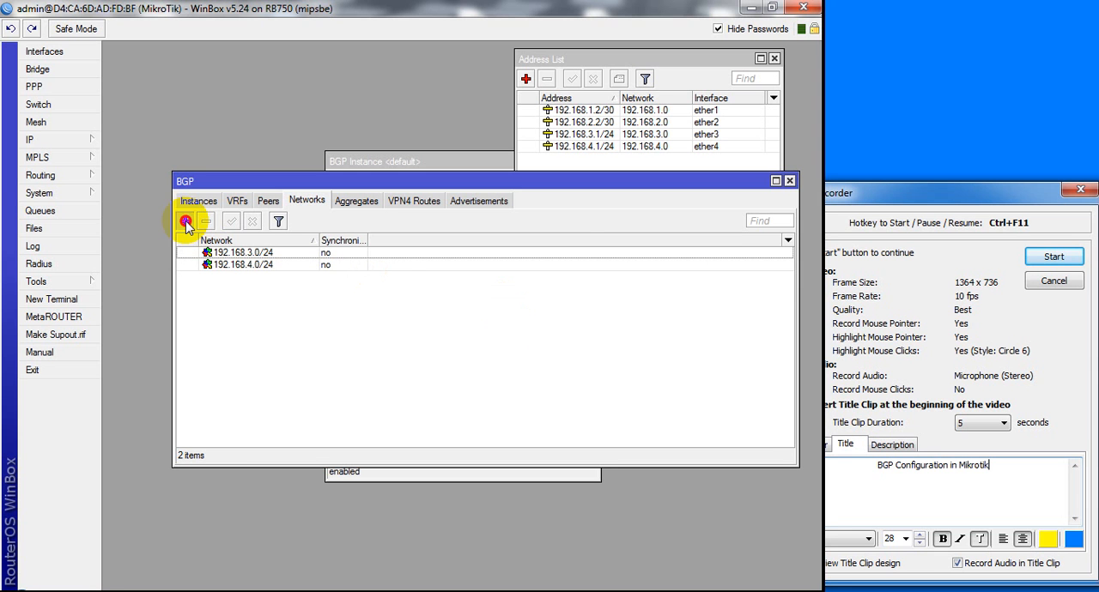
{"action": "left_click", "coordinate": [186, 222]}
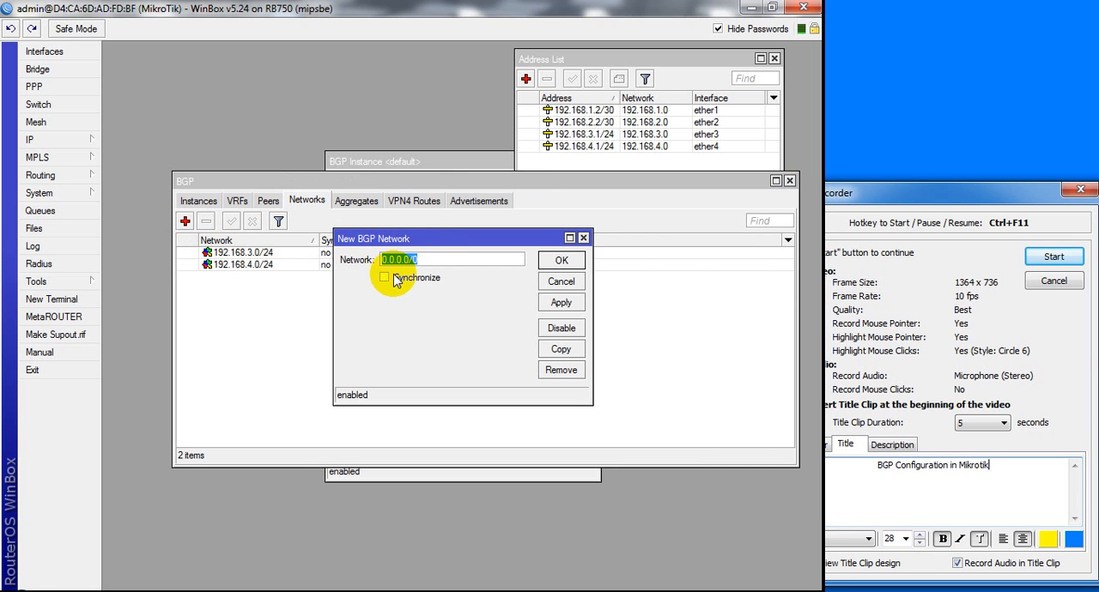
{"action": "type", "text": "192.168"}
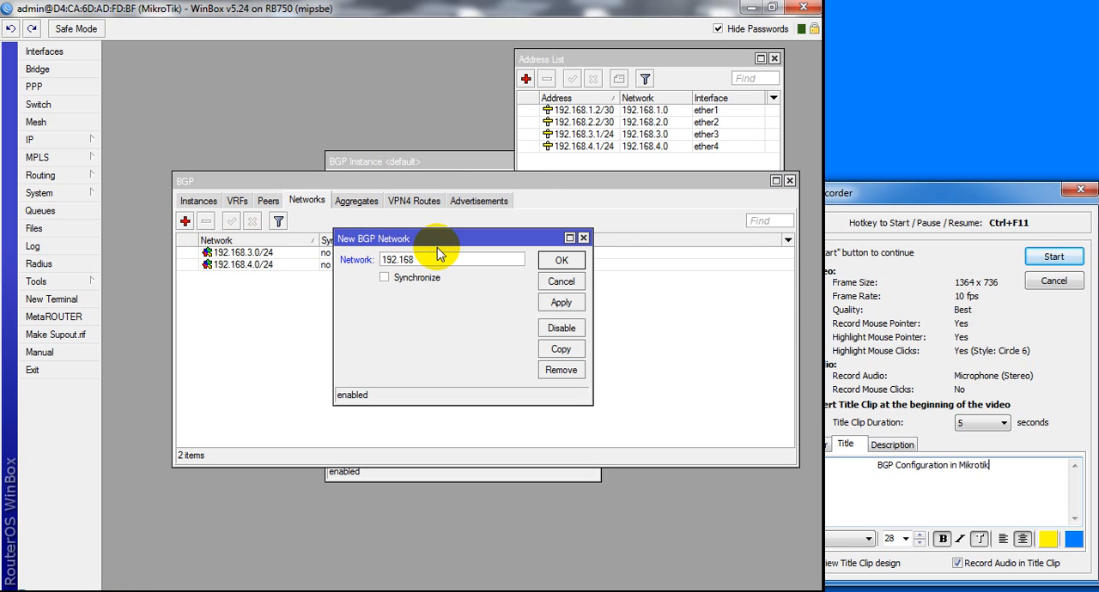
{"action": "type", "text": ".0.0/23"}
{"action": "left_click", "coordinate": [561, 304]}
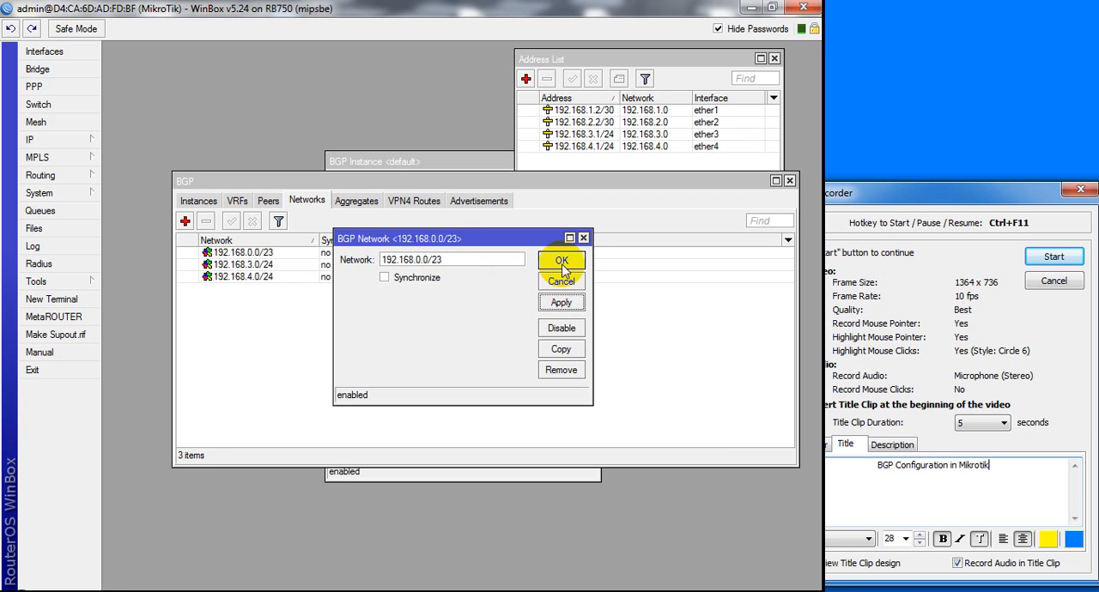
{"action": "left_click", "coordinate": [562, 261]}
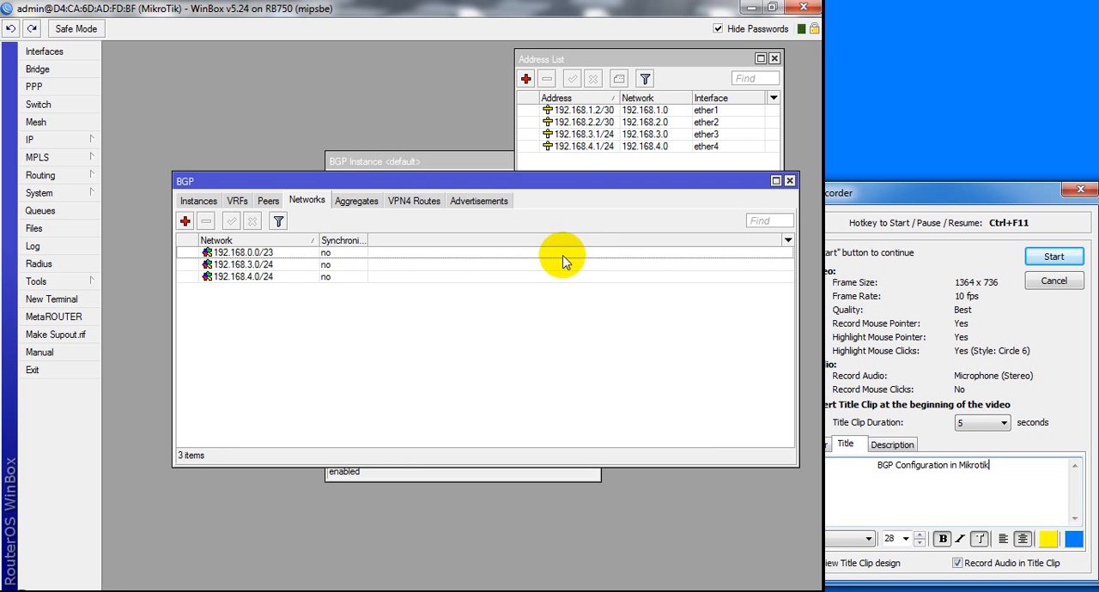
Select the 192.168.0.0/23 network, examine the BTCL link and LANs in the Packet Tracer topology, and return to WinBox
{"action": "left_click", "coordinate": [269, 253]}
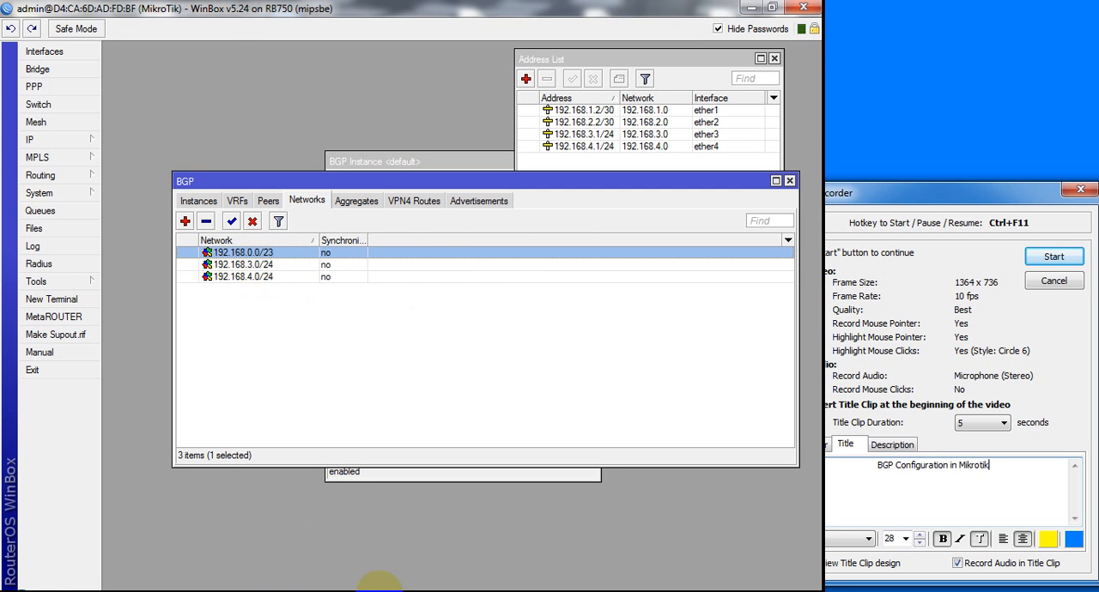
{"action": "left_click", "coordinate": [398, 590]}
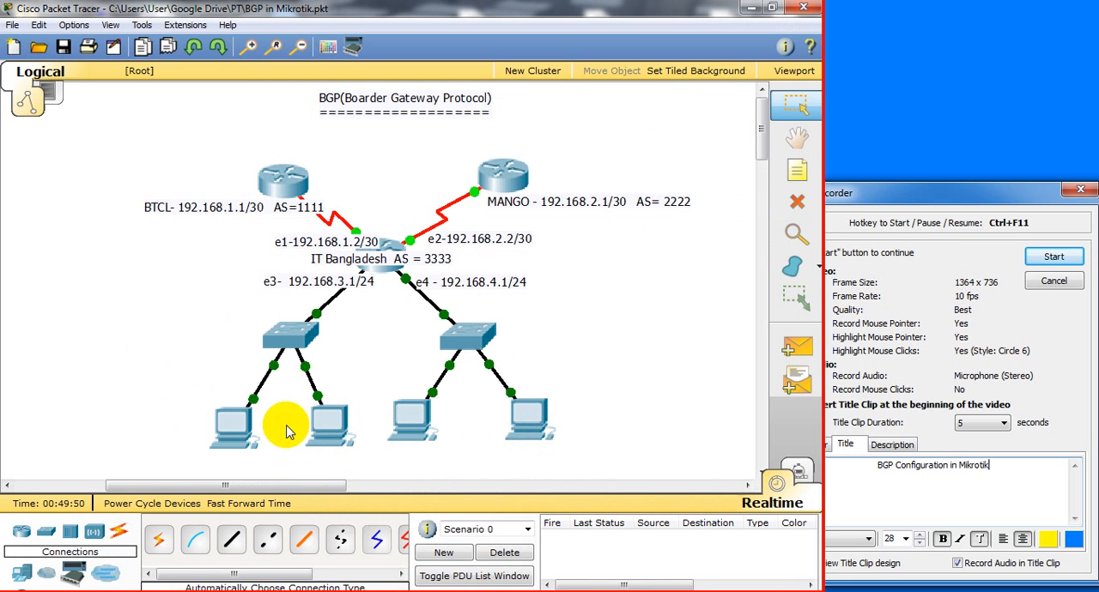
{"action": "mouse_move", "coordinate": [320, 445]}
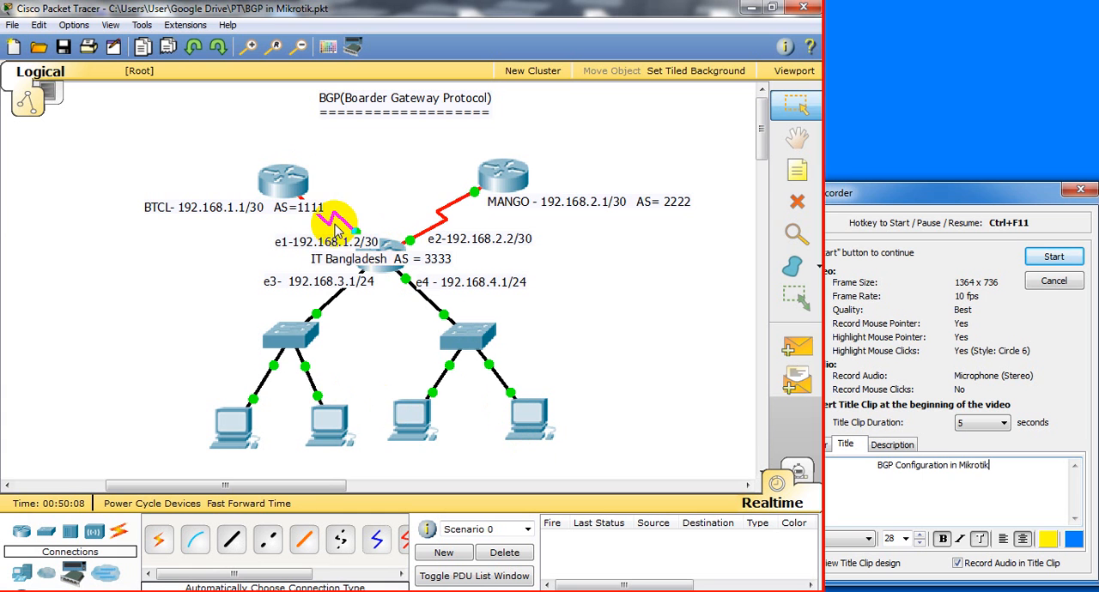
{"action": "mouse_move", "coordinate": [307, 221]}
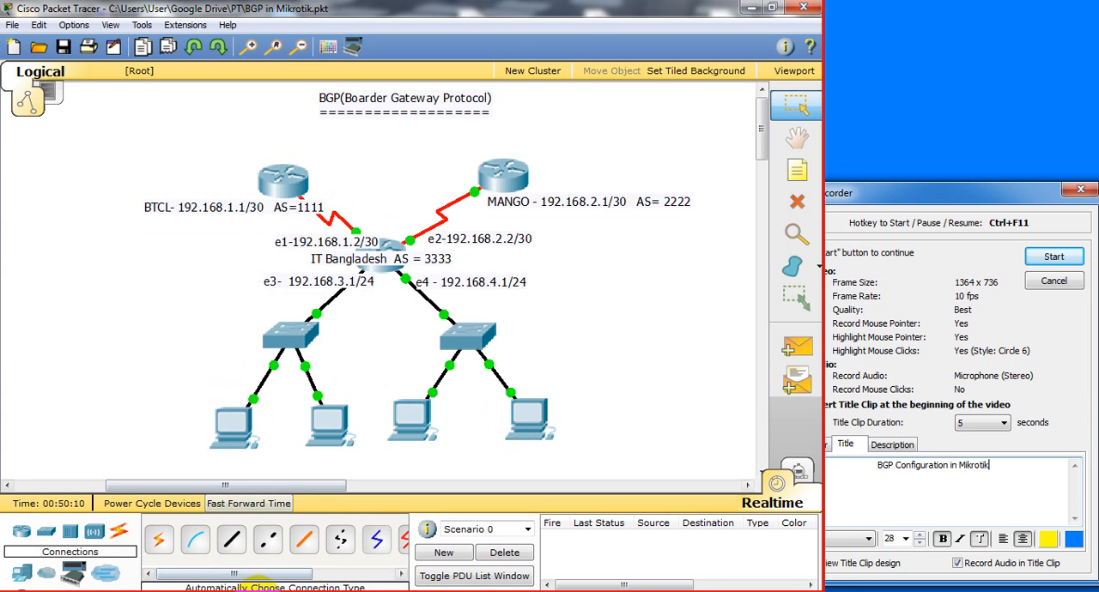
{"action": "left_click", "coordinate": [273, 591]}
{"action": "left_click", "coordinate": [306, 591]}
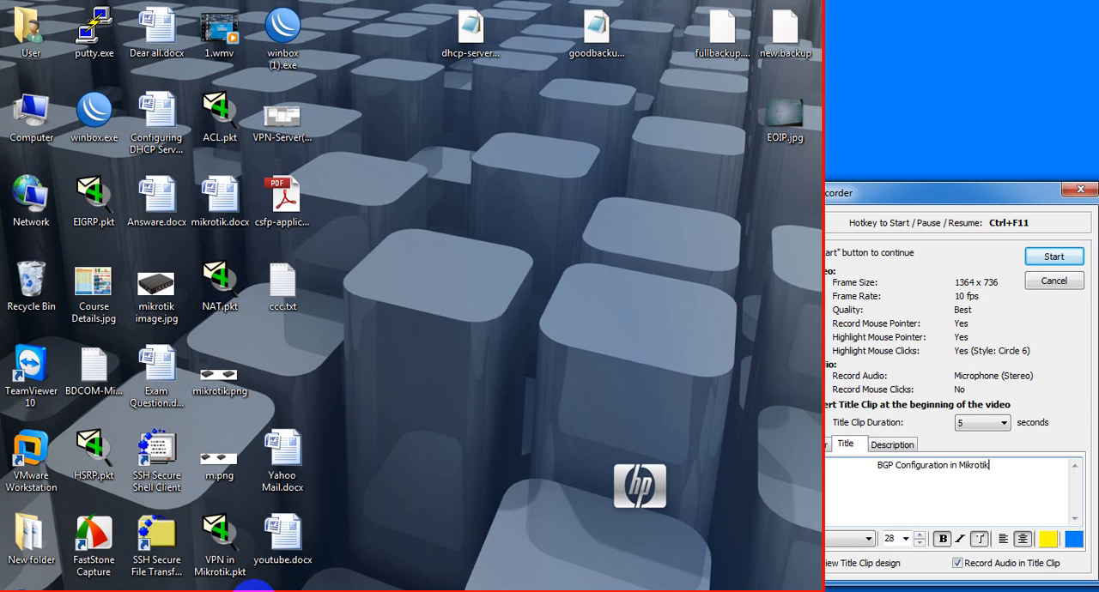
{"action": "left_click", "coordinate": [254, 591]}
{"action": "left_click", "coordinate": [371, 591]}
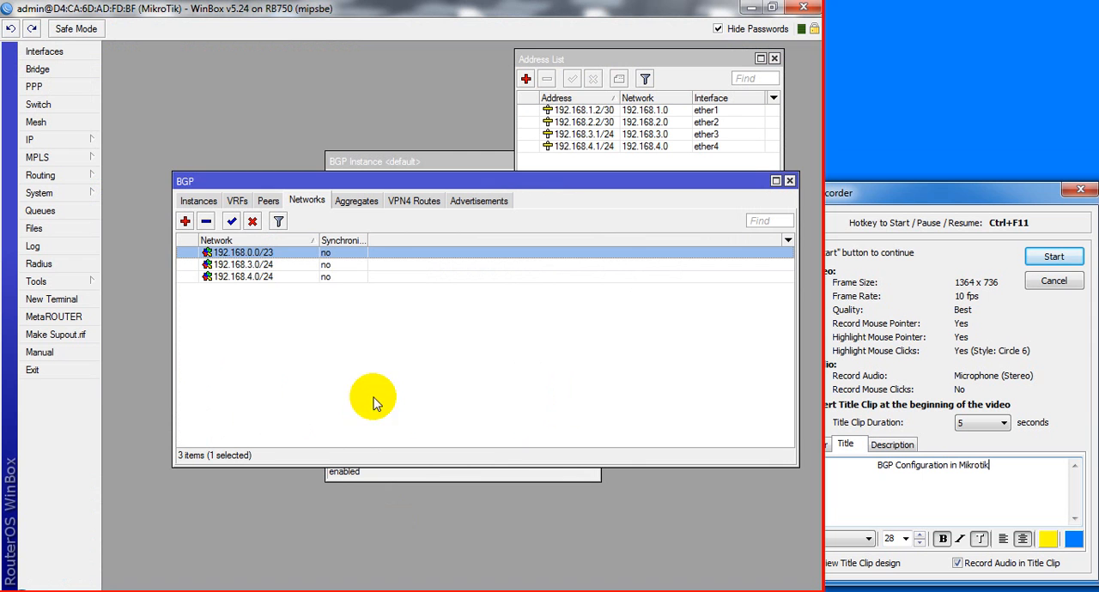
Review the 192.168.0.0/23 network entry and the Packet Tracer topology, returning to the BGP networks list without adding another entry
{"action": "double_click", "coordinate": [243, 252]}
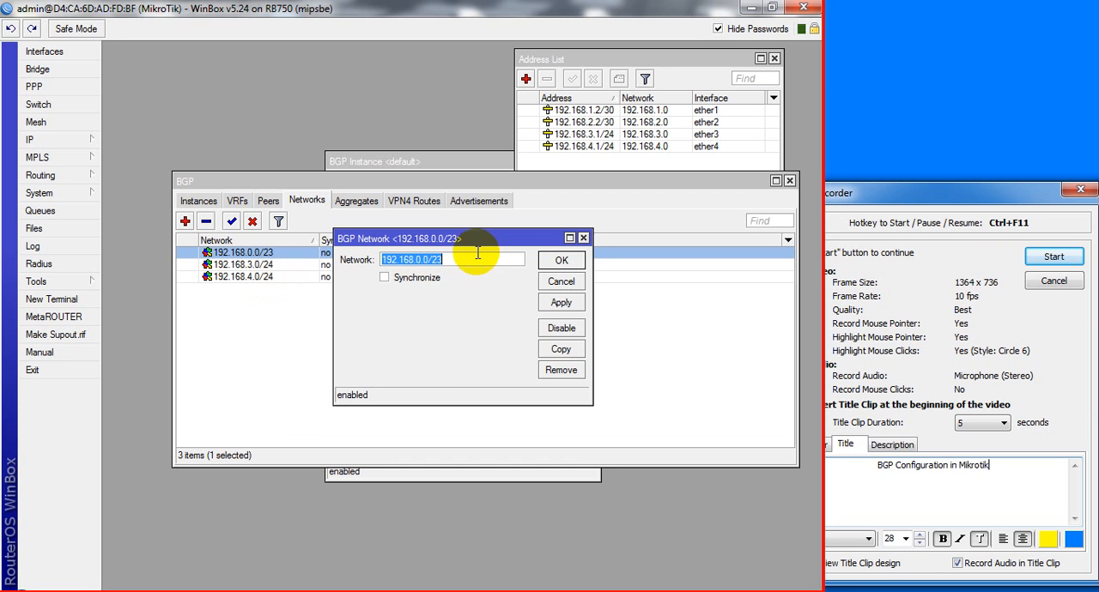
{"action": "left_click", "coordinate": [559, 261]}
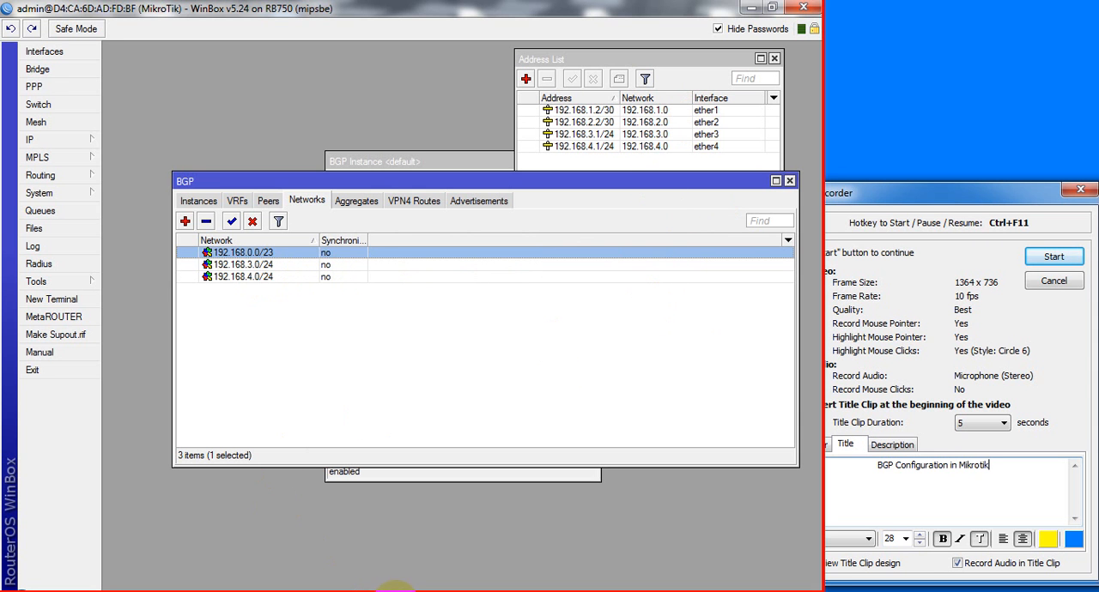
{"action": "left_click", "coordinate": [402, 590]}
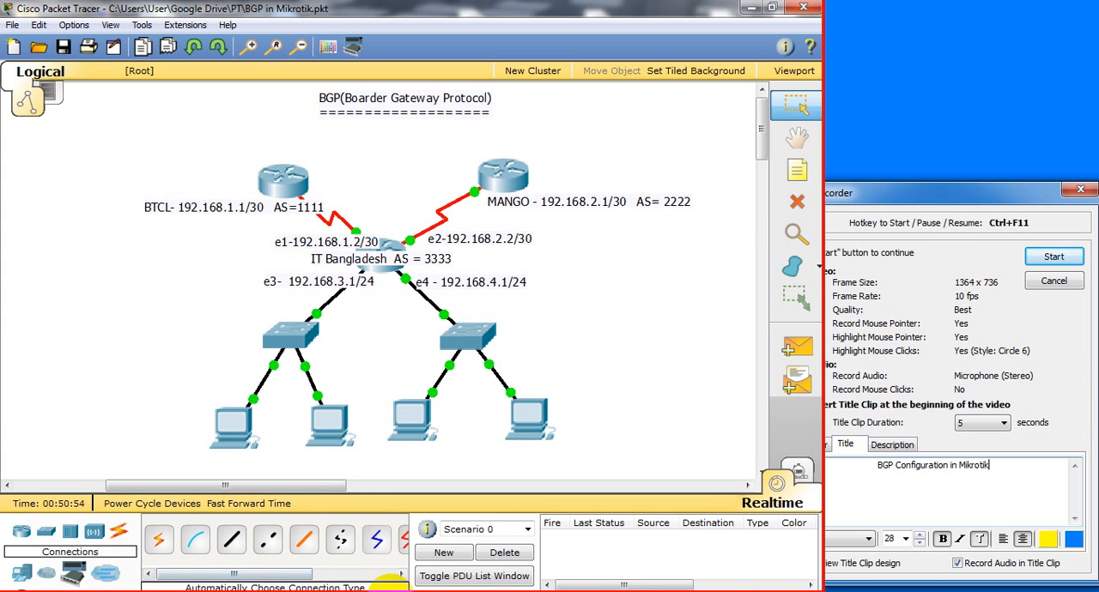
{"action": "left_click", "coordinate": [393, 591]}
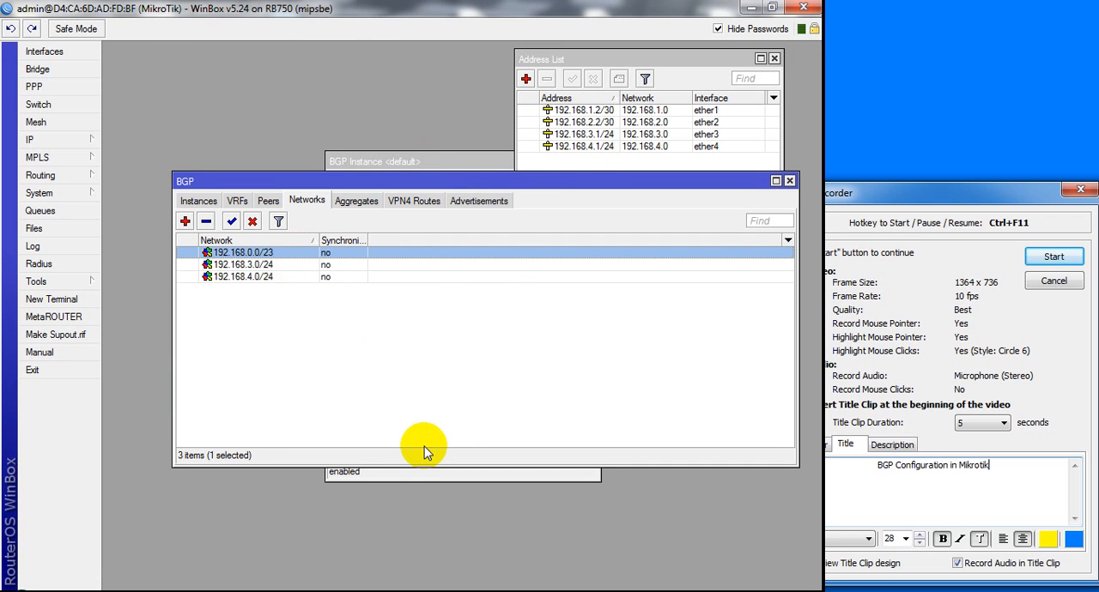
{"action": "left_click", "coordinate": [184, 222]}
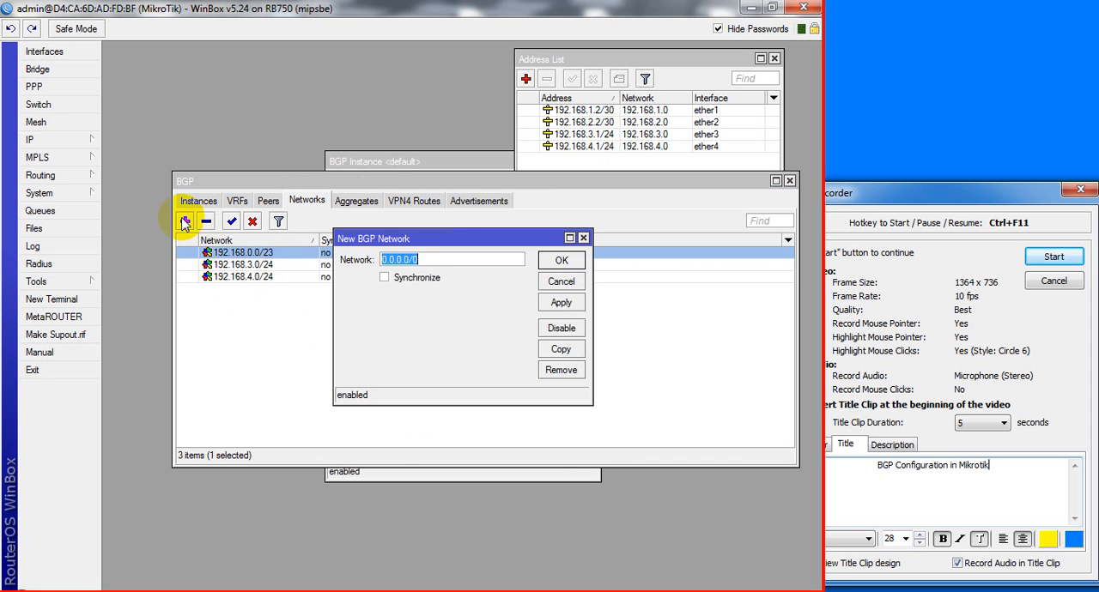
{"action": "left_click", "coordinate": [582, 238]}
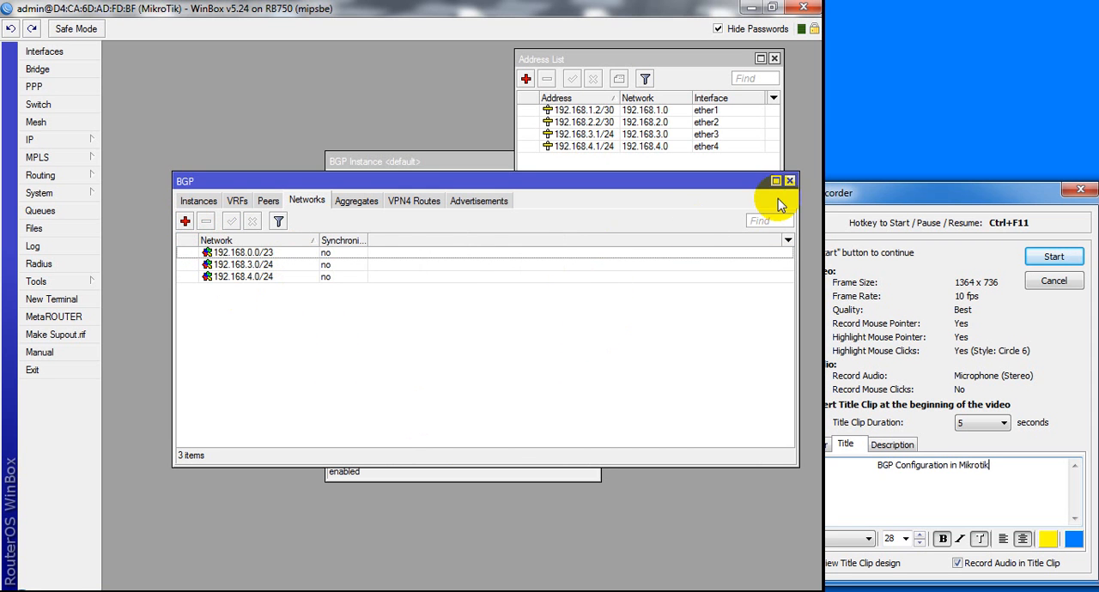
Close the BGP window, open the routing filters list and move it clear of the address list
{"action": "left_click", "coordinate": [789, 180]}
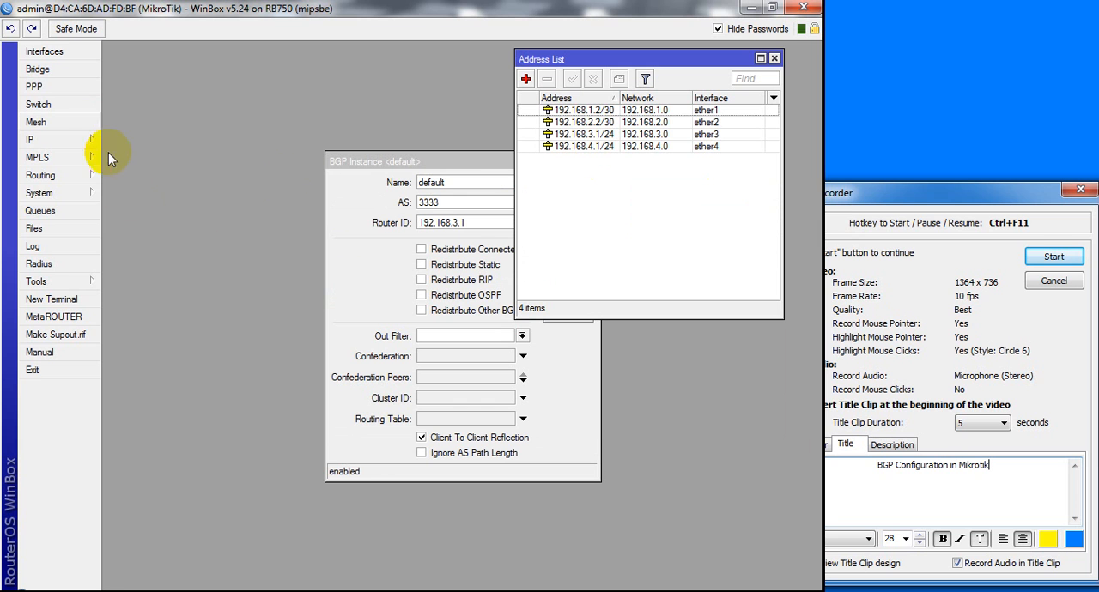
{"action": "left_click", "coordinate": [68, 177]}
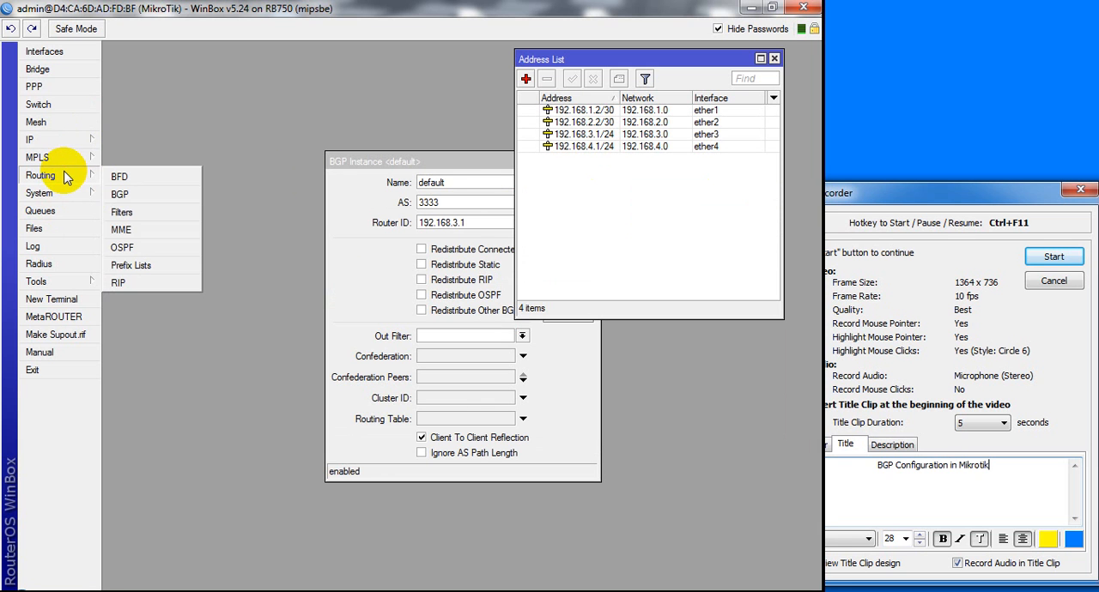
{"action": "left_click", "coordinate": [130, 212]}
{"action": "left_click_drag", "start_coordinate": [427, 190], "coordinate": [346, 102]}
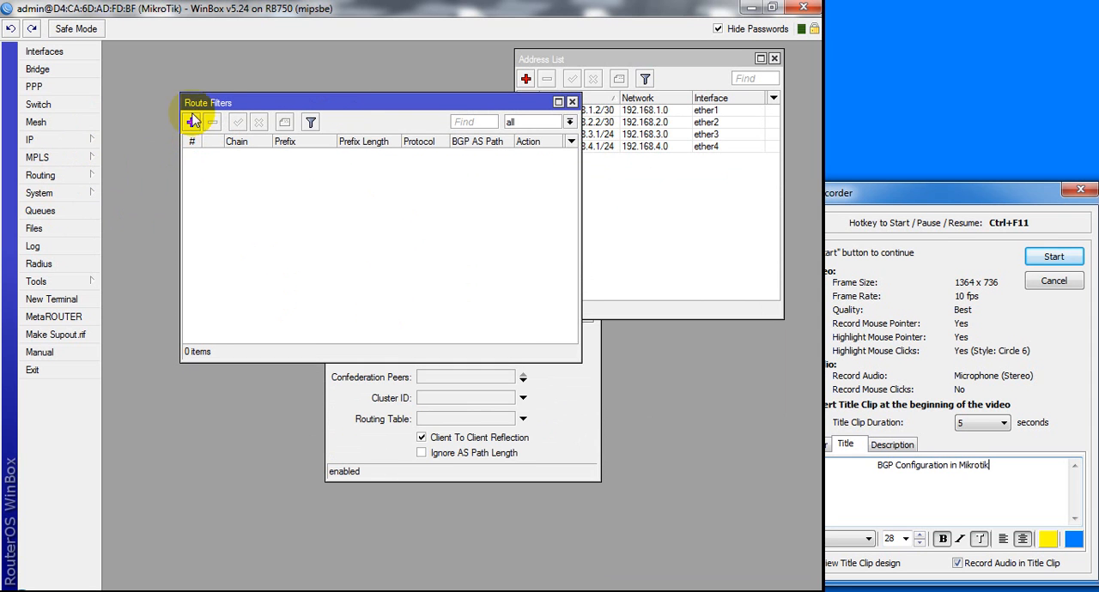
Add a route filter for the chain Mango-in with the action accept
{"action": "left_click", "coordinate": [192, 123]}
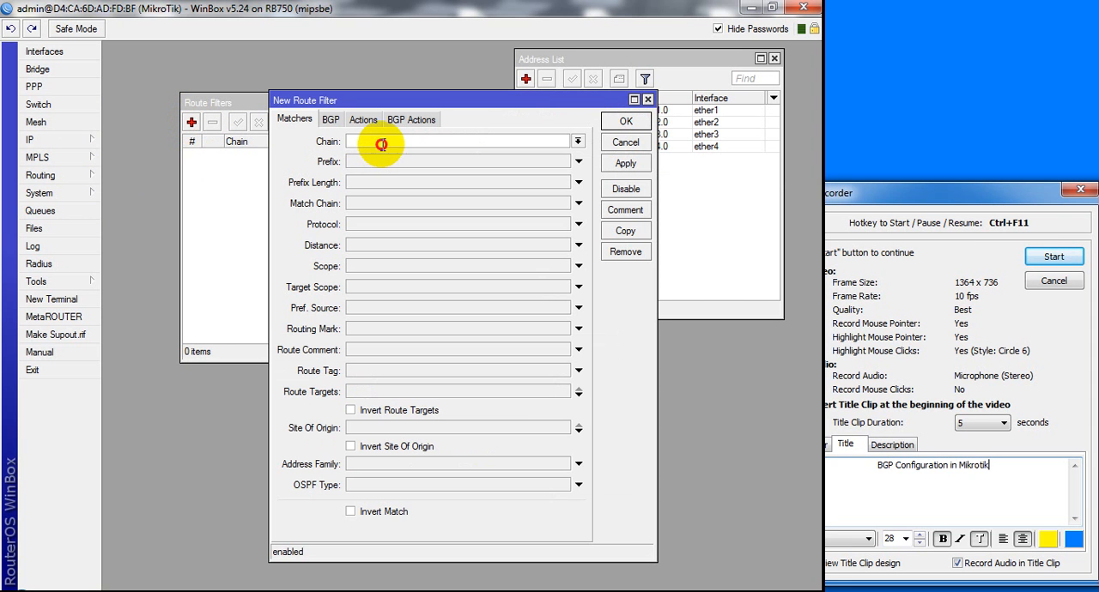
{"action": "left_click", "coordinate": [381, 144]}
{"action": "type", "text": "Man"}
{"action": "type", "text": "go-in"}
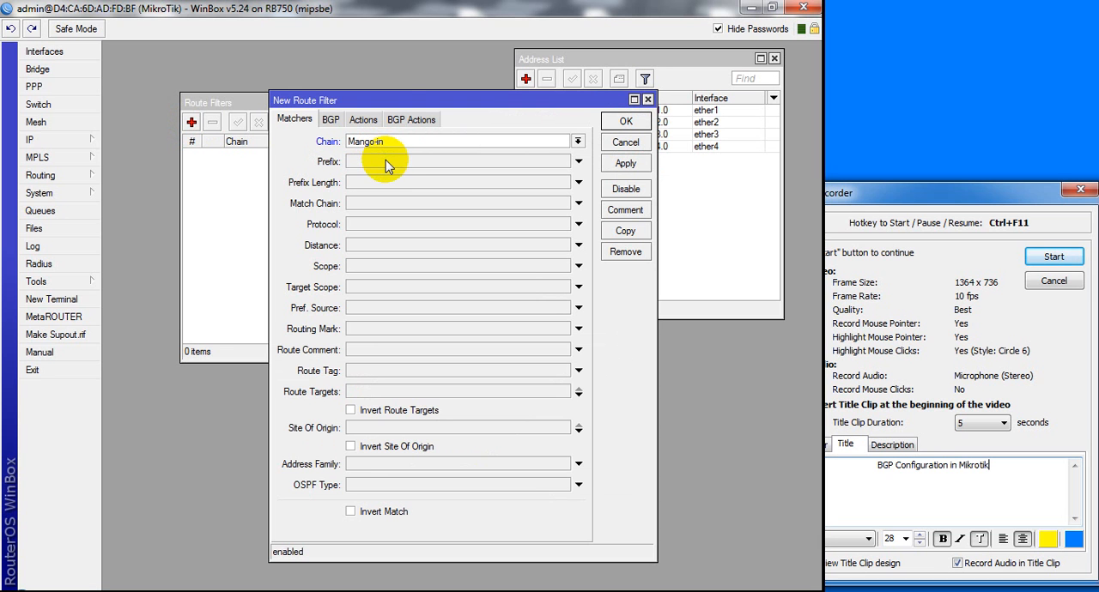
{"action": "left_click", "coordinate": [385, 161]}
{"action": "left_click", "coordinate": [363, 120]}
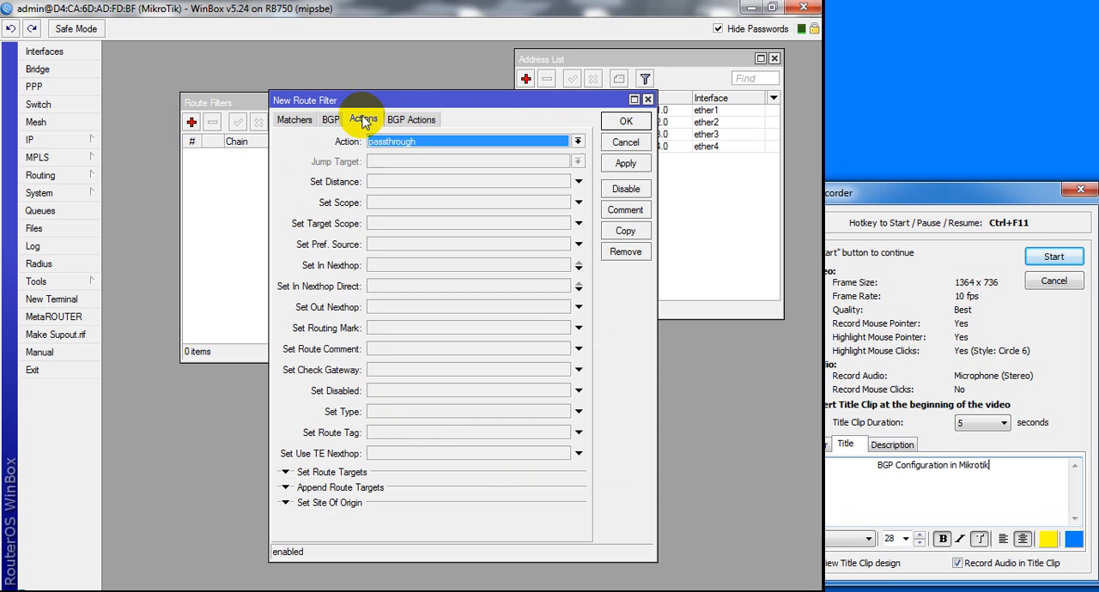
{"action": "left_click", "coordinate": [400, 141]}
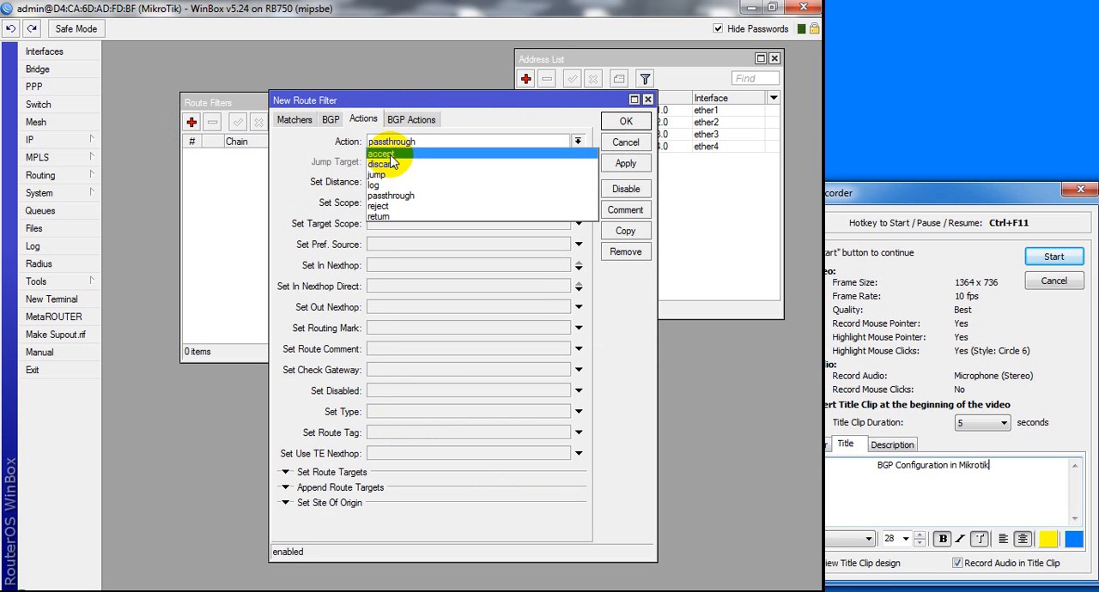
{"action": "left_click", "coordinate": [390, 156]}
{"action": "left_click", "coordinate": [625, 163]}
{"action": "left_click", "coordinate": [621, 123]}
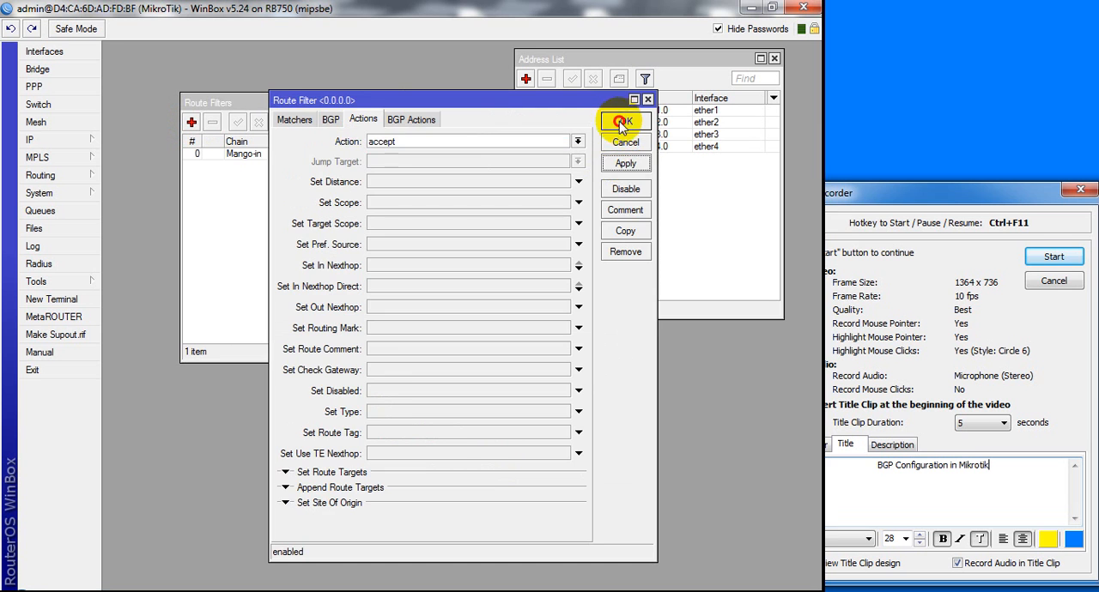
Reopen the Mango-in route filter and check the MANGO link in the Packet Tracer topology
{"action": "double_click", "coordinate": [282, 157]}
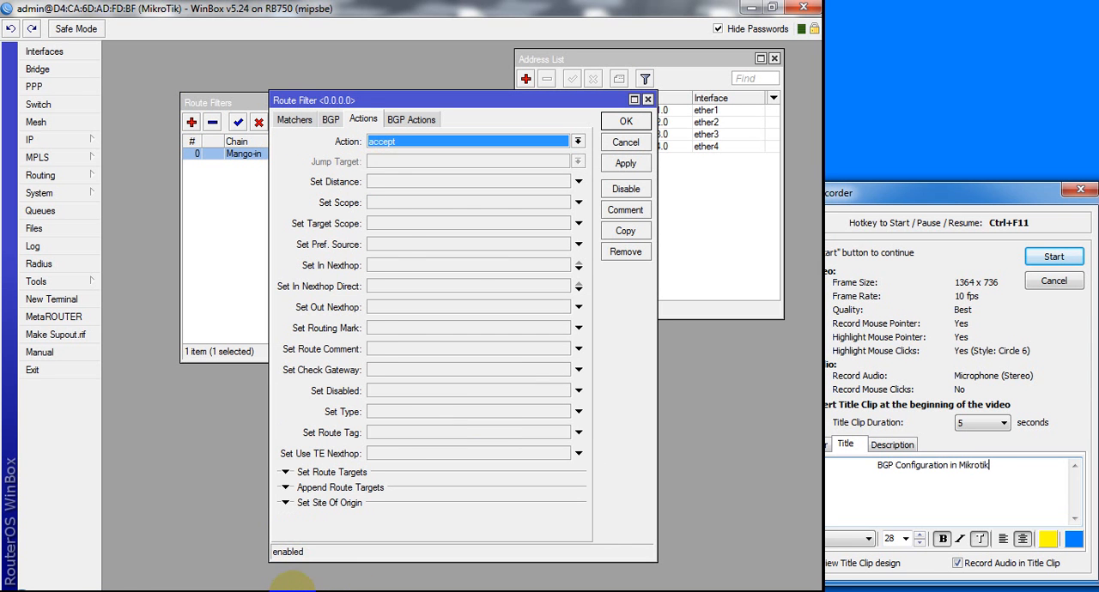
{"action": "left_click", "coordinate": [259, 591]}
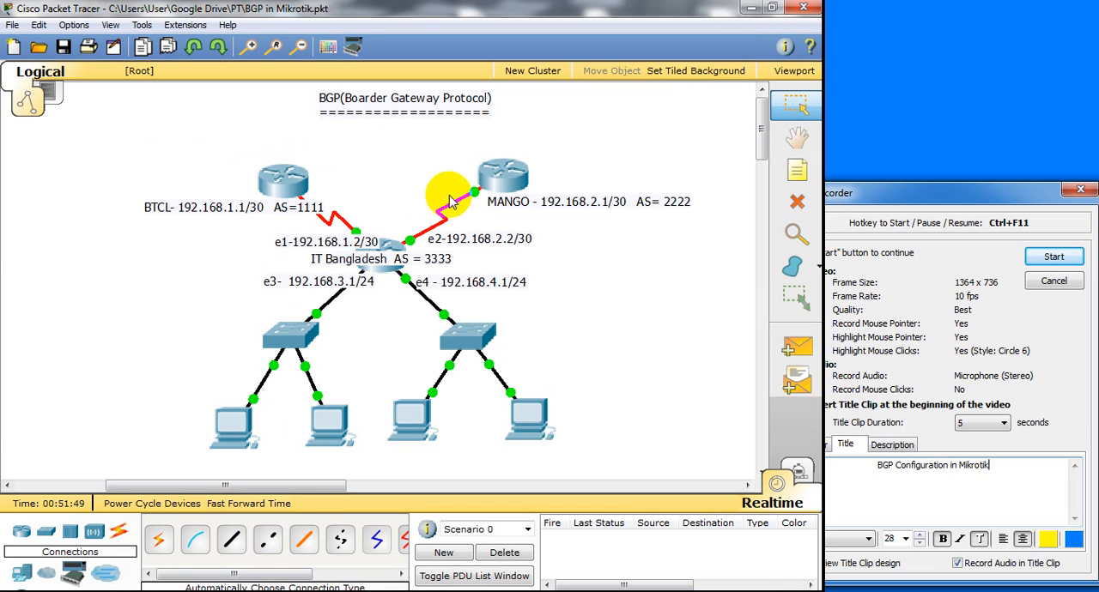
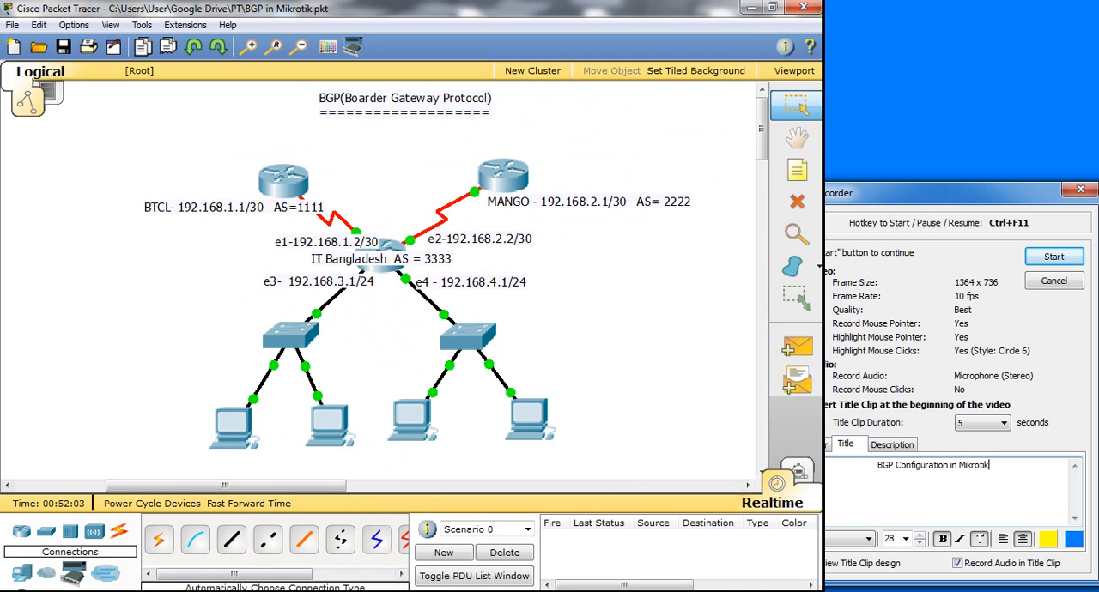
Return to WinBox, close the Mango-in filter and start a new route filter with chain BTCL-in and prefix 0.0.0.0
{"action": "left_click", "coordinate": [393, 591]}
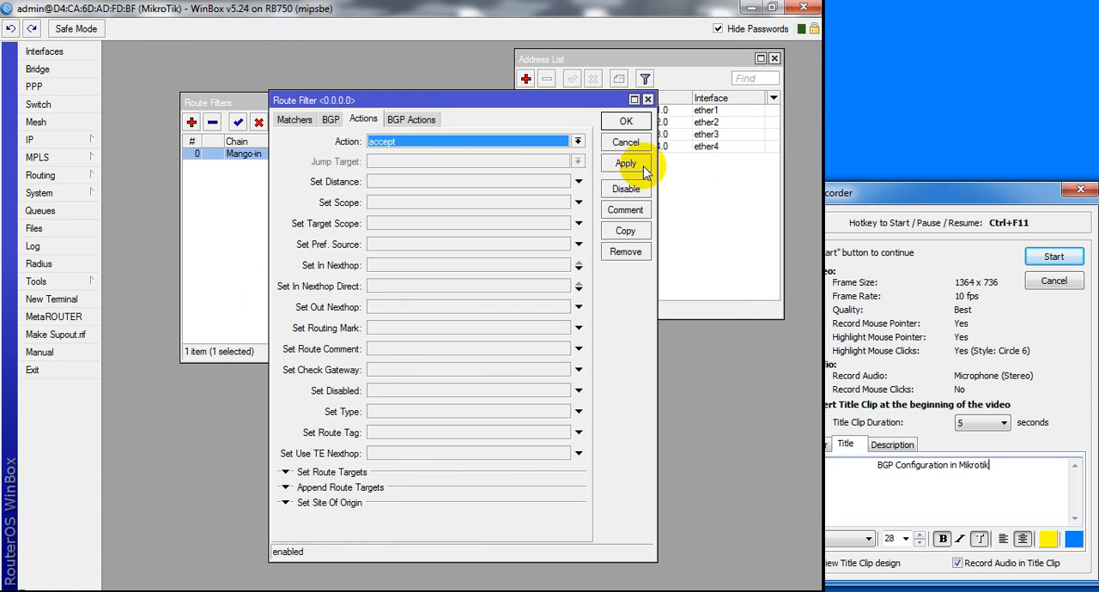
{"action": "left_click", "coordinate": [634, 124]}
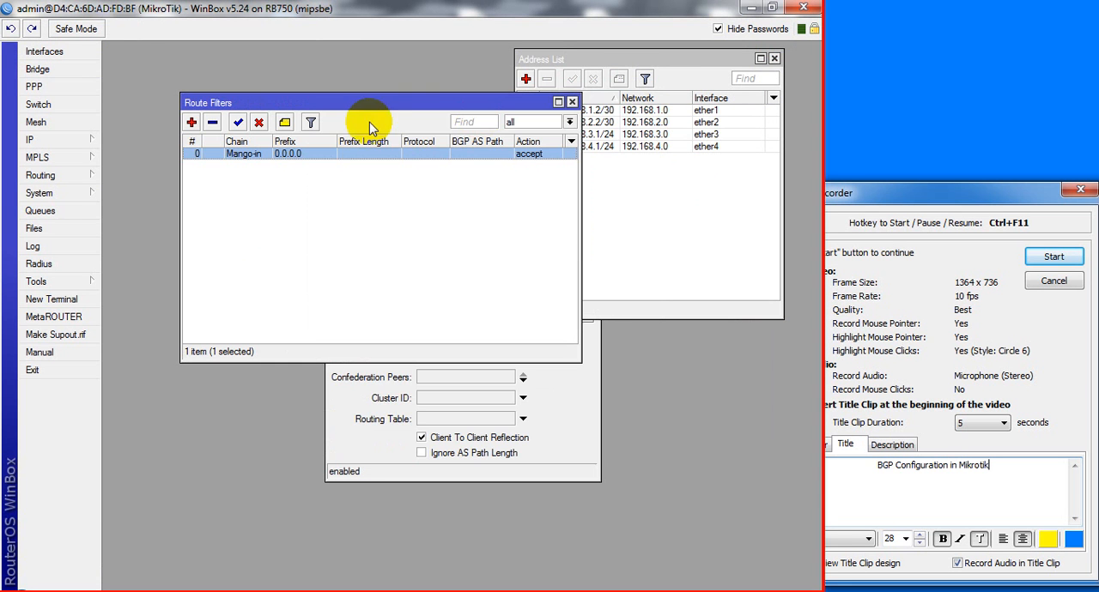
{"action": "left_click", "coordinate": [191, 123]}
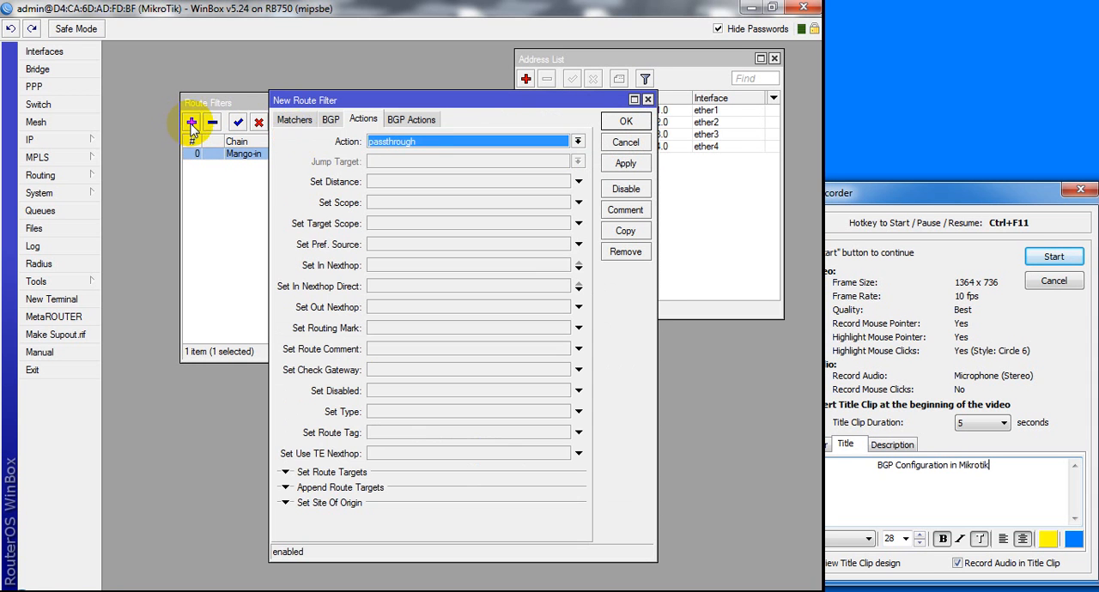
{"action": "left_click", "coordinate": [294, 119]}
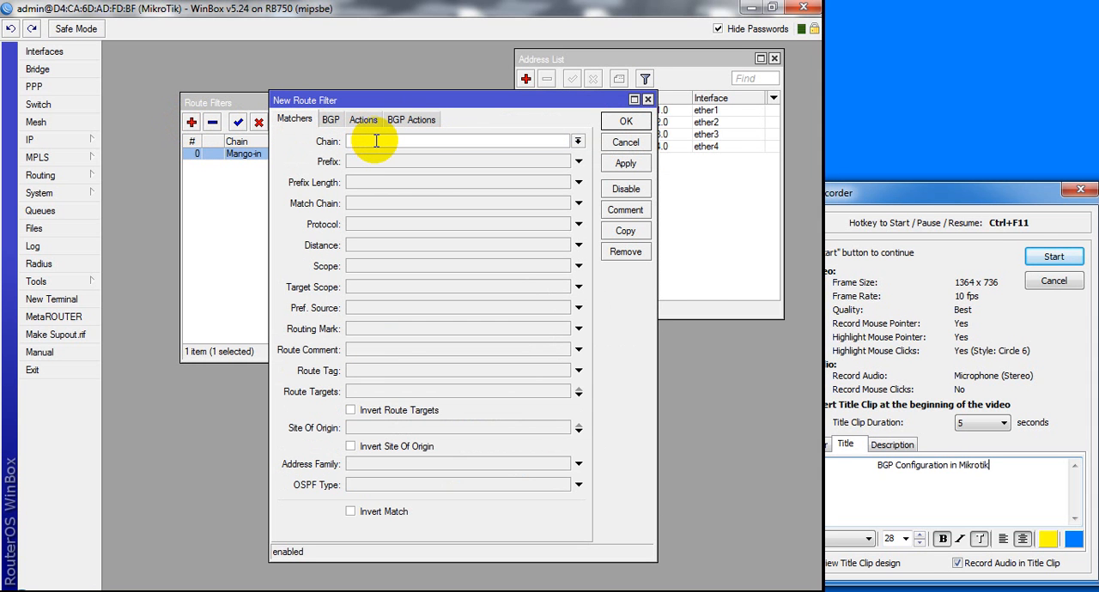
{"action": "type", "text": "BT"}
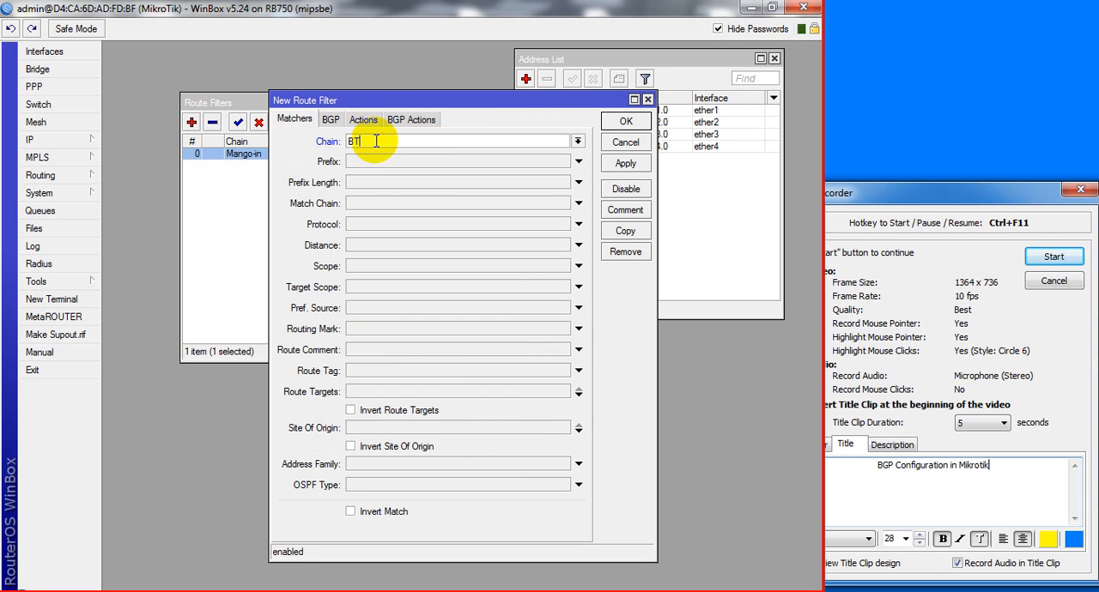
{"action": "type", "text": "CL-in"}
{"action": "left_click", "coordinate": [391, 164]}
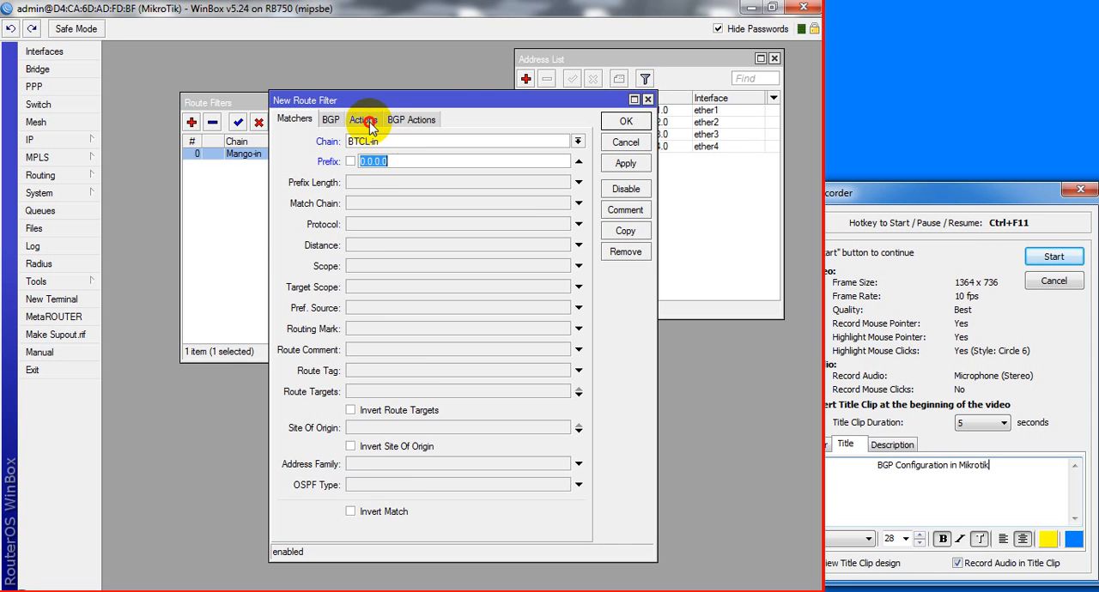
Set the BTCL-in filter's action to accept and save the filter
{"action": "left_click", "coordinate": [365, 121]}
{"action": "left_click", "coordinate": [403, 142]}
{"action": "left_click", "coordinate": [403, 153]}
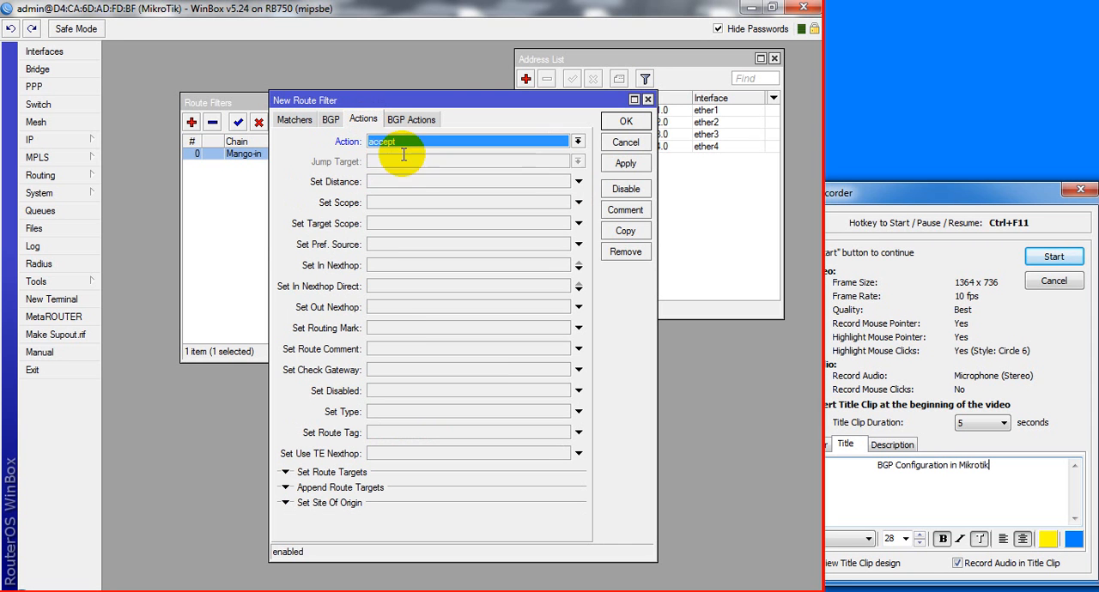
{"action": "left_click", "coordinate": [623, 164]}
{"action": "left_click", "coordinate": [625, 121]}
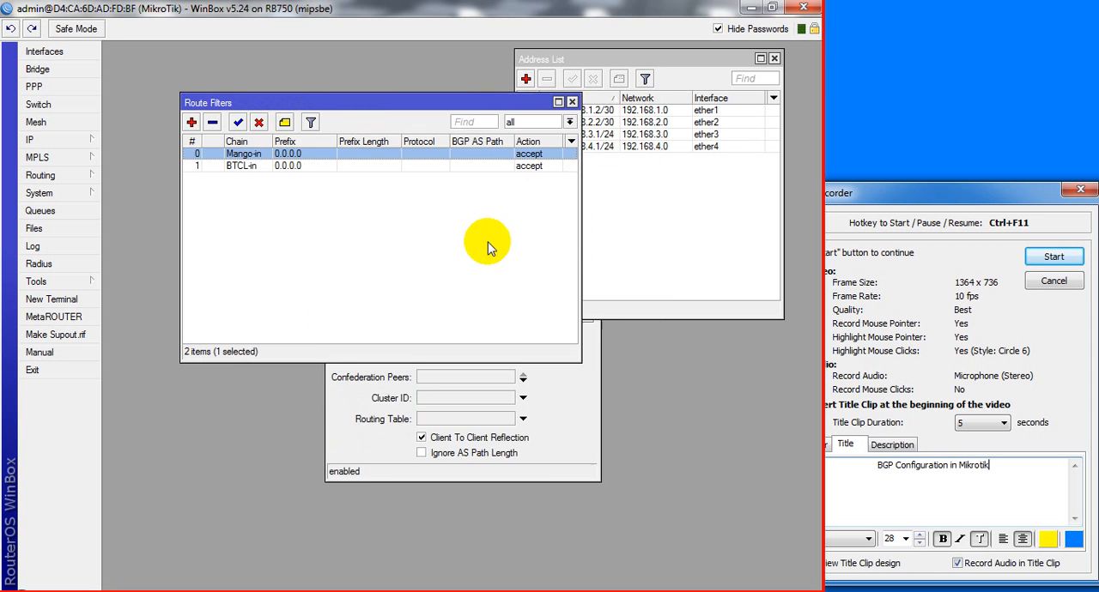
Check the Packet Tracer topology and start a new route filter for the chain Mango-out
{"action": "left_click", "coordinate": [391, 591]}
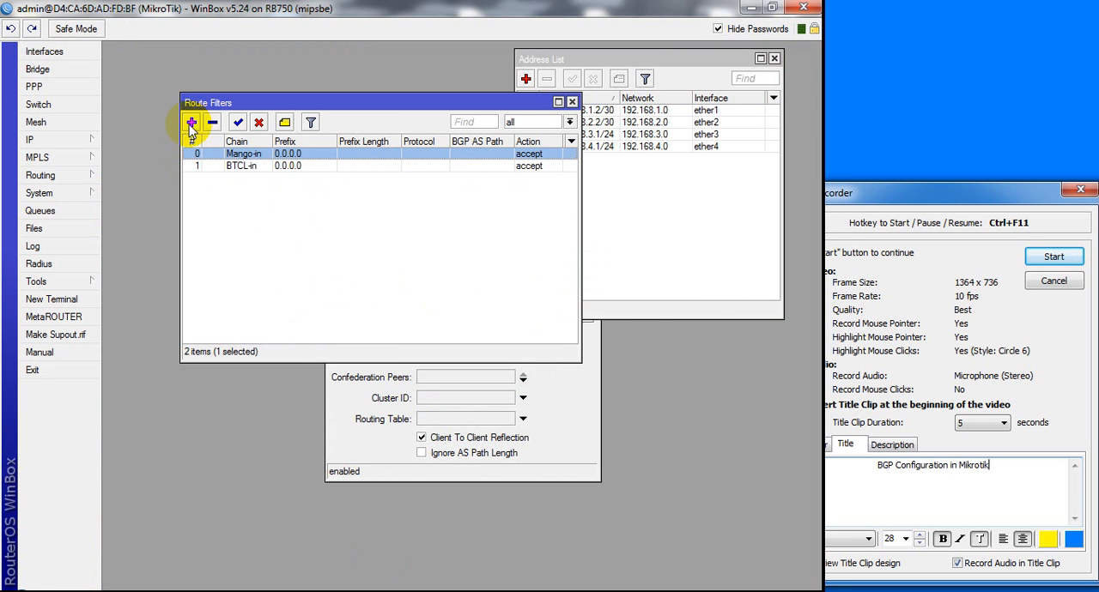
{"action": "left_click", "coordinate": [191, 123]}
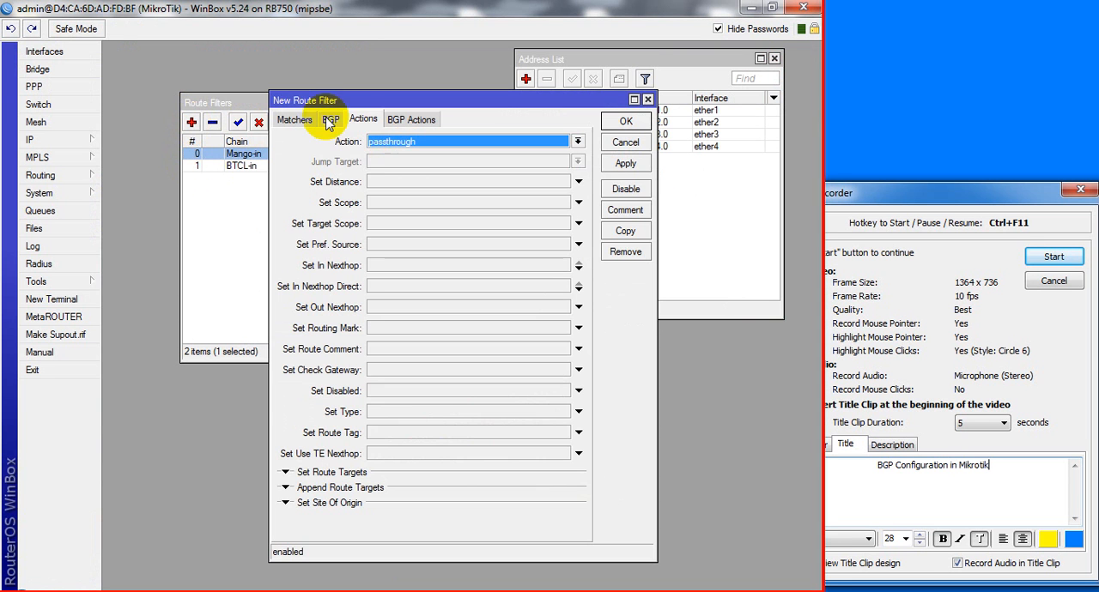
{"action": "left_click", "coordinate": [293, 119]}
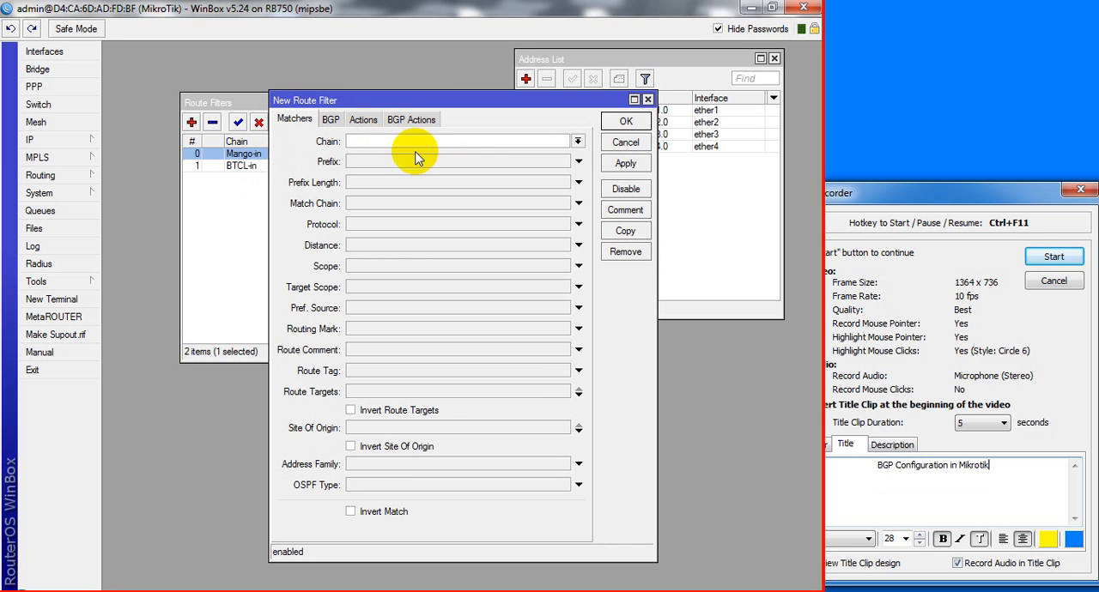
{"action": "type", "text": "aan"}
{"action": "key", "text": "BackSpace"}
{"action": "type", "text": "ut"}
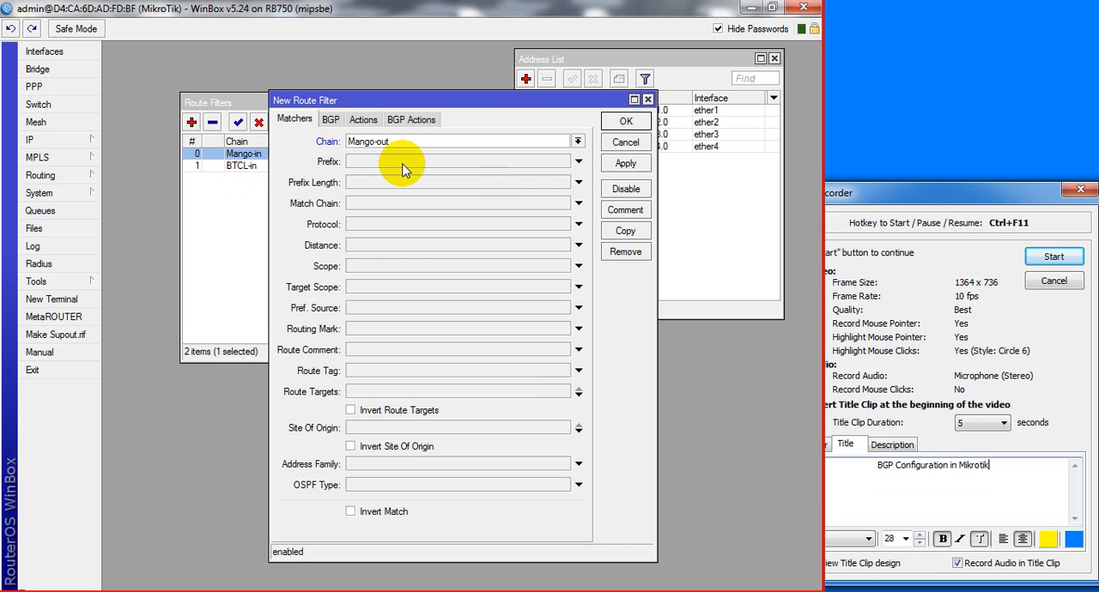
Set the Mango-out filter's prefix to 192.168.4.0/24, checking the network in the Packet Tracer topology
{"action": "left_click", "coordinate": [402, 167]}
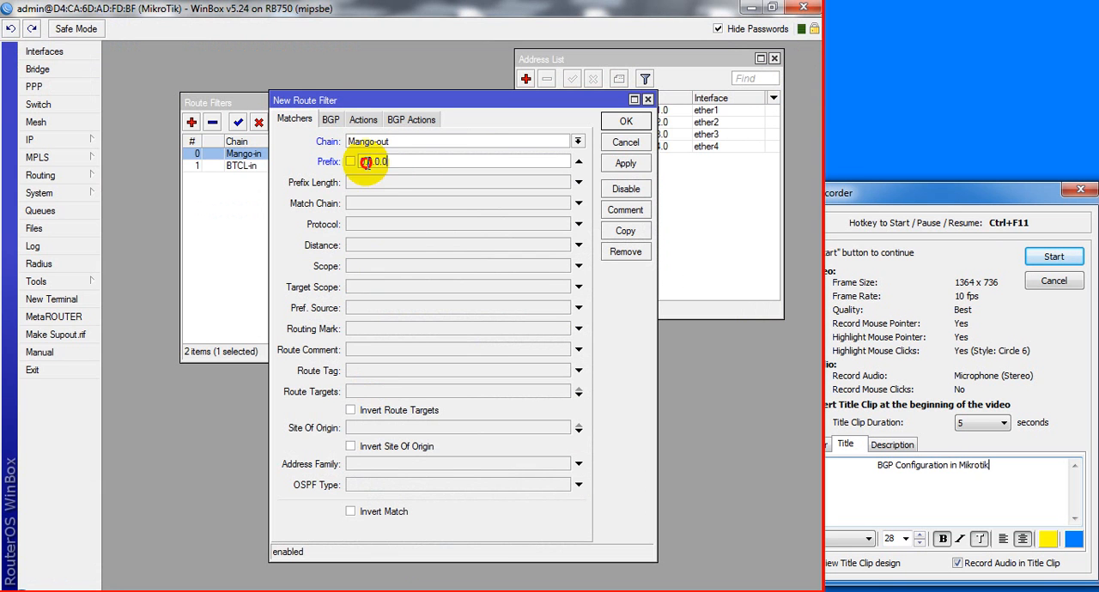
{"action": "double_click", "coordinate": [365, 162]}
{"action": "type", "text": "192"}
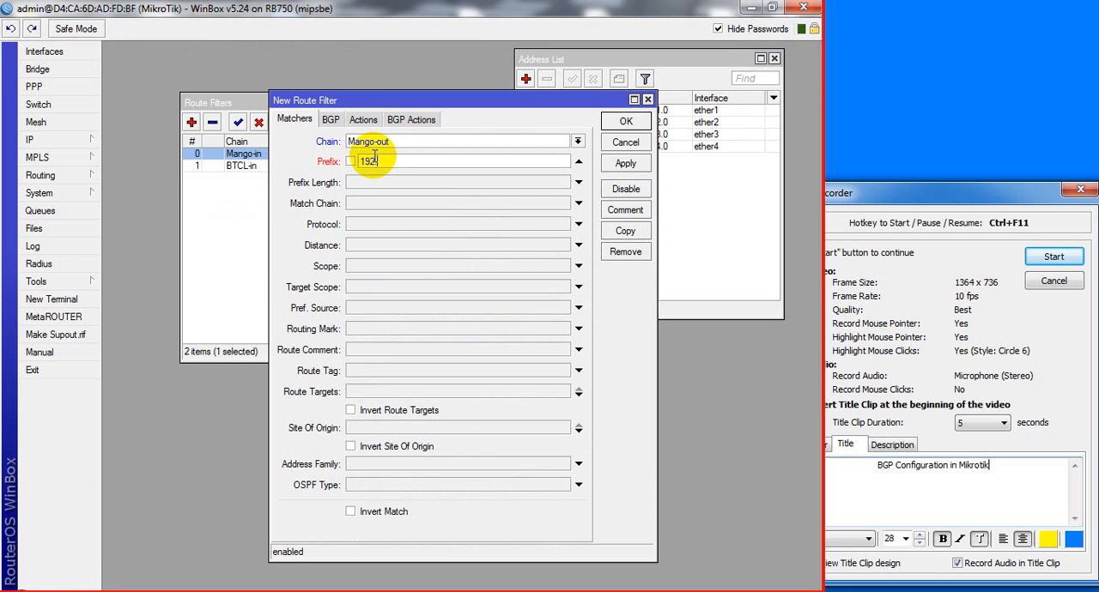
{"action": "type", "text": ".168."}
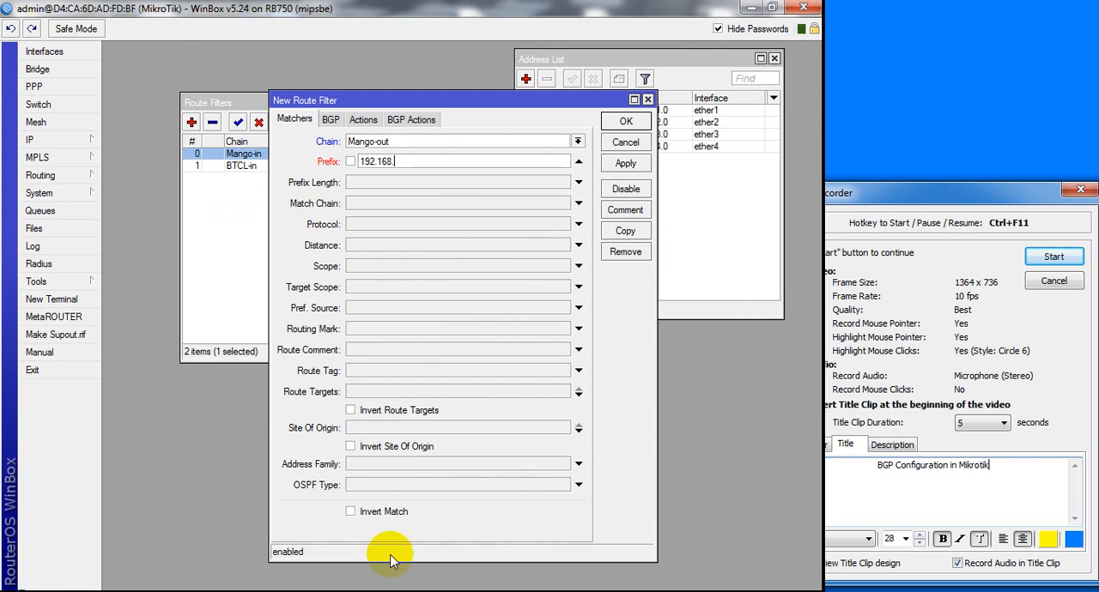
{"action": "left_click", "coordinate": [389, 589]}
{"action": "left_click", "coordinate": [388, 590]}
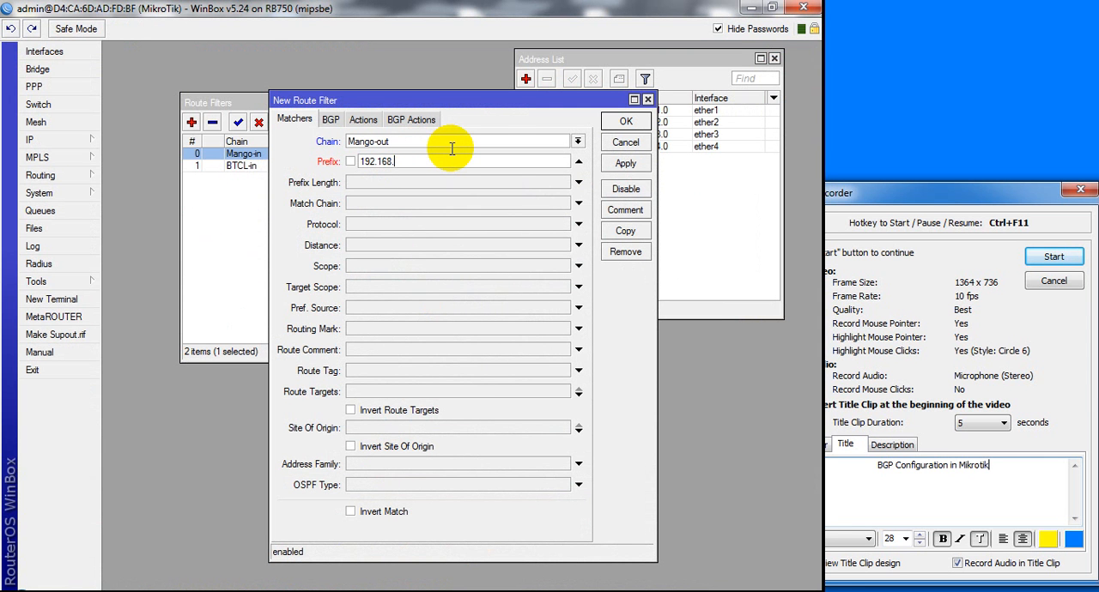
{"action": "type", "text": "4"}
{"action": "key", "text": "BackSpace"}
{"action": "type", "text": ".4.0/24"}
Set the Mango-out filter's action to accept, review the e4 network in the topology and save the filter
{"action": "left_click", "coordinate": [371, 122]}
{"action": "left_click", "coordinate": [411, 142]}
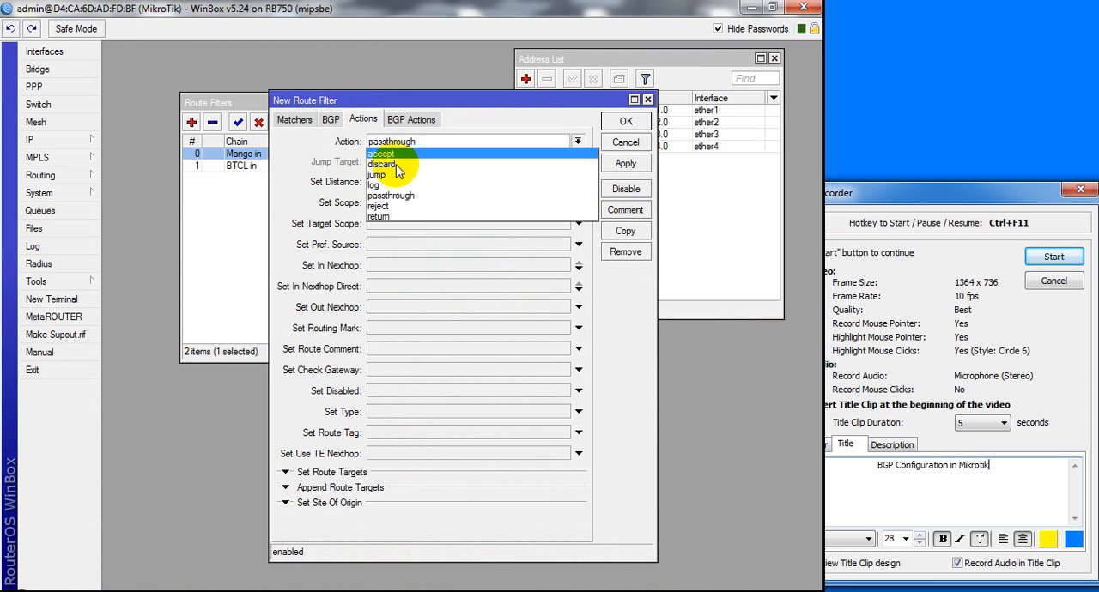
{"action": "left_click", "coordinate": [392, 154]}
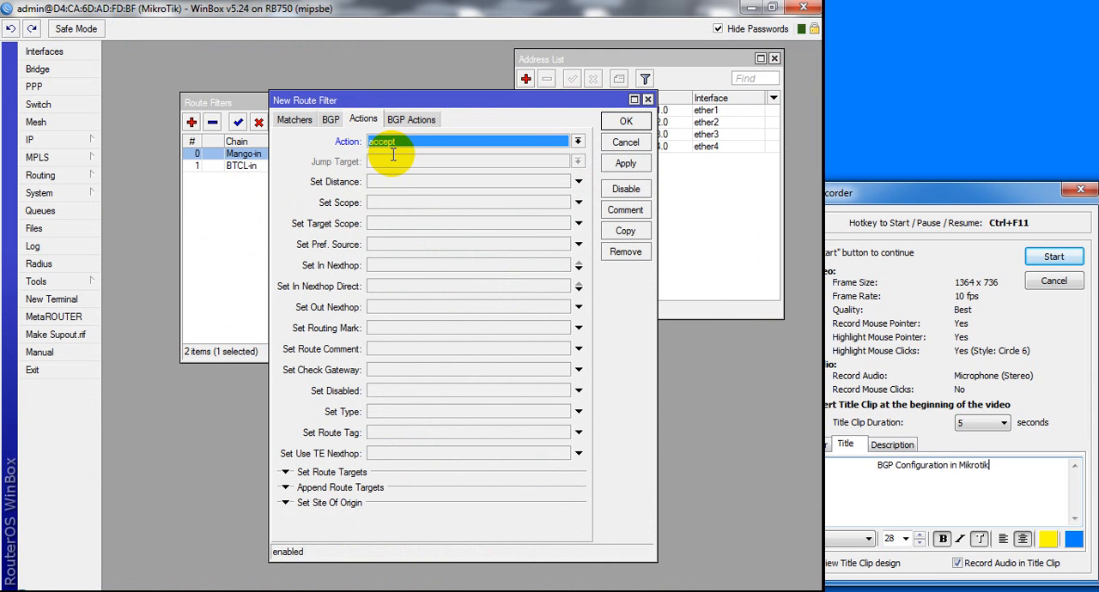
{"action": "left_click", "coordinate": [402, 591]}
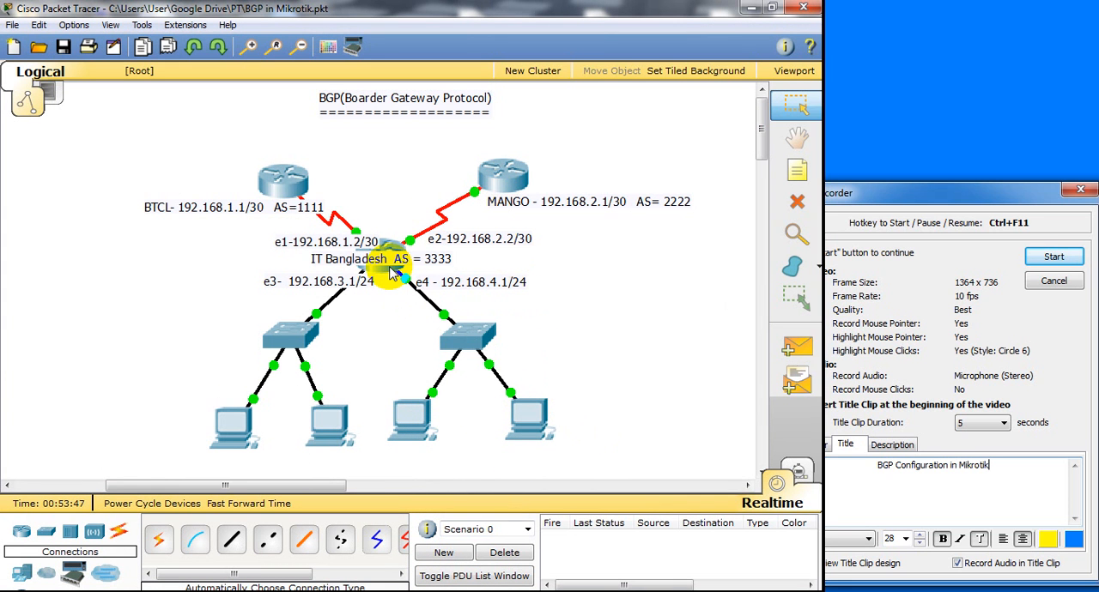
{"action": "mouse_move", "coordinate": [394, 272]}
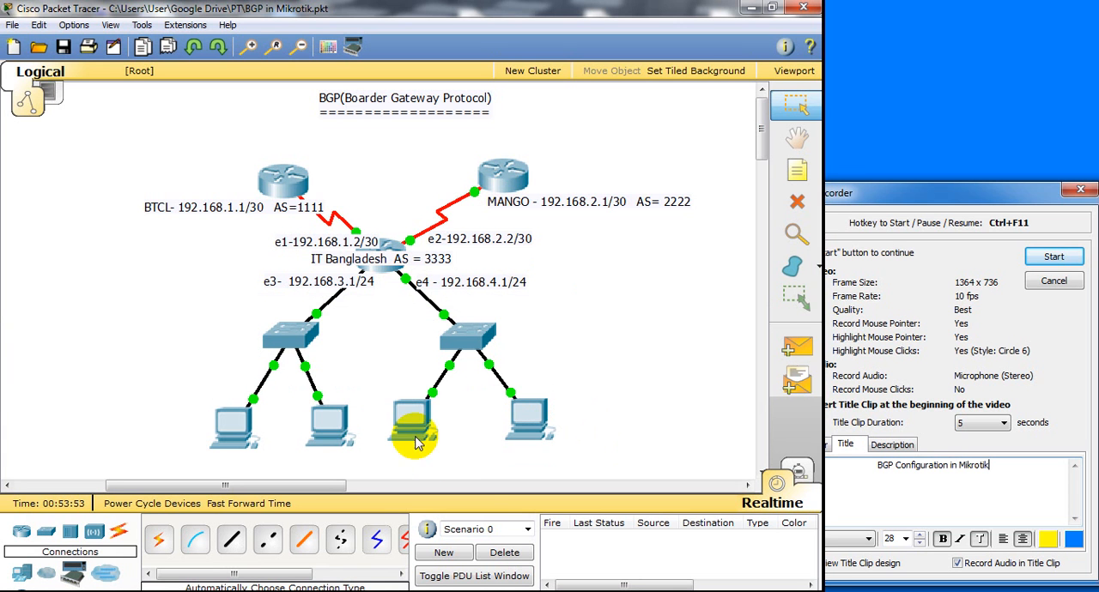
{"action": "mouse_move", "coordinate": [395, 591]}
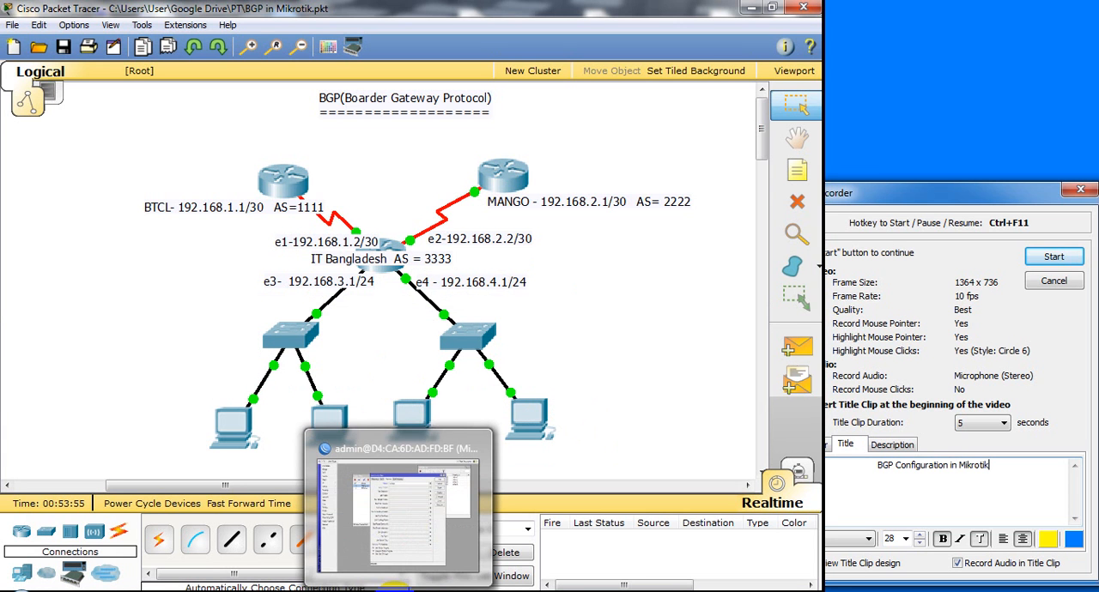
{"action": "left_click", "coordinate": [395, 590]}
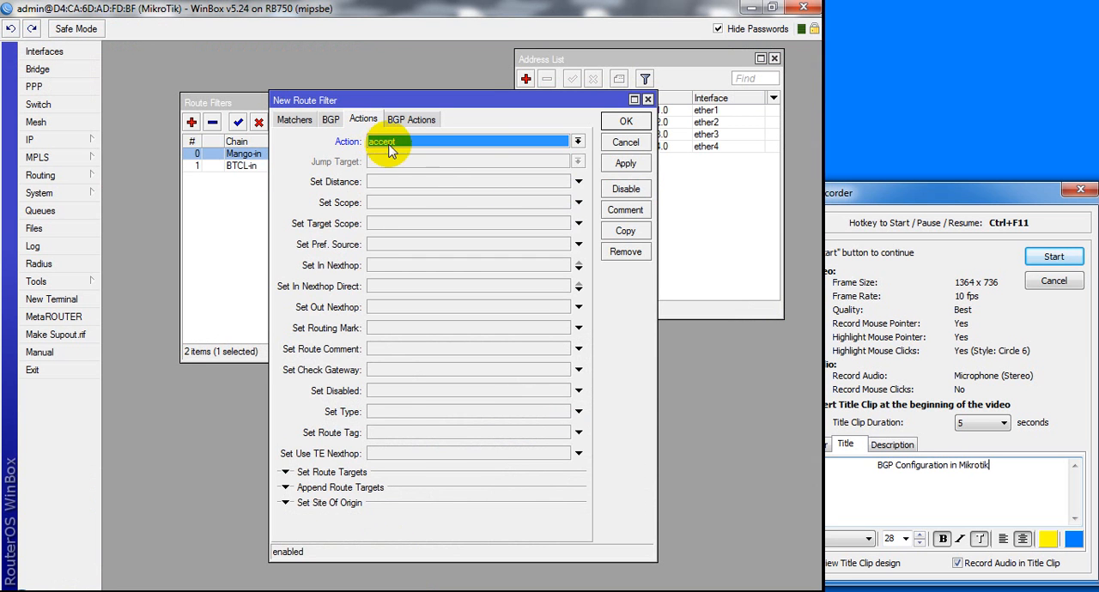
{"action": "left_click", "coordinate": [626, 121]}
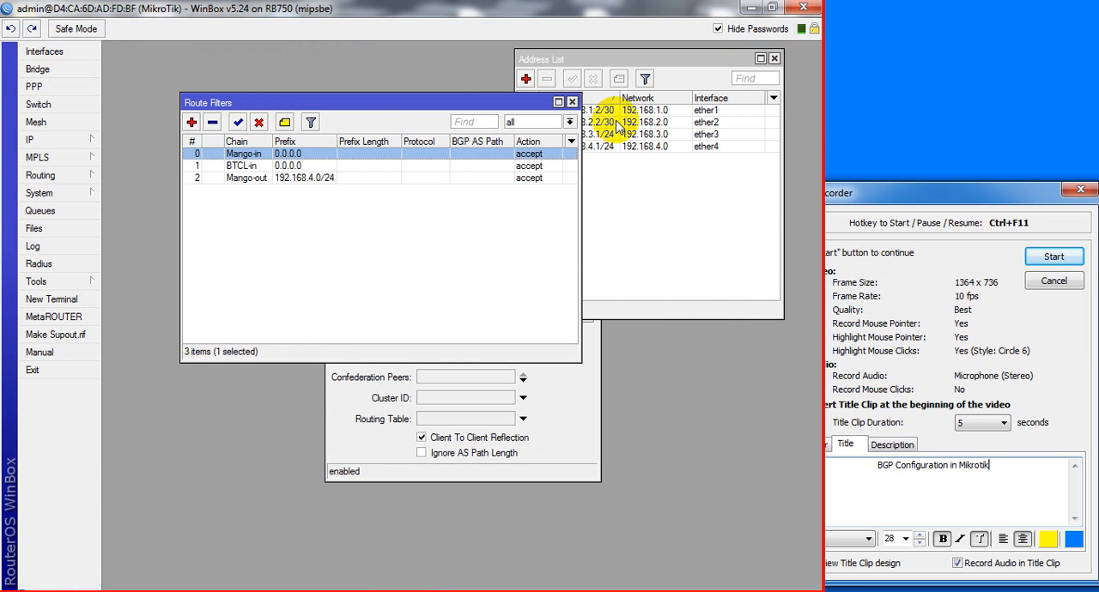
Reopen the Mango-out route filter, check the topology and try changing its prefix to 192.168.3.0/24
{"action": "double_click", "coordinate": [252, 182]}
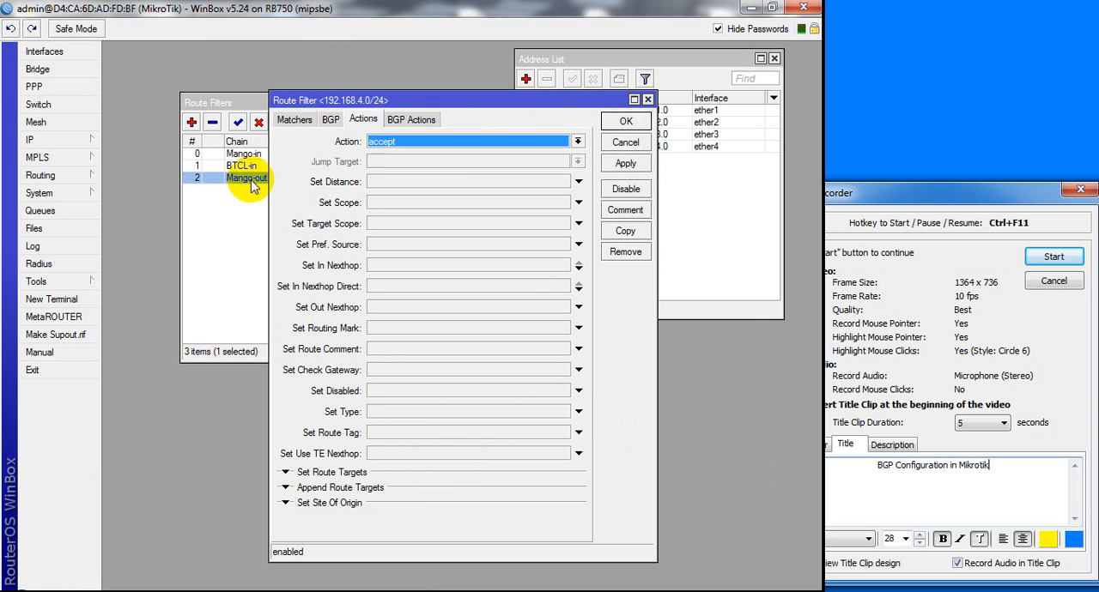
{"action": "left_click", "coordinate": [290, 123]}
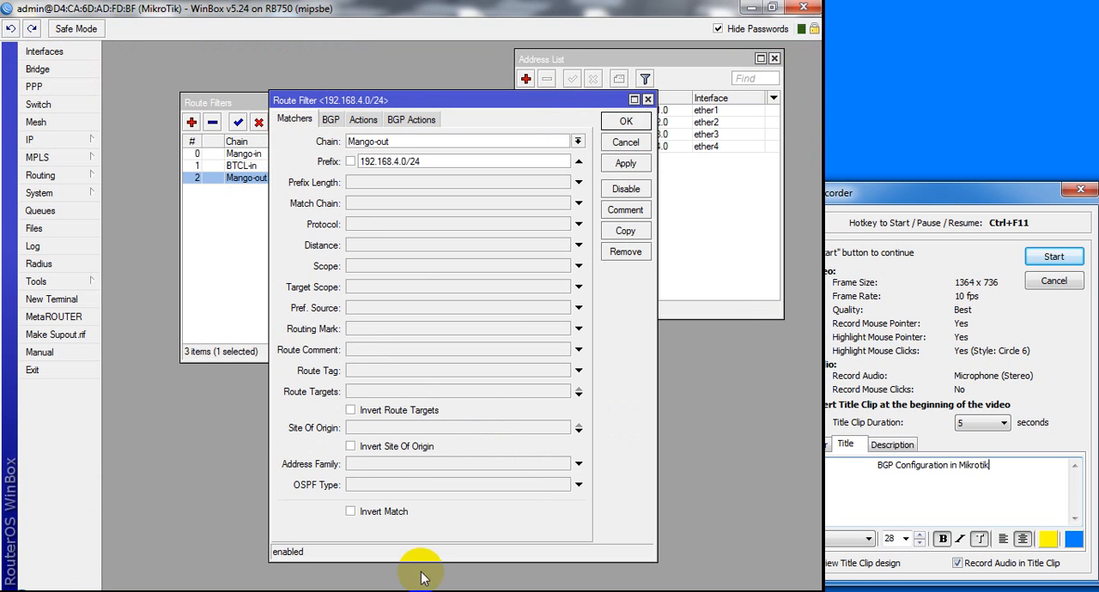
{"action": "left_click", "coordinate": [388, 589]}
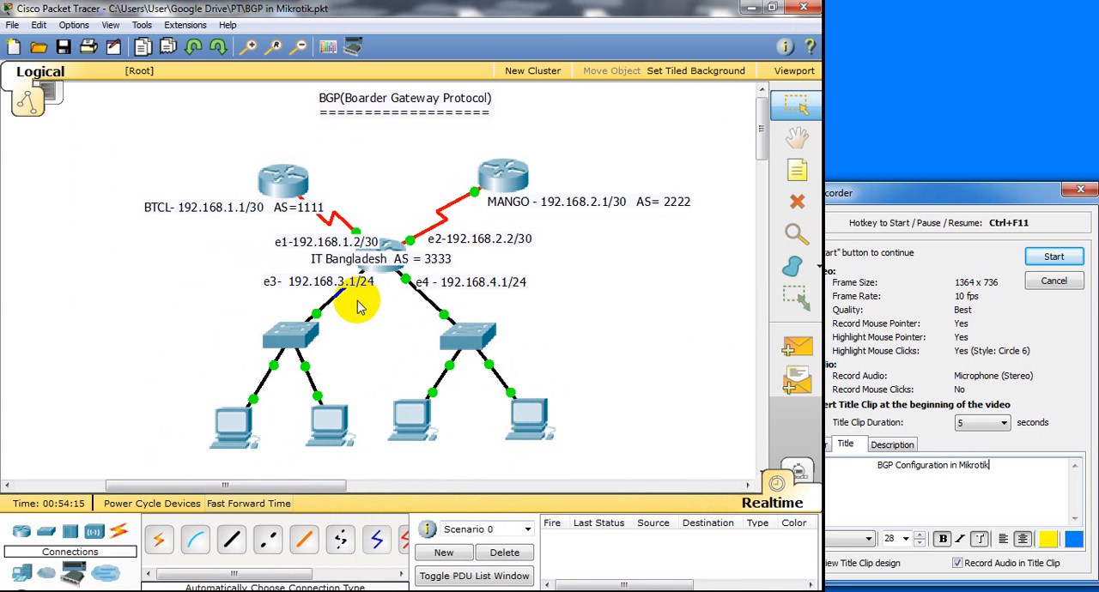
{"action": "left_click", "coordinate": [396, 591]}
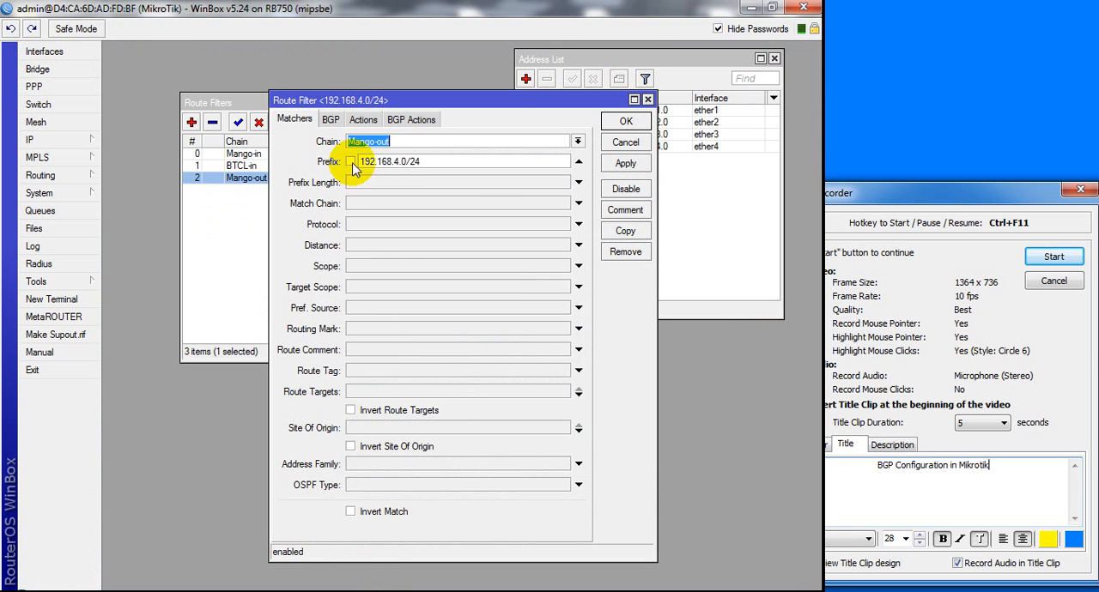
{"action": "left_click", "coordinate": [405, 163]}
{"action": "key", "text": "BackSpace"}
{"action": "type", "text": "3"}
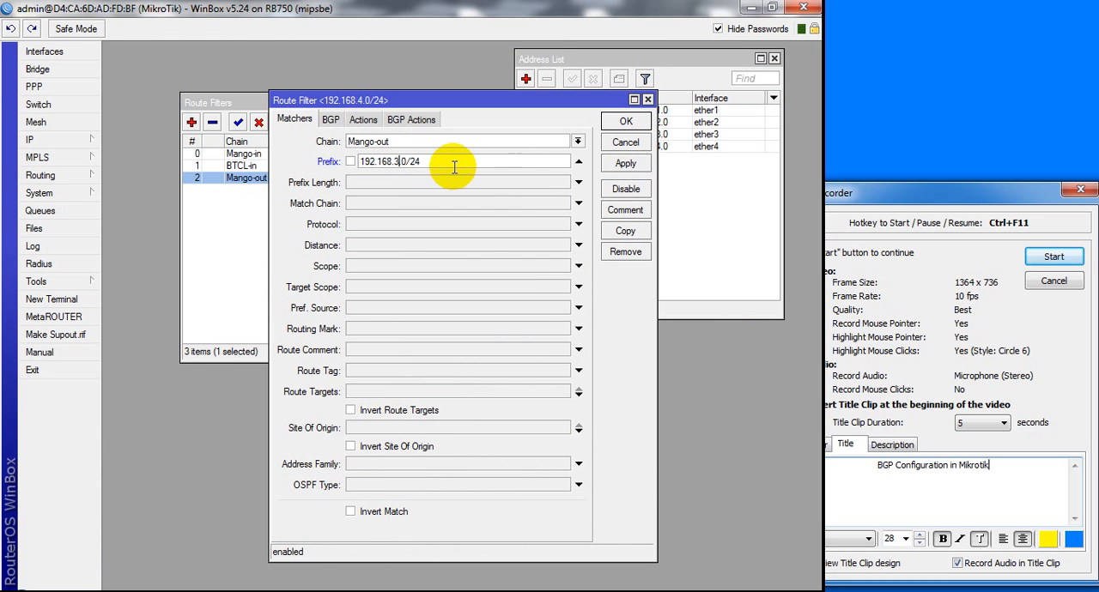
Try the action discard for the Mango-out filter and save the change
{"action": "left_click", "coordinate": [363, 119]}
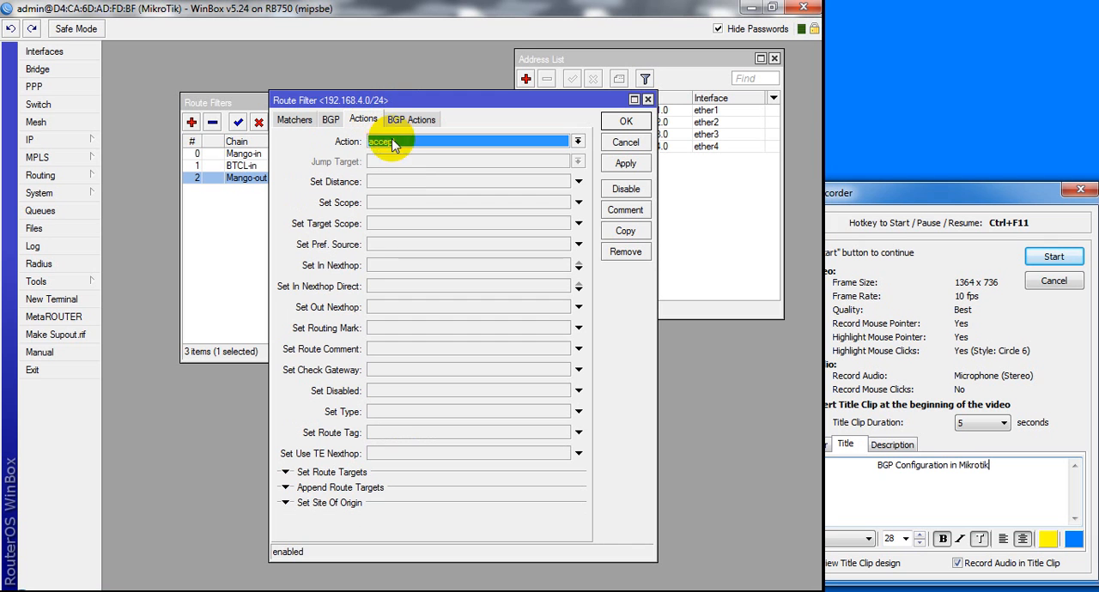
{"action": "left_click", "coordinate": [392, 142]}
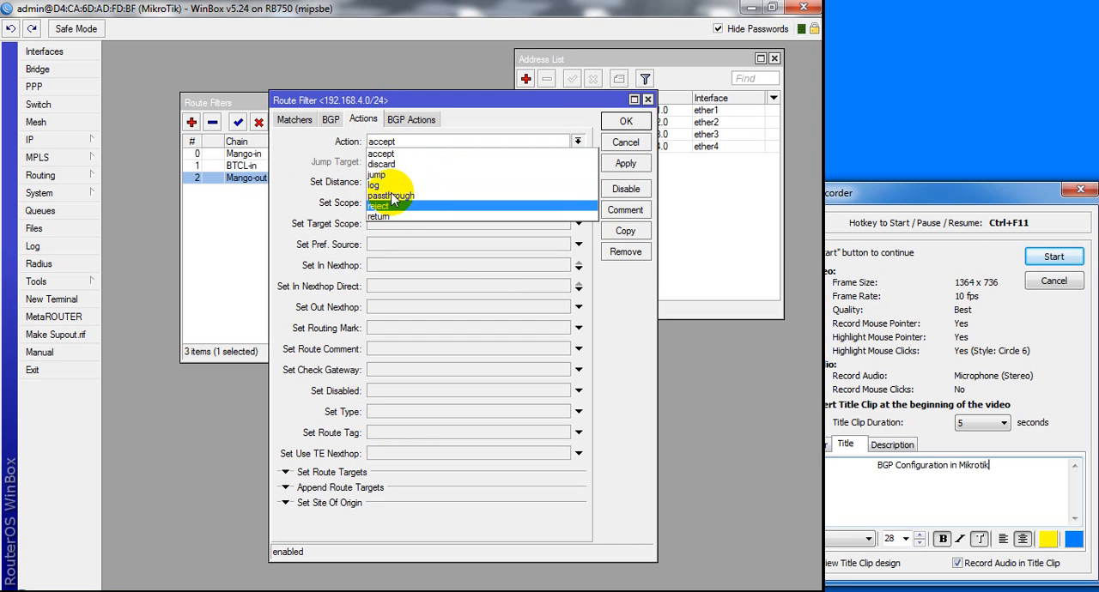
{"action": "left_click", "coordinate": [388, 166]}
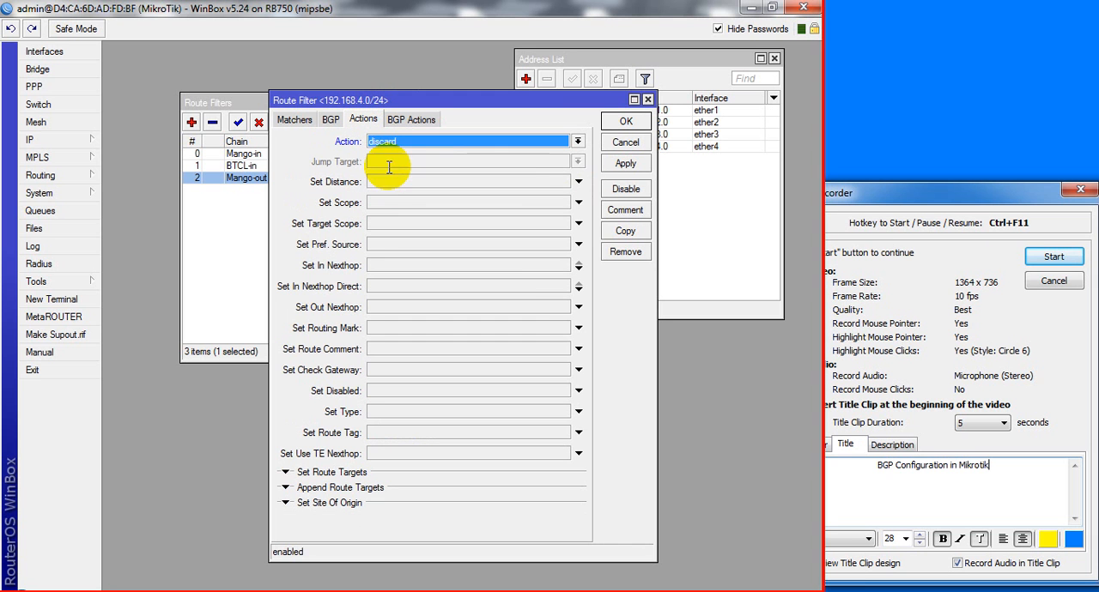
{"action": "left_click", "coordinate": [629, 165]}
{"action": "left_click", "coordinate": [624, 125]}
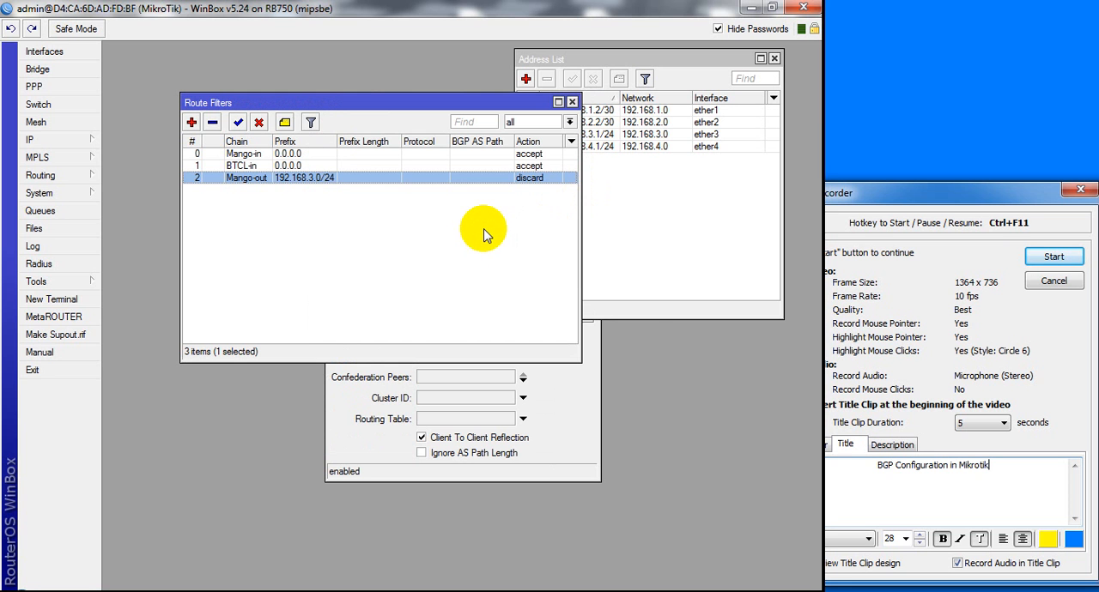
Undo the prefix and action changes made to the Mango-out route filter and close its window
{"action": "double_click", "coordinate": [316, 185]}
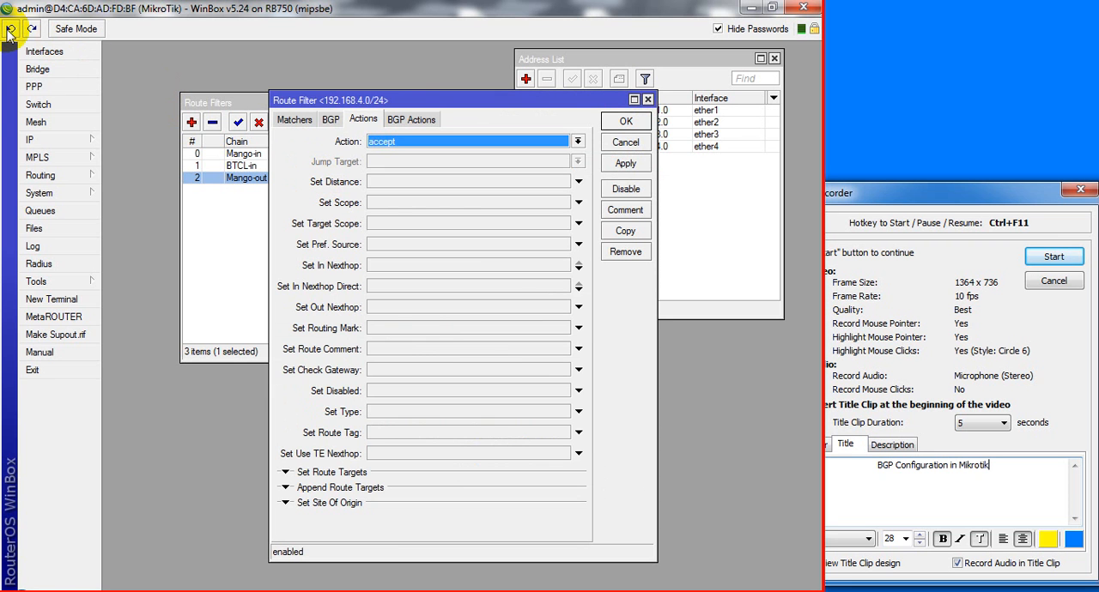
{"action": "left_click", "coordinate": [626, 121]}
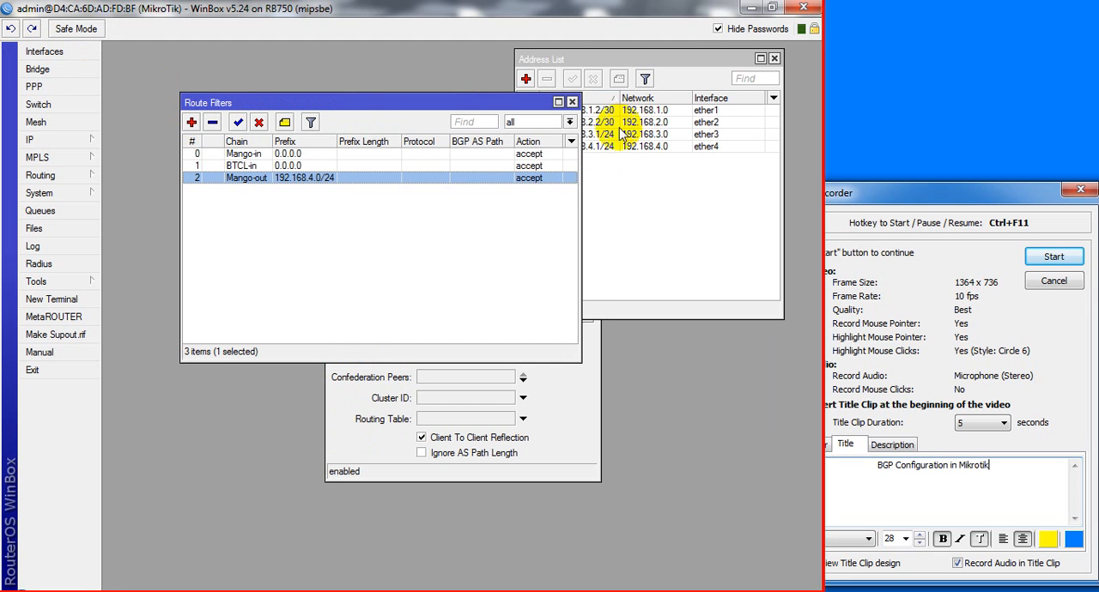
Start a new route filter with chain Mango-out and prefix 192.168.3.0/24
{"action": "double_click", "coordinate": [371, 183]}
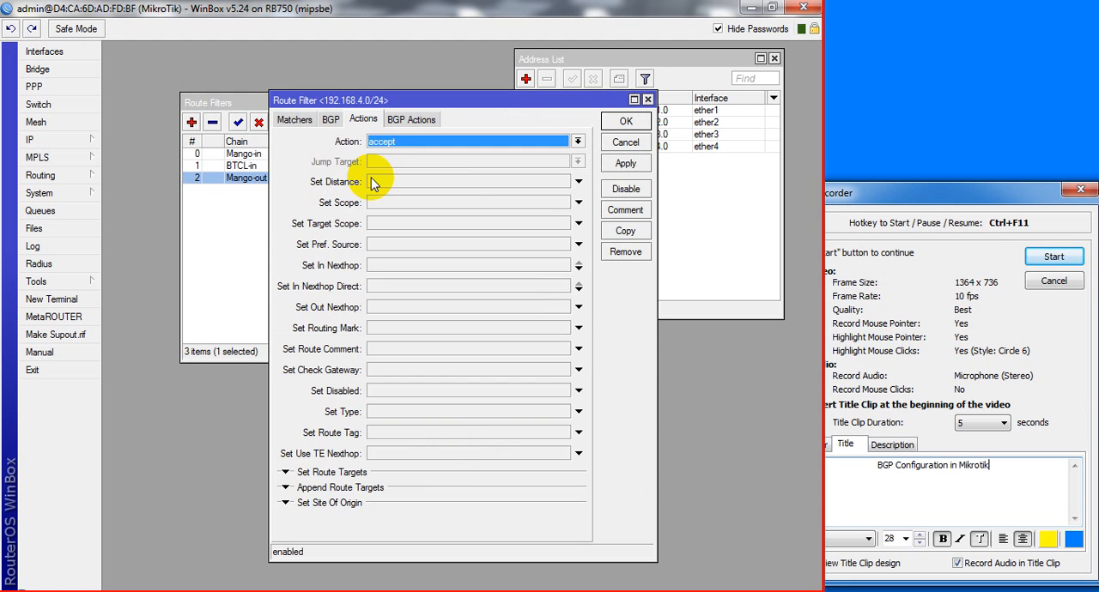
{"action": "left_click", "coordinate": [647, 99]}
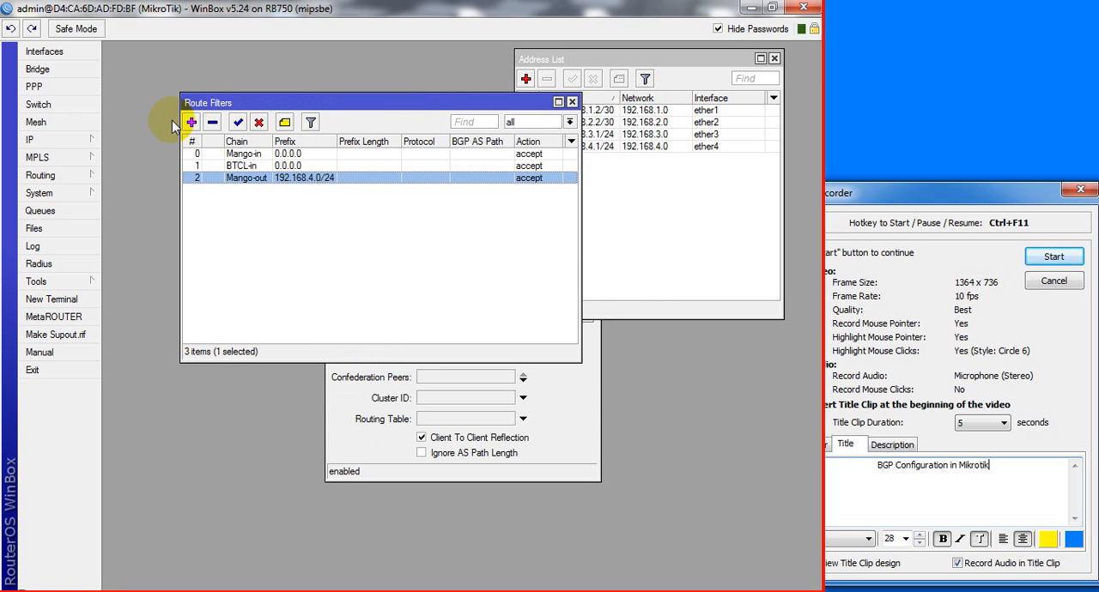
{"action": "left_click", "coordinate": [192, 122]}
{"action": "left_click", "coordinate": [295, 119]}
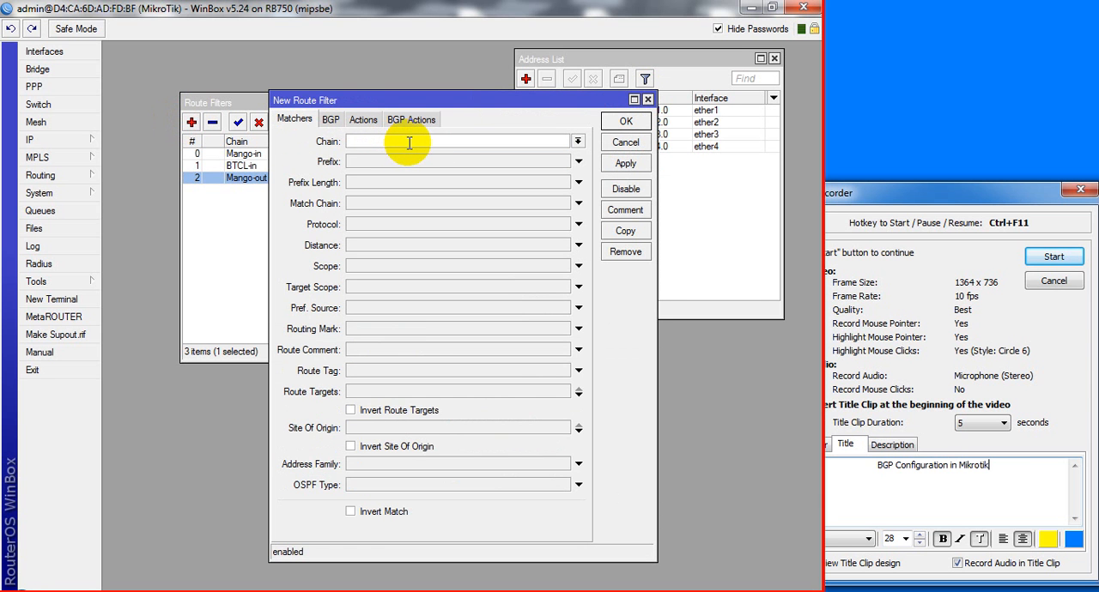
{"action": "type", "text": "Mango-out"}
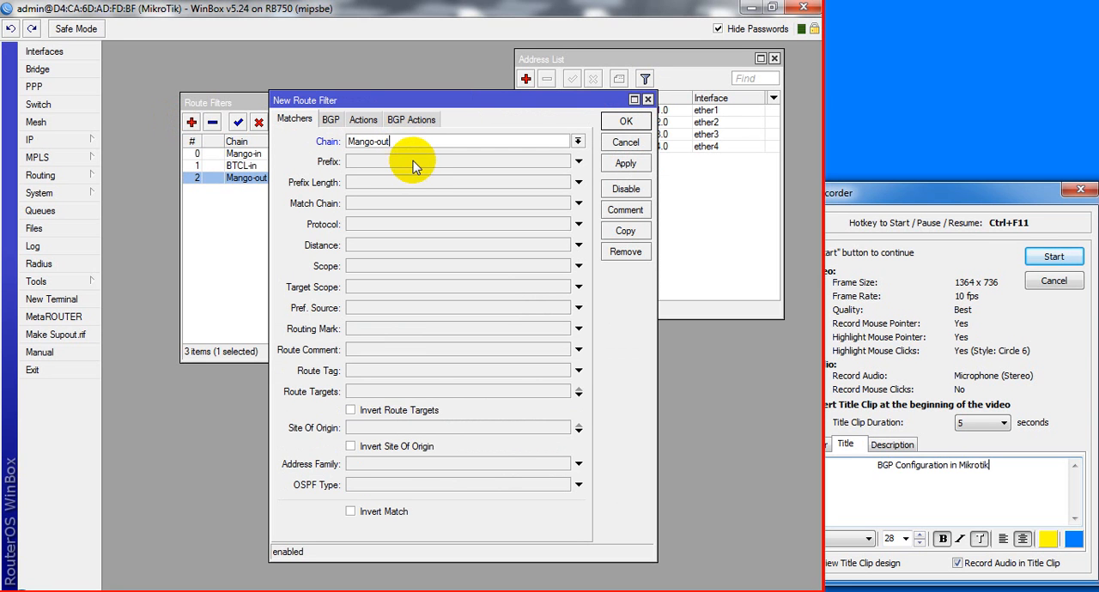
{"action": "left_click", "coordinate": [413, 161]}
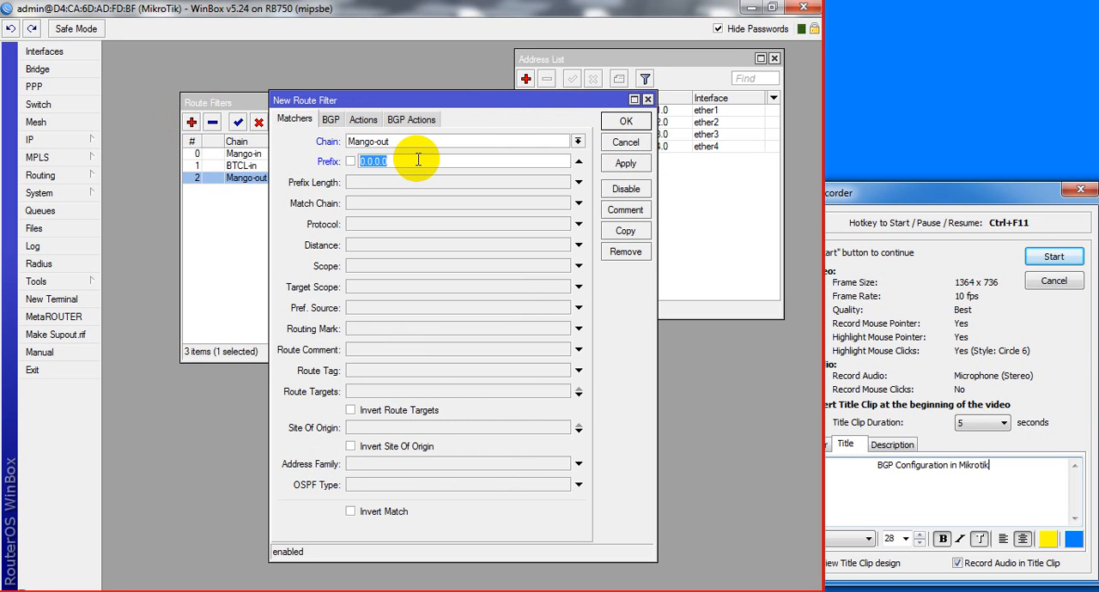
{"action": "type", "text": "192.168.3.0/24"}
Set the new Mango-out filter's action to discard and save it
{"action": "left_click", "coordinate": [363, 119]}
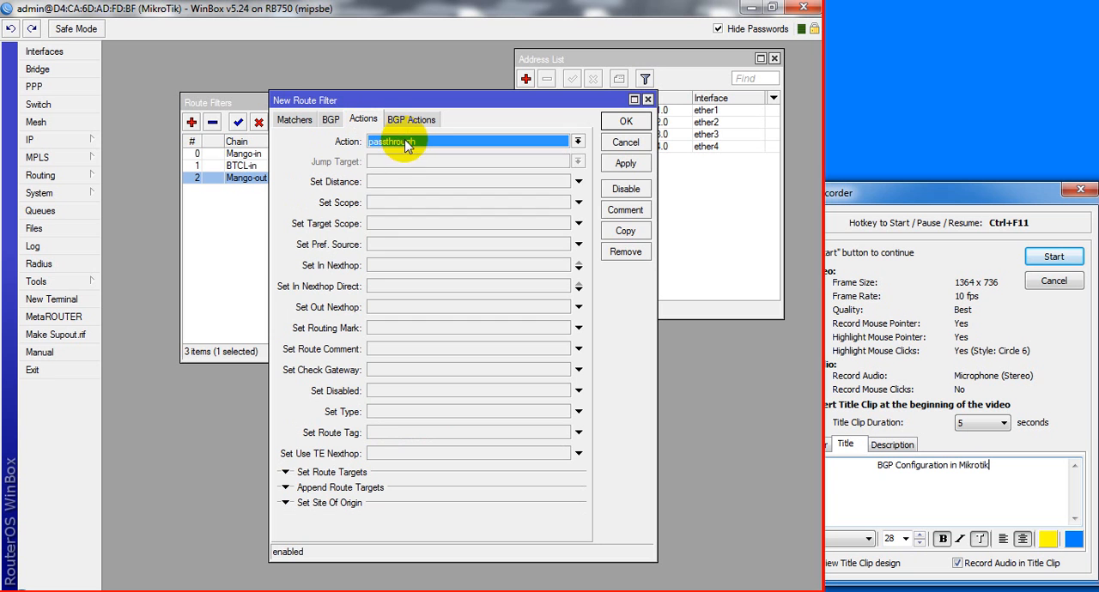
{"action": "left_click", "coordinate": [407, 142]}
{"action": "left_click", "coordinate": [397, 160]}
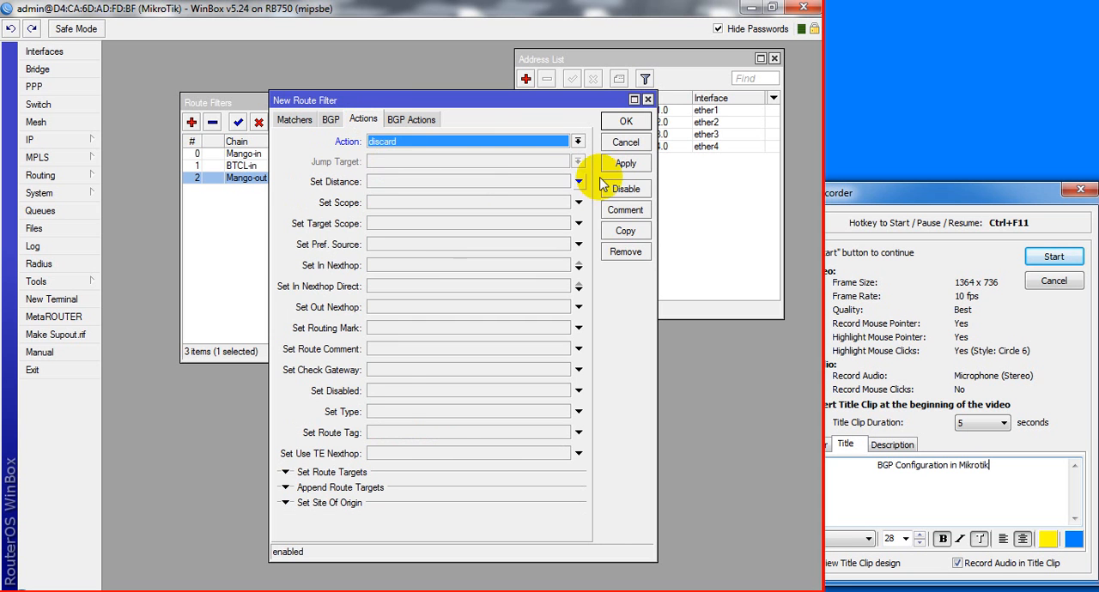
{"action": "left_click", "coordinate": [626, 164]}
{"action": "left_click", "coordinate": [626, 121]}
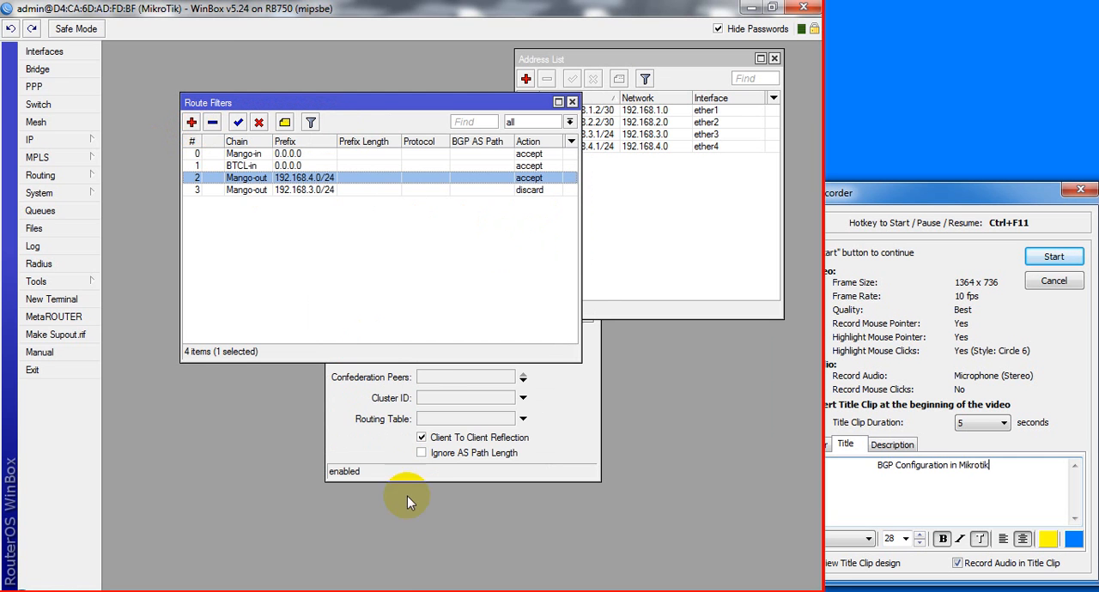
Review the networks in the Packet Tracer topology and return to the route filters in WinBox
{"action": "left_click", "coordinate": [396, 591]}
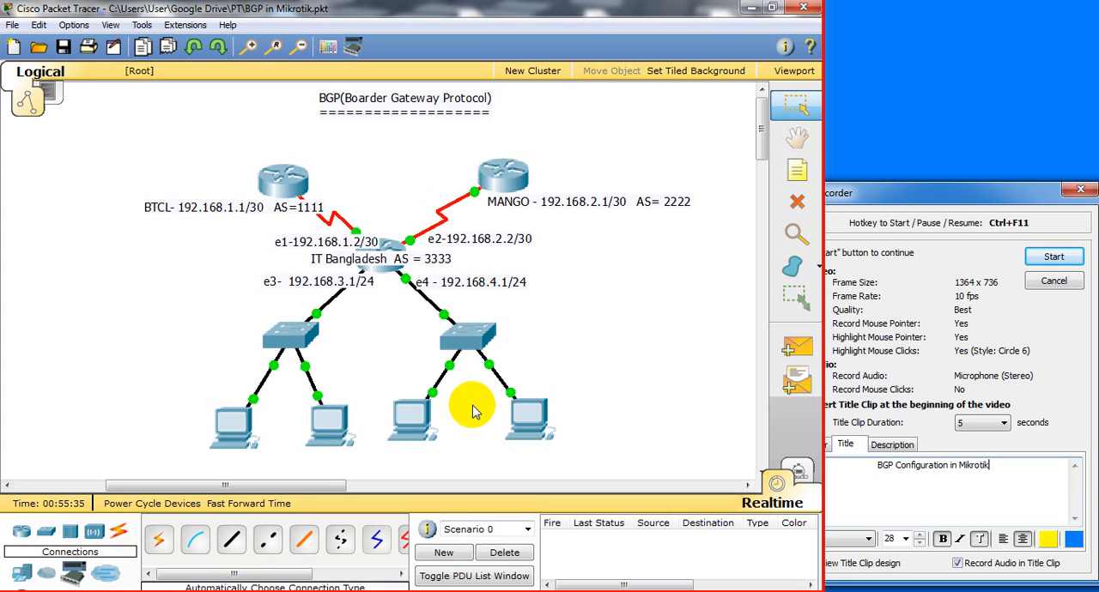
{"action": "mouse_move", "coordinate": [400, 590]}
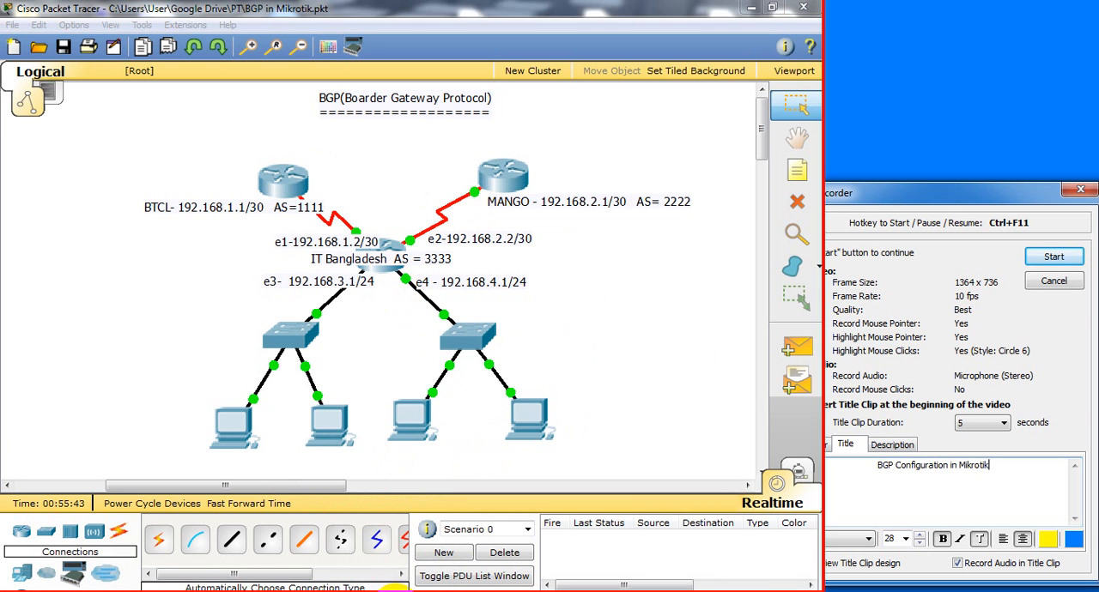
{"action": "left_click", "coordinate": [385, 560]}
{"action": "left_click", "coordinate": [191, 122]}
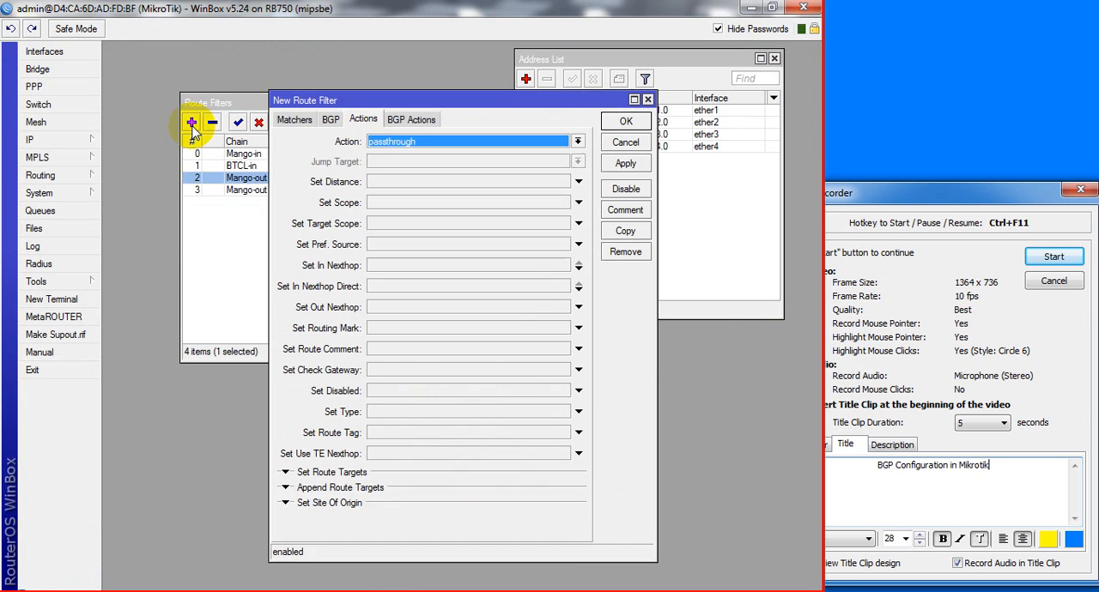
{"action": "left_click", "coordinate": [648, 100]}
Reopen the 192.168.3.0/24 Mango-out filter and try changing its prefix to 192.168.0.0/23
{"action": "double_click", "coordinate": [380, 190]}
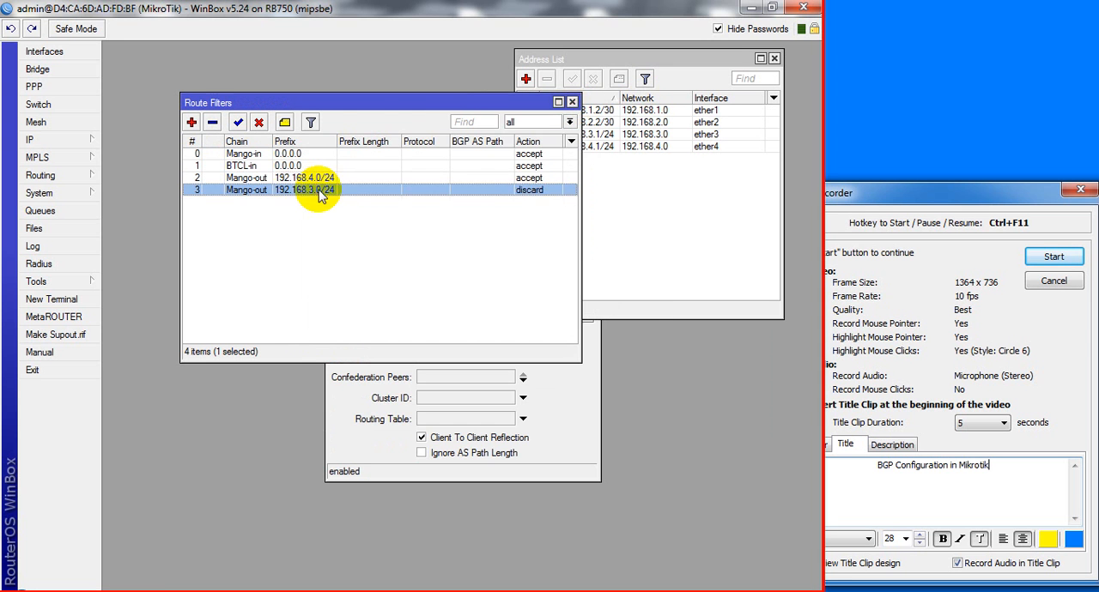
{"action": "left_click", "coordinate": [294, 119]}
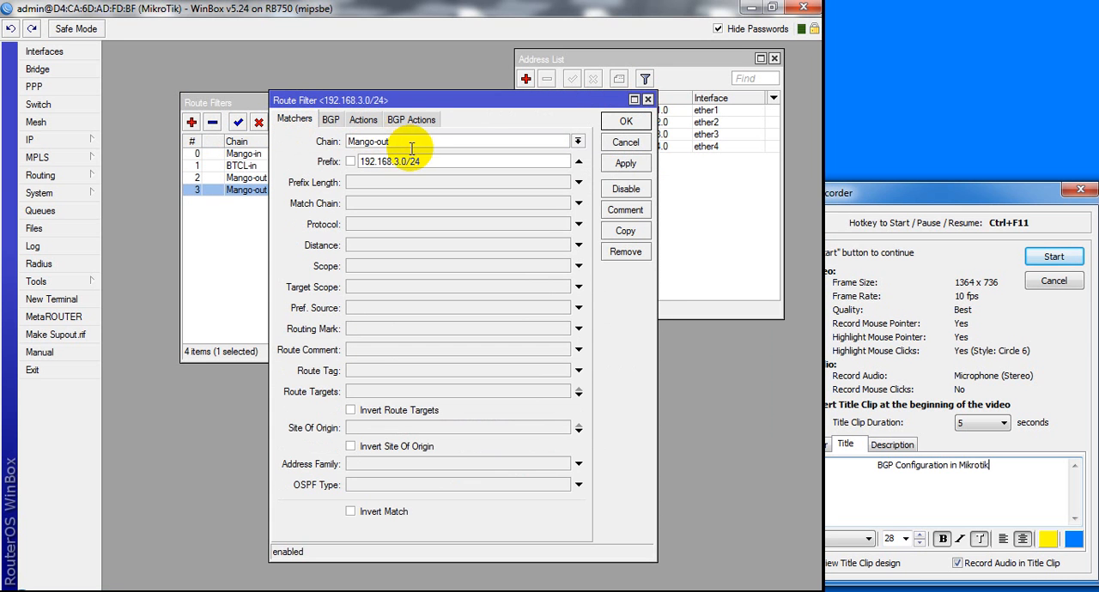
{"action": "left_click_drag", "start_coordinate": [433, 160], "coordinate": [357, 154]}
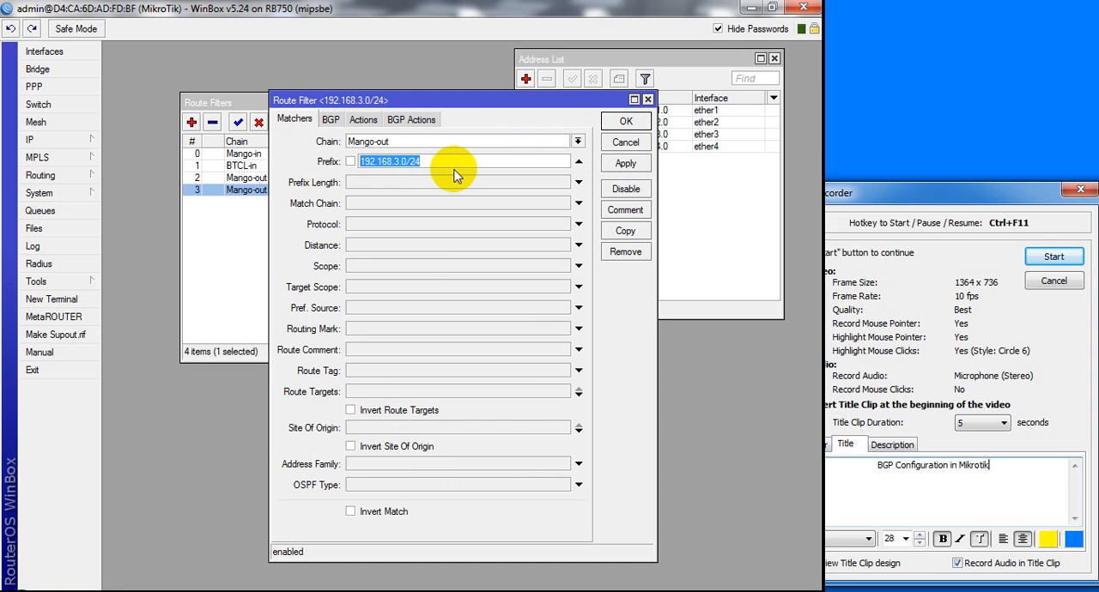
{"action": "type", "text": "192"}
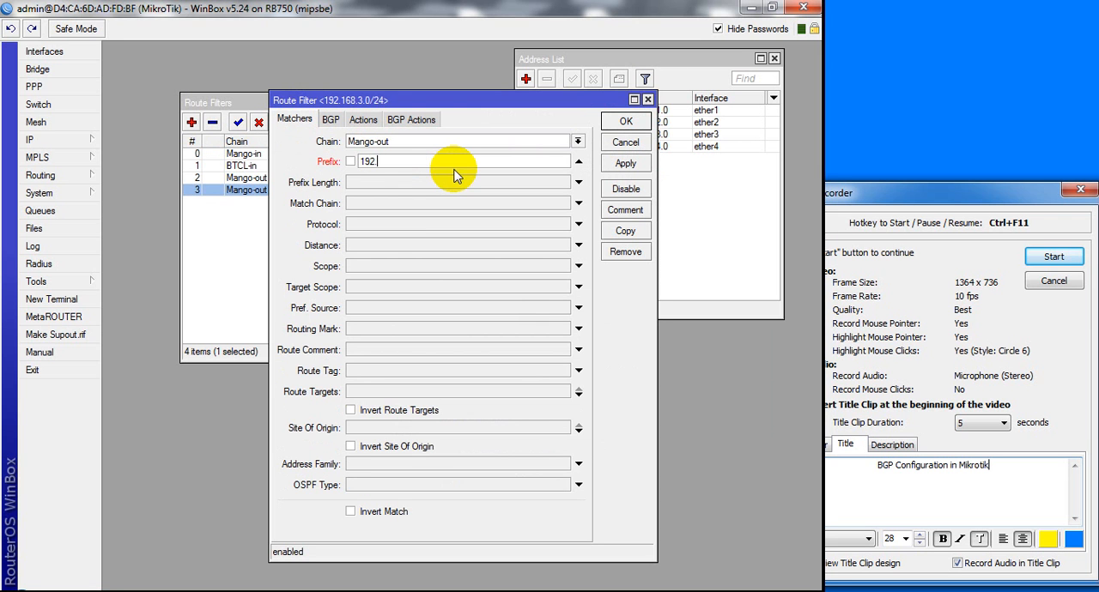
{"action": "type", "text": ".168.0.0/24"}
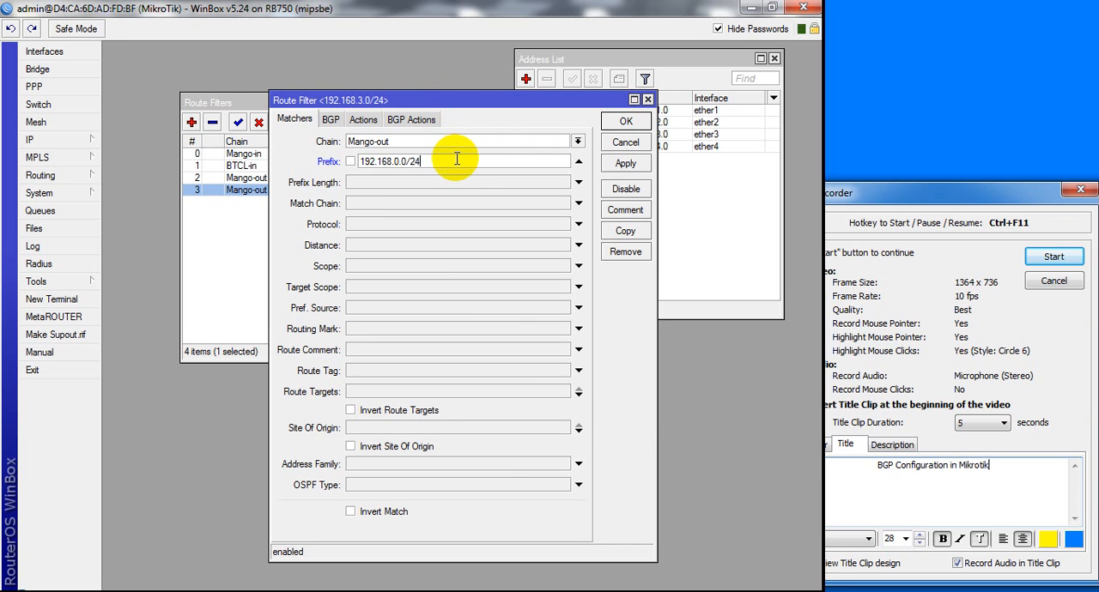
{"action": "key", "text": "BackSpace"}
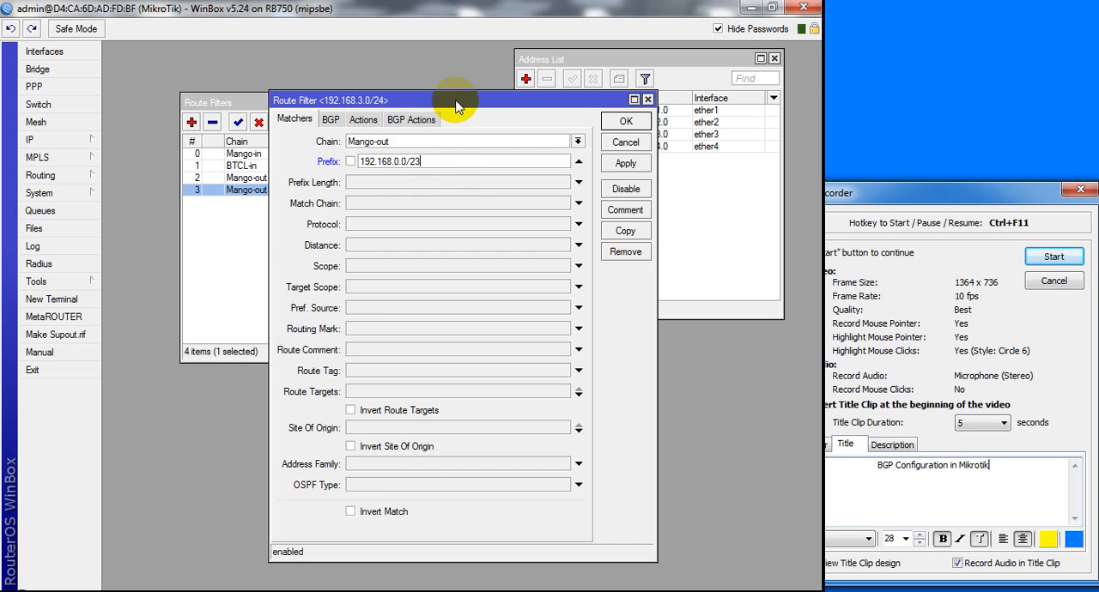
Try the action accept for this Mango-out filter and save the change
{"action": "left_click", "coordinate": [378, 124]}
{"action": "left_click", "coordinate": [394, 142]}
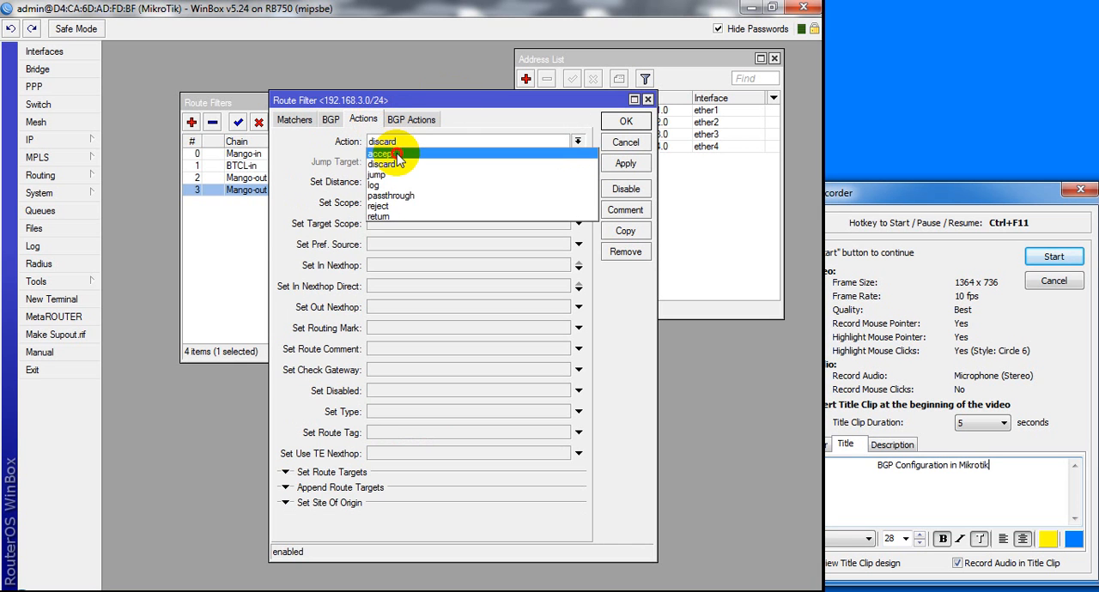
{"action": "left_click", "coordinate": [397, 154]}
{"action": "left_click", "coordinate": [625, 163]}
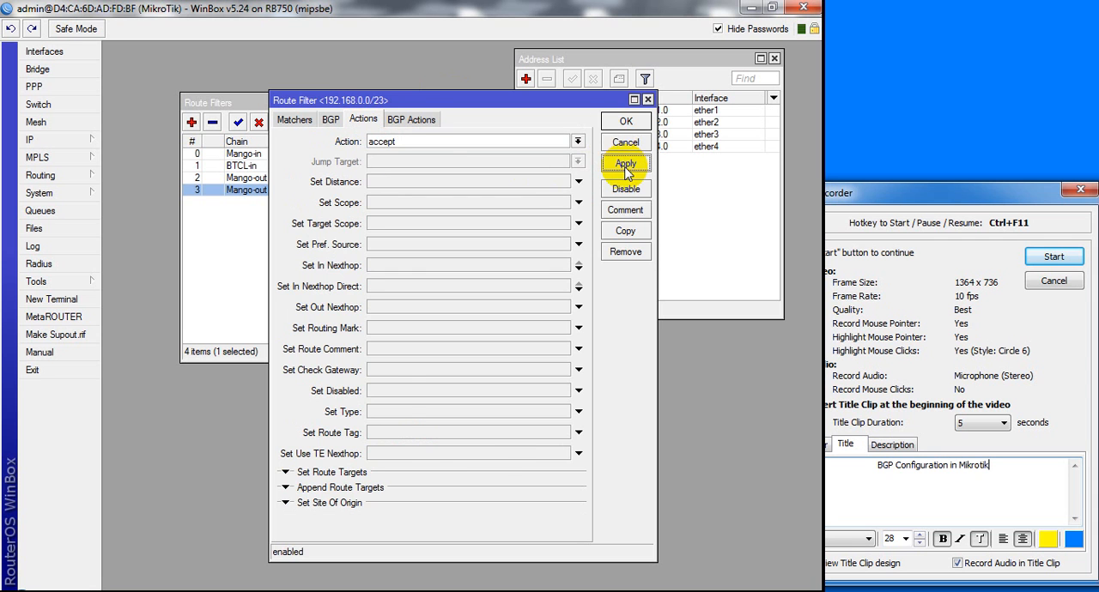
{"action": "left_click", "coordinate": [618, 123]}
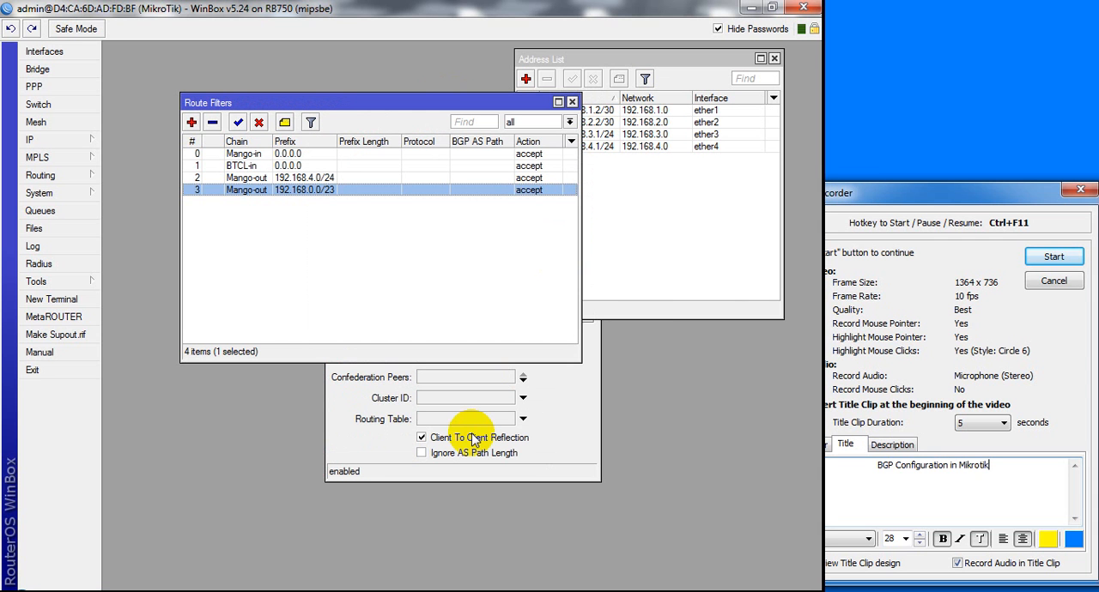
Undo the last prefix and action changes, keeping the Mango-out filter that discards 192.168.3.0/24
{"action": "left_click", "coordinate": [10, 30]}
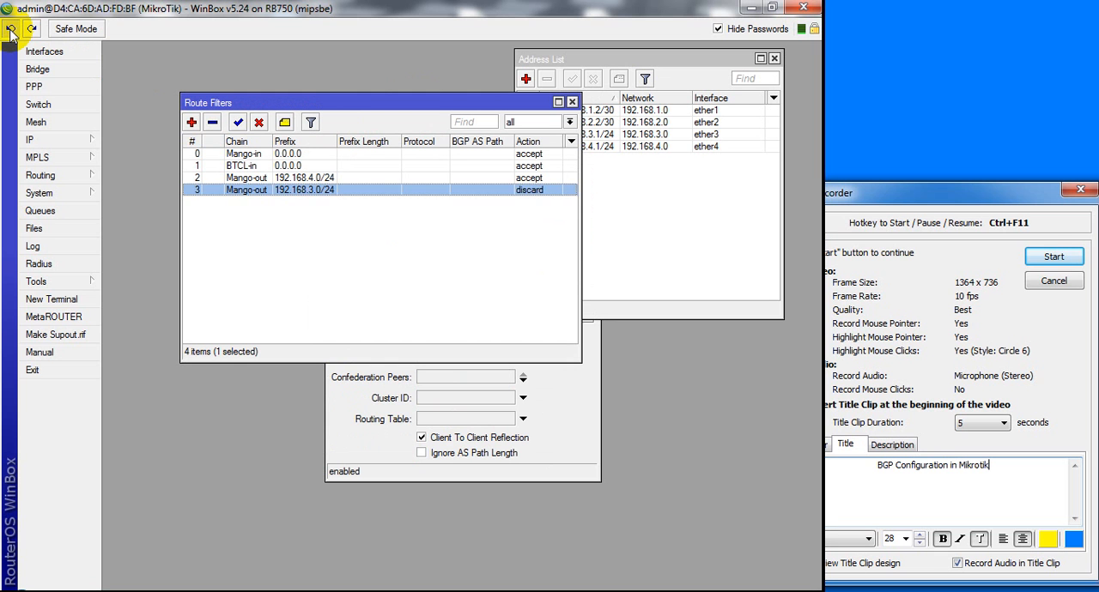
{"action": "left_click", "coordinate": [10, 30]}
{"action": "left_click", "coordinate": [31, 30]}
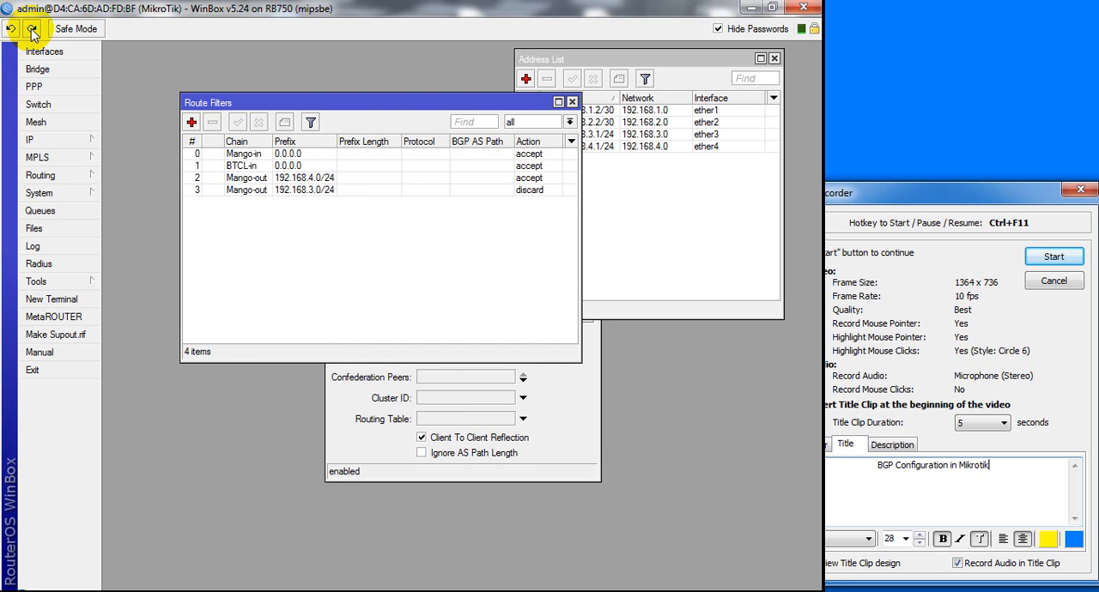
Copy the 192.168.3.0/24 Mango-out filter and set the copy's prefix to 192.168.0.0/23
{"action": "double_click", "coordinate": [296, 190]}
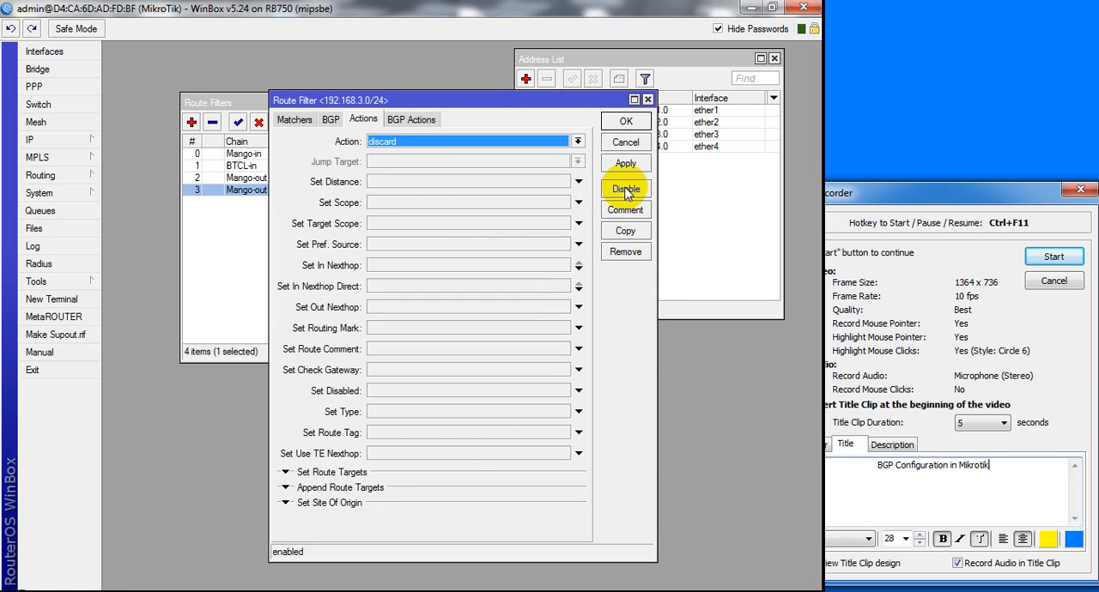
{"action": "left_click", "coordinate": [625, 233]}
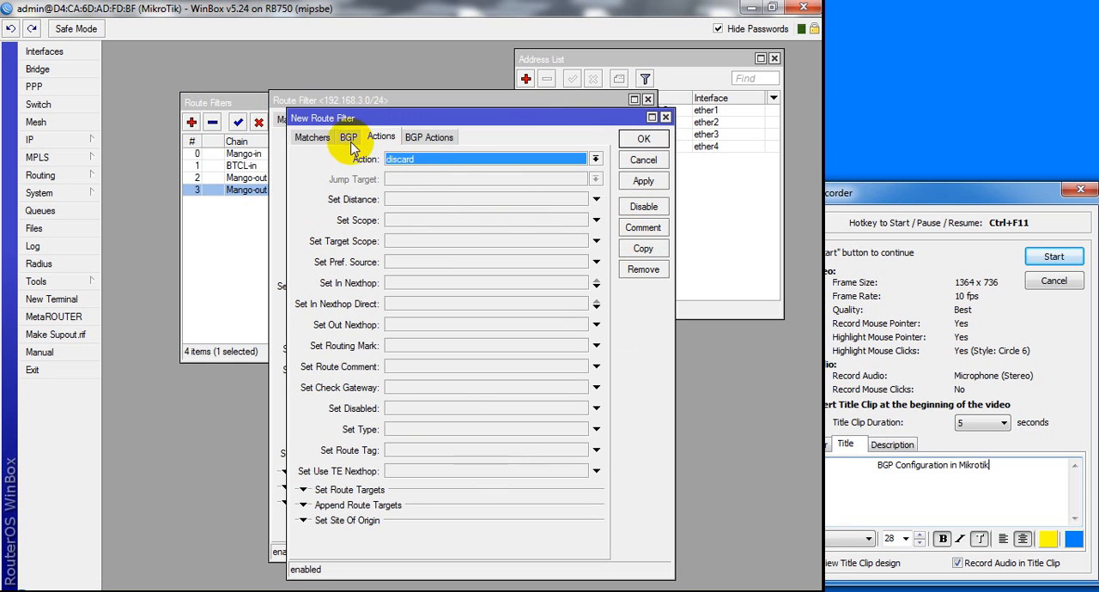
{"action": "left_click", "coordinate": [311, 138]}
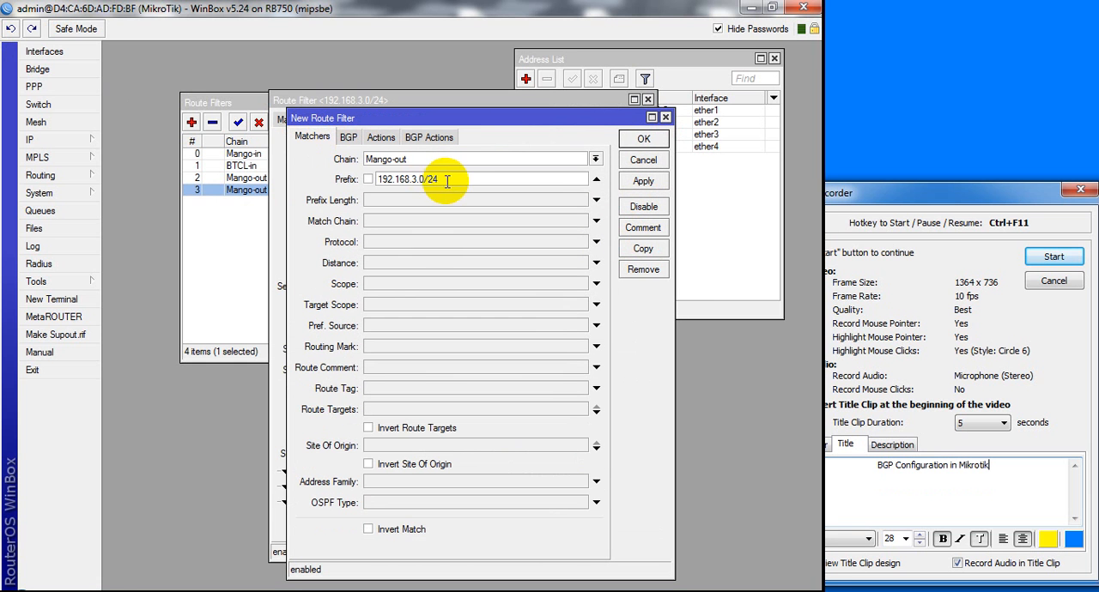
{"action": "left_click_drag", "start_coordinate": [455, 179], "coordinate": [411, 178]}
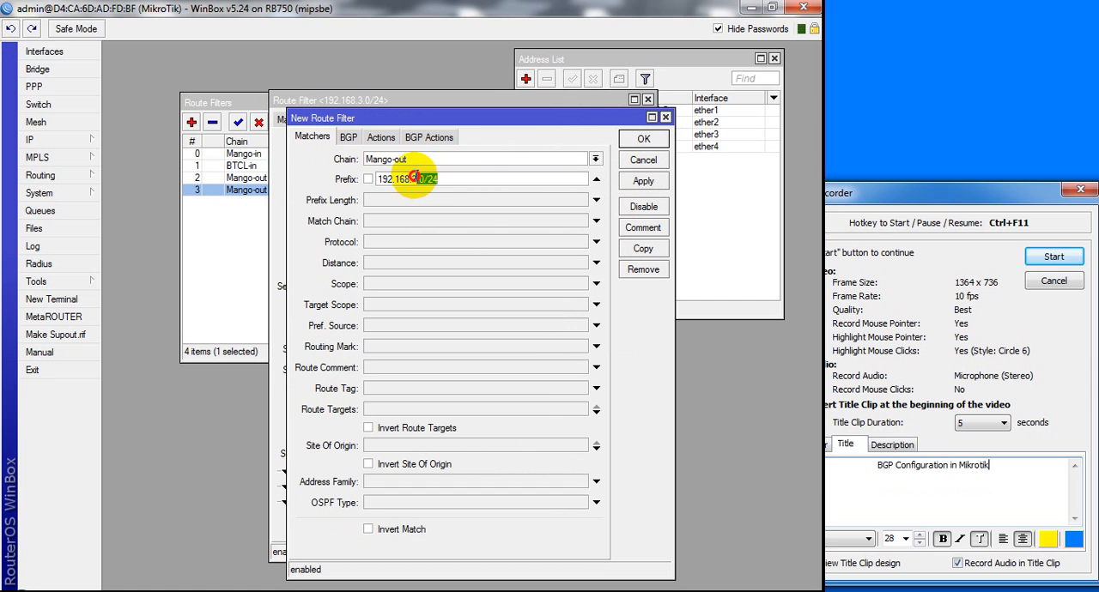
{"action": "type", "text": "0.0"}
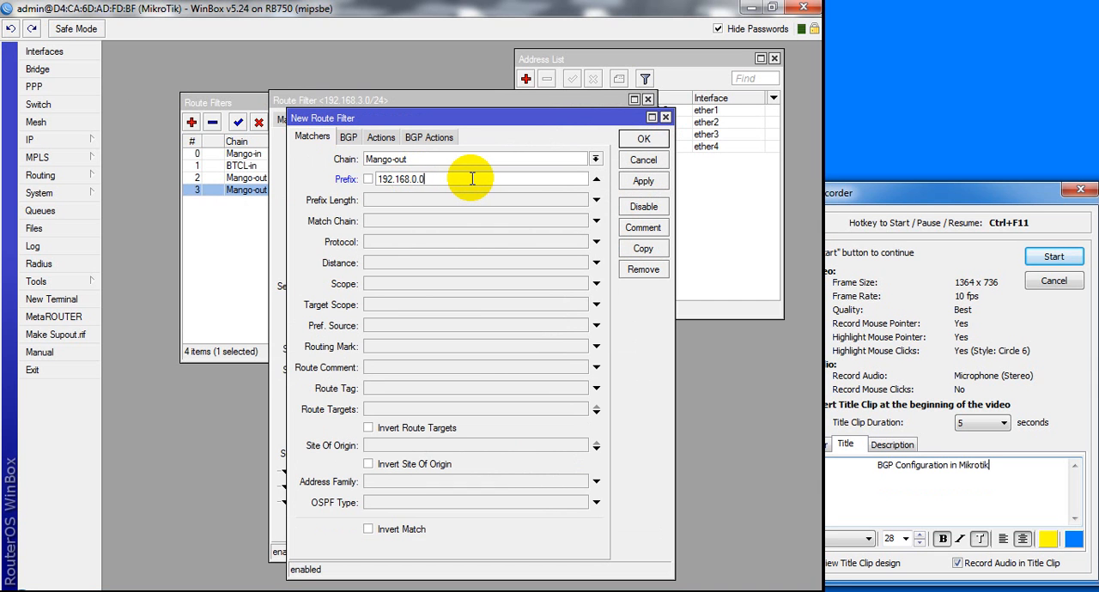
{"action": "type", "text": "/23"}
Set the copied filter's action to accept, save it and close the original filter's window
{"action": "left_click", "coordinate": [381, 137]}
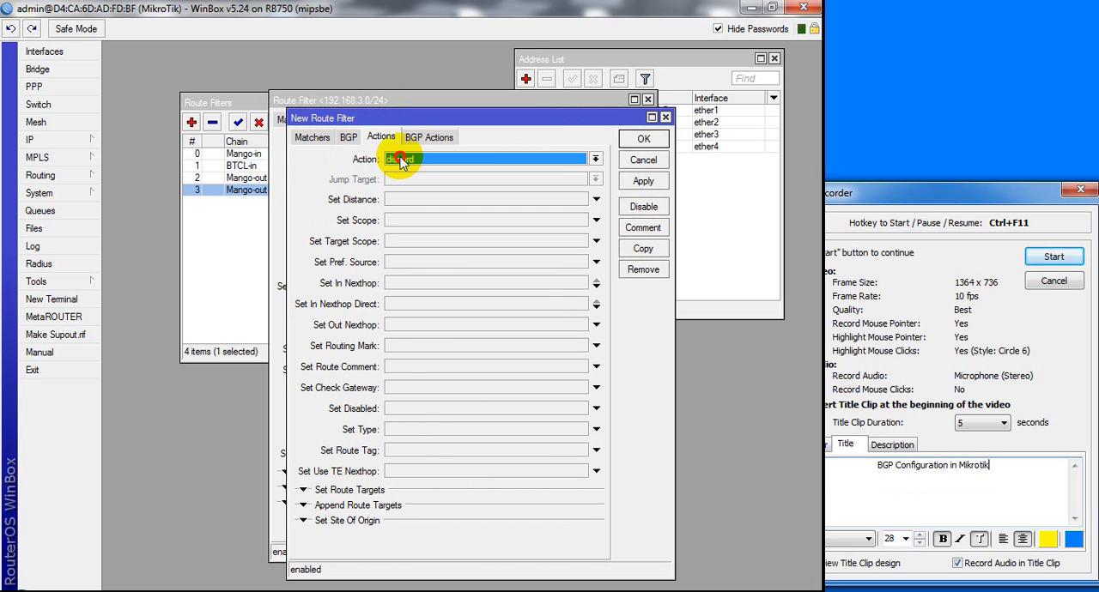
{"action": "left_click", "coordinate": [397, 159]}
{"action": "left_click", "coordinate": [398, 170]}
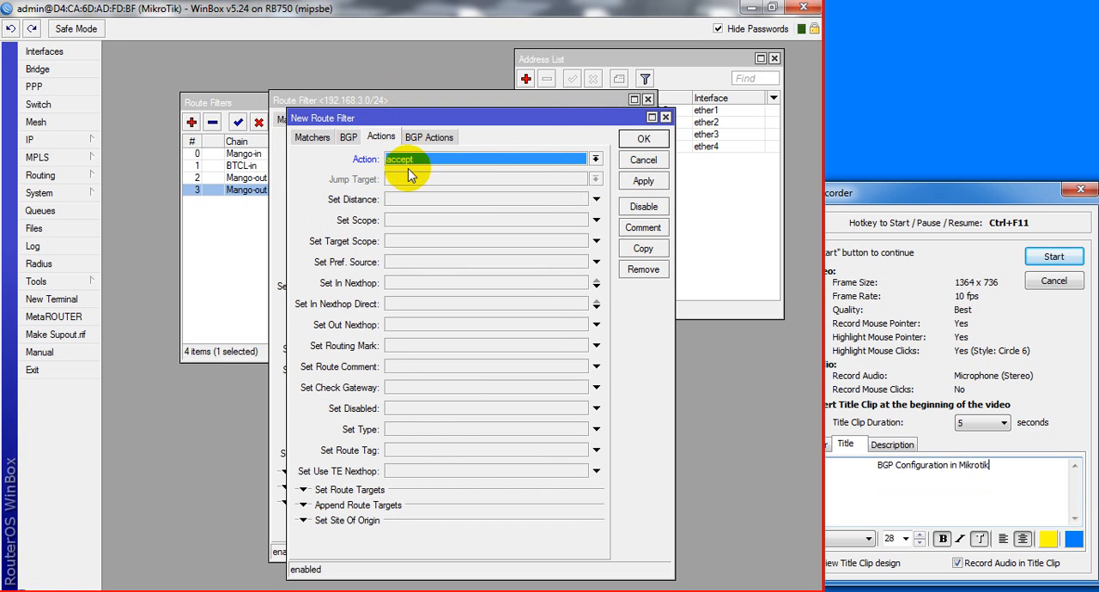
{"action": "left_click", "coordinate": [639, 180]}
{"action": "left_click", "coordinate": [644, 138]}
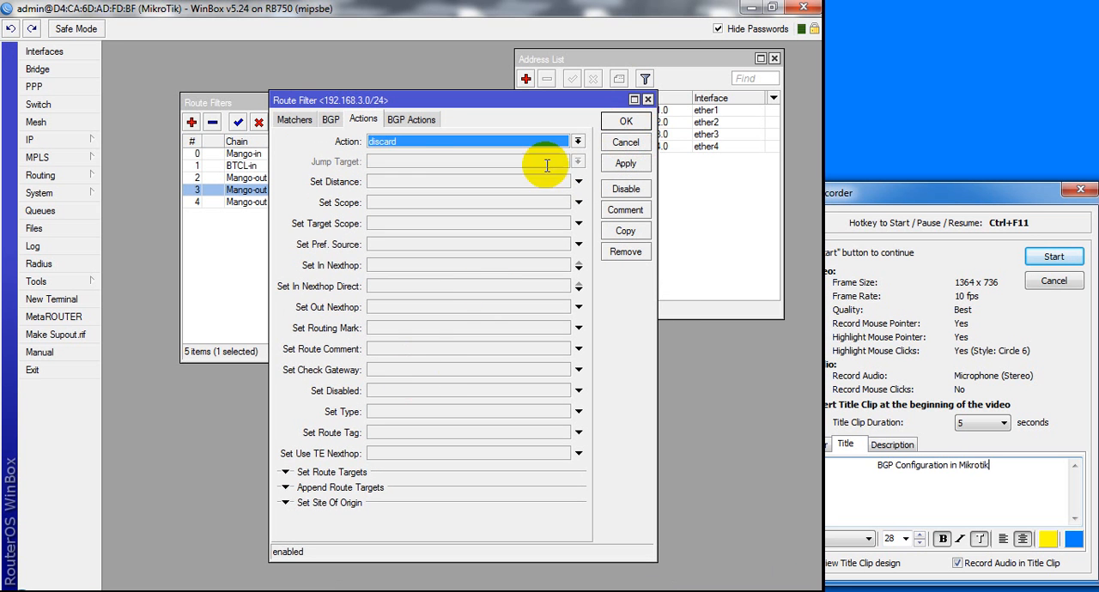
{"action": "left_click", "coordinate": [624, 125]}
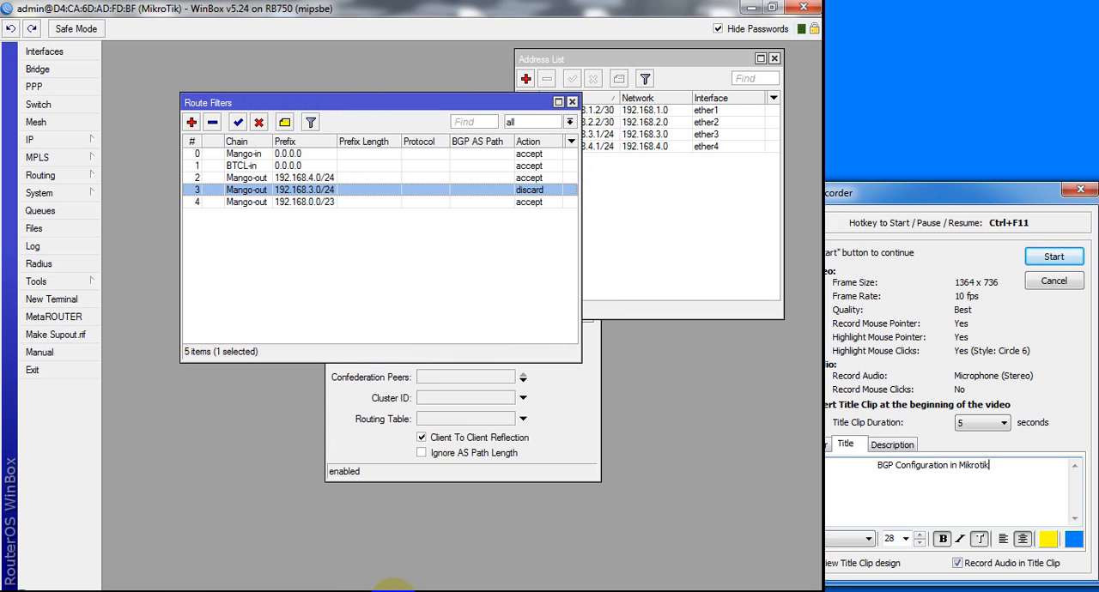
Check the topology, reopen the 192.168.0.0/23 Mango-out filter and negate its prefix match
{"action": "left_click", "coordinate": [397, 591]}
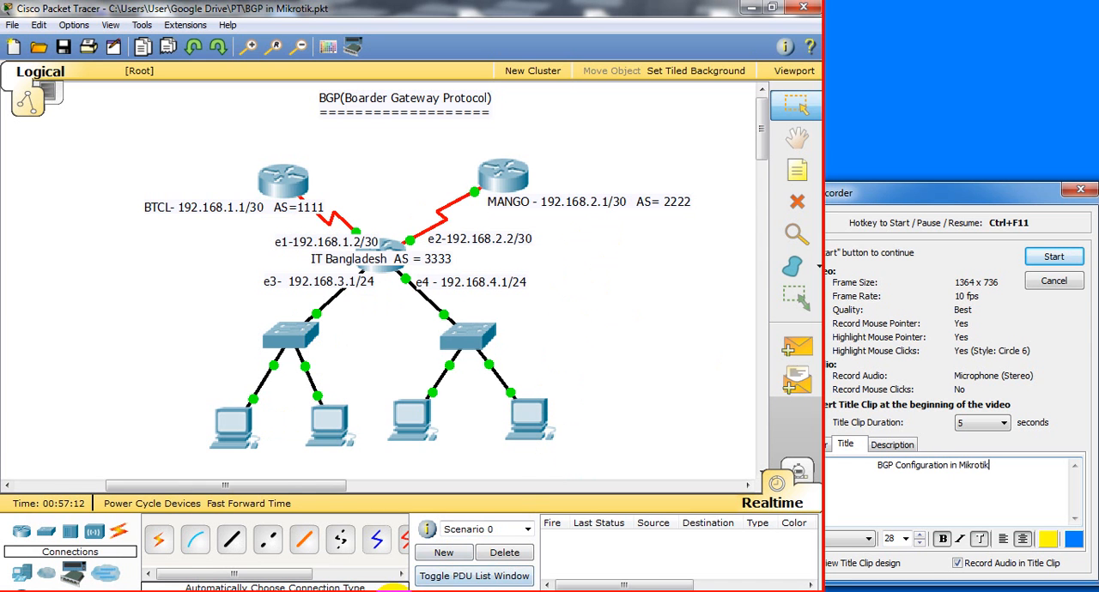
{"action": "left_click", "coordinate": [392, 591]}
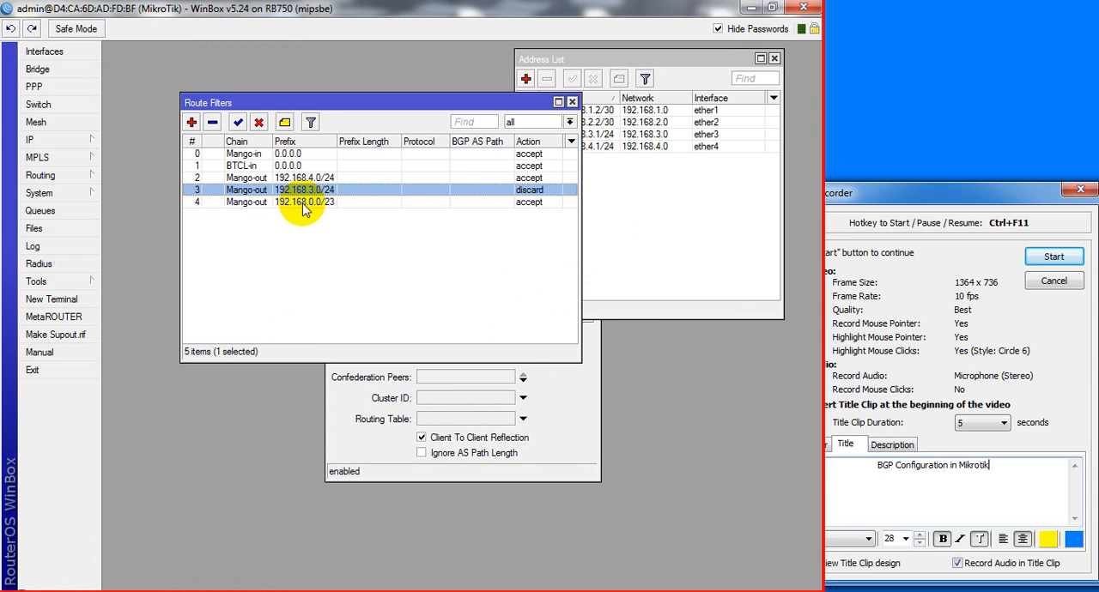
{"action": "double_click", "coordinate": [301, 203]}
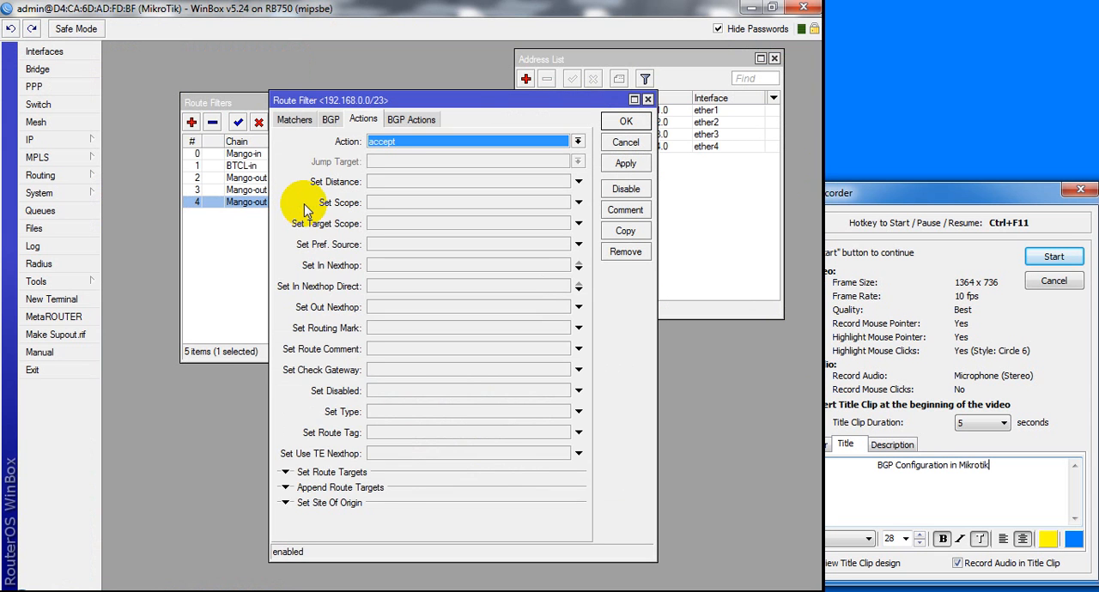
{"action": "left_click", "coordinate": [295, 121]}
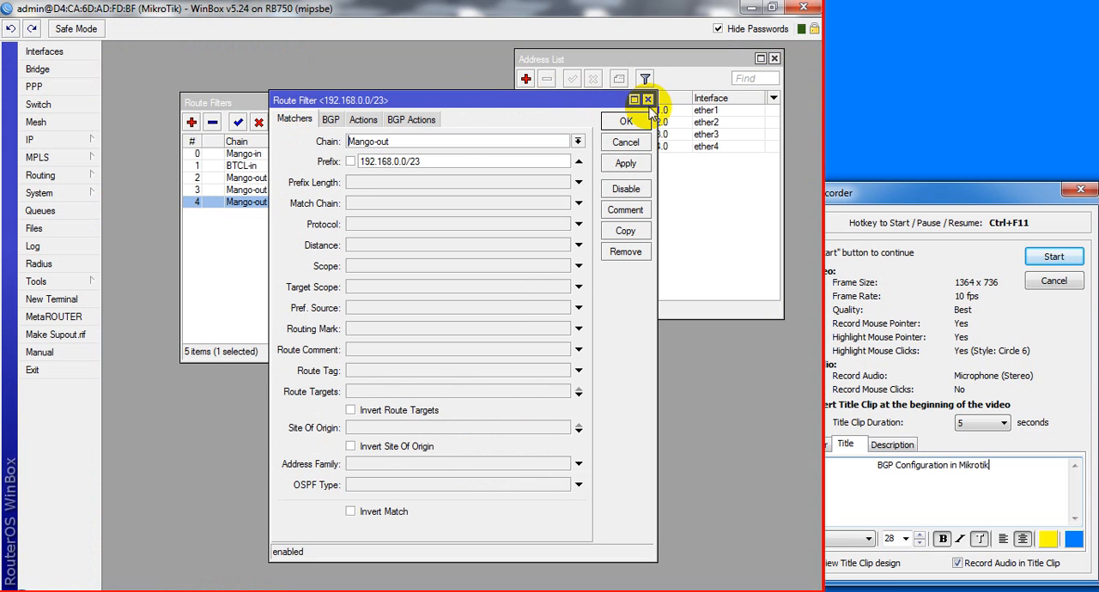
{"action": "left_click", "coordinate": [351, 161]}
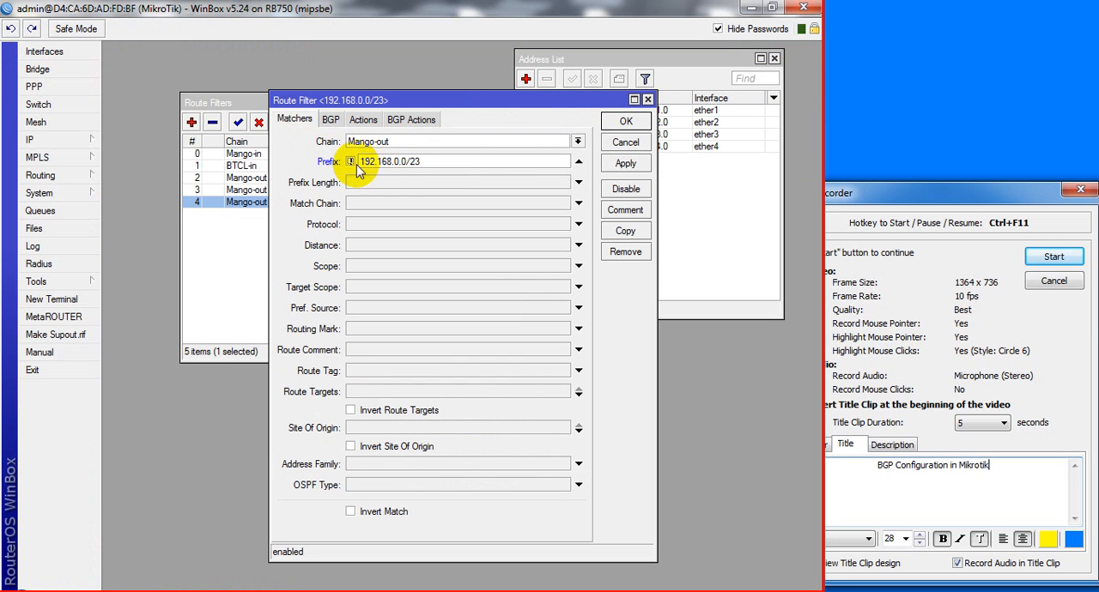
Try setting the negated 192.168.0.0/23 Mango-out filter's action to discard and save it
{"action": "left_click", "coordinate": [363, 119]}
{"action": "left_click", "coordinate": [404, 144]}
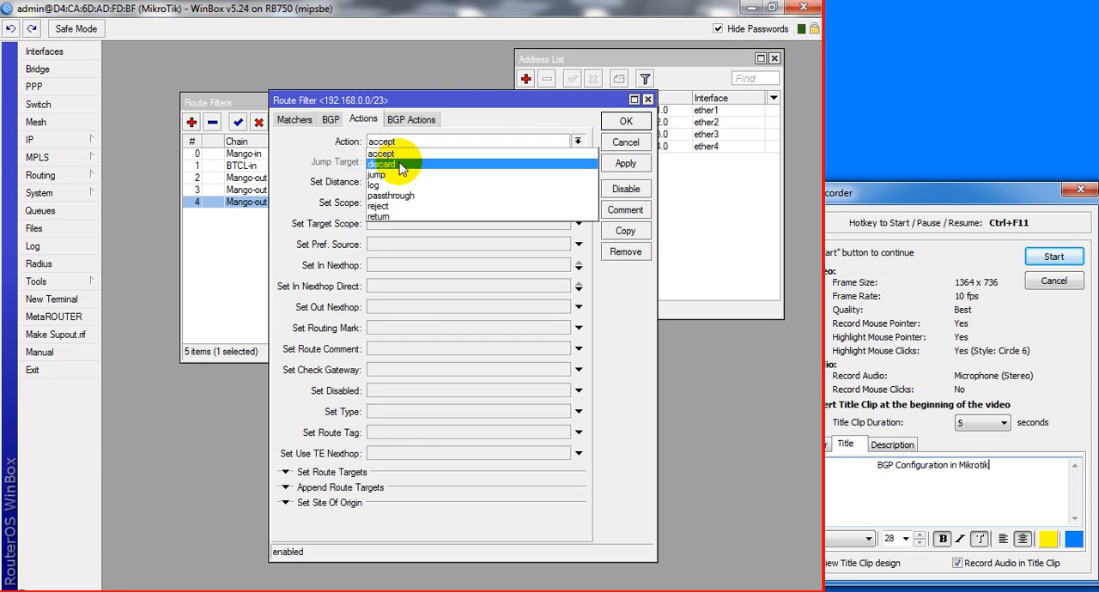
{"action": "left_click", "coordinate": [404, 167]}
{"action": "left_click", "coordinate": [622, 163]}
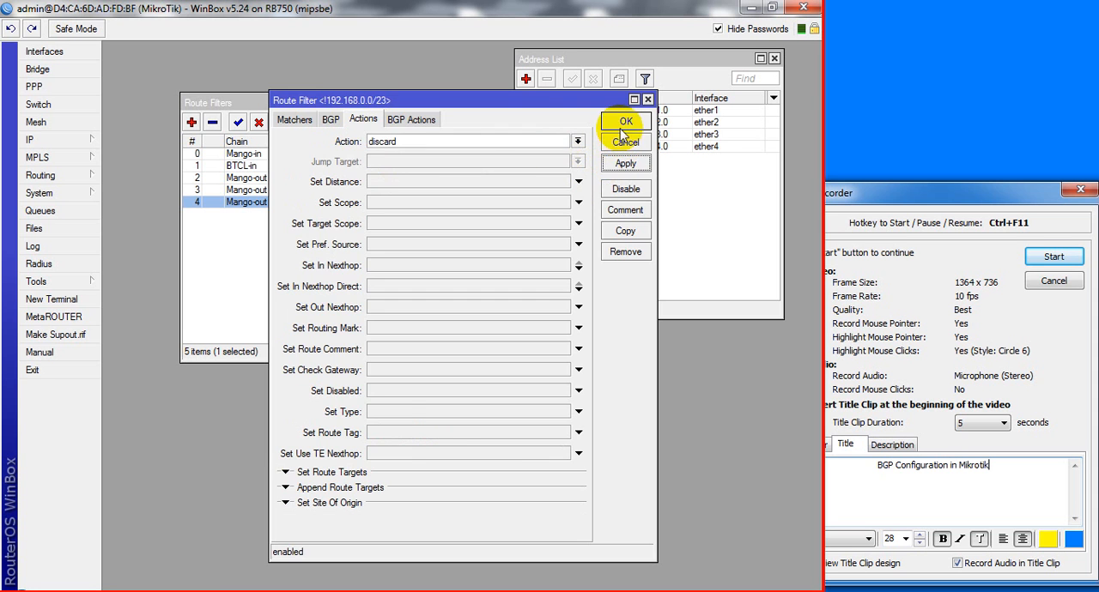
{"action": "left_click", "coordinate": [626, 122]}
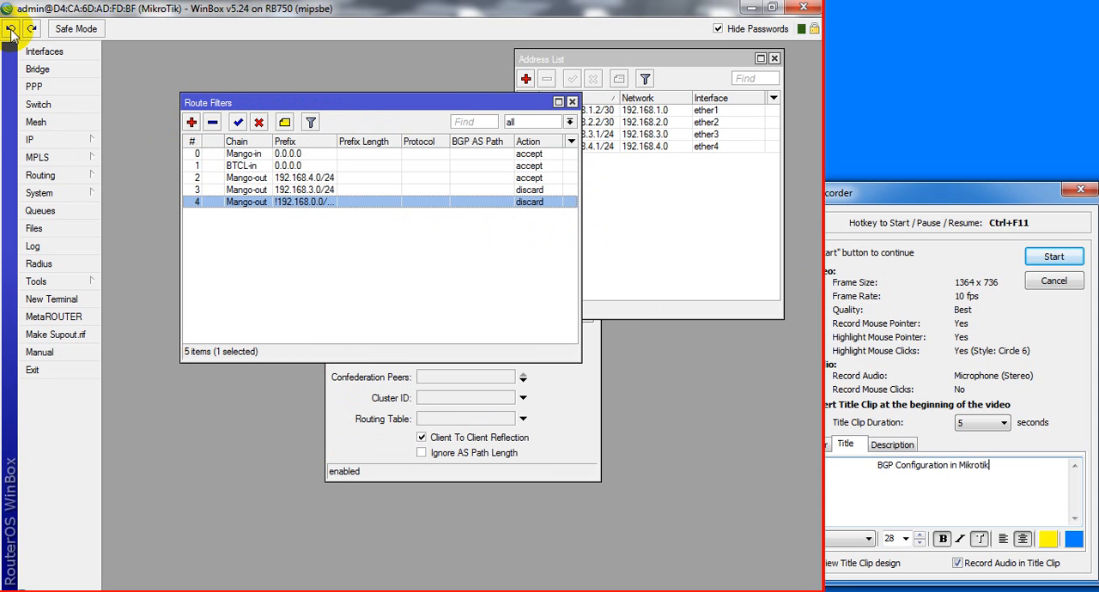
Copy the 192.168.0.0/23 Mango-out filter and negate the copy's prefix match
{"action": "double_click", "coordinate": [253, 202]}
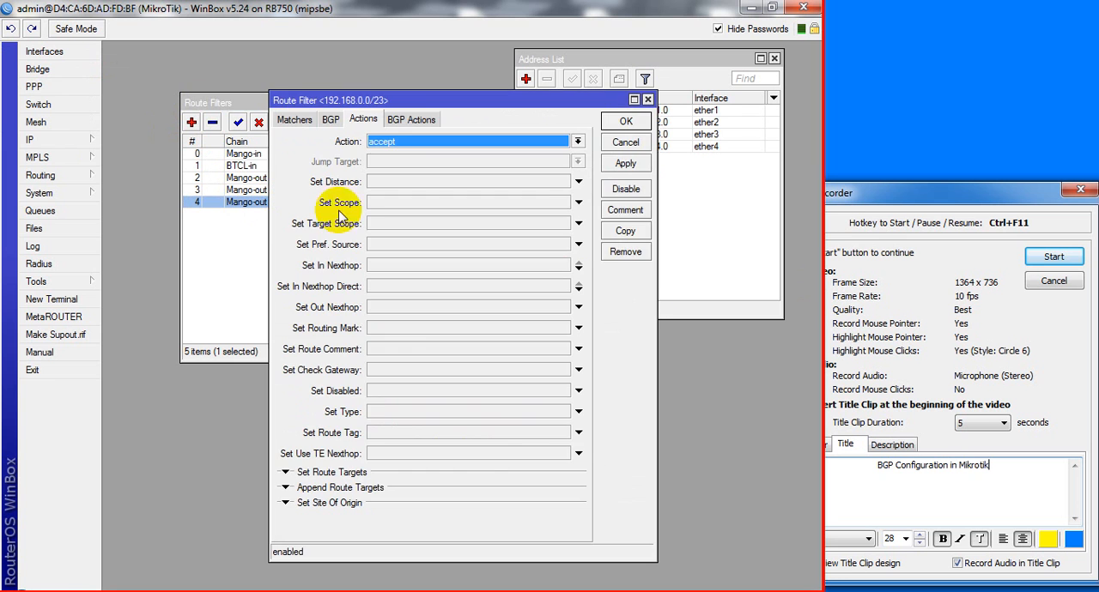
{"action": "left_click", "coordinate": [625, 231]}
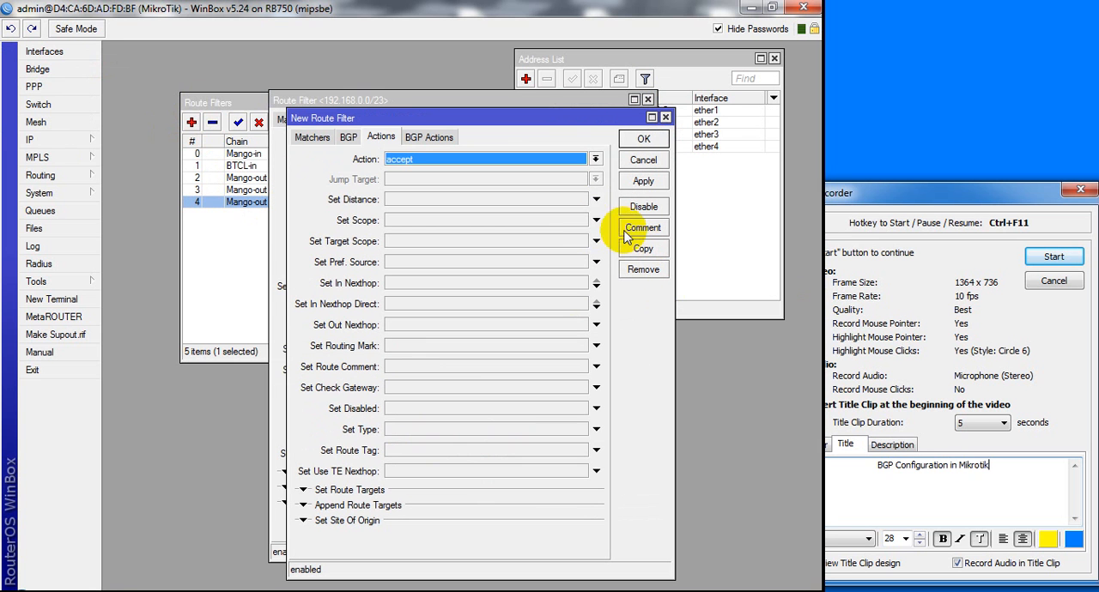
{"action": "left_click", "coordinate": [312, 139]}
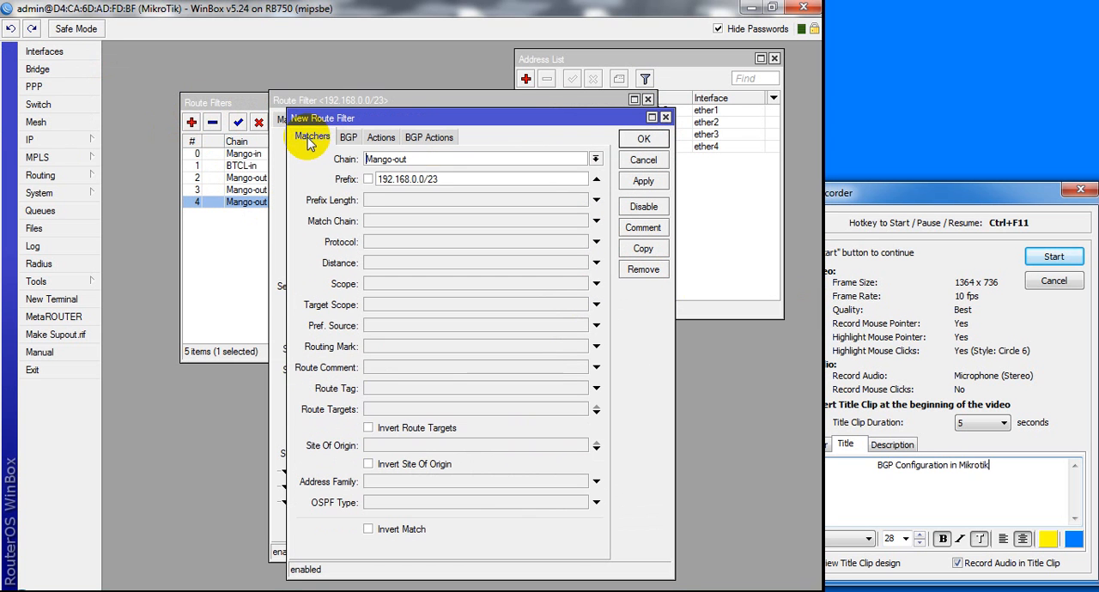
{"action": "left_click", "coordinate": [369, 180]}
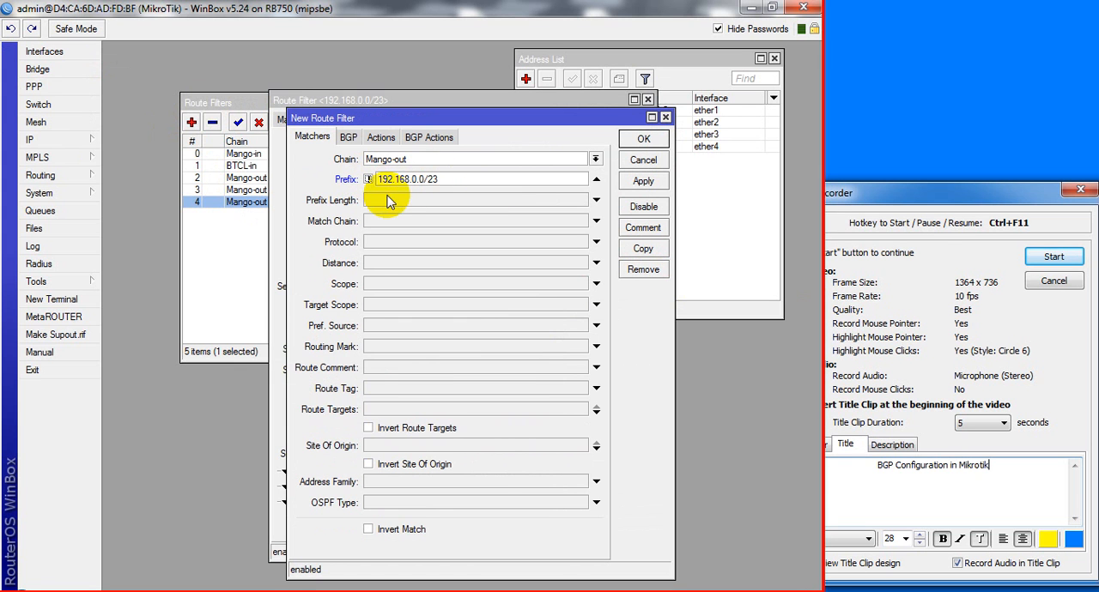
Set the negated copy's action to discard, save it and close the original filter's window
{"action": "left_click", "coordinate": [383, 137]}
{"action": "left_click", "coordinate": [420, 163]}
{"action": "left_click", "coordinate": [512, 181]}
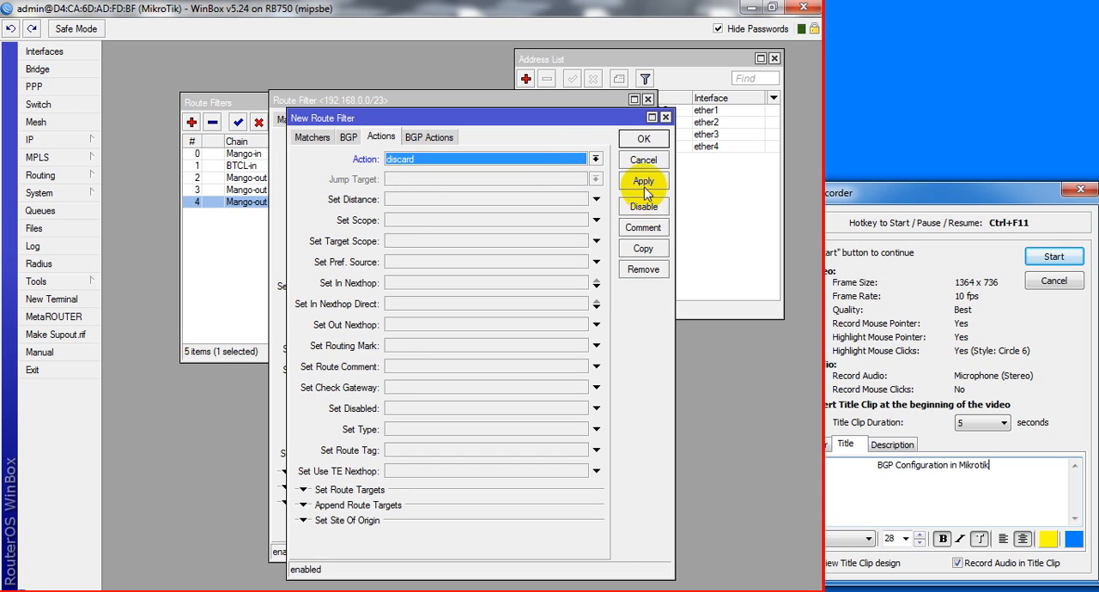
{"action": "left_click", "coordinate": [643, 138]}
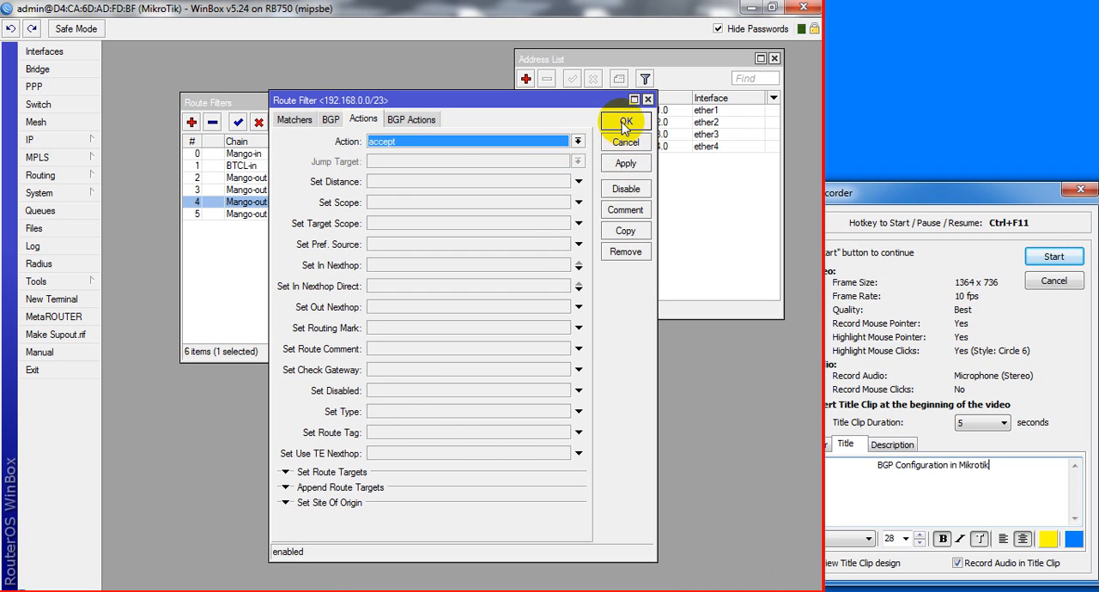
{"action": "left_click", "coordinate": [626, 122]}
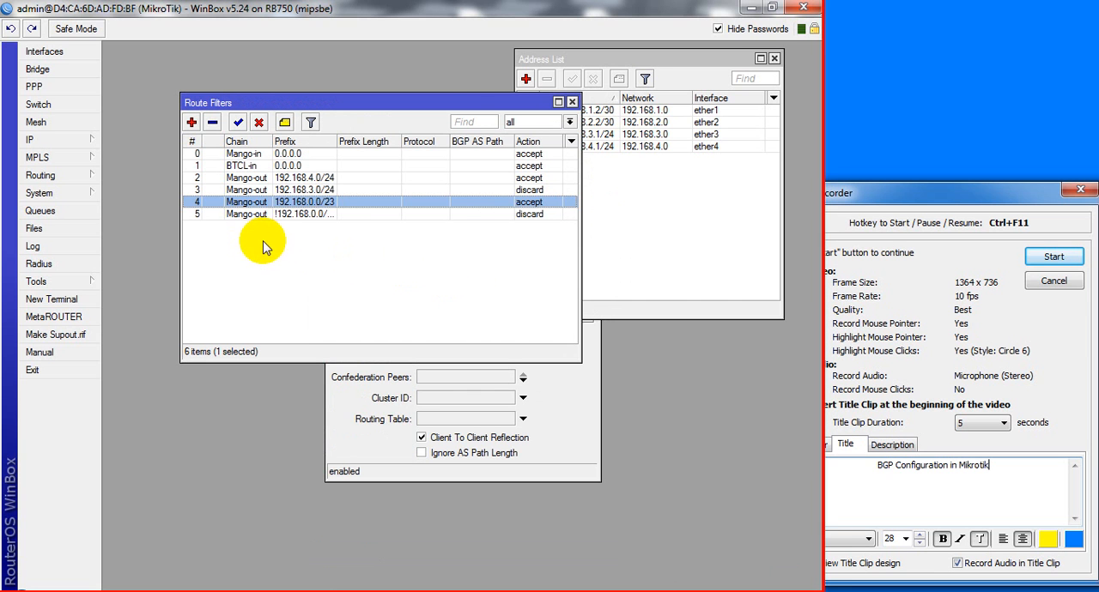
Start a new route filter and set its chain to BTCL-out
{"action": "left_click", "coordinate": [191, 122]}
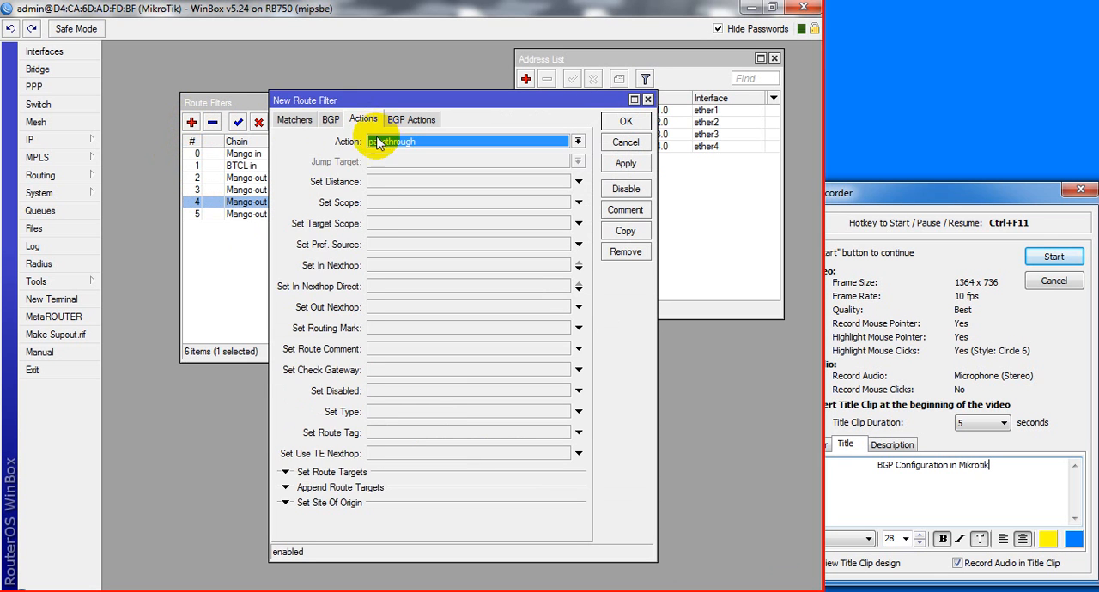
{"action": "left_click", "coordinate": [292, 119]}
{"action": "left_click", "coordinate": [397, 138]}
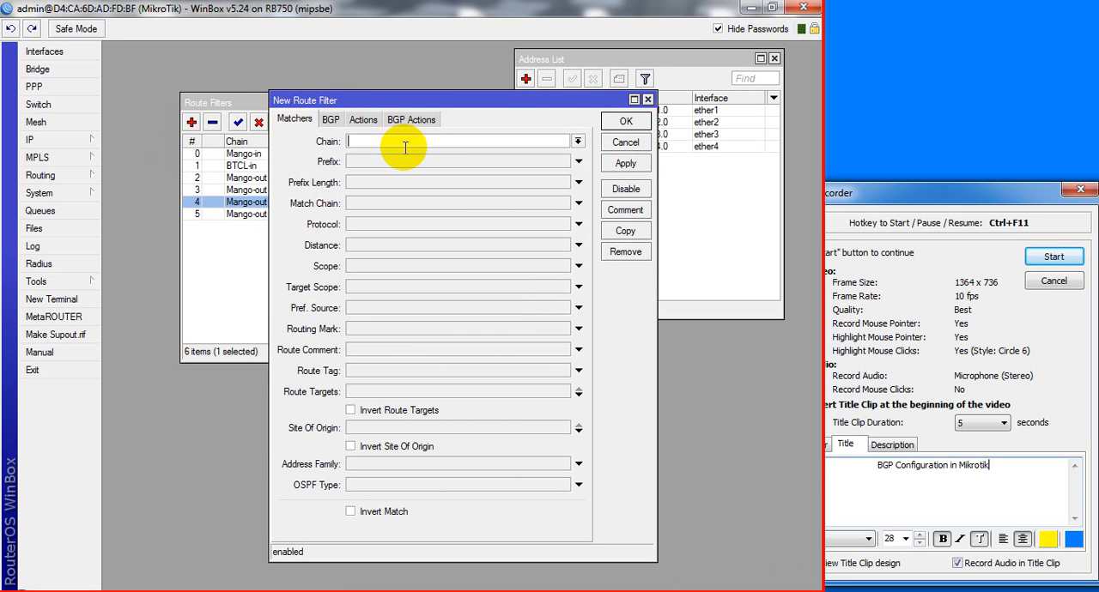
{"action": "type", "text": "BTCL-out"}
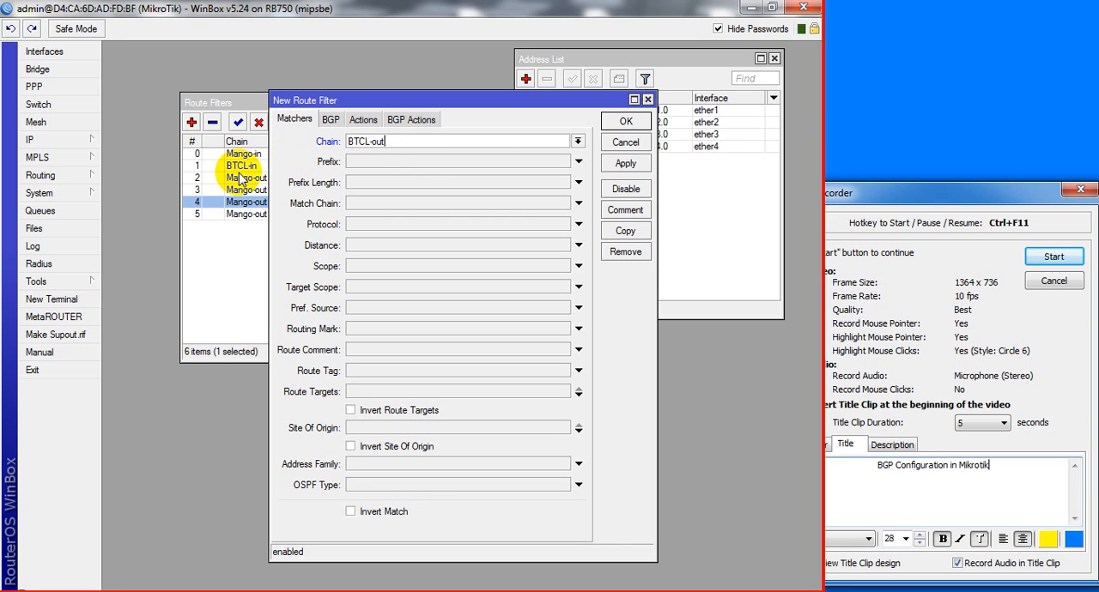
Check the network topology in Packet Tracer and set the BTCL-out filter's prefix to 192.168.3.0/24
{"action": "left_click", "coordinate": [380, 164]}
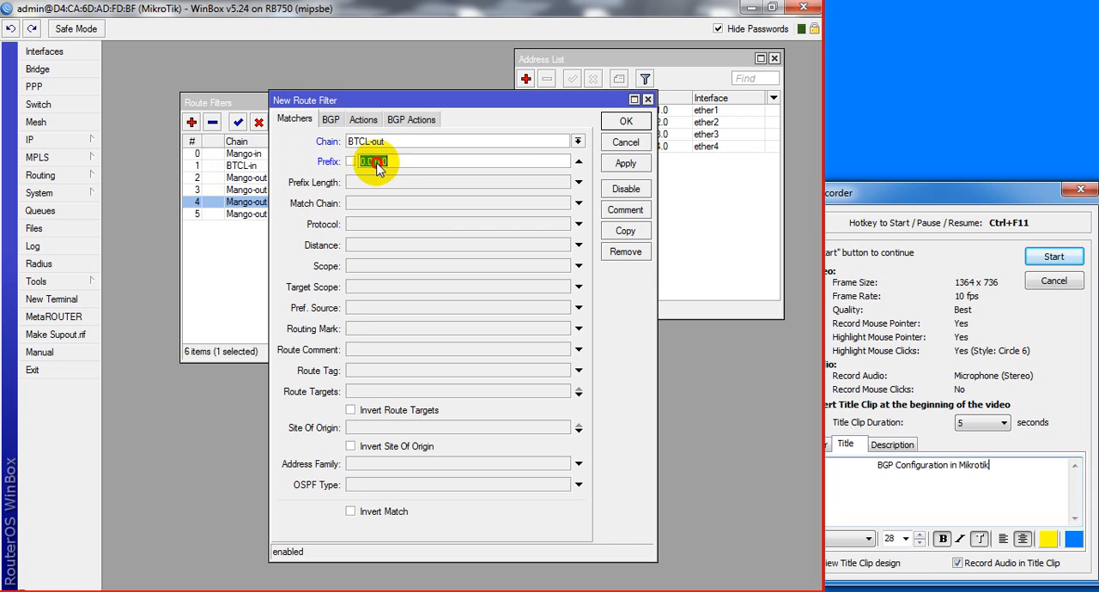
{"action": "left_click", "coordinate": [401, 591]}
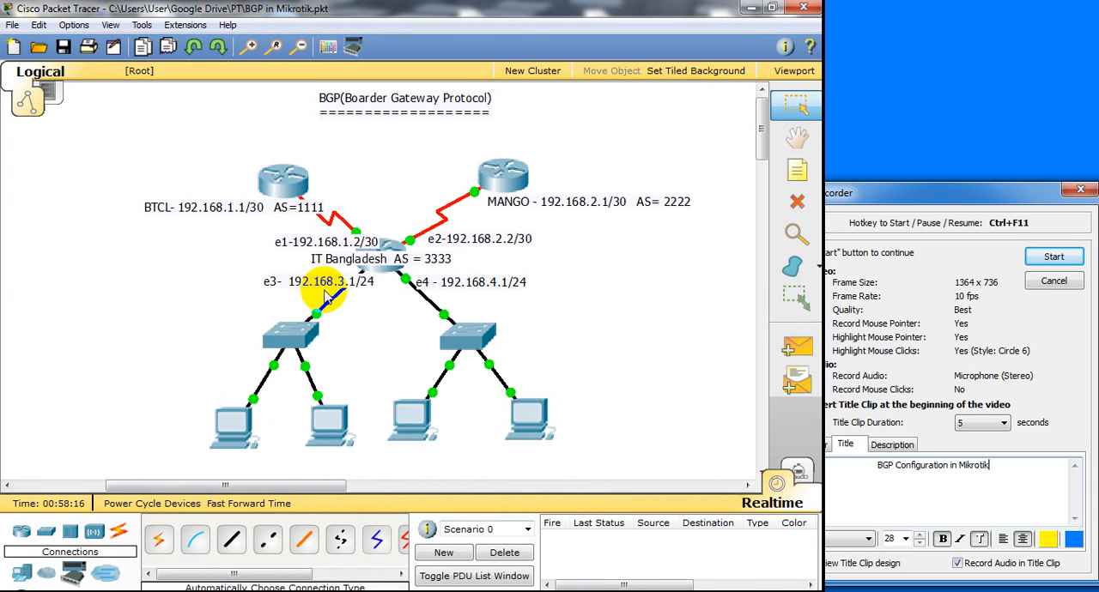
{"action": "left_click", "coordinate": [402, 591]}
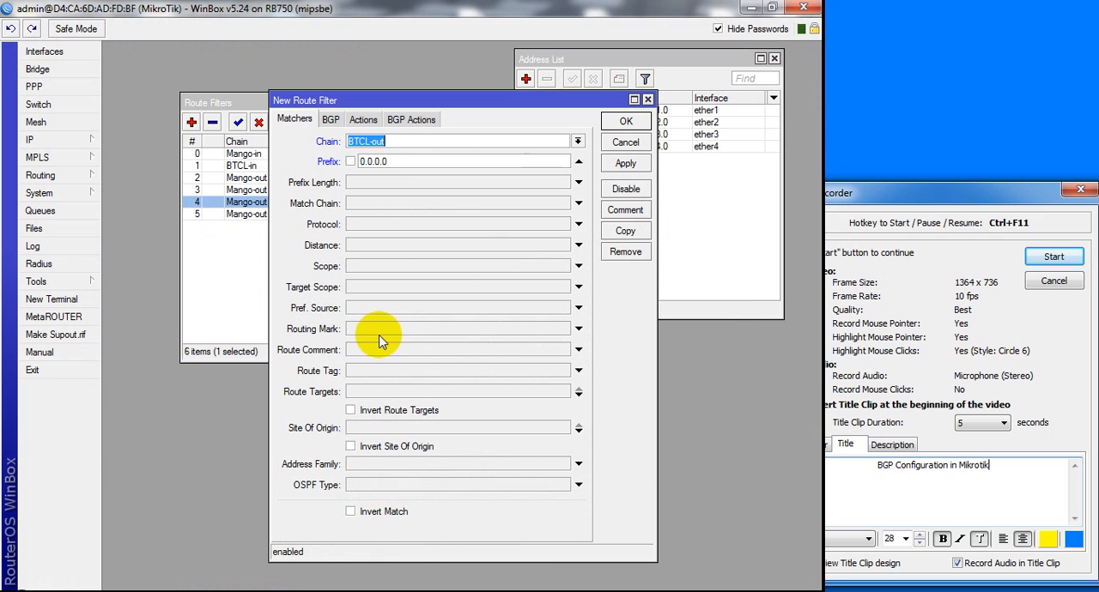
{"action": "left_click_drag", "start_coordinate": [409, 161], "coordinate": [340, 156]}
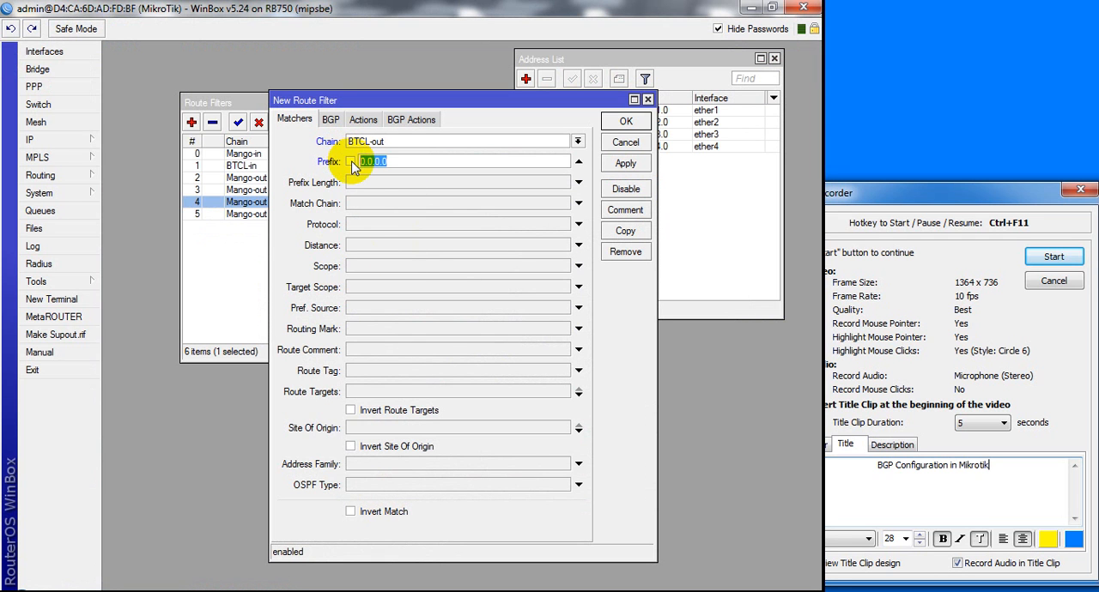
{"action": "type", "text": "192.168.3.0/24"}
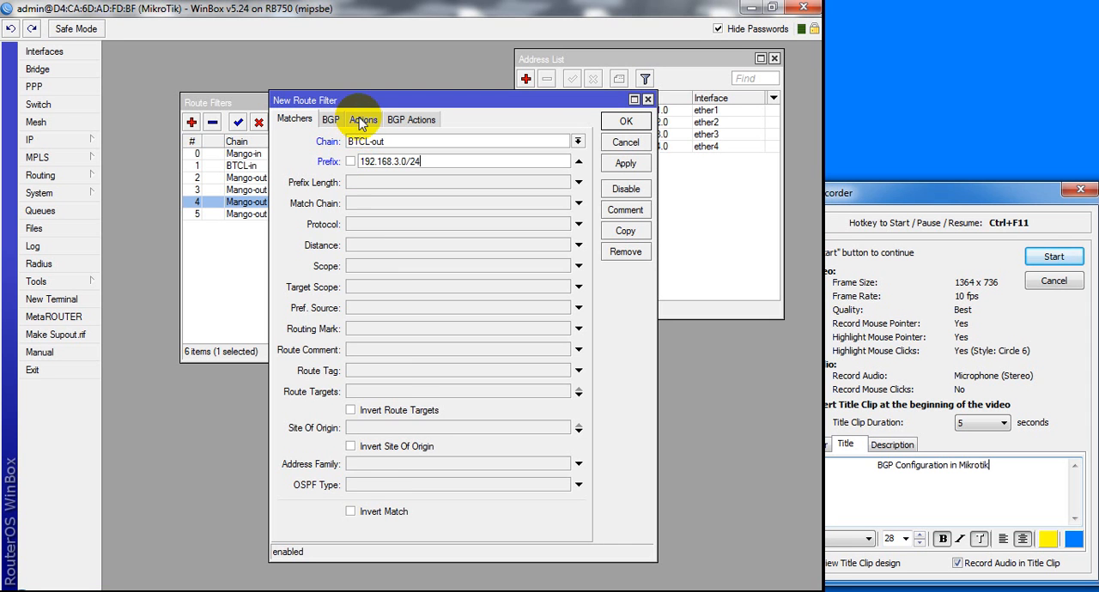
Set the new BTCL-out filter's action to accept and save it
{"action": "left_click", "coordinate": [364, 120]}
{"action": "left_click", "coordinate": [397, 146]}
{"action": "left_click", "coordinate": [393, 155]}
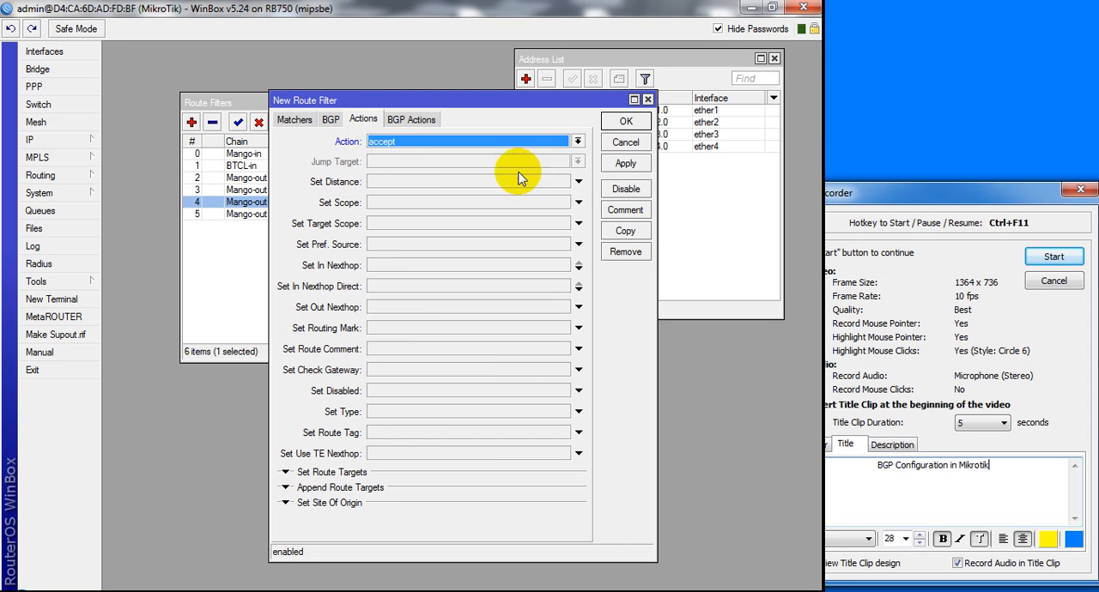
{"action": "left_click", "coordinate": [626, 167]}
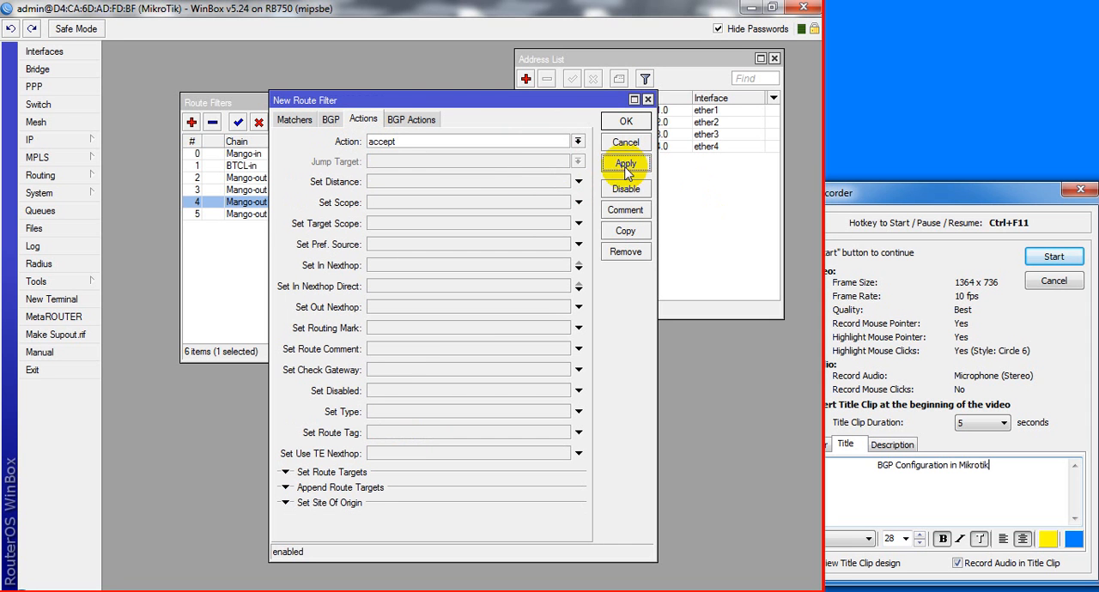
{"action": "left_click", "coordinate": [626, 123]}
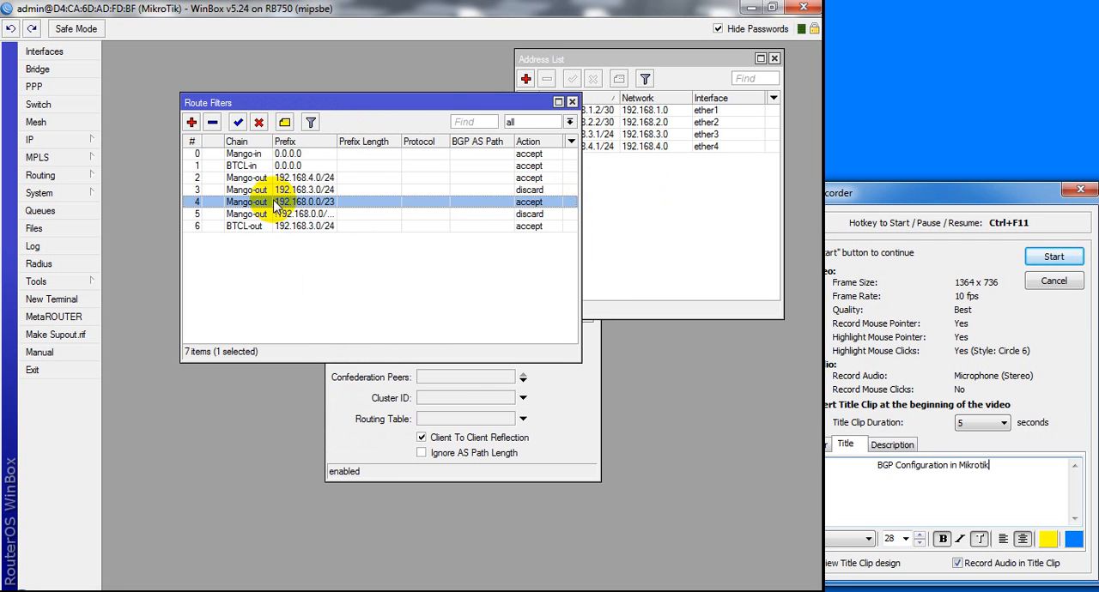
Copy the 192.168.3.0/24 BTCL-out filter, check the topology in Packet Tracer and set the copy's prefix to 192.168.4.0/24
{"action": "double_click", "coordinate": [275, 227]}
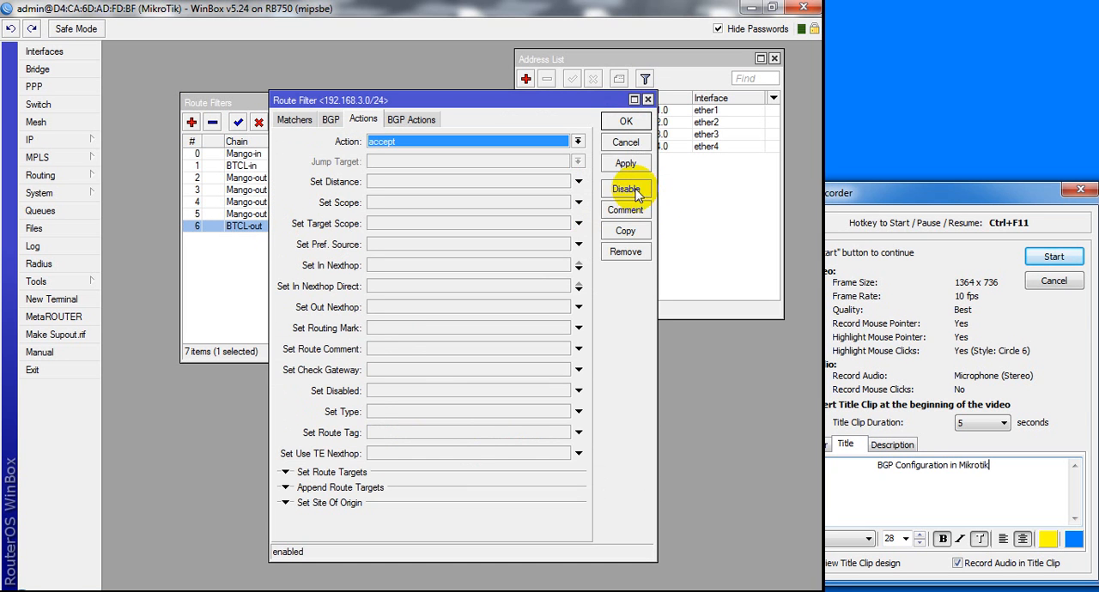
{"action": "left_click", "coordinate": [626, 234]}
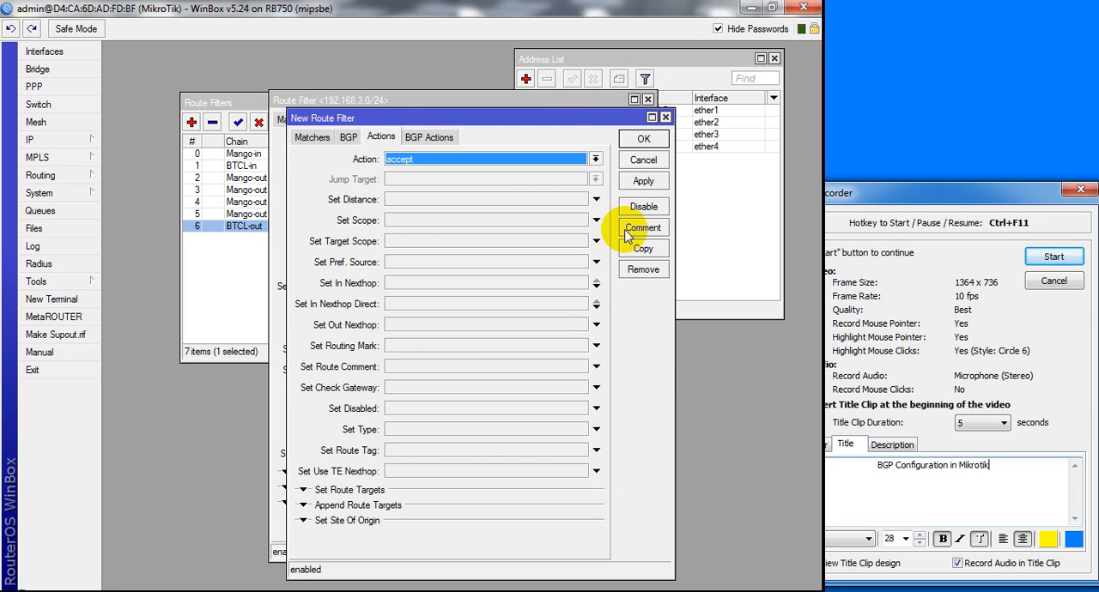
{"action": "left_click", "coordinate": [312, 138]}
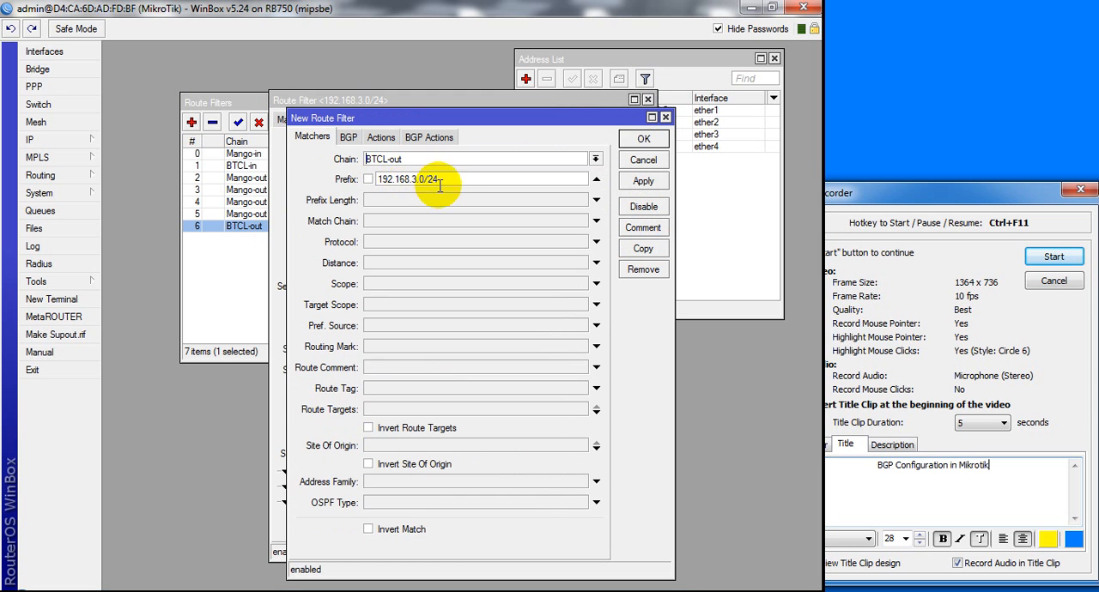
{"action": "left_click", "coordinate": [410, 591]}
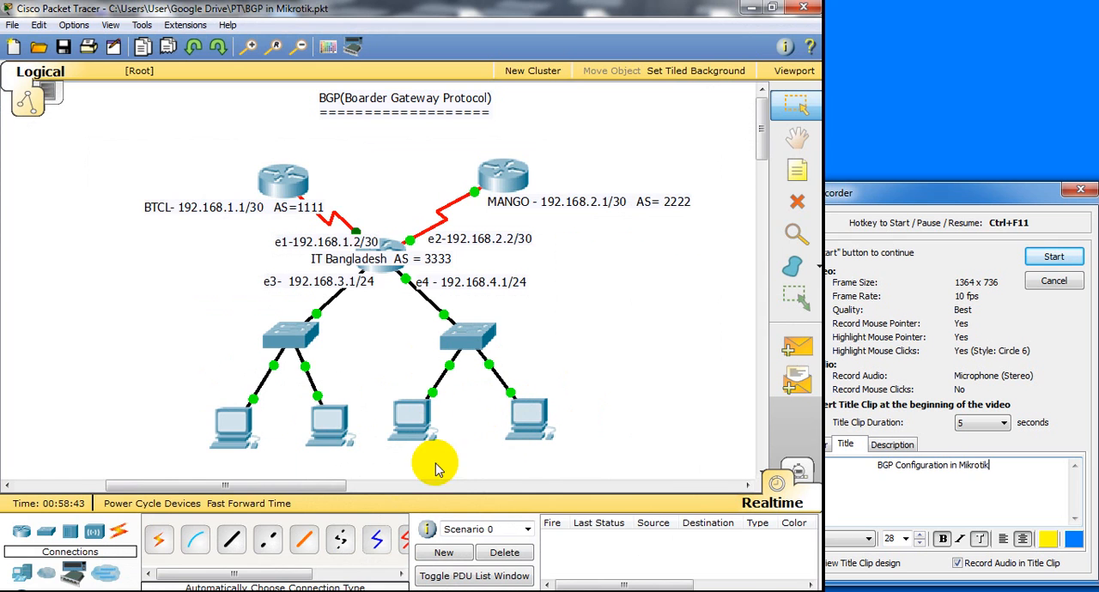
{"action": "left_click", "coordinate": [393, 591]}
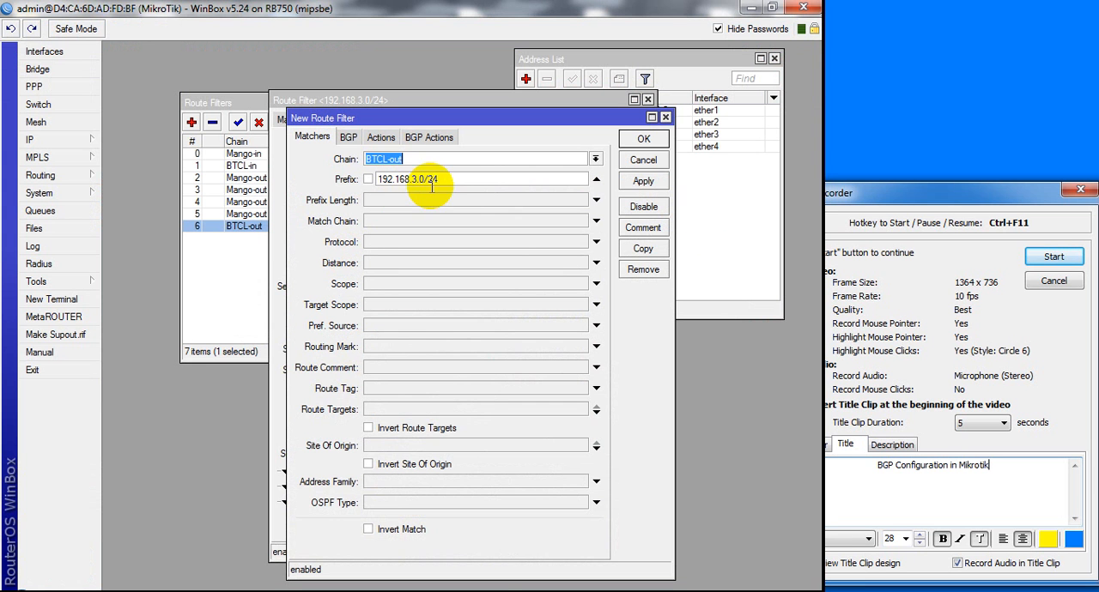
{"action": "left_click", "coordinate": [415, 178]}
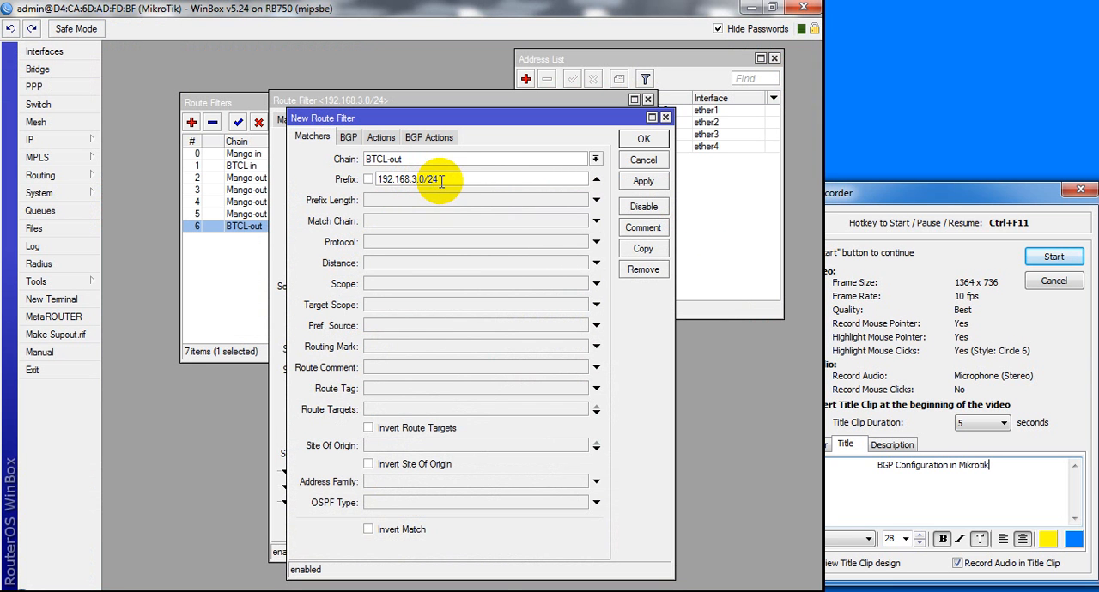
{"action": "key", "text": "BackSpace"}
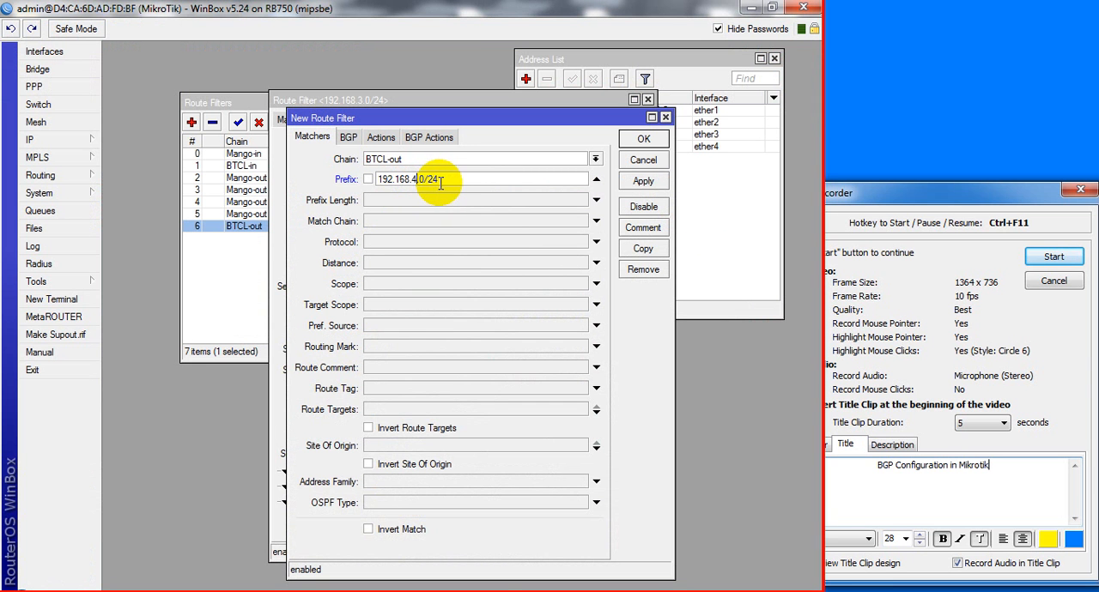
Set the copied BTCL-out filter's action to discard, save it and close the original filter's window
{"action": "left_click", "coordinate": [383, 137]}
{"action": "left_click", "coordinate": [415, 160]}
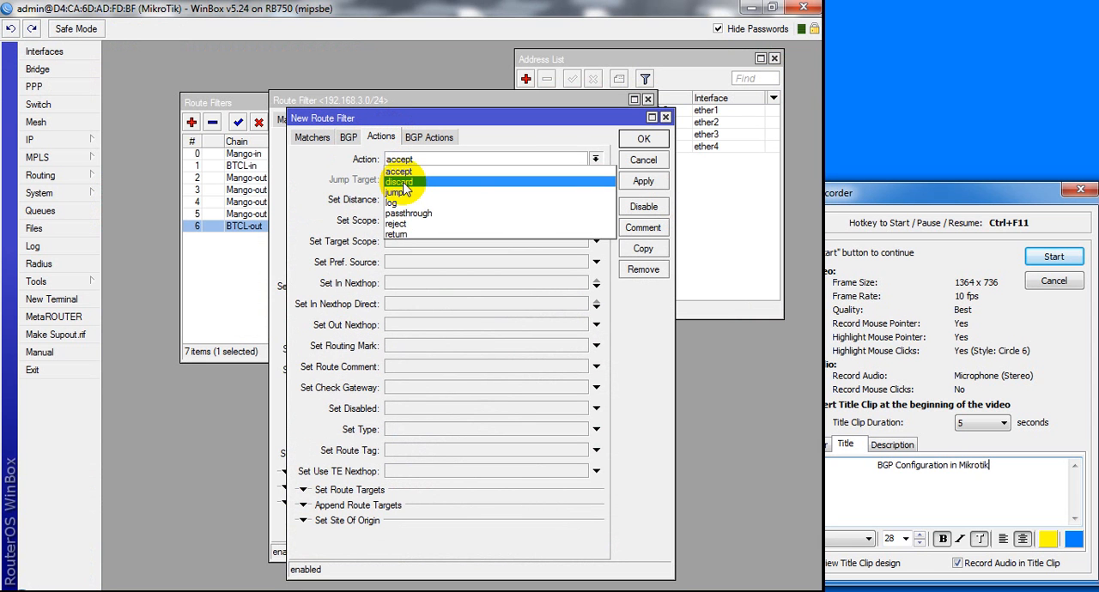
{"action": "left_click", "coordinate": [400, 182]}
{"action": "left_click", "coordinate": [643, 181]}
{"action": "left_click", "coordinate": [641, 142]}
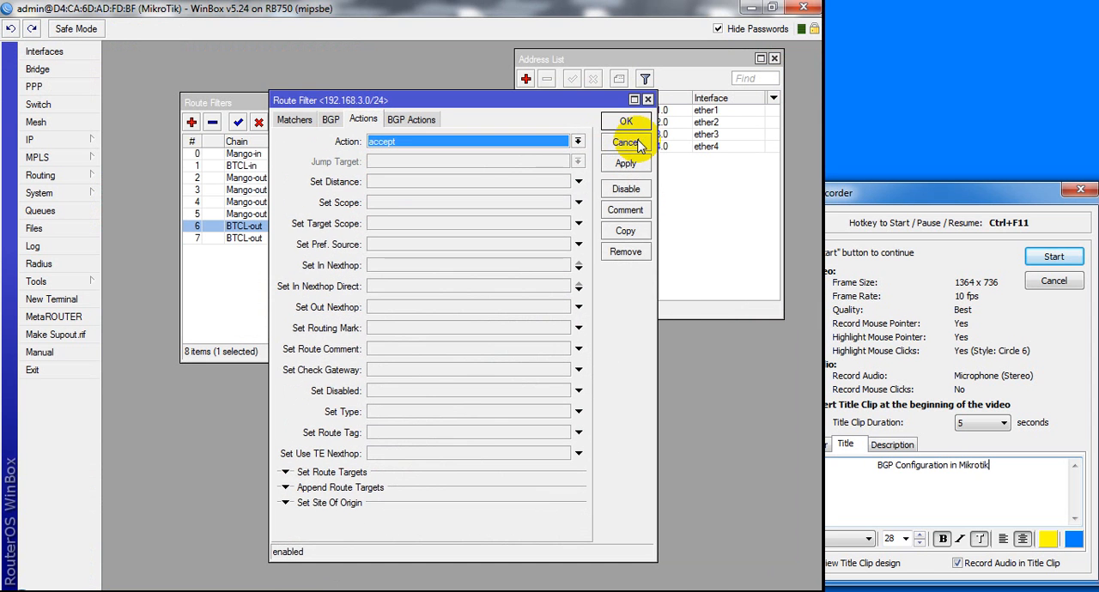
{"action": "left_click", "coordinate": [628, 121]}
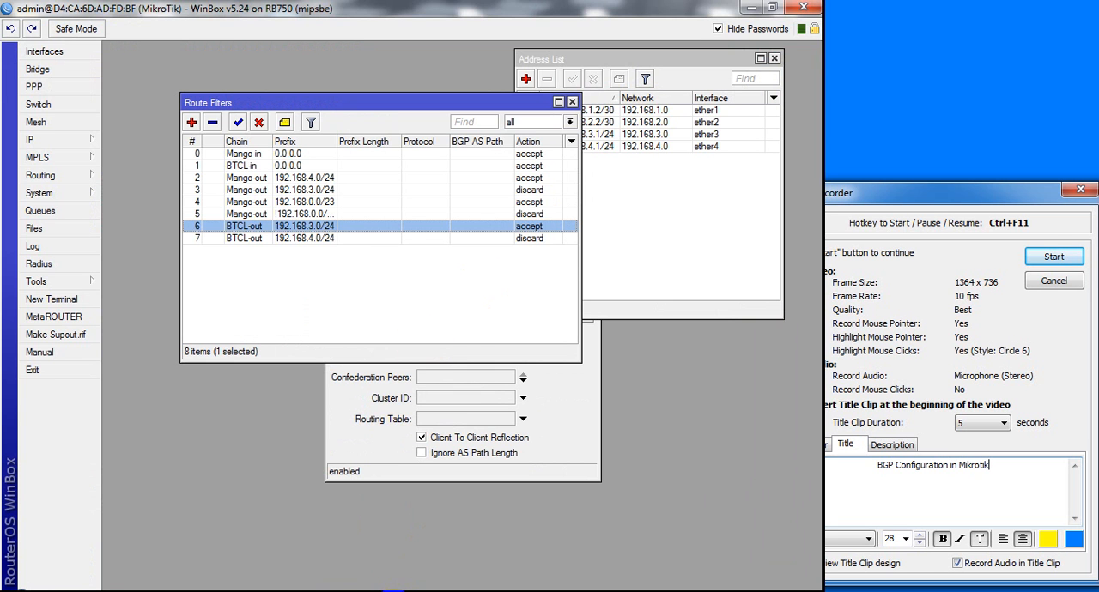
Check the topology in Packet Tracer and review the 192.168.4.0/24 BTCL-out filter without changing it
{"action": "left_click", "coordinate": [365, 591]}
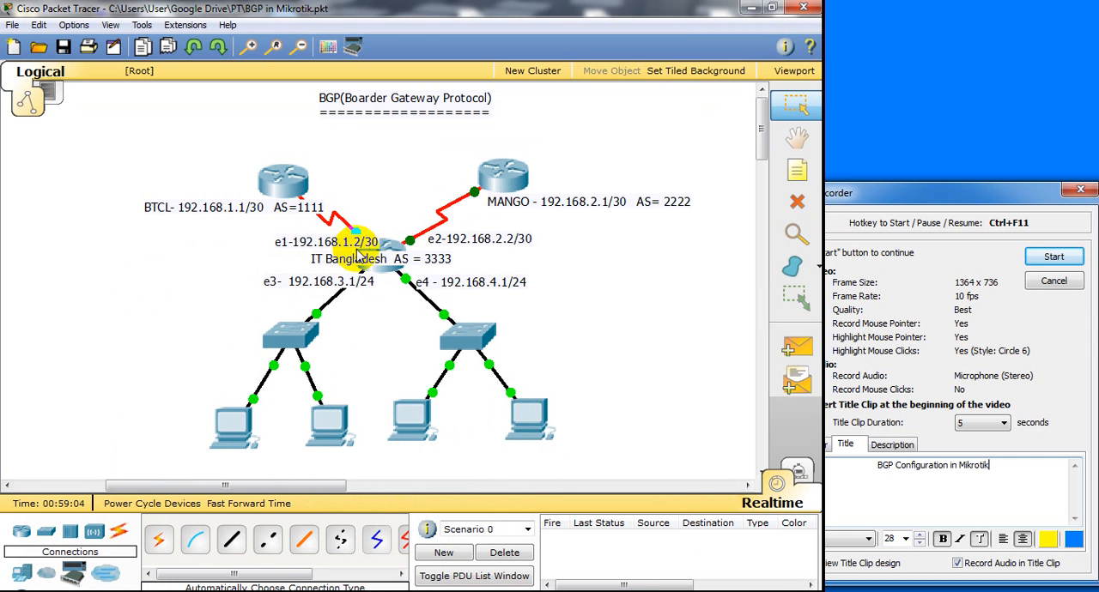
{"action": "left_click", "coordinate": [392, 591]}
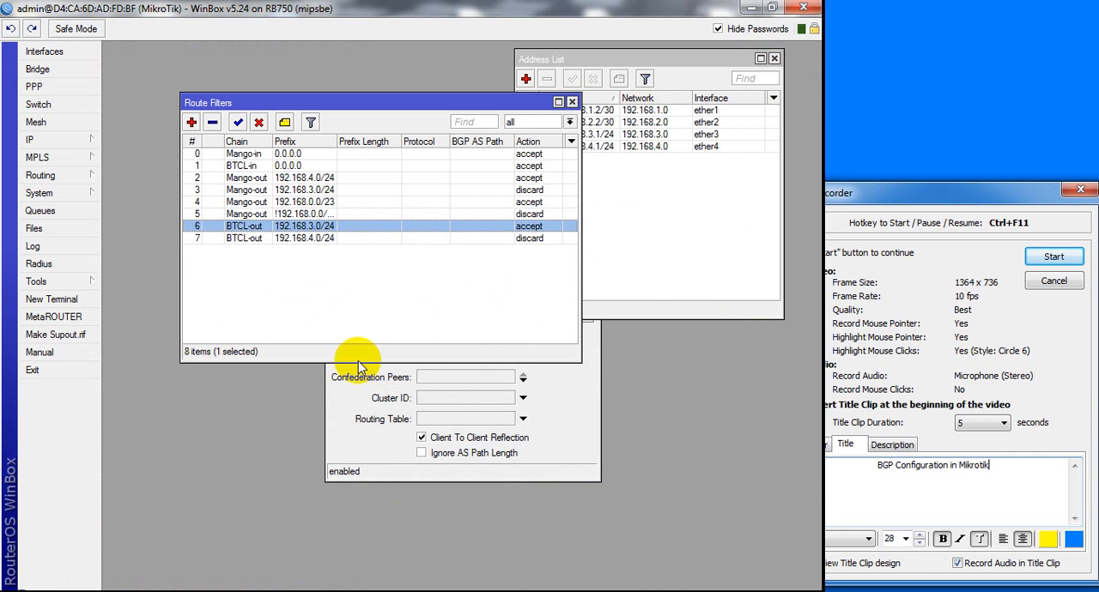
{"action": "double_click", "coordinate": [272, 240]}
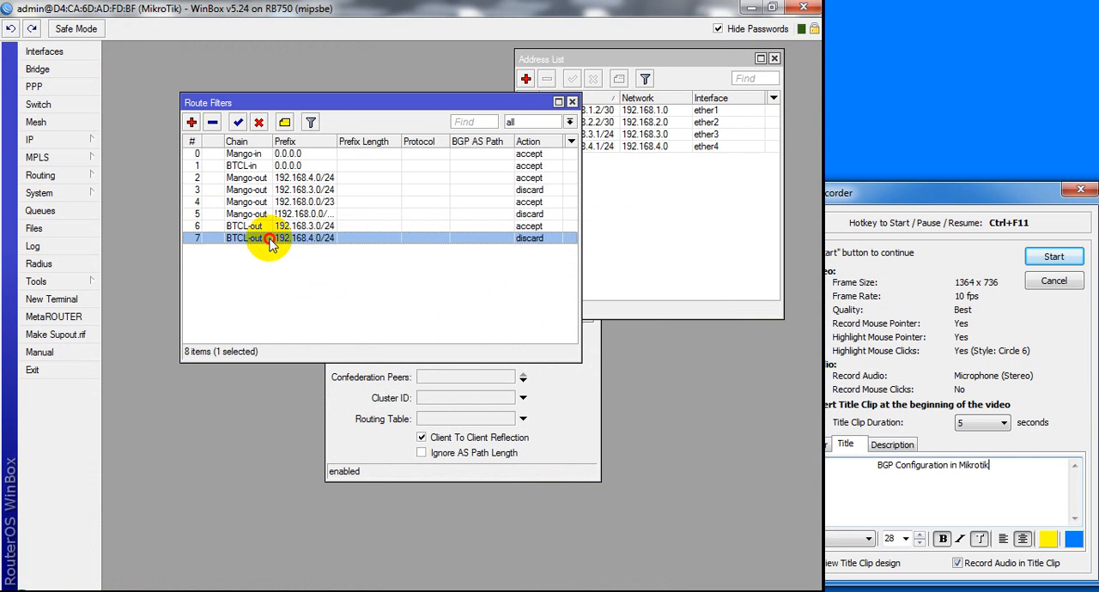
{"action": "left_click", "coordinate": [648, 100]}
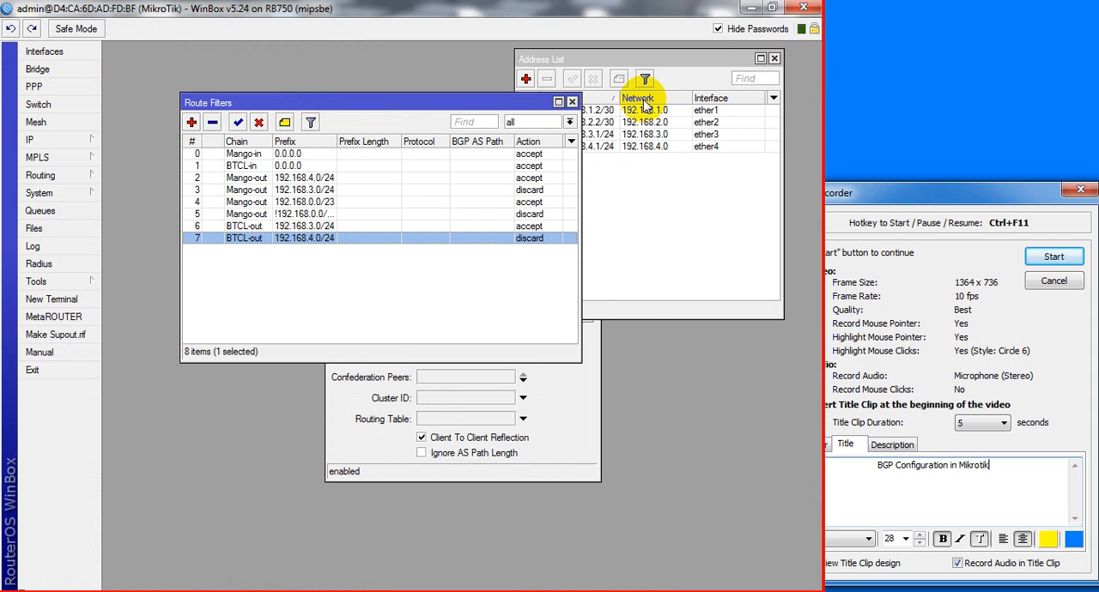
{"action": "double_click", "coordinate": [419, 224]}
{"action": "left_click", "coordinate": [294, 120]}
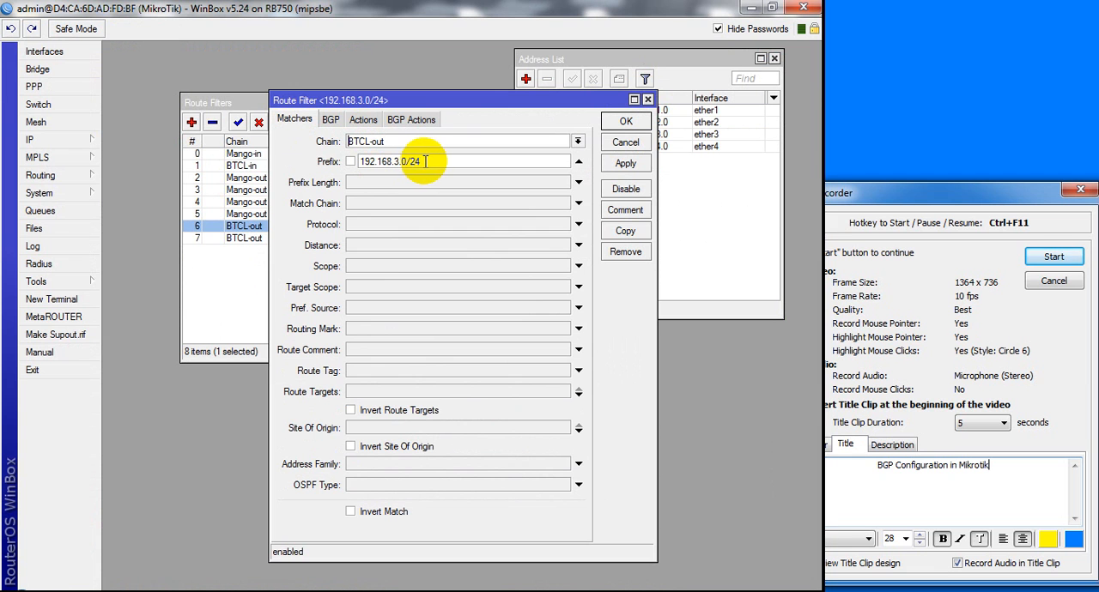
{"action": "left_click", "coordinate": [401, 162]}
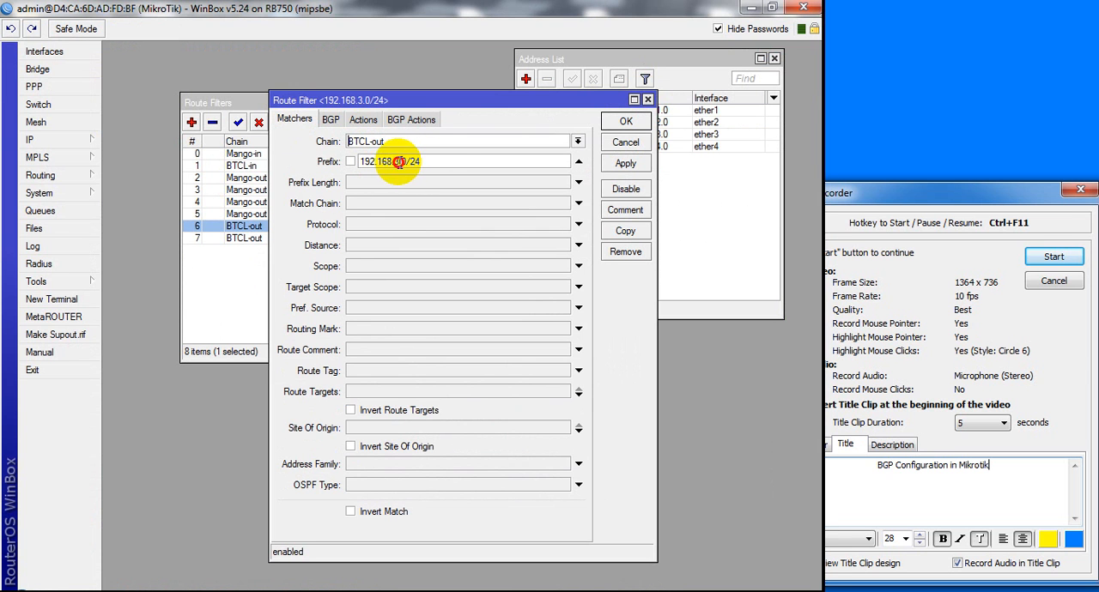
{"action": "key", "text": "BackSpace"}
{"action": "key", "text": "BackSpace"}
{"action": "type", "text": "0"}
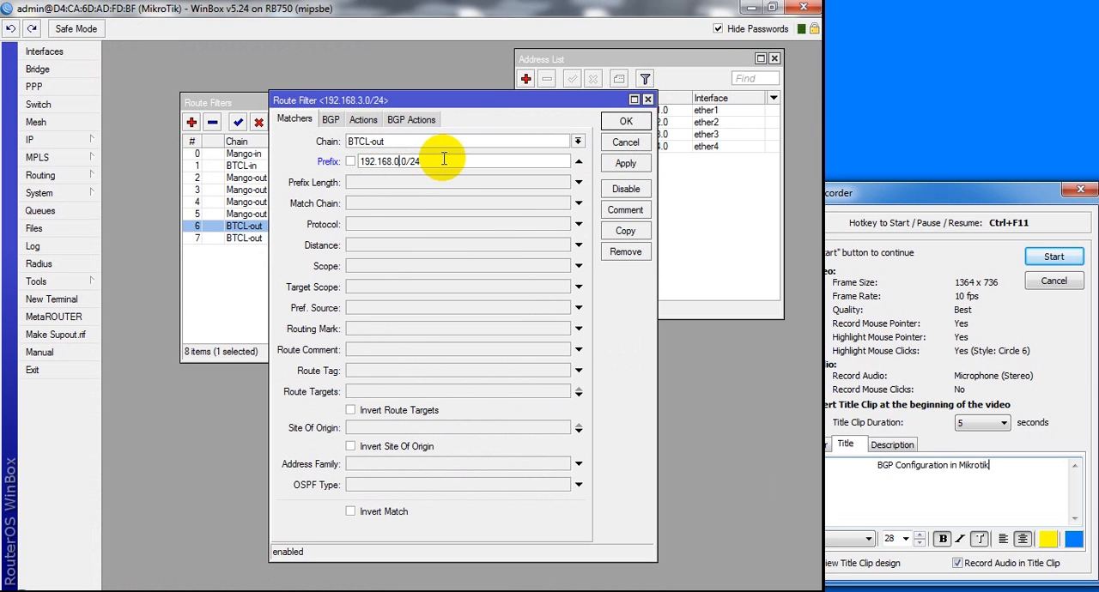
{"action": "key", "text": "BackSpace"}
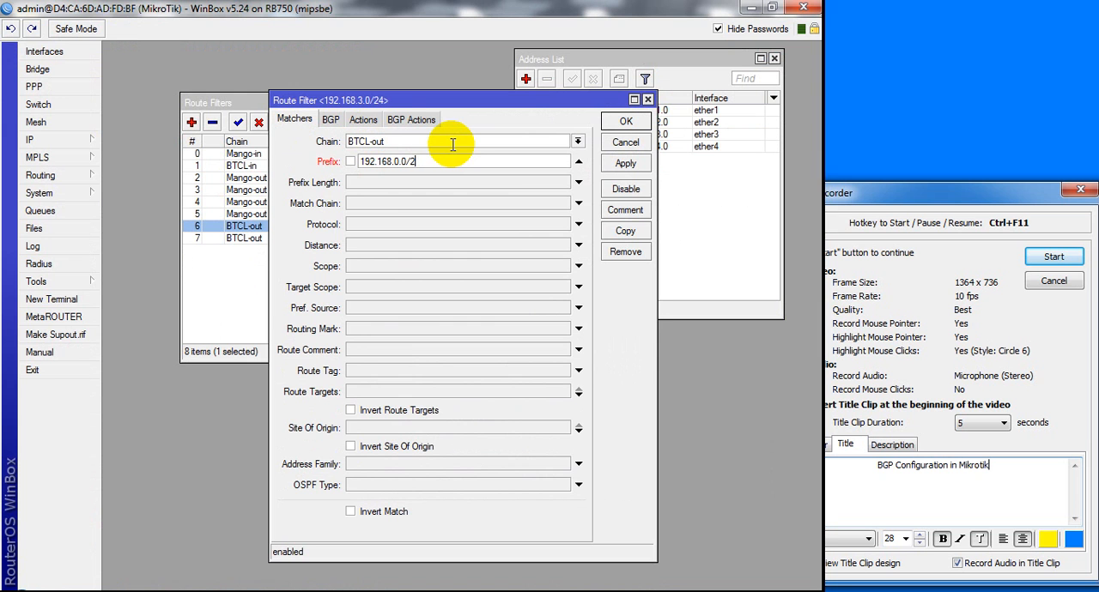
{"action": "left_click", "coordinate": [376, 125]}
{"action": "left_click", "coordinate": [615, 122]}
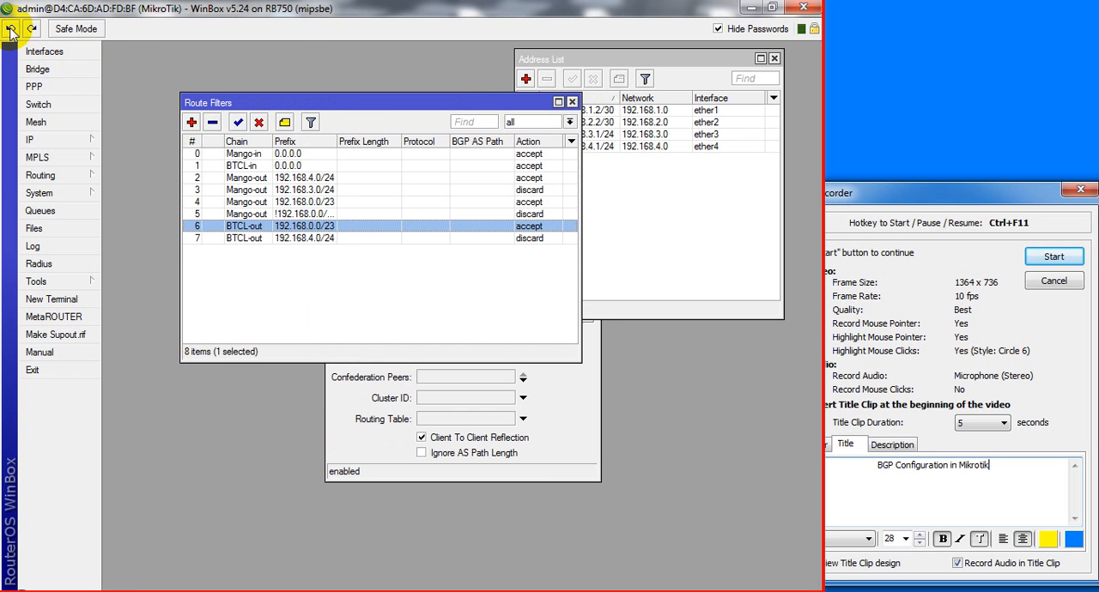
Copy the 192.168.3.0/24 BTCL-out filter, set the copy's prefix to 192.168.0.0/23 and save it with the accept action
{"action": "double_click", "coordinate": [275, 228]}
{"action": "left_click", "coordinate": [625, 231]}
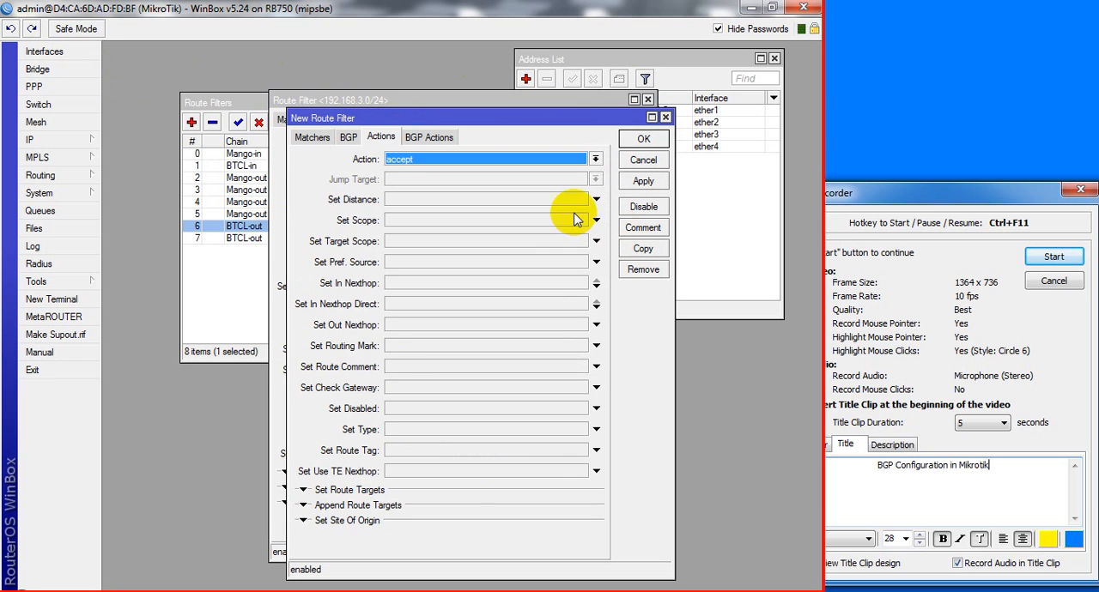
{"action": "left_click", "coordinate": [301, 139]}
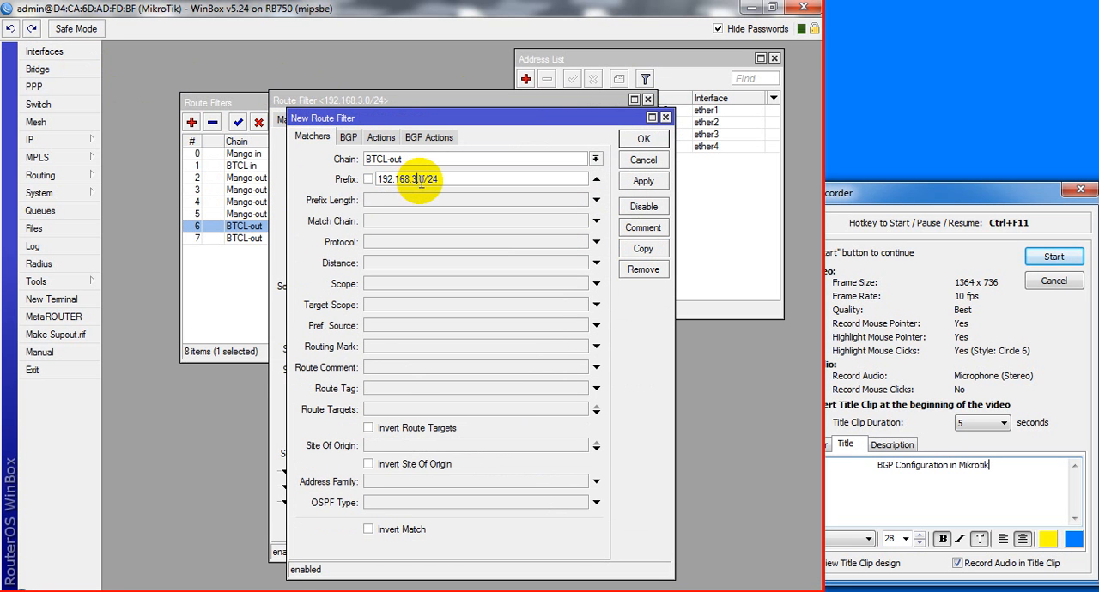
{"action": "type", "text": "0.0/2"}
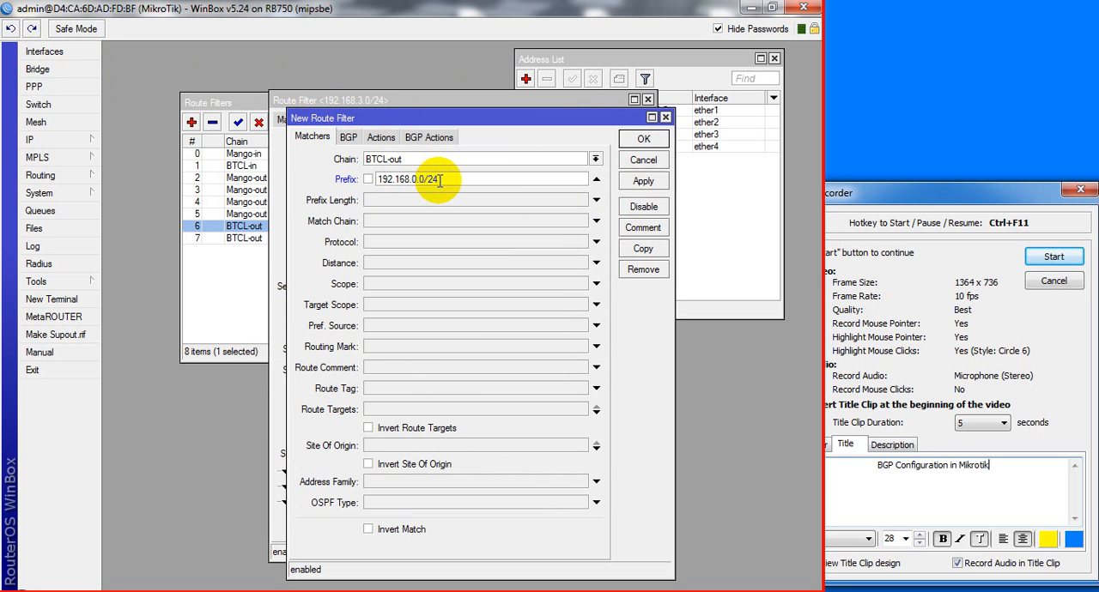
{"action": "type", "text": "3"}
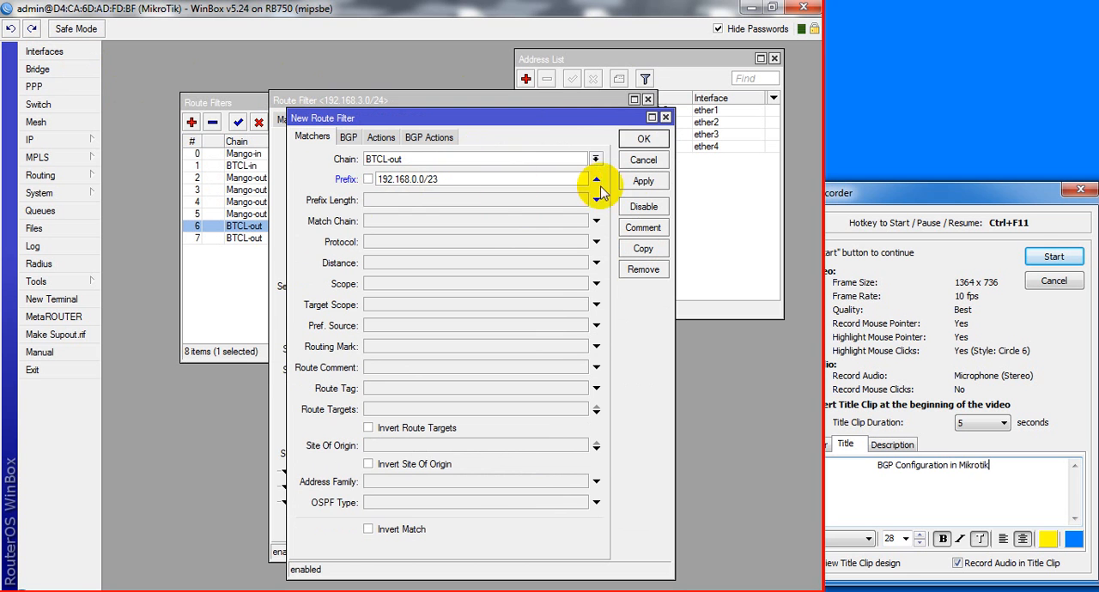
{"action": "left_click", "coordinate": [644, 139]}
{"action": "left_click", "coordinate": [643, 125]}
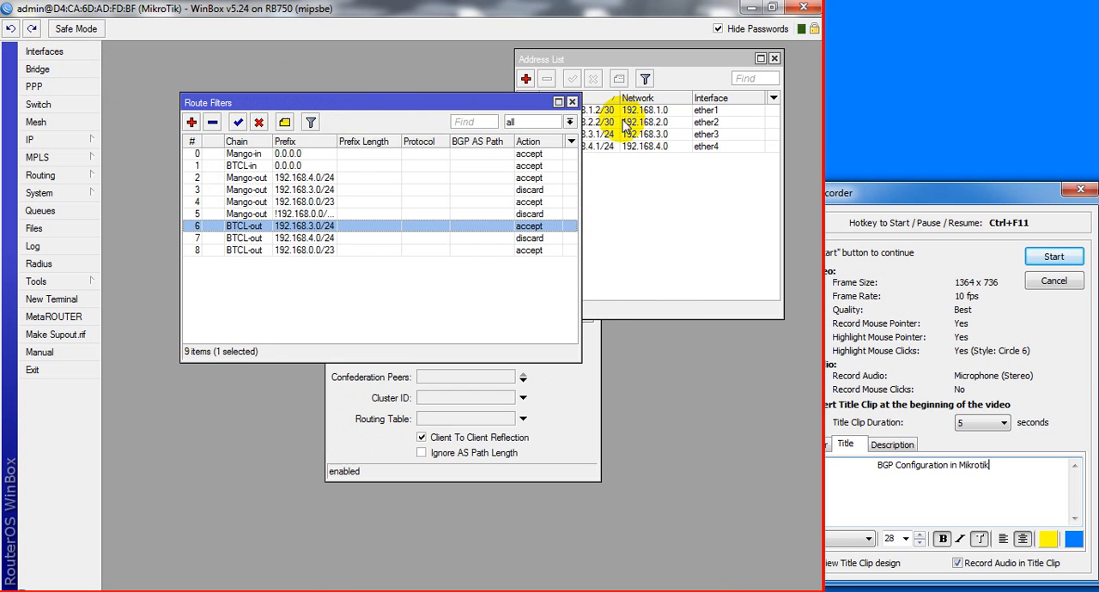
Check the topology in Packet Tracer, copy the 192.168.4.0/24 BTCL-out filter in WinBox and set the copy's prefix to not 192.168.0.0/23
{"action": "left_click", "coordinate": [396, 591]}
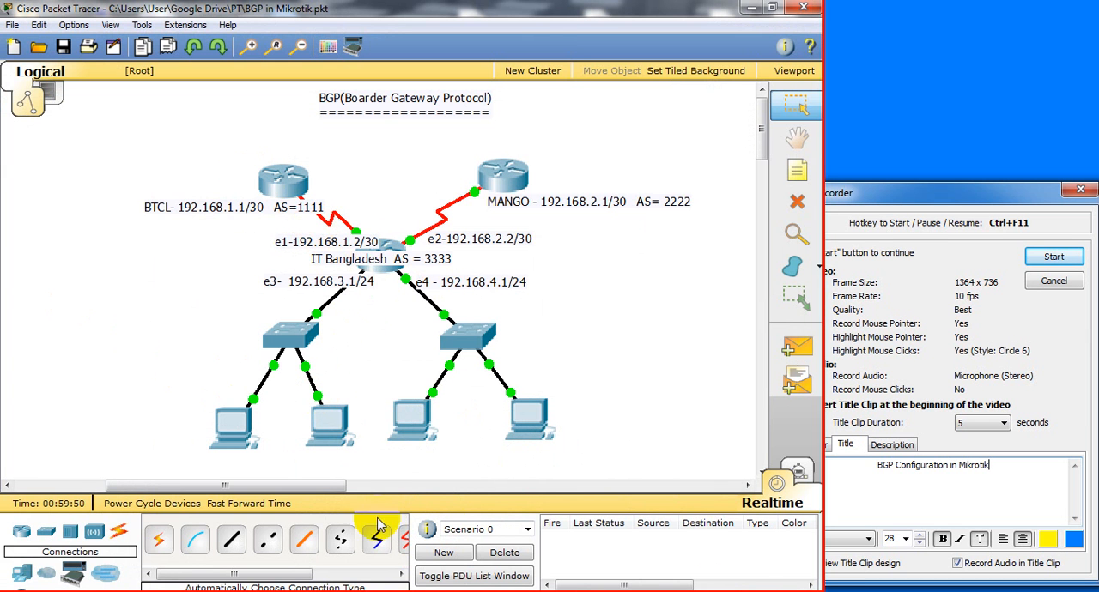
{"action": "left_click", "coordinate": [403, 591]}
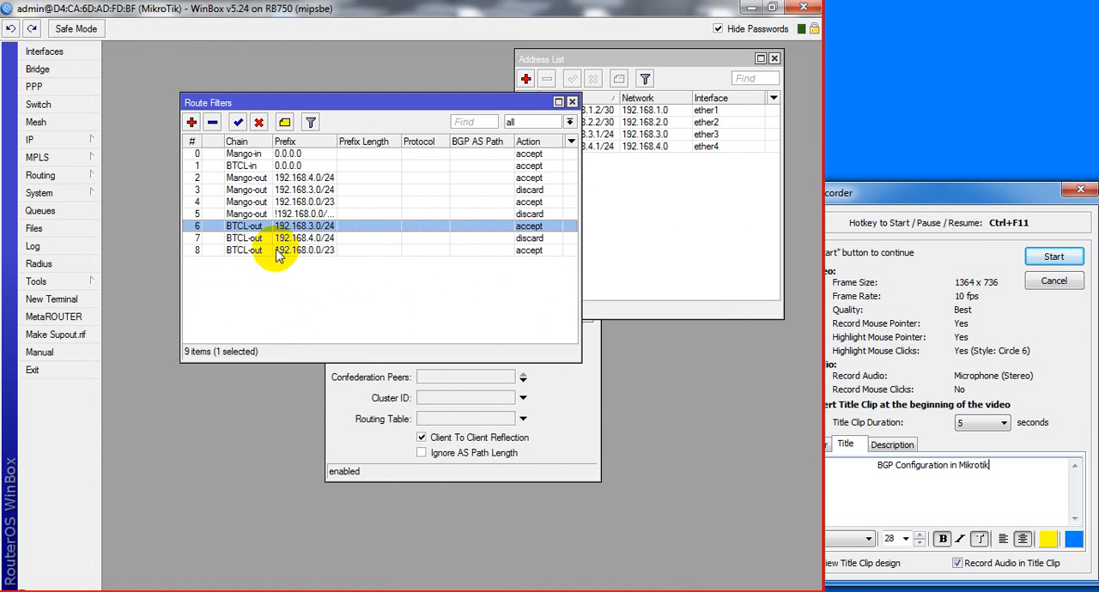
{"action": "double_click", "coordinate": [326, 238]}
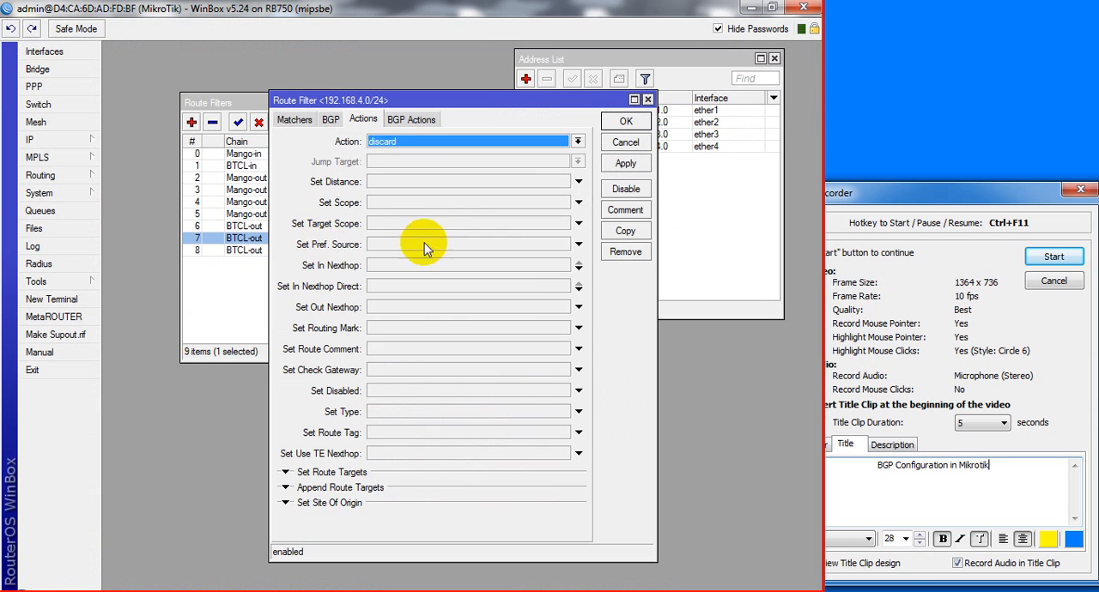
{"action": "left_click", "coordinate": [625, 233]}
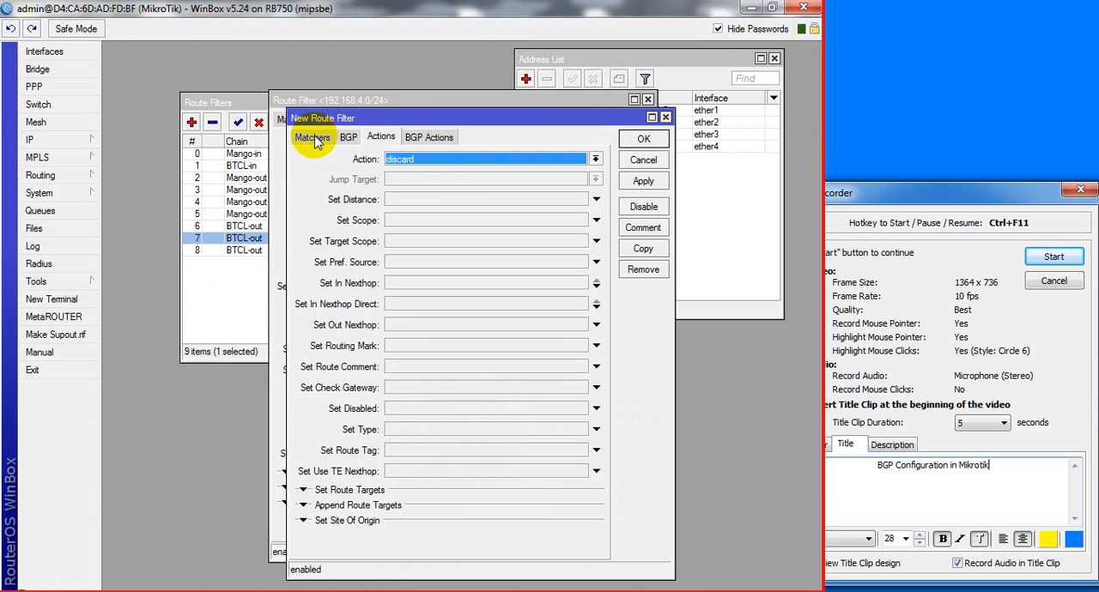
{"action": "left_click", "coordinate": [312, 137]}
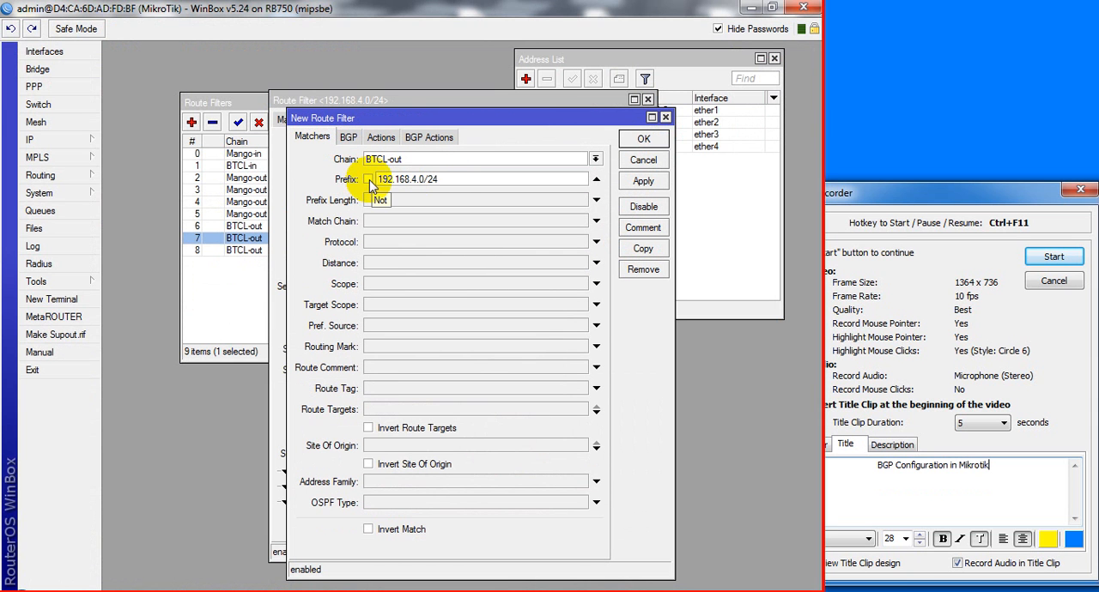
{"action": "left_click", "coordinate": [369, 180]}
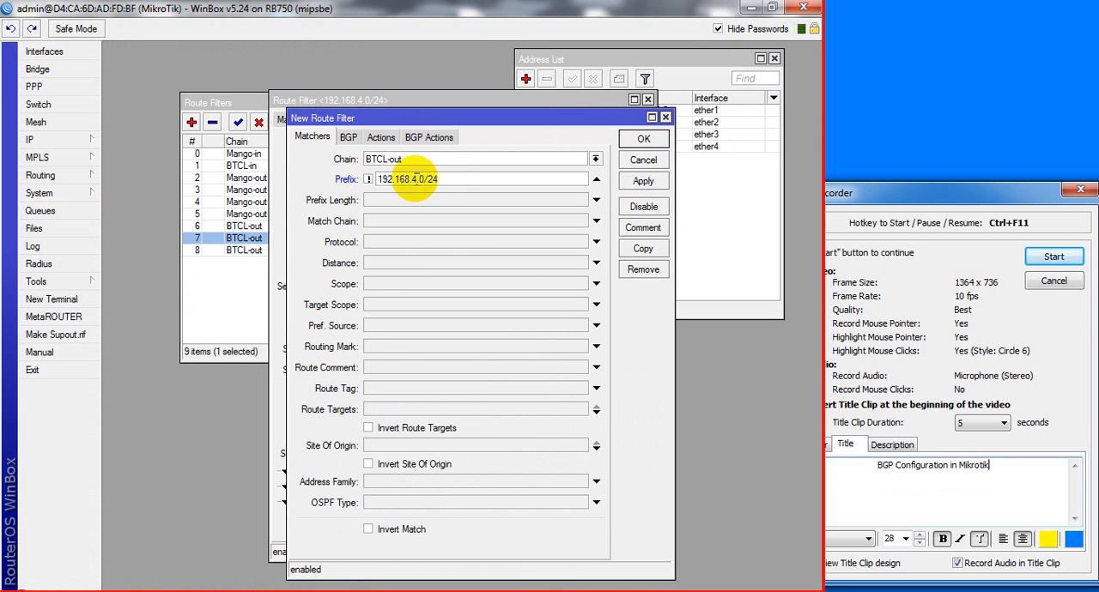
{"action": "key", "text": "BackSpace"}
{"action": "type", "text": "0"}
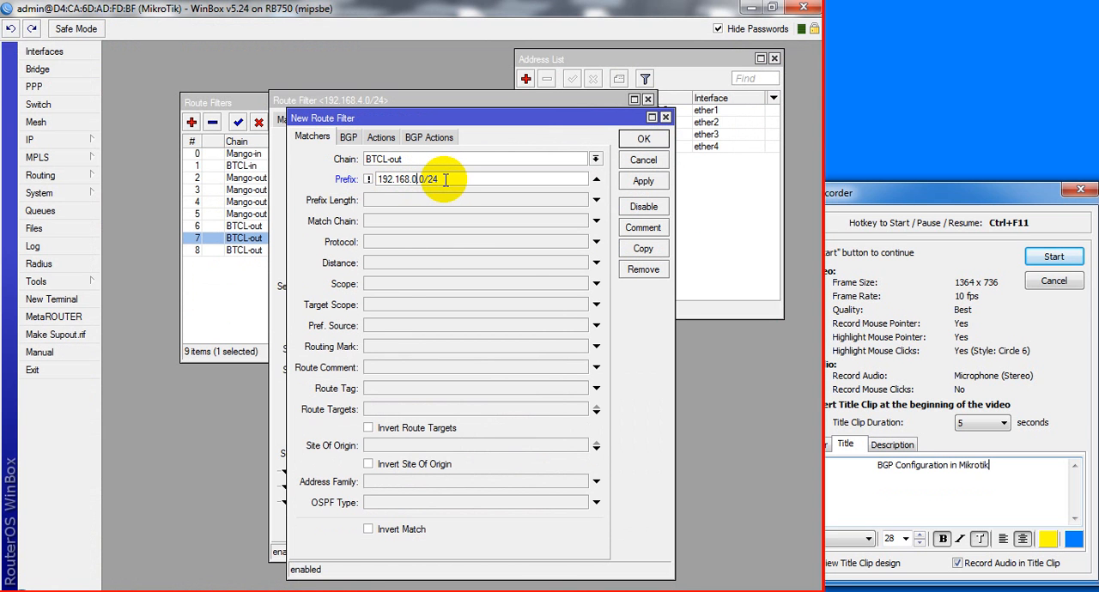
{"action": "left_click", "coordinate": [440, 181]}
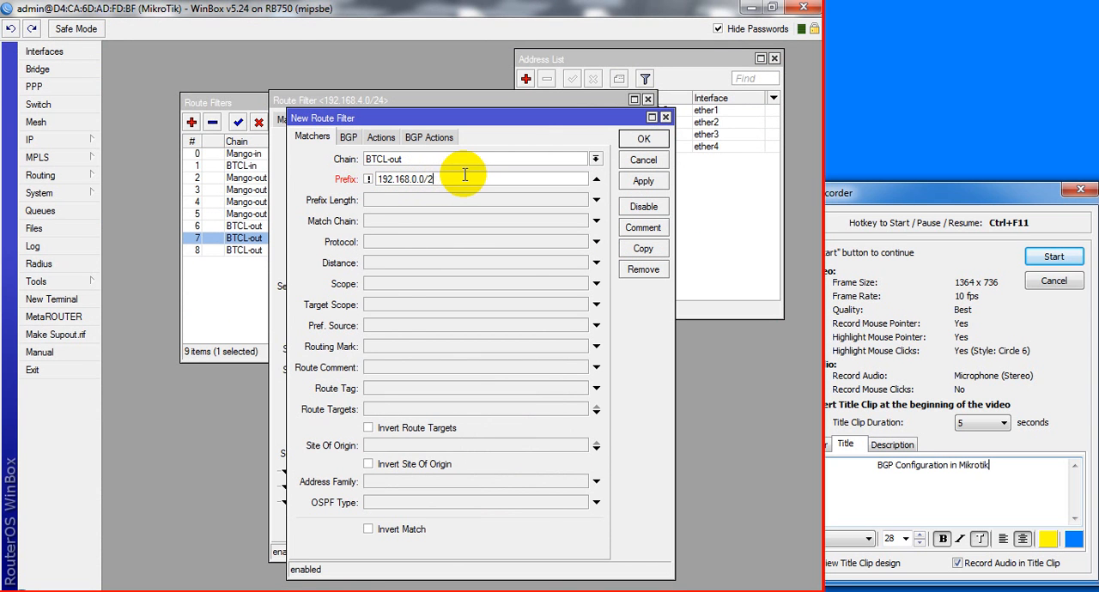
Check the copied BTCL-out filter's discard action, save the copy and close the original filter's window
{"action": "left_click", "coordinate": [381, 138]}
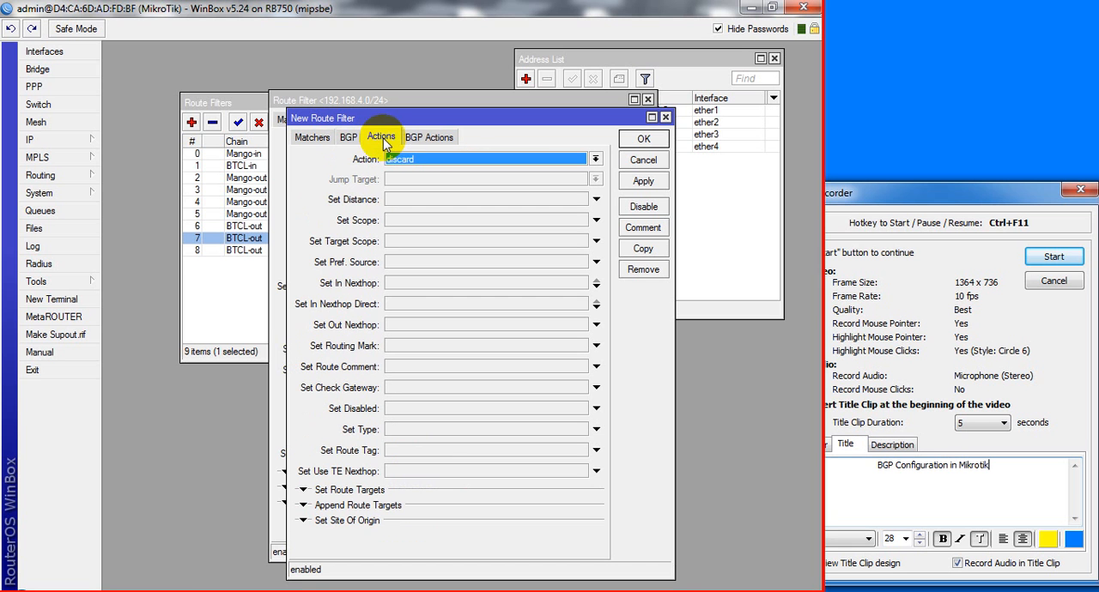
{"action": "left_click", "coordinate": [643, 182]}
{"action": "left_click", "coordinate": [643, 142]}
{"action": "left_click", "coordinate": [626, 123]}
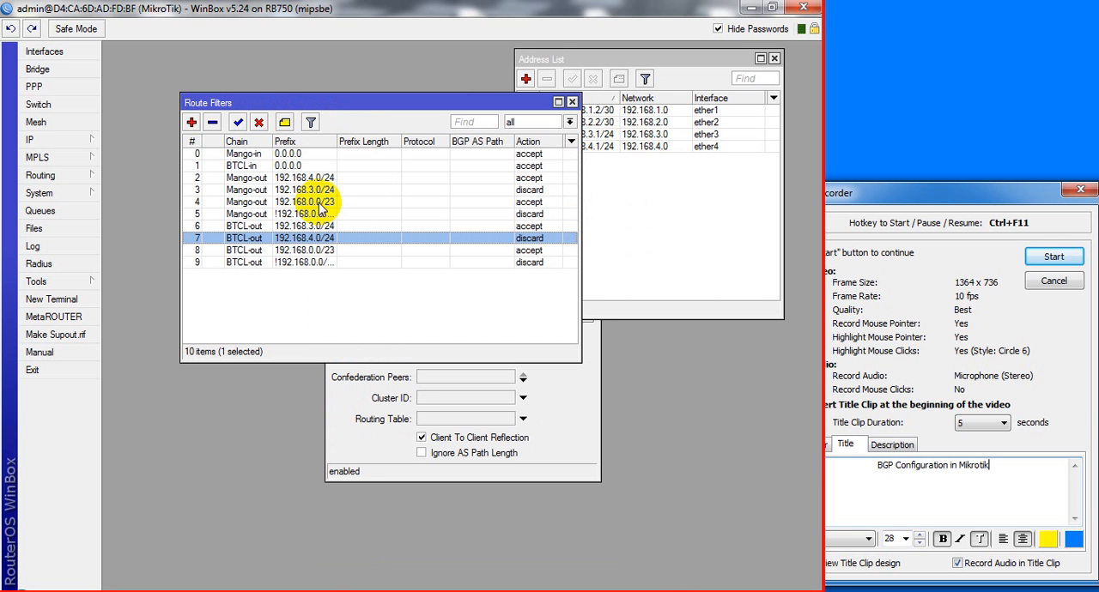
Review the prefix and action of the Mango-out filter that excludes 192.168.0.0/23, without changing it
{"action": "left_click", "coordinate": [516, 192]}
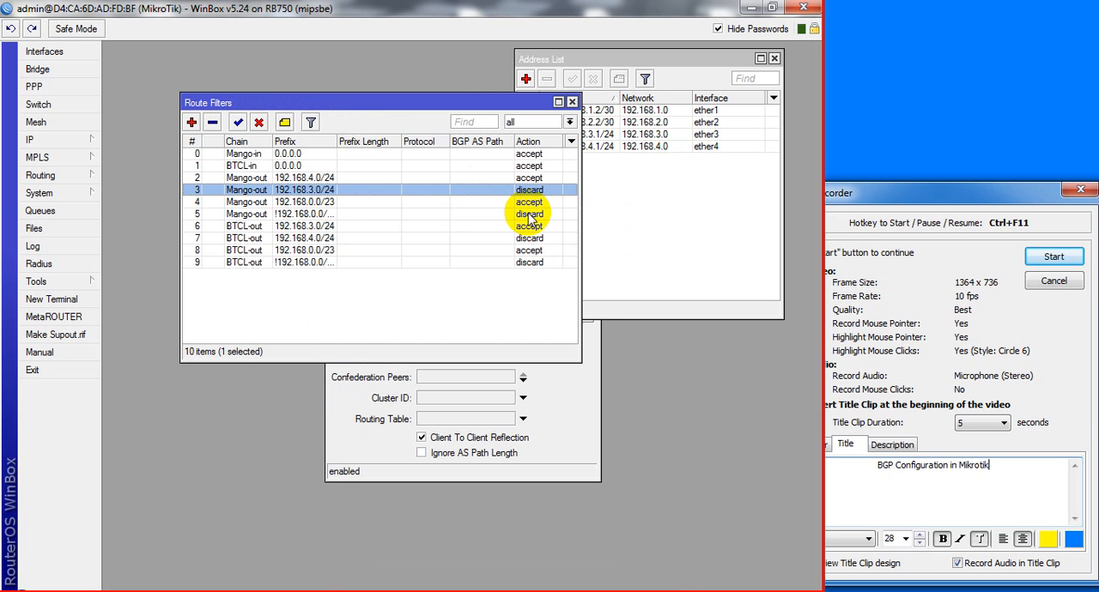
{"action": "double_click", "coordinate": [528, 214]}
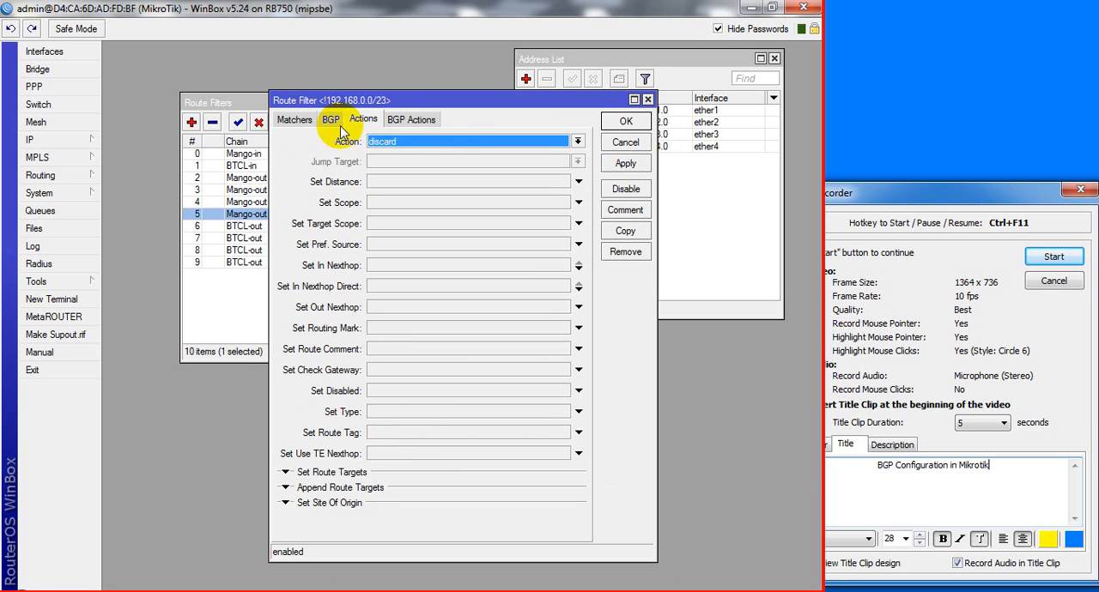
{"action": "left_click", "coordinate": [302, 120]}
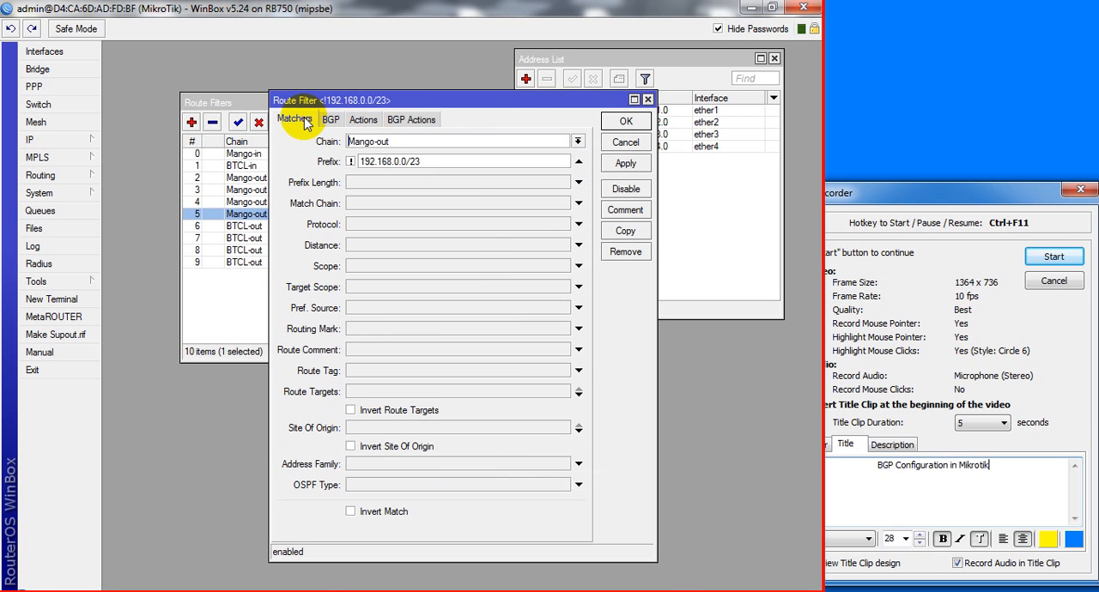
{"action": "left_click", "coordinate": [617, 123]}
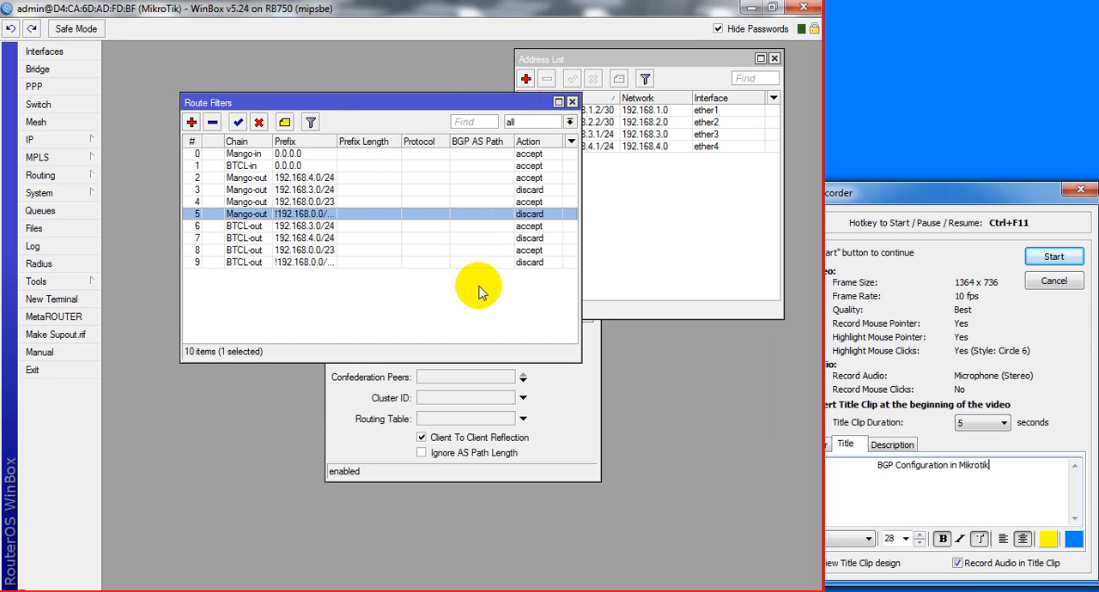
{"action": "left_click", "coordinate": [270, 287]}
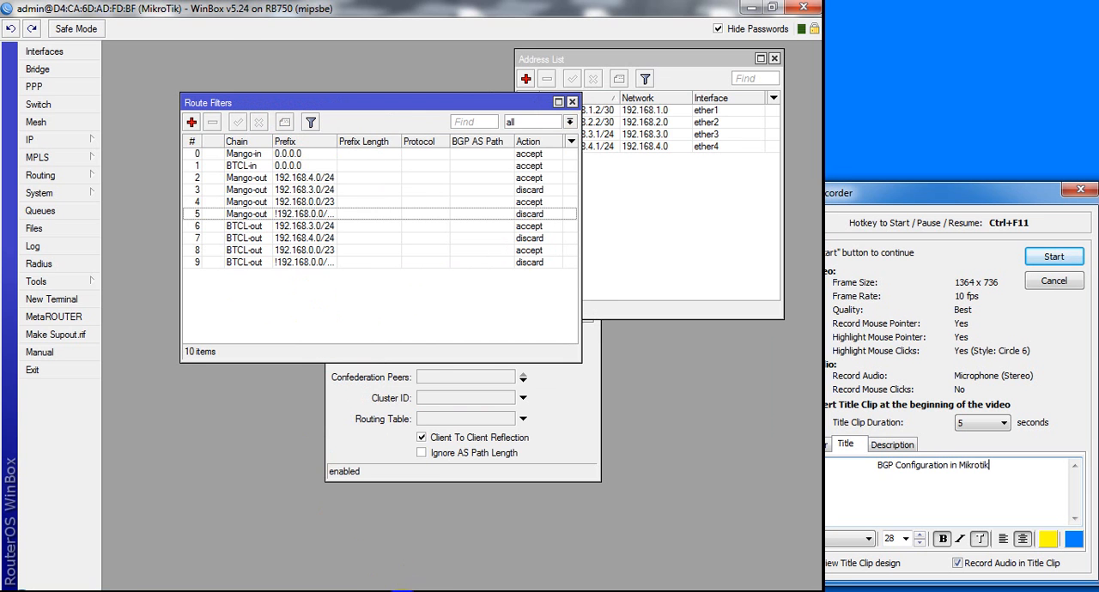
Examine the BTCL and MANGO connections in the Packet Tracer topology and return to the route filters in WinBox
{"action": "left_click", "coordinate": [392, 591]}
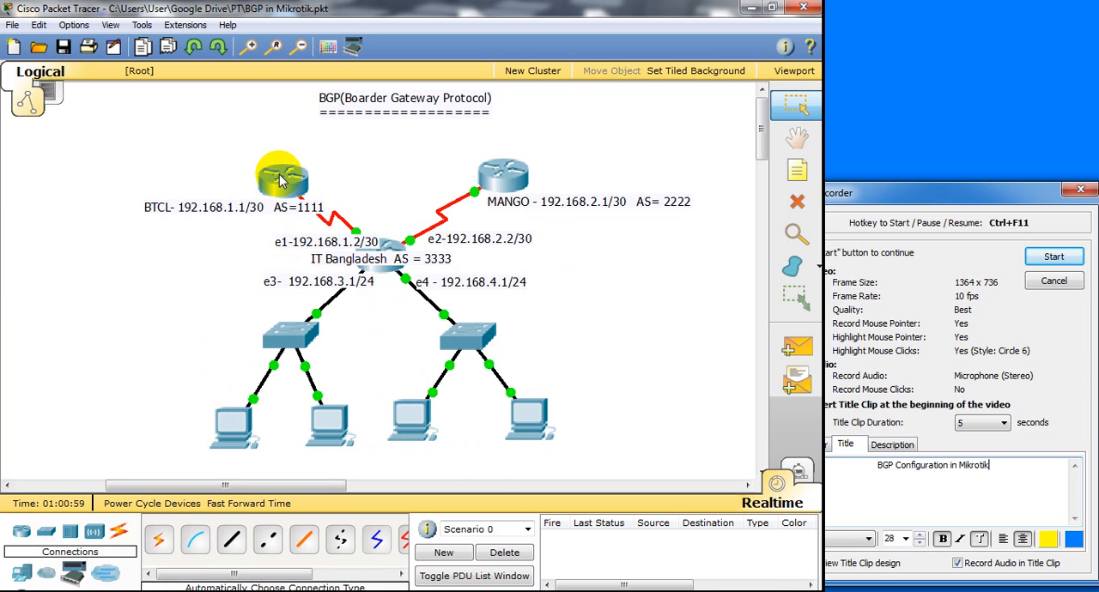
{"action": "mouse_move", "coordinate": [279, 179]}
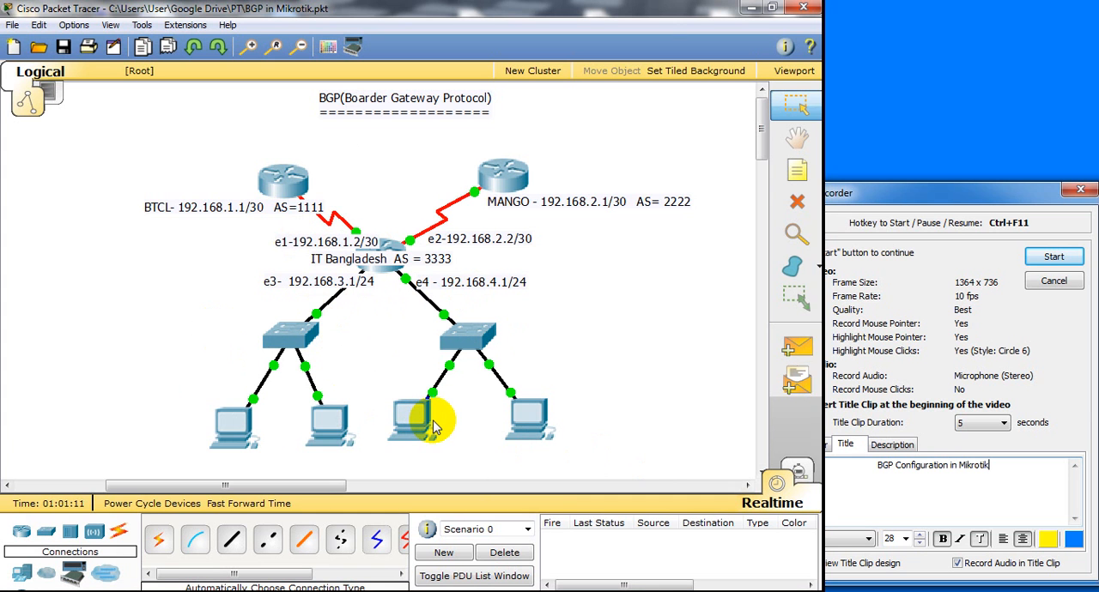
{"action": "mouse_move", "coordinate": [434, 427]}
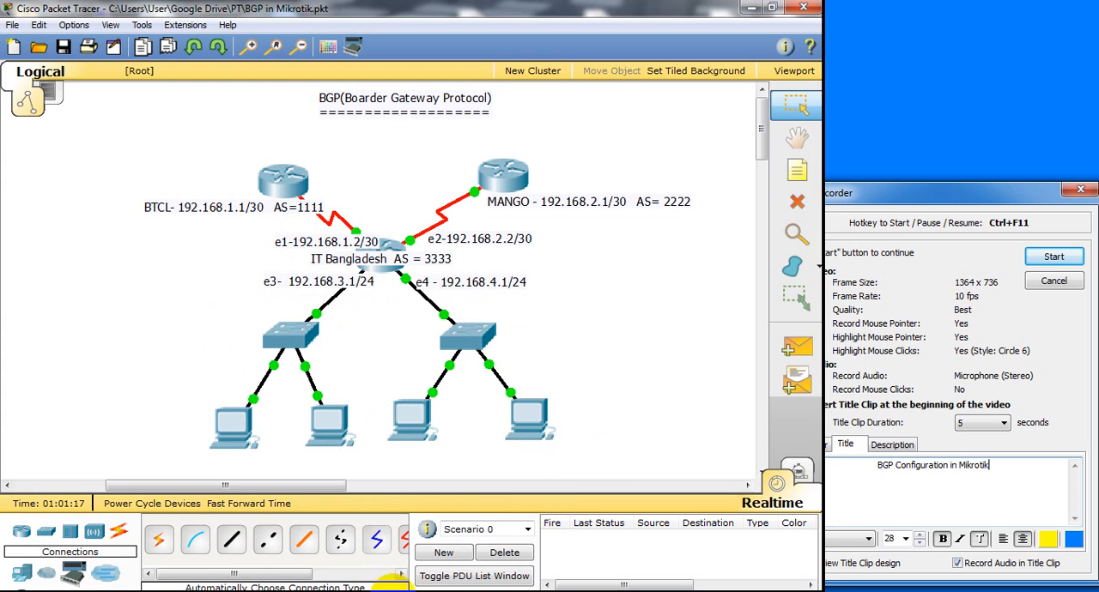
{"action": "left_click", "coordinate": [389, 591]}
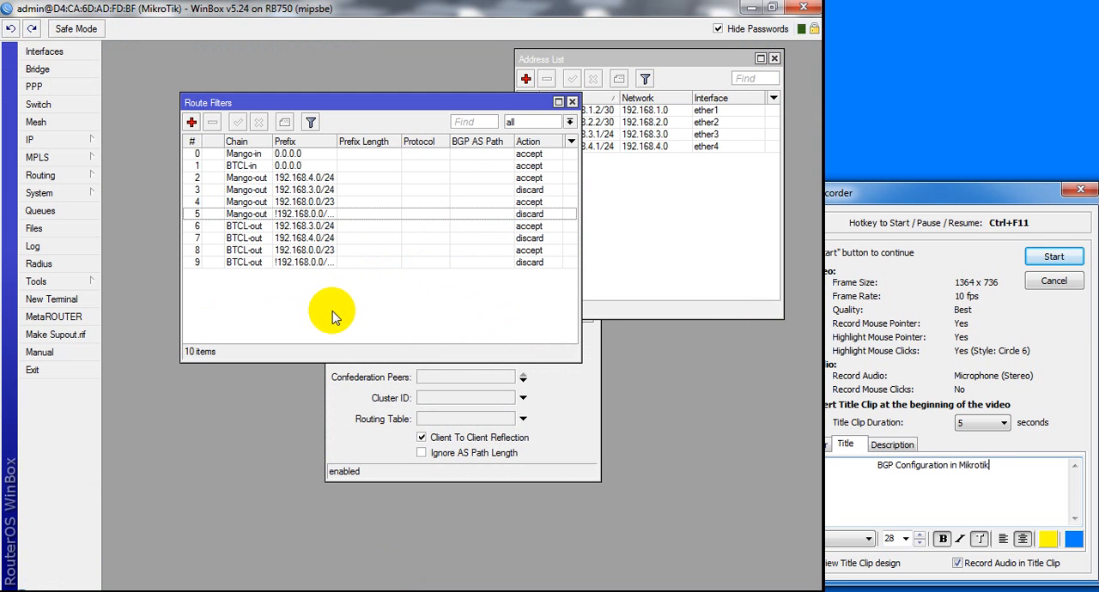
Examine the srcnat rule in the firewall's NAT list and close the firewall window
{"action": "left_click", "coordinate": [56, 139]}
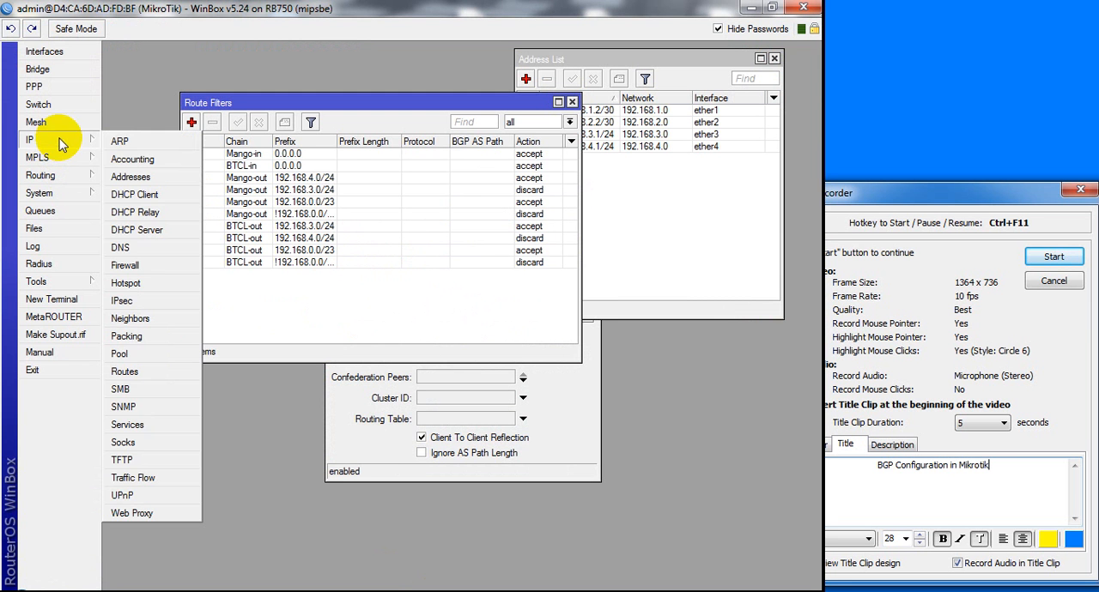
{"action": "left_click", "coordinate": [141, 265]}
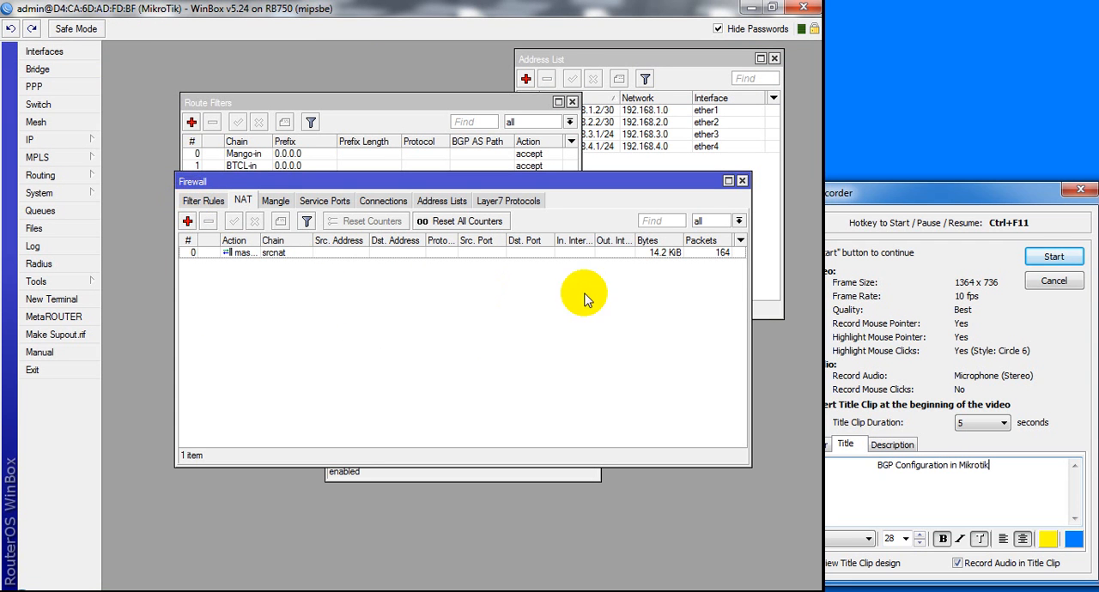
{"action": "left_click", "coordinate": [743, 181]}
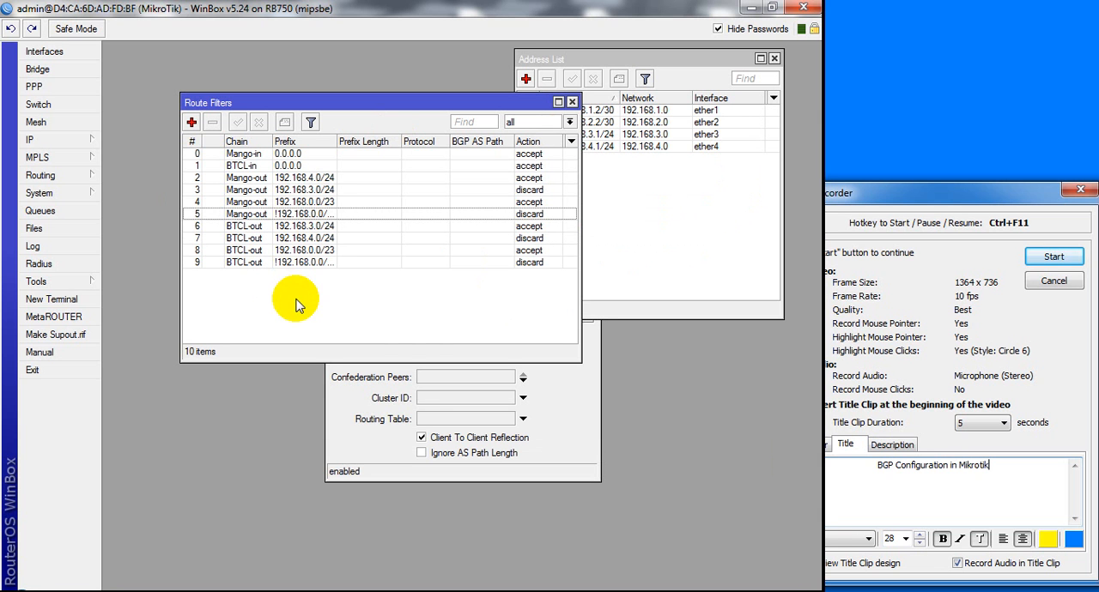
{"action": "left_click", "coordinate": [66, 140]}
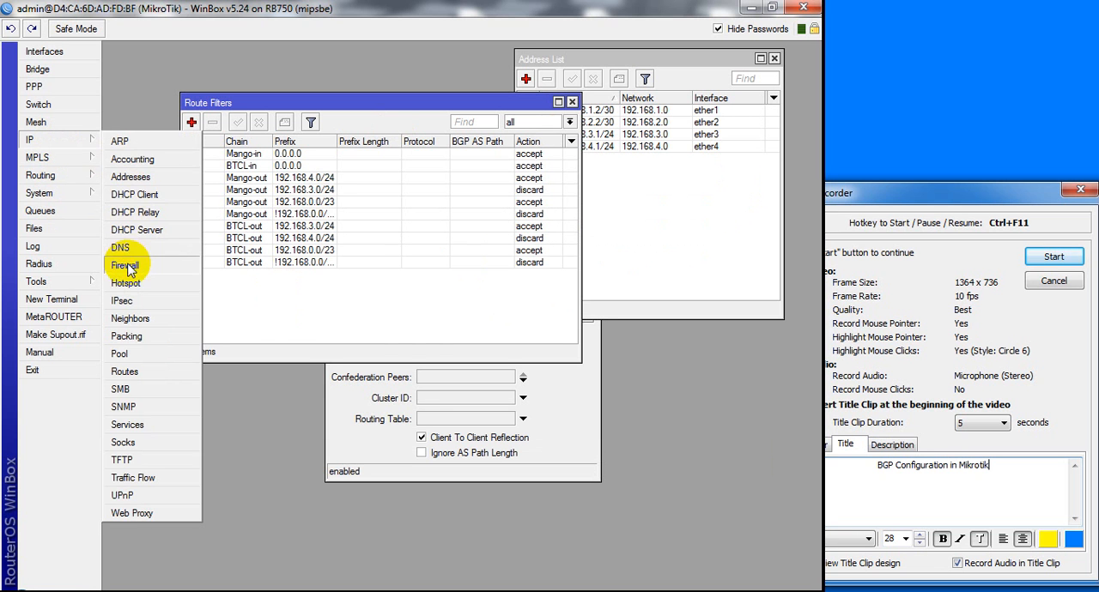
{"action": "left_click", "coordinate": [140, 266]}
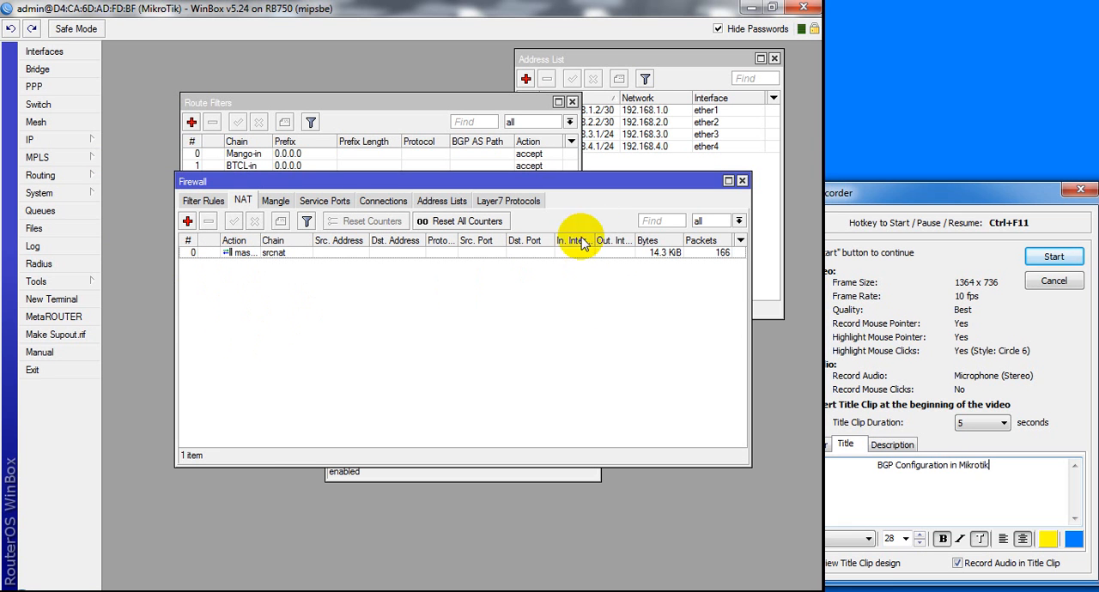
{"action": "left_click", "coordinate": [742, 180]}
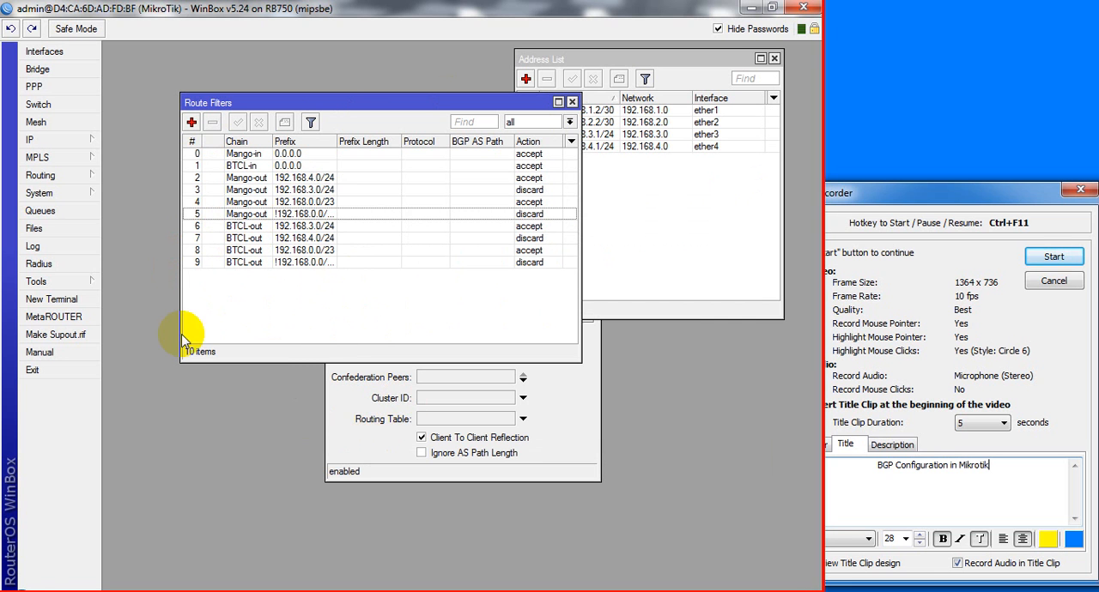
Assign BTCL-in as the in filter and BTCL-out as the out filter of the BTCL BGP peer and save it
{"action": "left_click", "coordinate": [62, 175]}
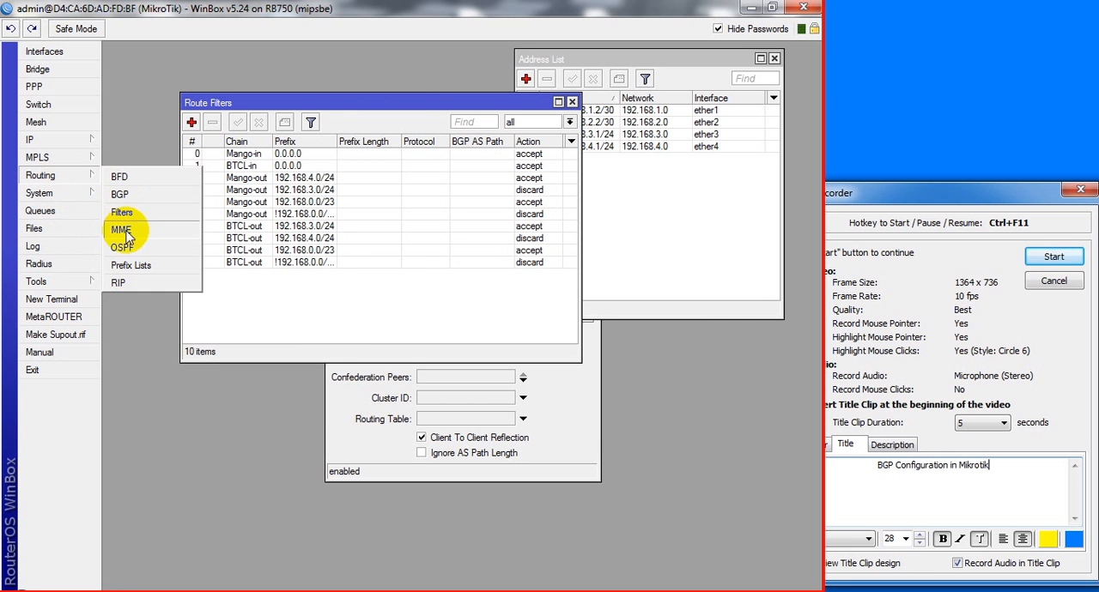
{"action": "left_click", "coordinate": [119, 193]}
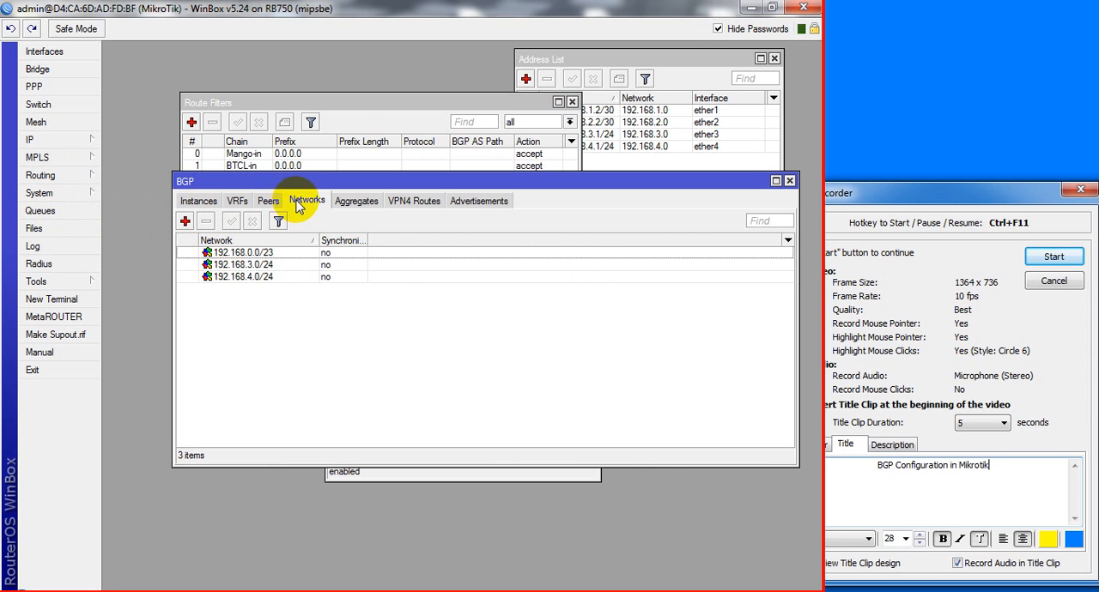
{"action": "left_click", "coordinate": [266, 200]}
{"action": "double_click", "coordinate": [255, 255]}
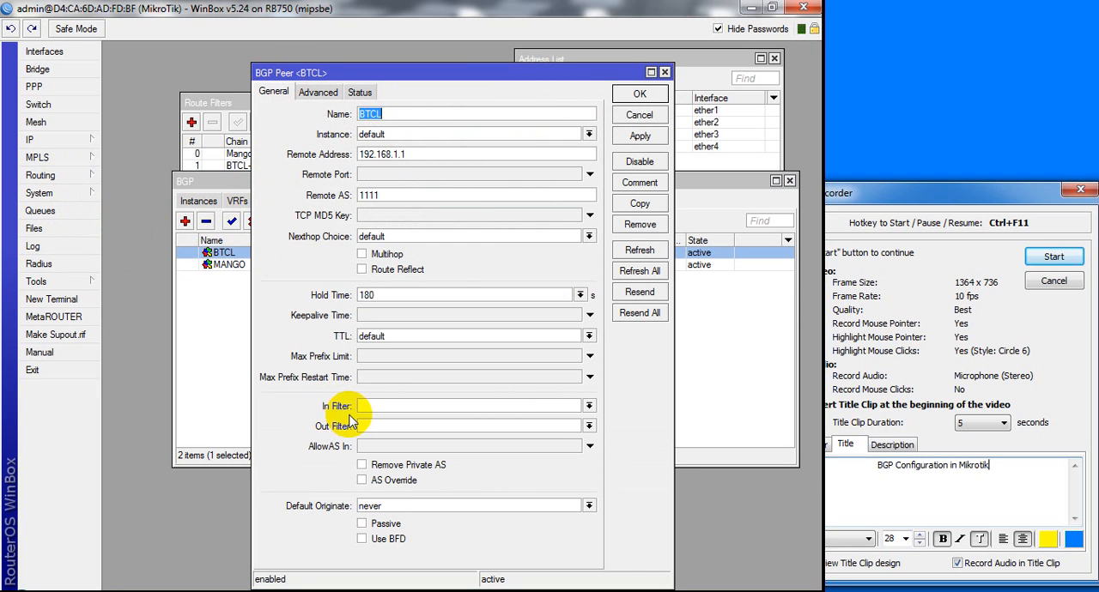
{"action": "left_click", "coordinate": [589, 407]}
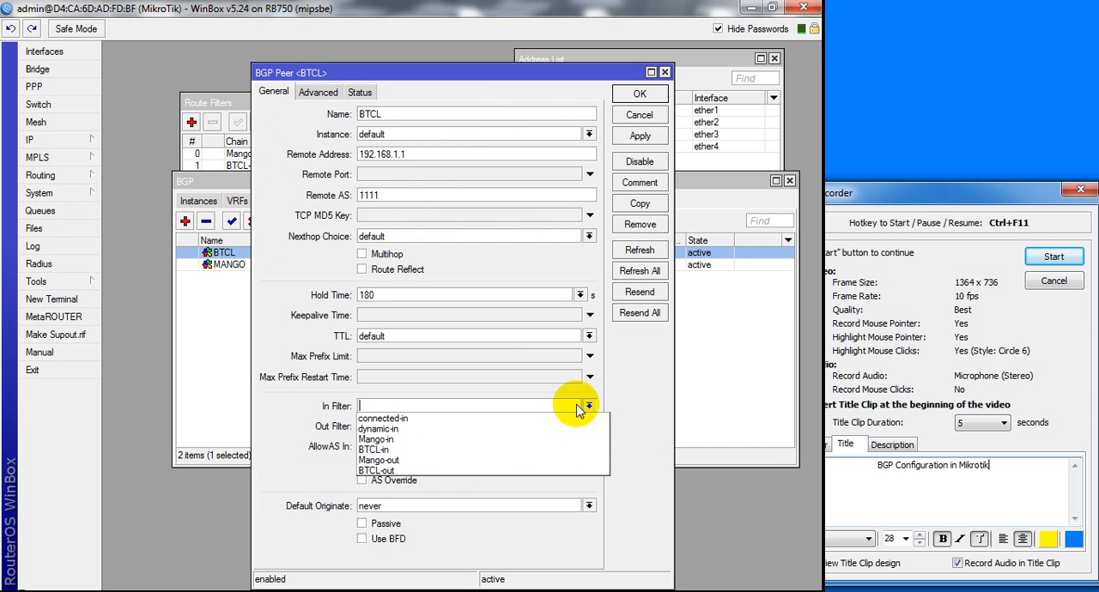
{"action": "left_click", "coordinate": [407, 450]}
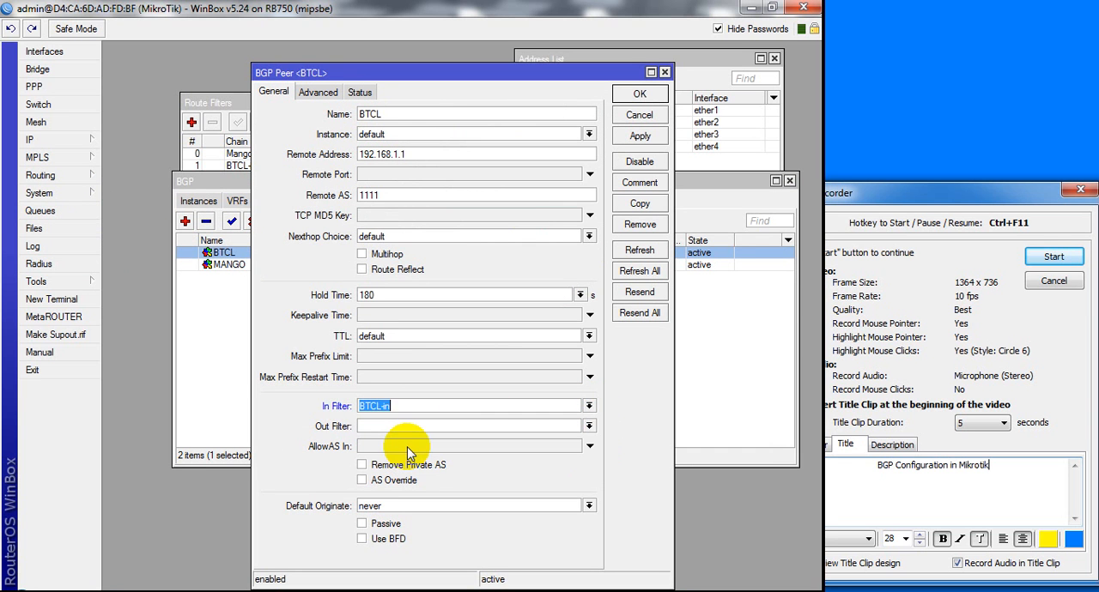
{"action": "left_click", "coordinate": [589, 427]}
{"action": "left_click", "coordinate": [402, 490]}
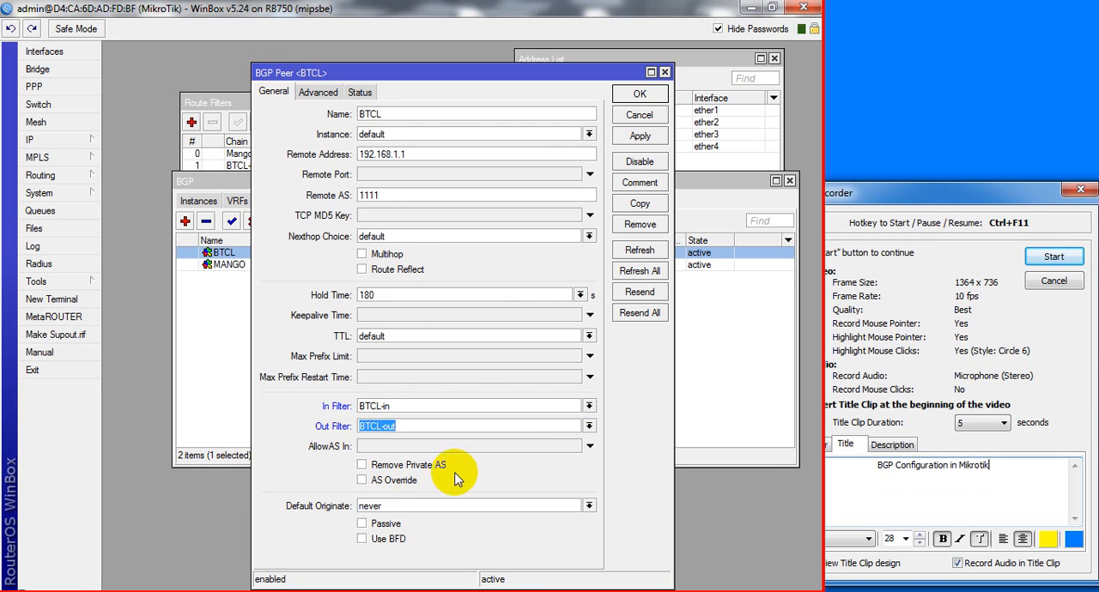
{"action": "left_click", "coordinate": [638, 93]}
Set the MANGO BGP peer's in filter to Mango-in and its out filter to Mango-out, and save the peer
{"action": "double_click", "coordinate": [288, 265]}
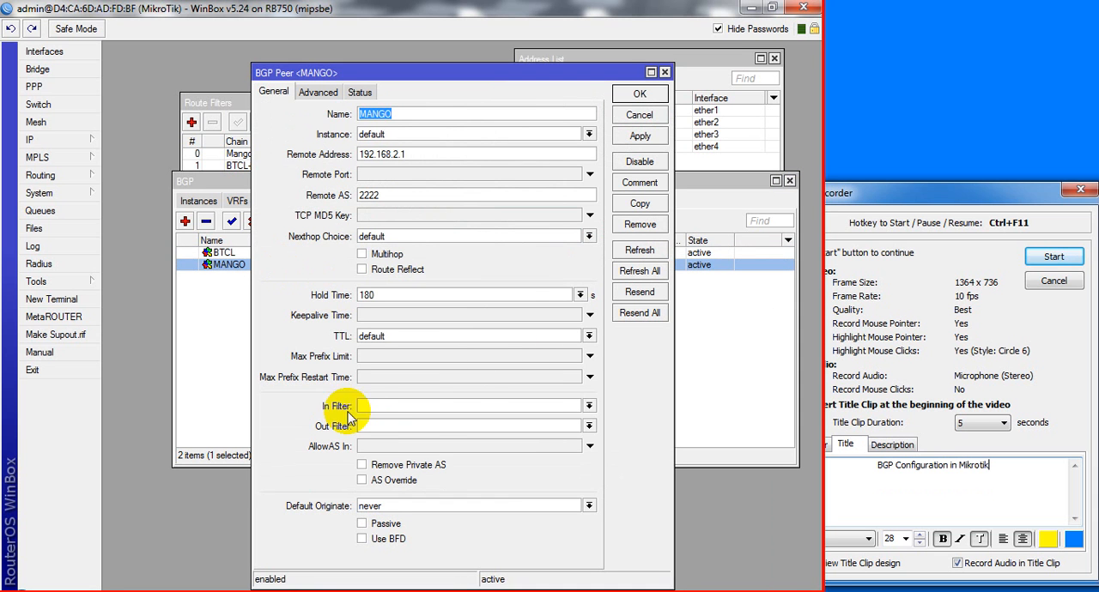
{"action": "left_click", "coordinate": [567, 410]}
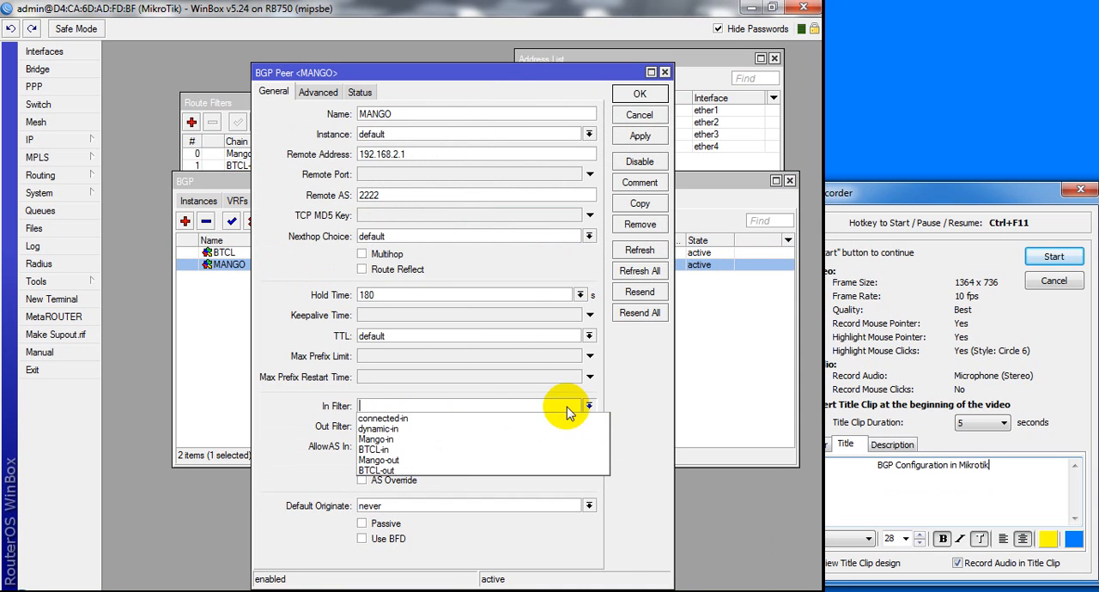
{"action": "left_click", "coordinate": [377, 439]}
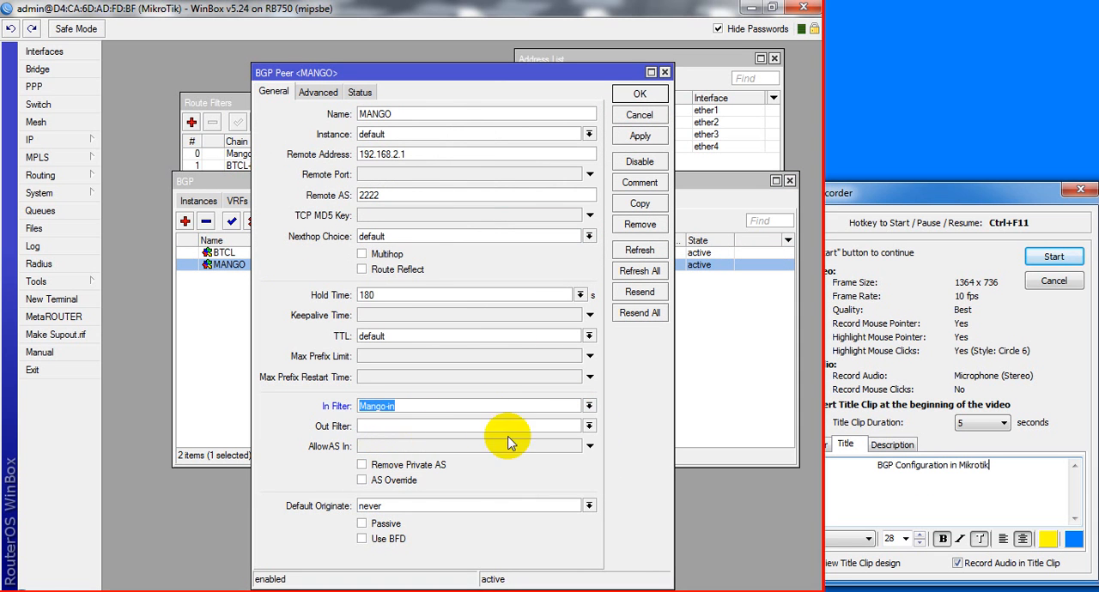
{"action": "left_click", "coordinate": [587, 425]}
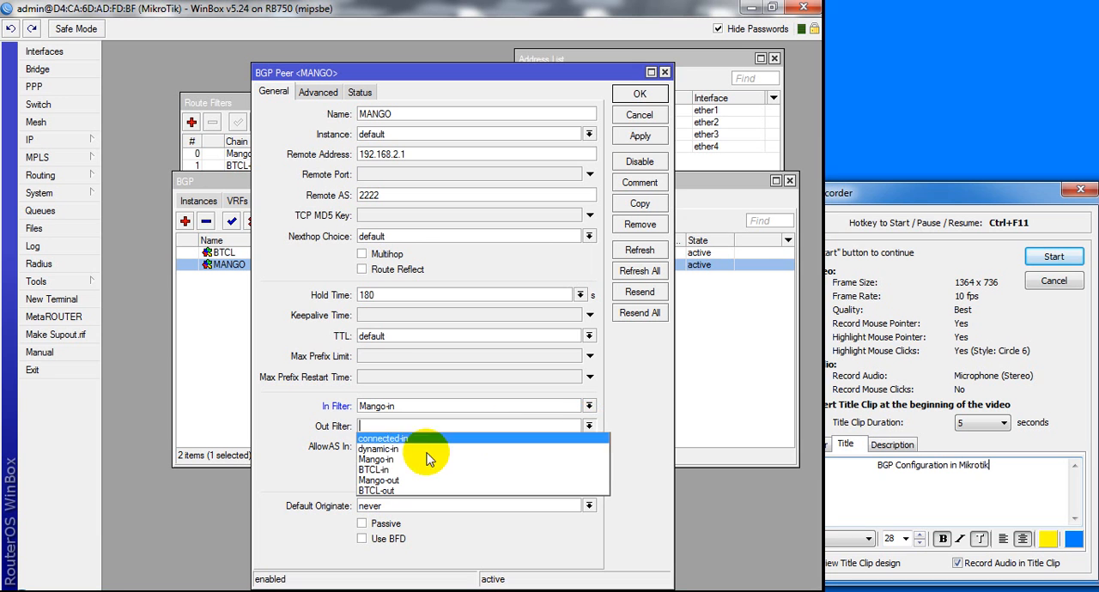
{"action": "left_click", "coordinate": [386, 480]}
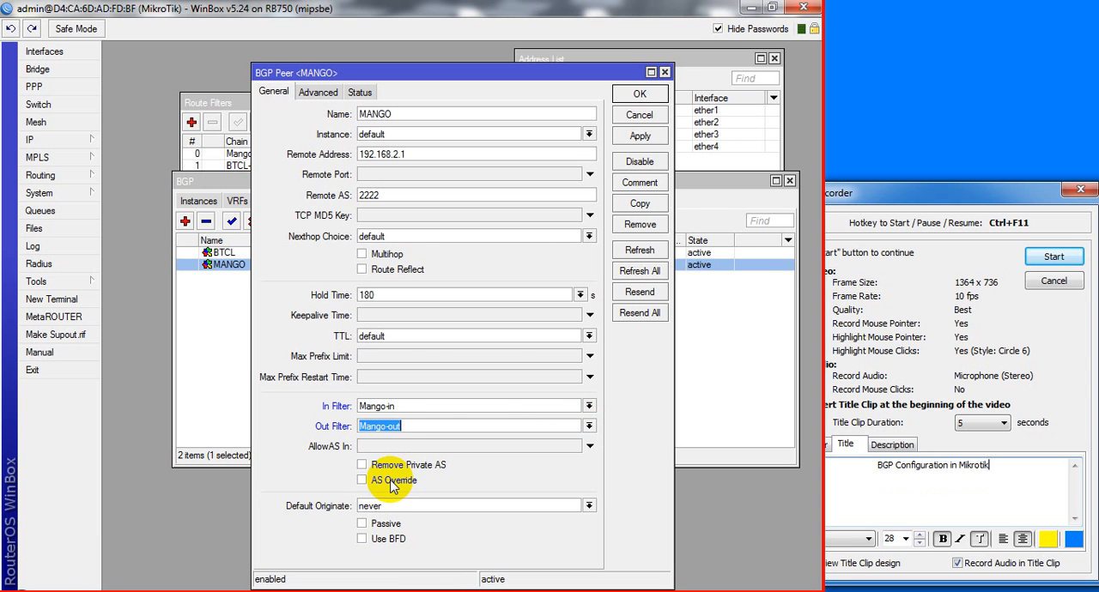
{"action": "left_click", "coordinate": [648, 148]}
{"action": "left_click", "coordinate": [637, 97]}
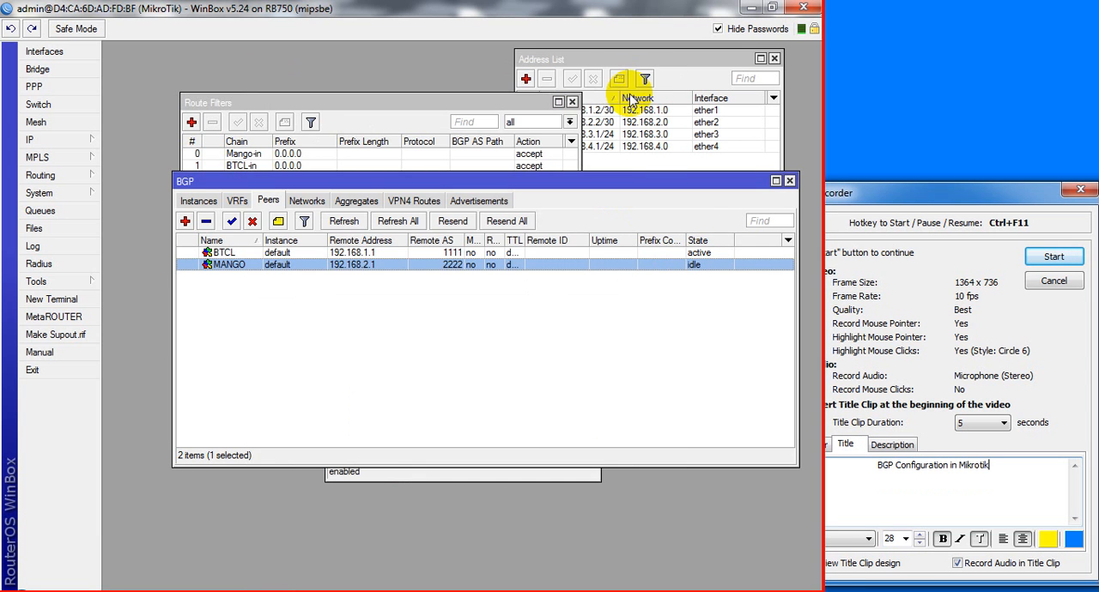
{"action": "left_click", "coordinate": [511, 352]}
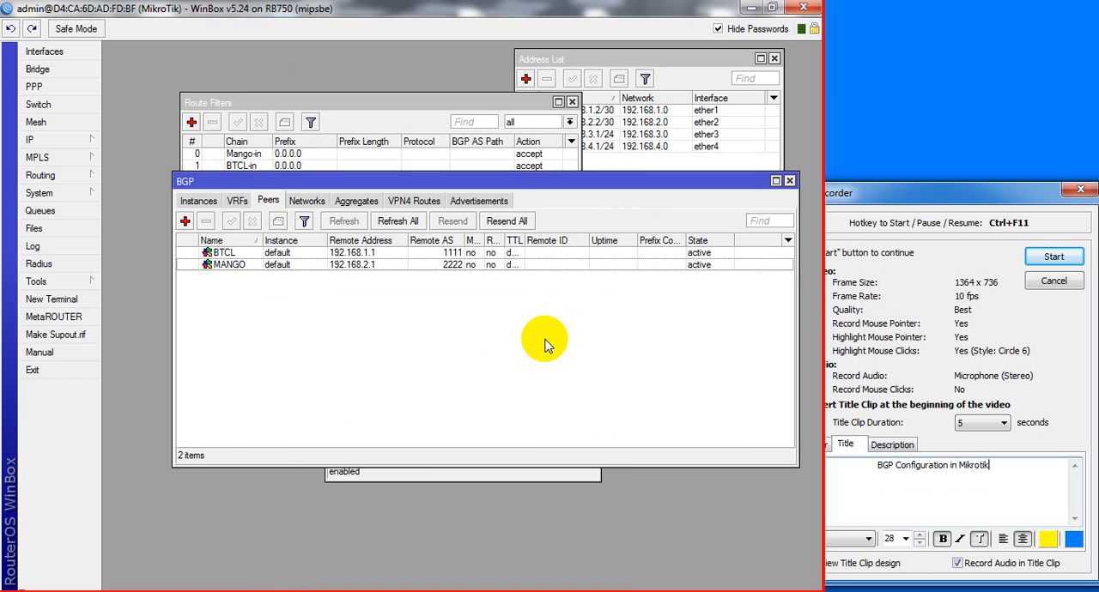